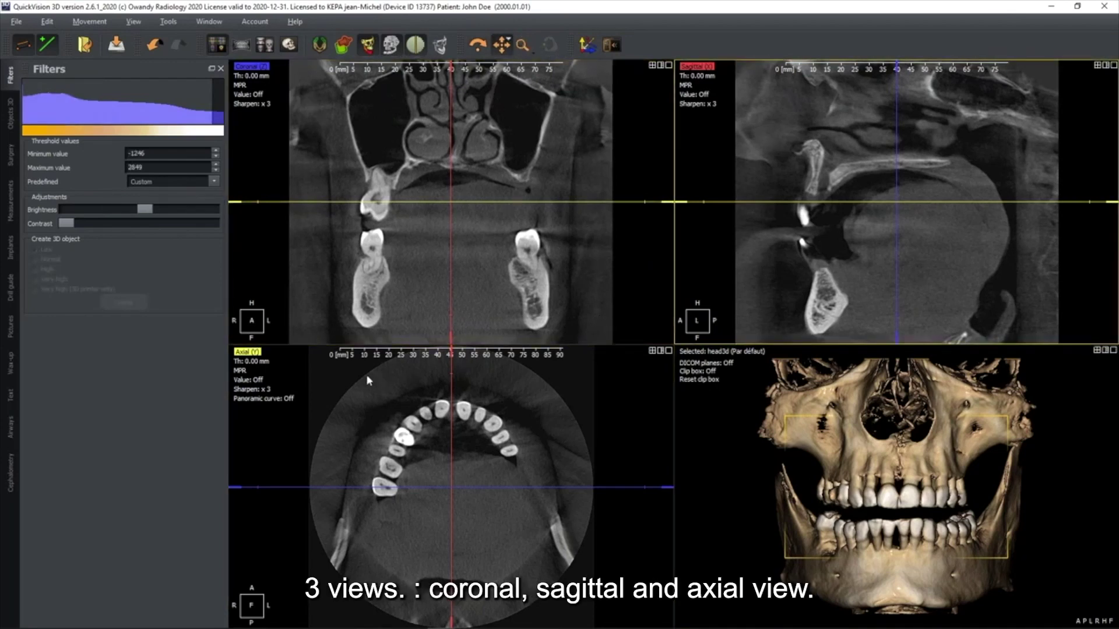
Step: Move the sagittal and coronal slice lines onto the patient's right posterior teeth and rotate them along the arch in the axial view
left_click_drag(505, 202, 437, 208)
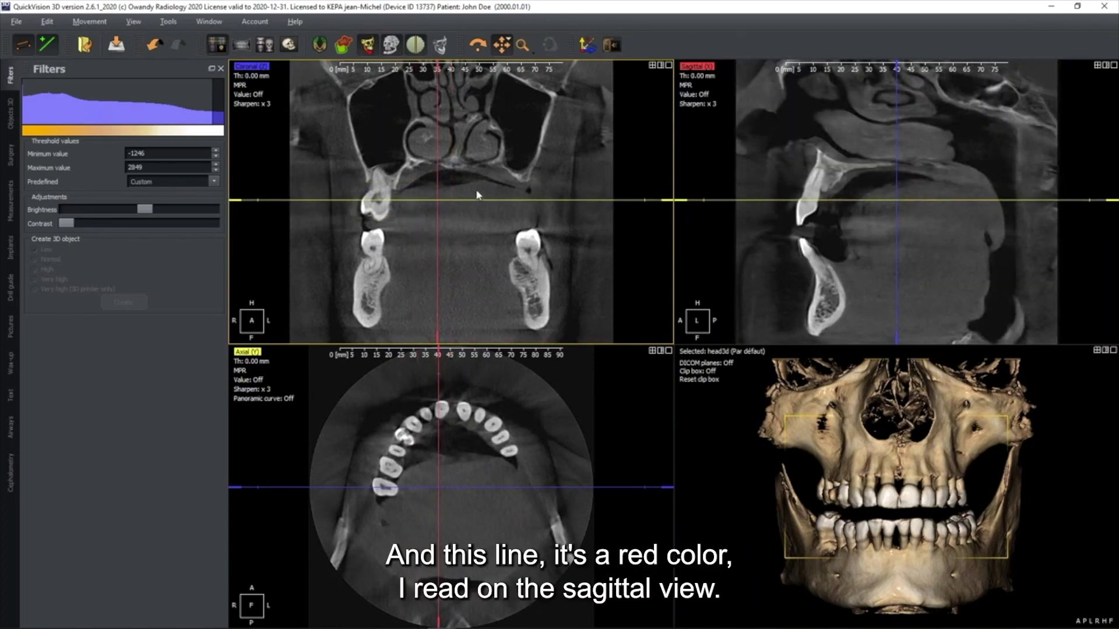
left_click(786, 171)
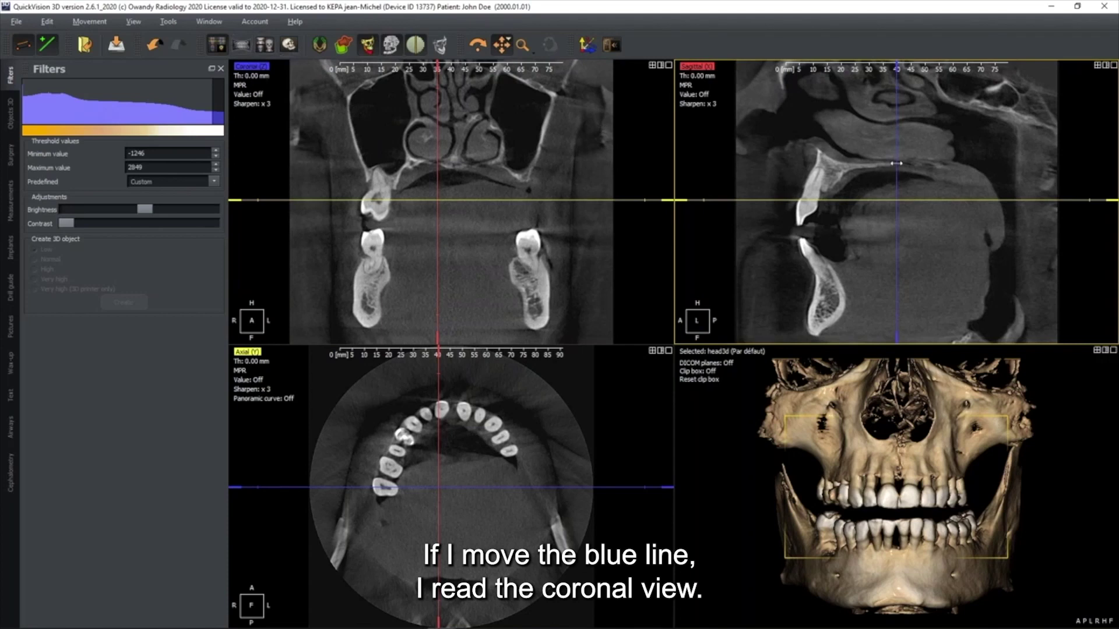
left_click_drag(895, 164, 874, 163)
left_click_drag(460, 373, 466, 373)
left_click_drag(434, 414, 376, 465)
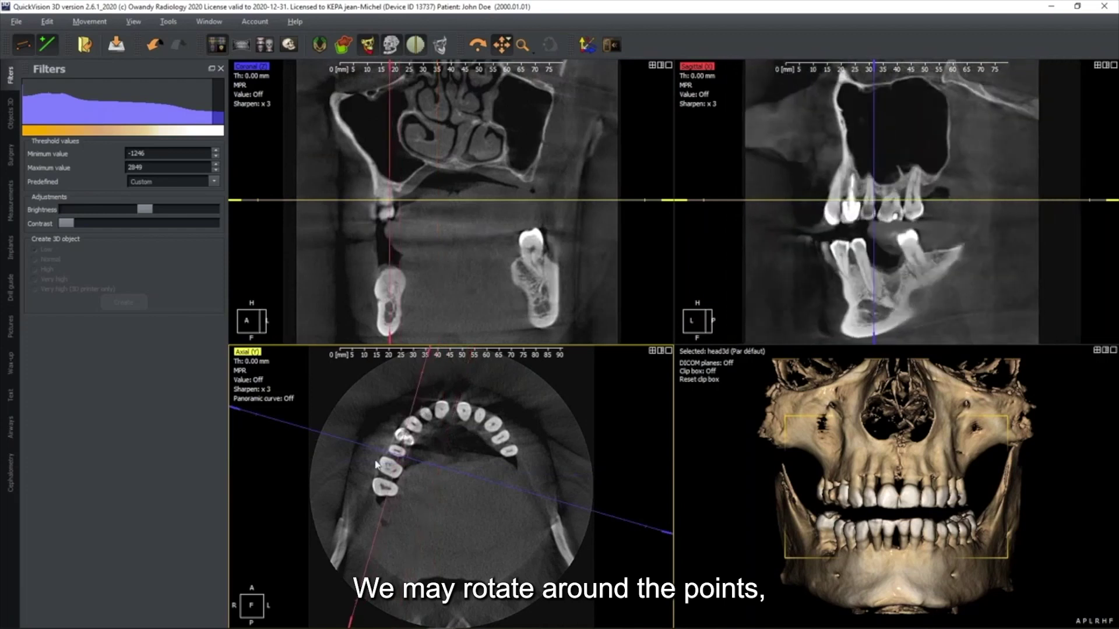
left_click_drag(652, 448, 635, 551)
Step: Crop the 3D skull down to the mandible with the clip box, and turn the clip box display off
left_click_drag(937, 505, 903, 487)
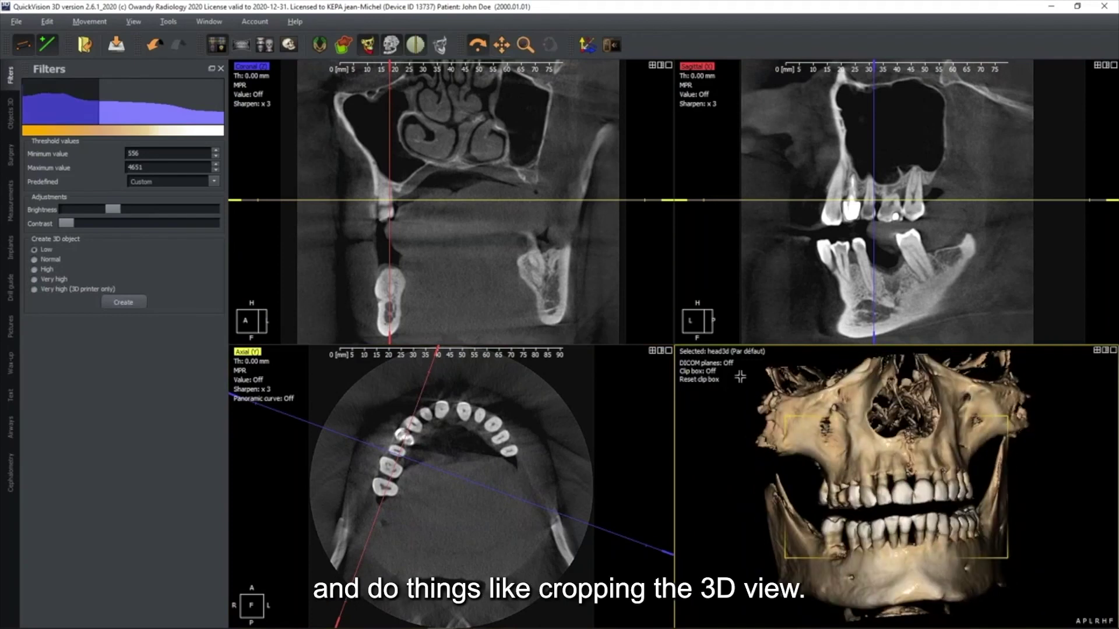
left_click(702, 371)
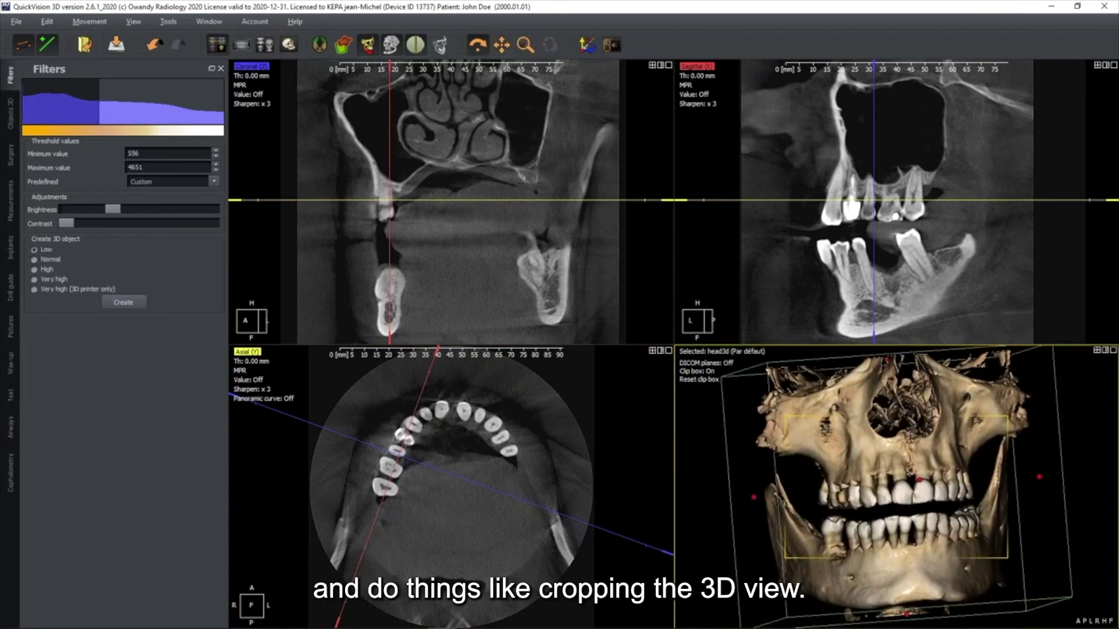
left_click_drag(890, 362, 885, 513)
middle_click_drag(900, 542, 902, 469)
left_click_drag(903, 469, 887, 465)
mouse_move(1056, 430)
left_mouse_down()
mouse_move(987, 432)
mouse_move(1050, 426)
left_mouse_up()
left_click_drag(962, 433, 932, 469)
left_click(712, 371)
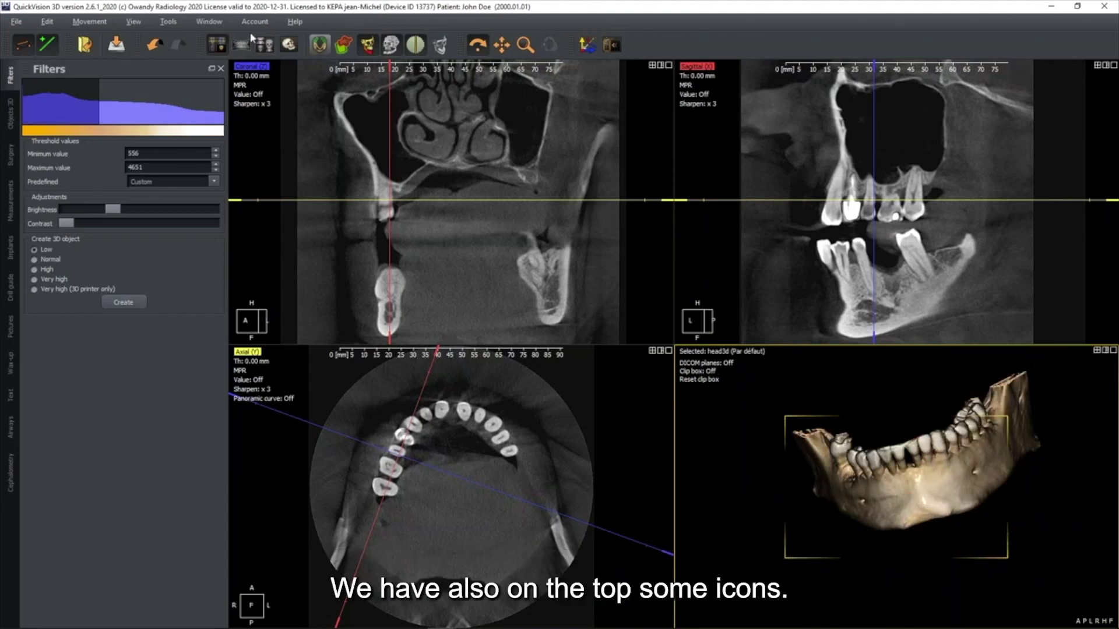
Step: View the panoramic and matching layouts, and inspect the skull from several angles in the 3D-only layout
left_click(395, 115)
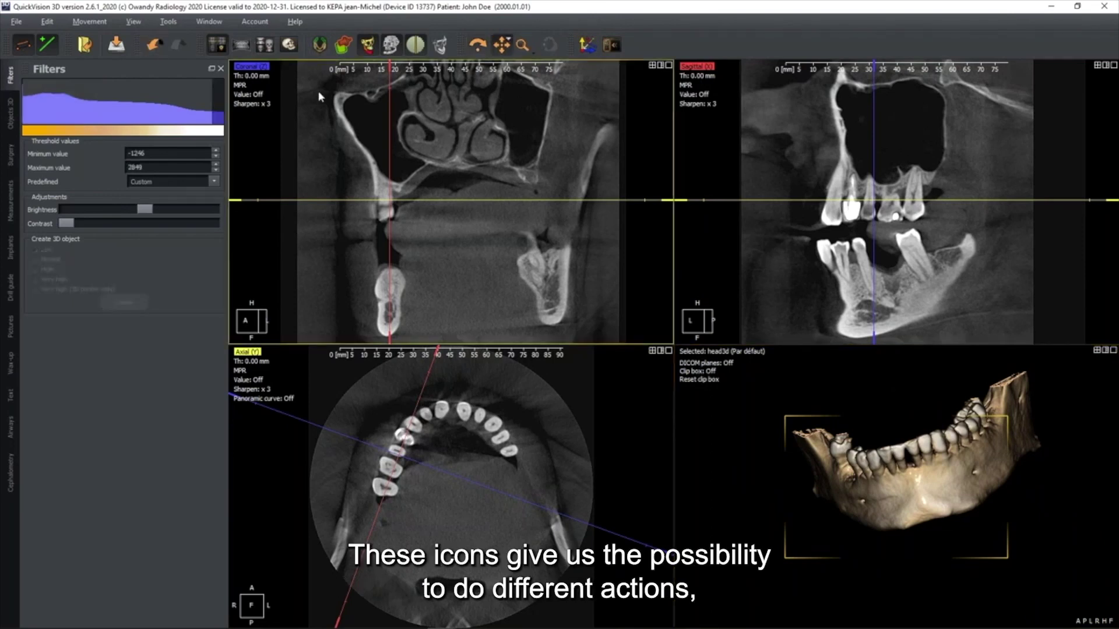
left_click(241, 46)
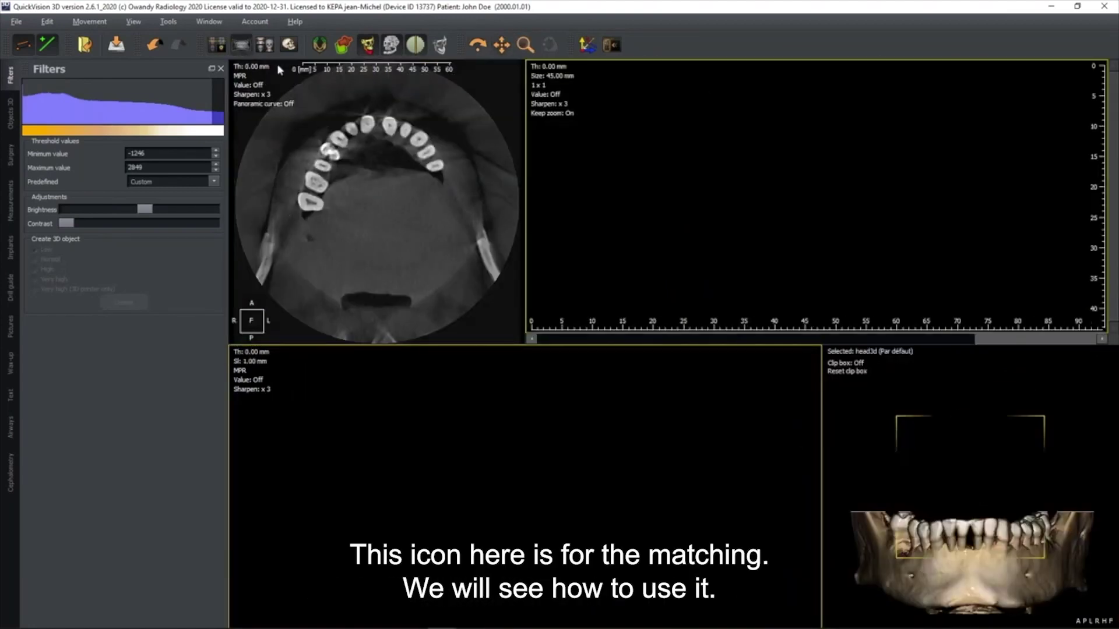
left_click(267, 45)
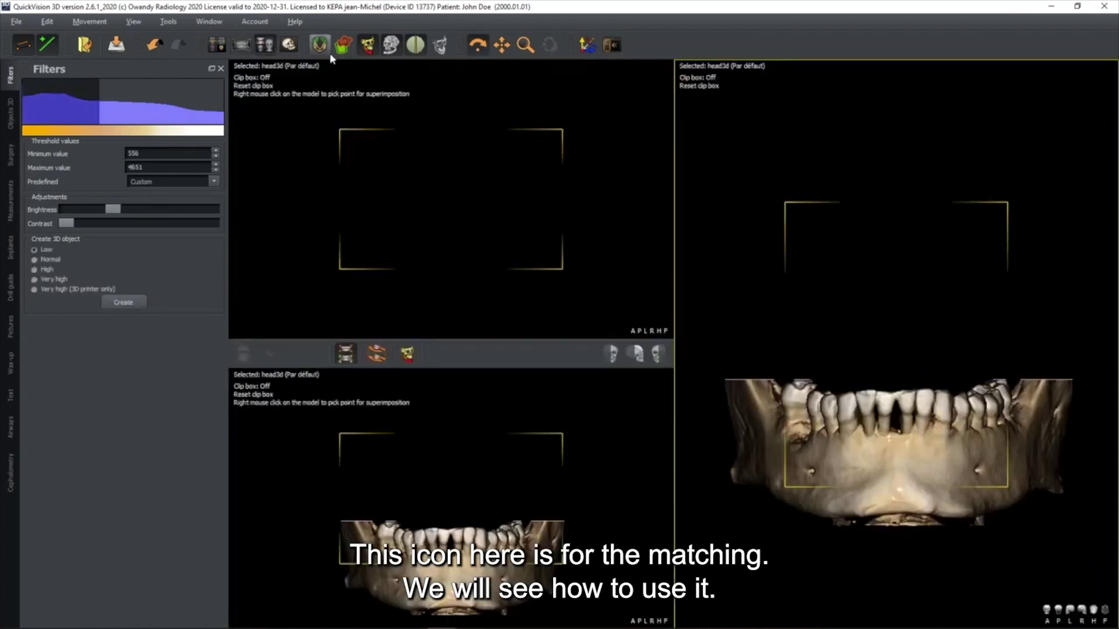
left_click(289, 45)
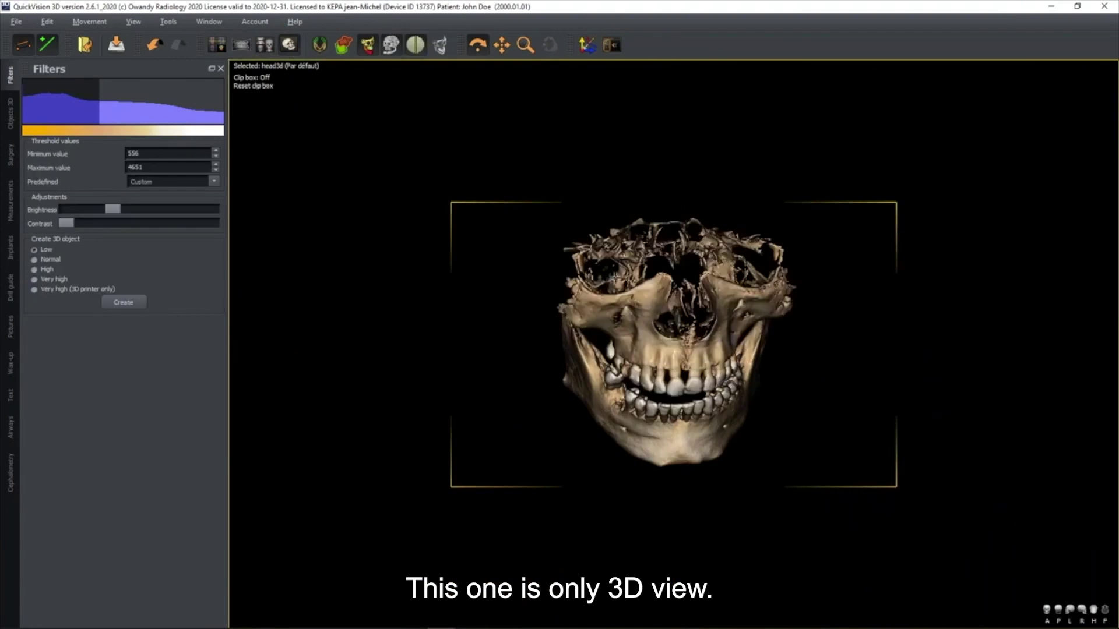
left_click_drag(632, 281, 629, 261)
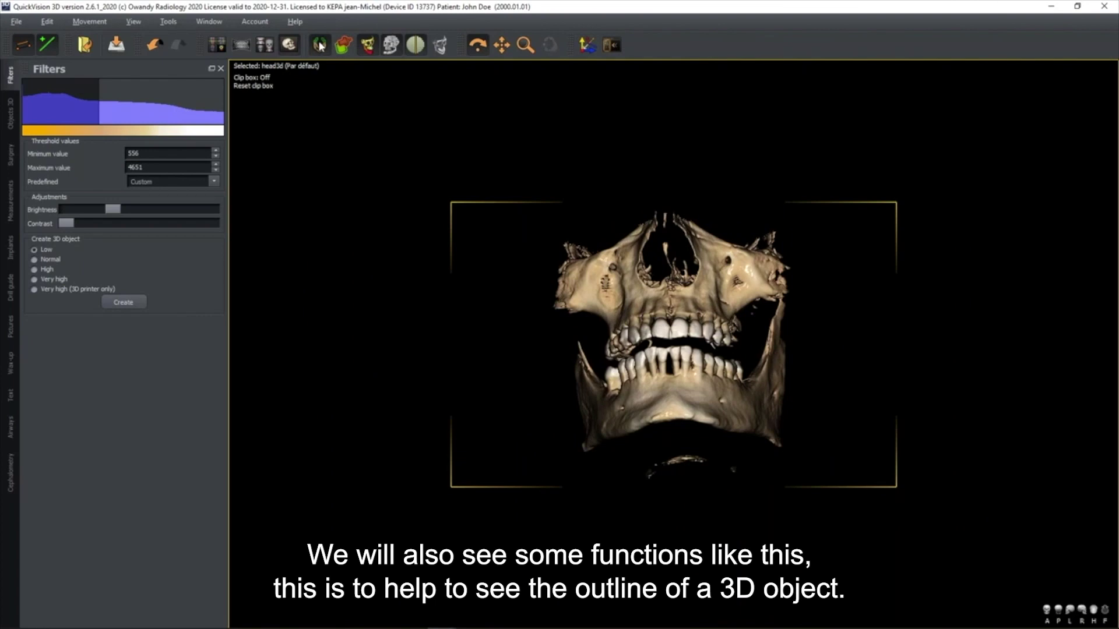
left_click_drag(607, 281, 619, 289)
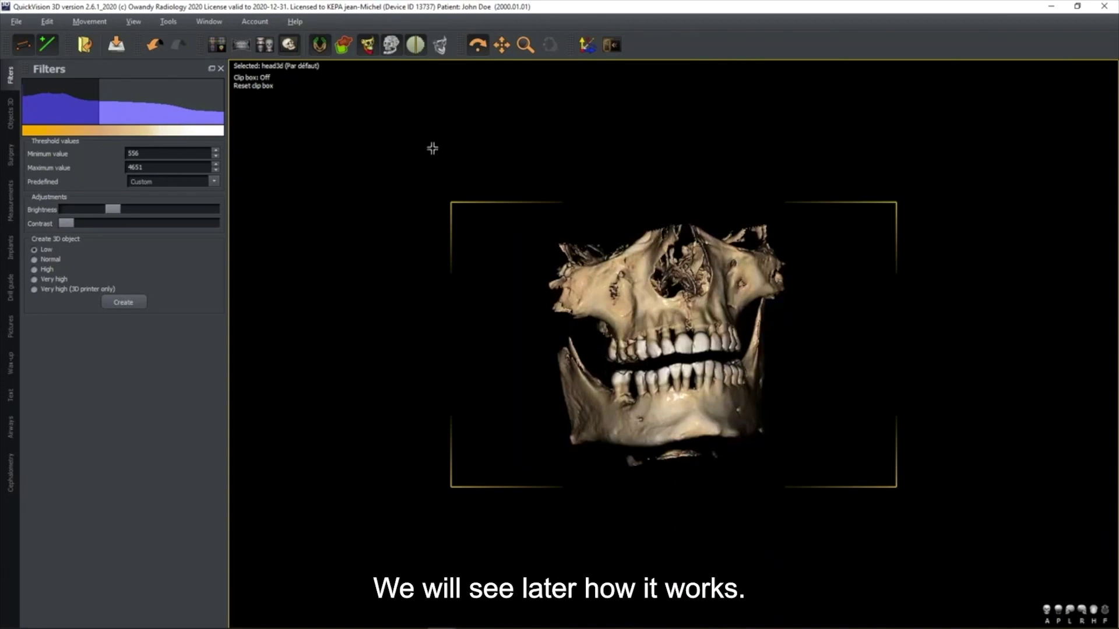
Step: Preview the 3D skull in single-colour and X-ray-like rendering, and restore the natural bone and tooth colours
left_click(390, 46)
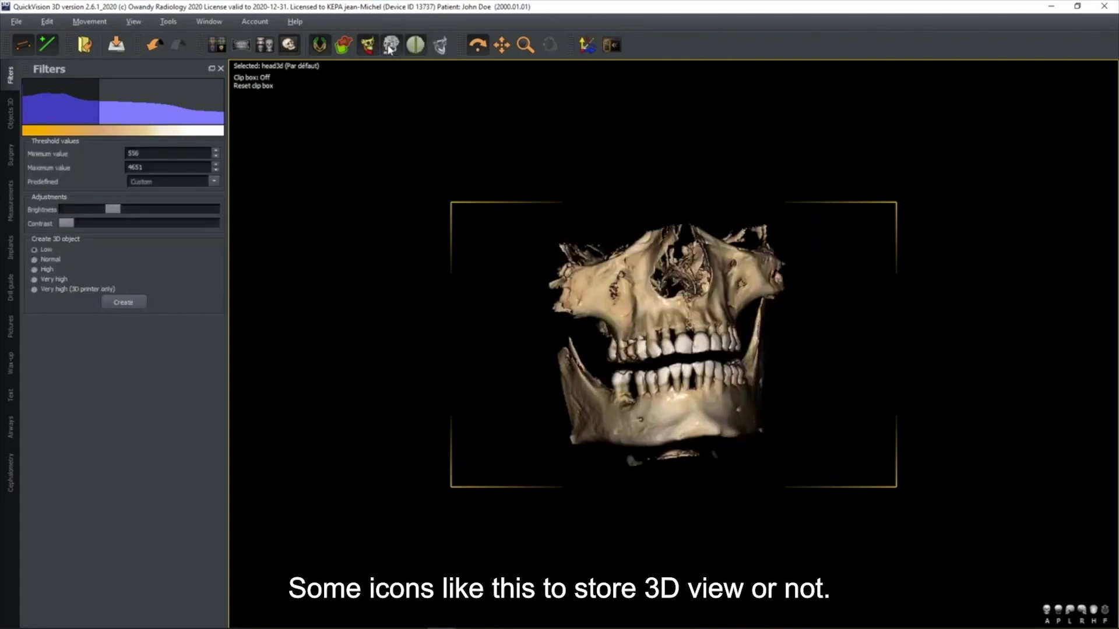
scroll(690, 350, "up", 2)
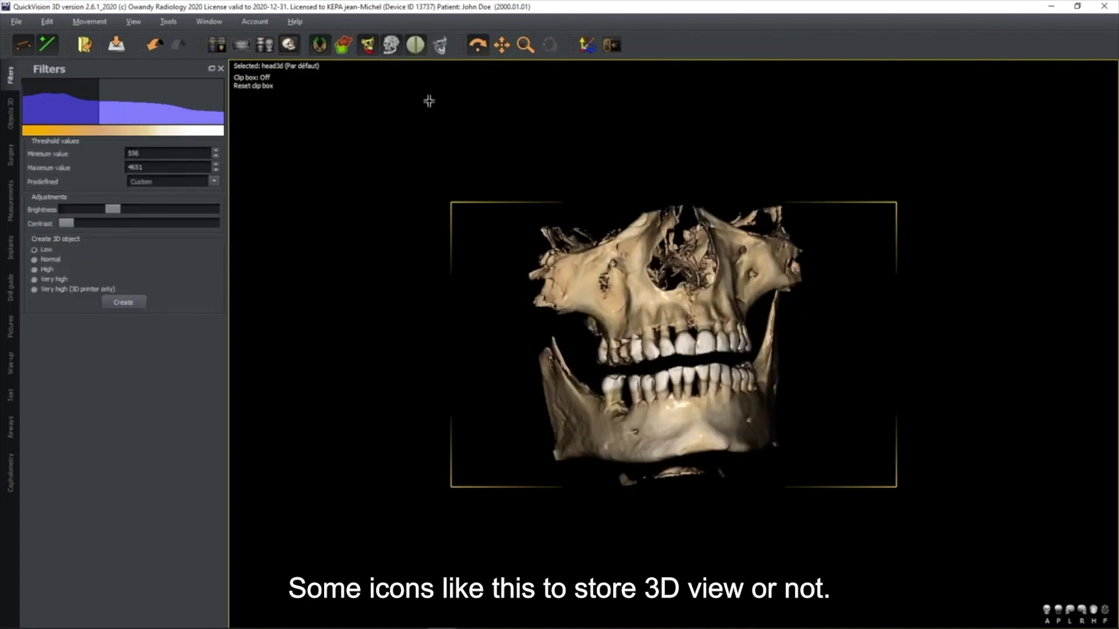
left_click(415, 47)
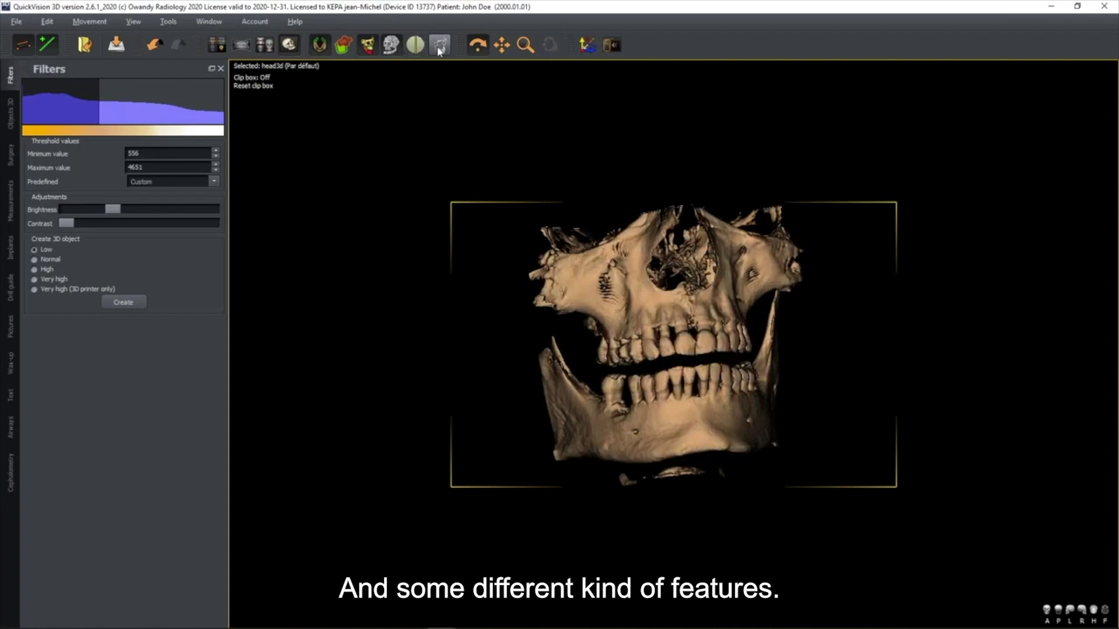
left_click(440, 46)
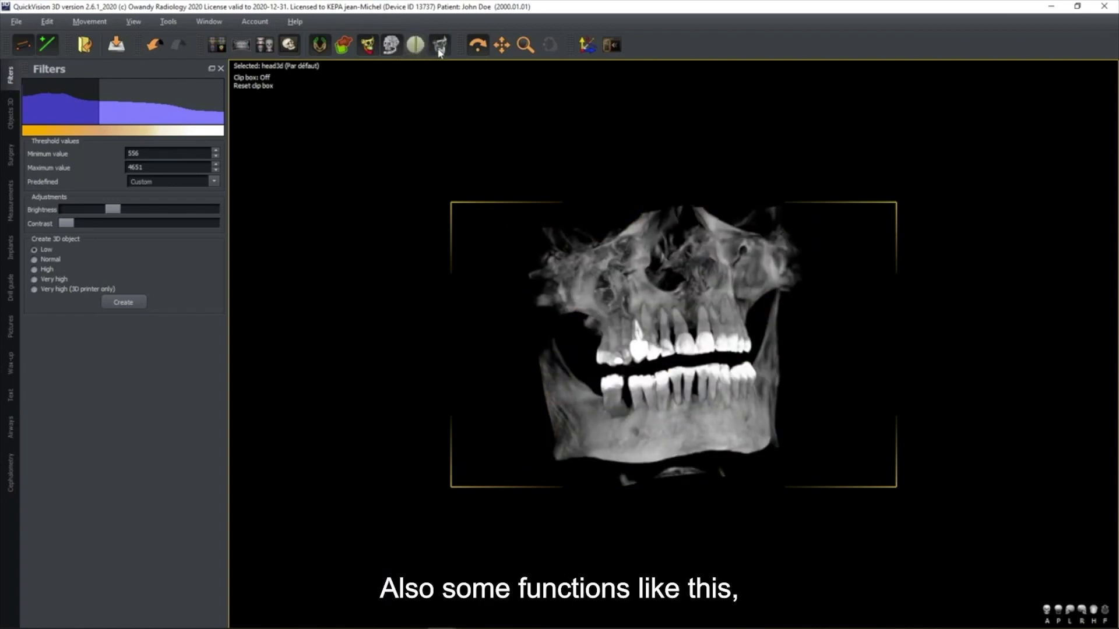
left_click(439, 48)
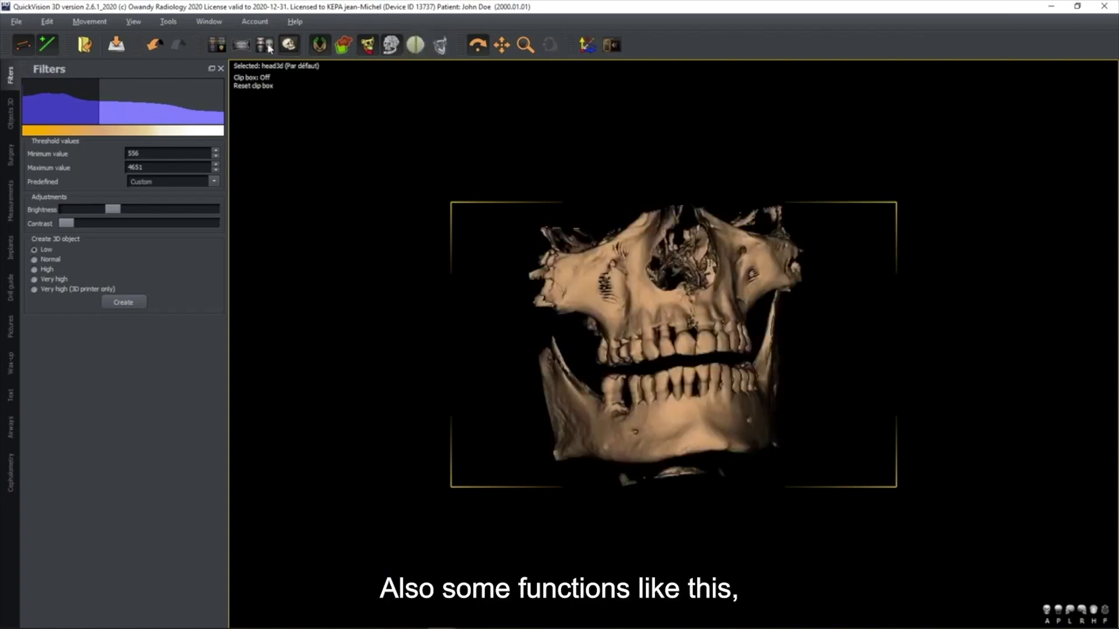
left_click(421, 49)
Step: Reset all view positions in the four-view multiplanar layout and shift the slice threshold range to -1282 minimum and 2813 maximum
left_click(240, 55)
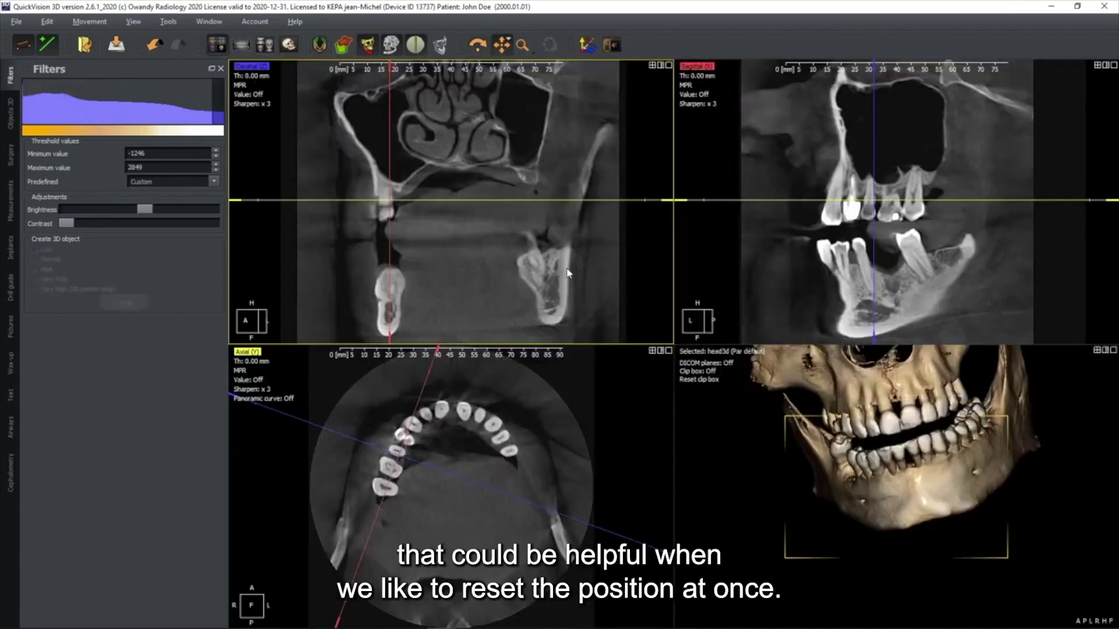
left_click(587, 45)
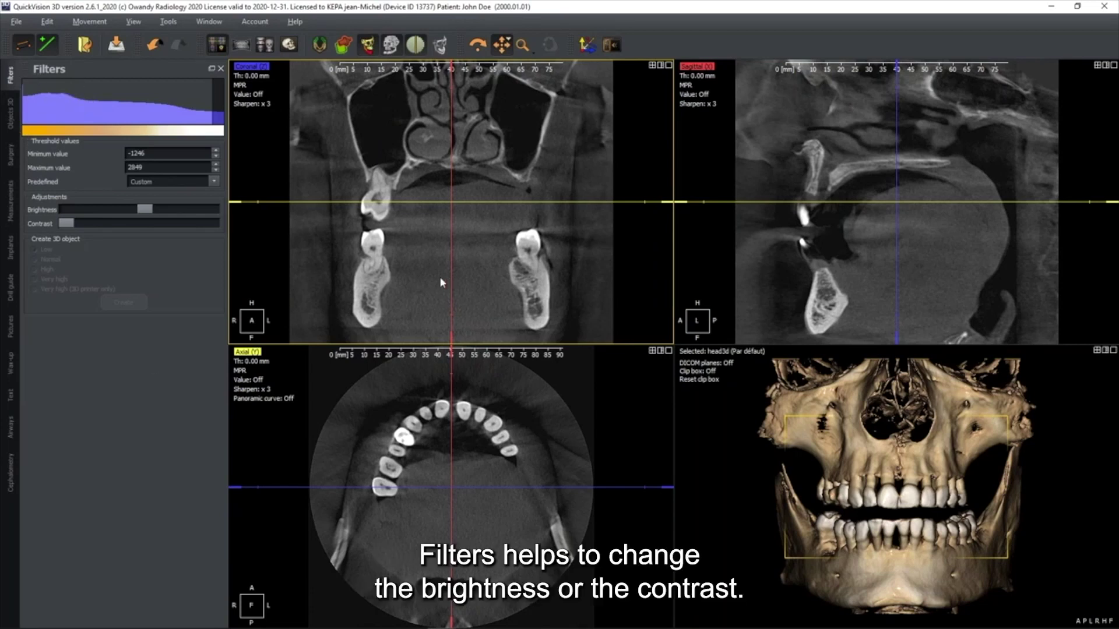
mouse_move(155, 210)
left_mouse_down()
mouse_move(169, 213)
mouse_move(145, 219)
left_mouse_up()
mouse_move(133, 116)
left_mouse_down()
mouse_move(113, 116)
mouse_move(130, 118)
left_mouse_up()
Step: Look through the tools for 3D objects, surgery, measurements, implants, drill guide, pictures, wax-up, text, airways and cephalometry, and return to the filters
left_click(10, 113)
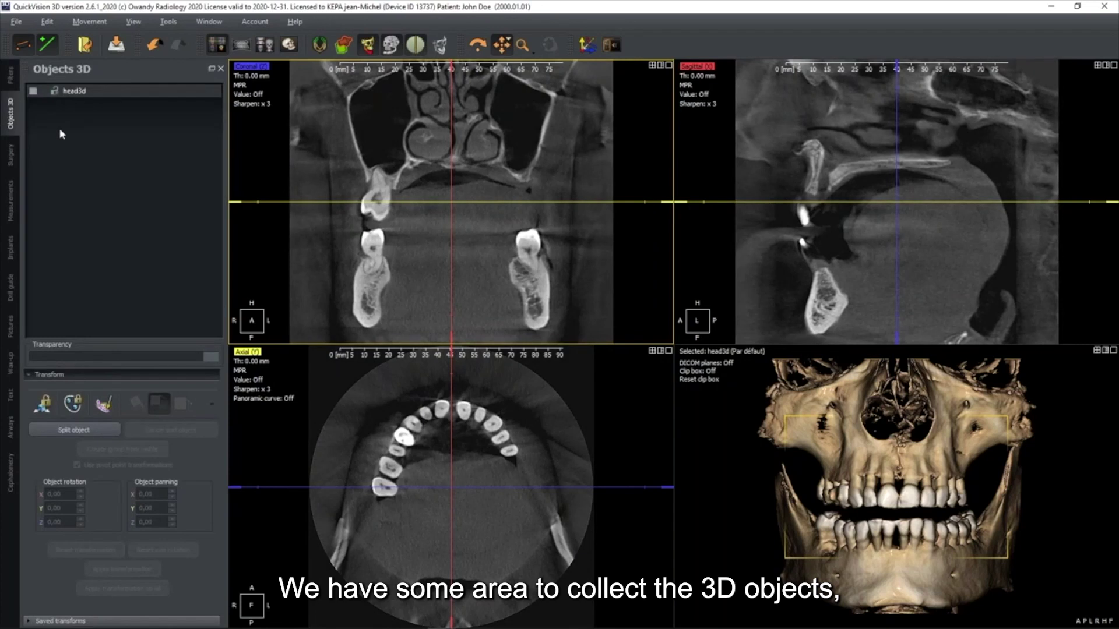
left_click(10, 156)
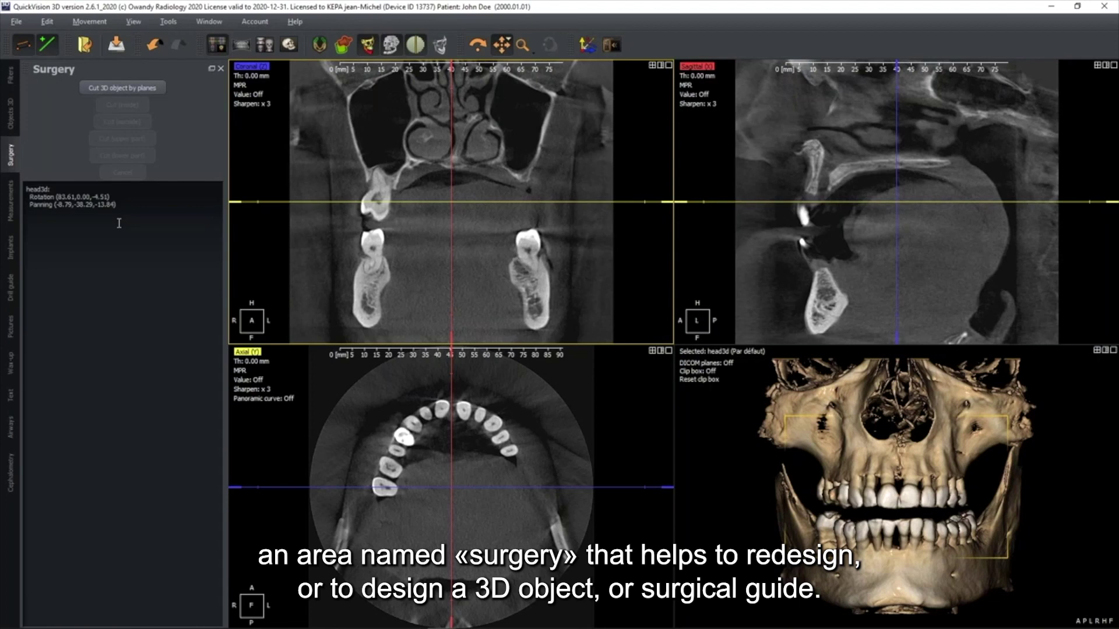
left_click(8, 215)
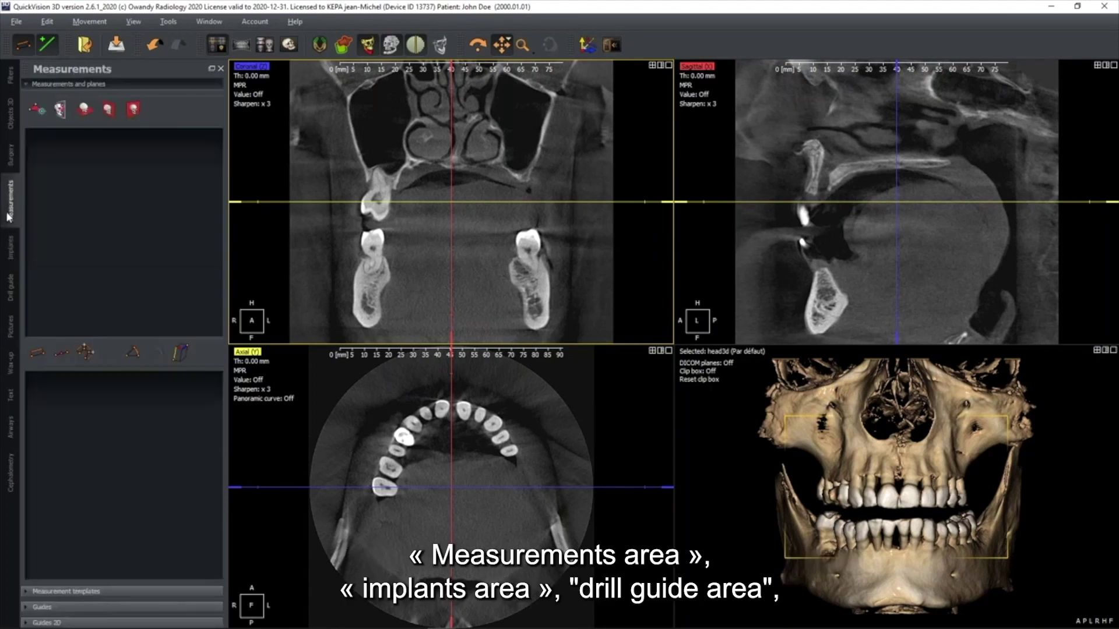
left_click(11, 249)
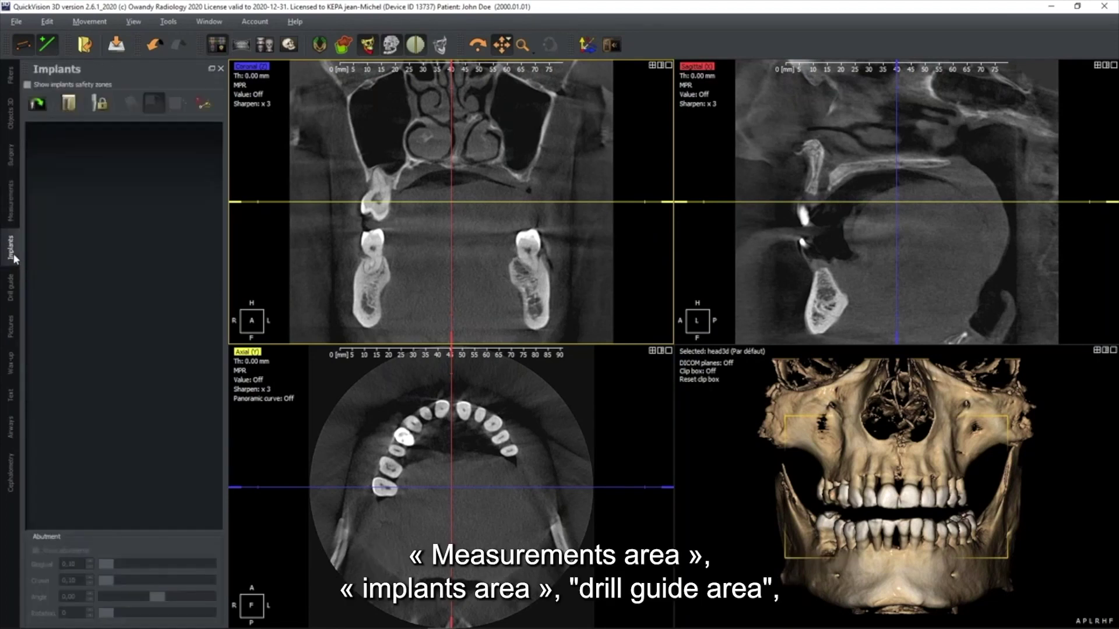
left_click(12, 298)
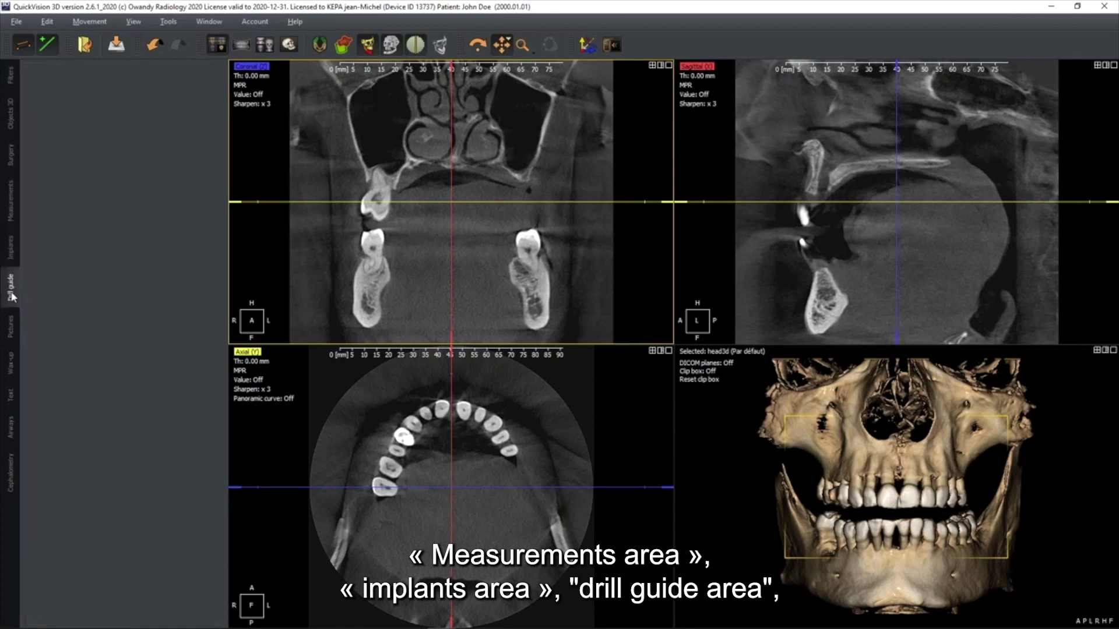
left_click(14, 337)
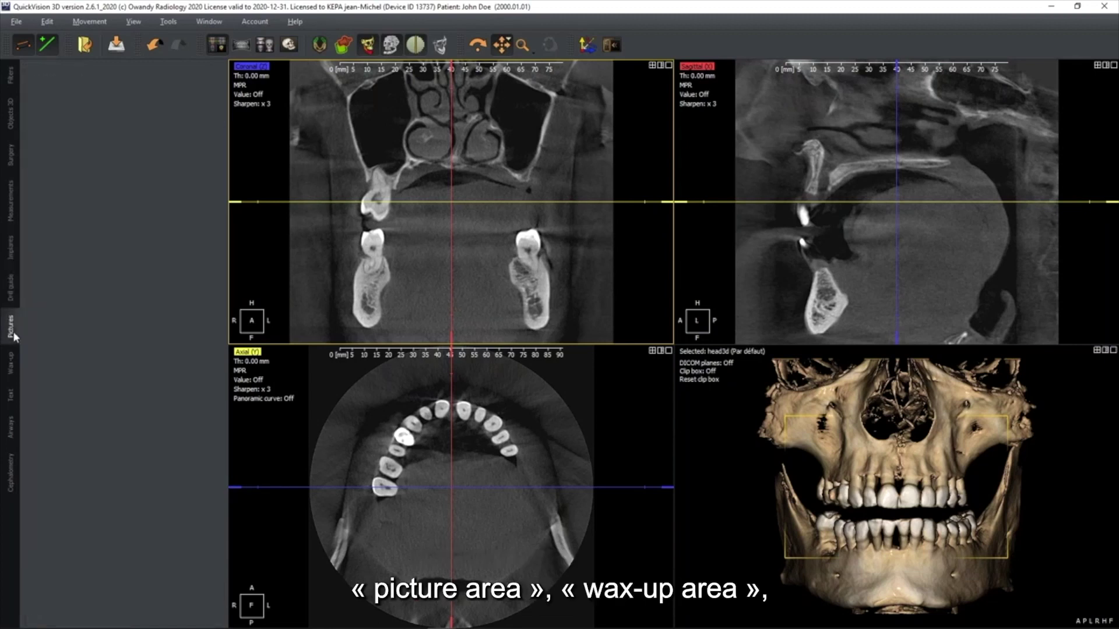
left_click(15, 370)
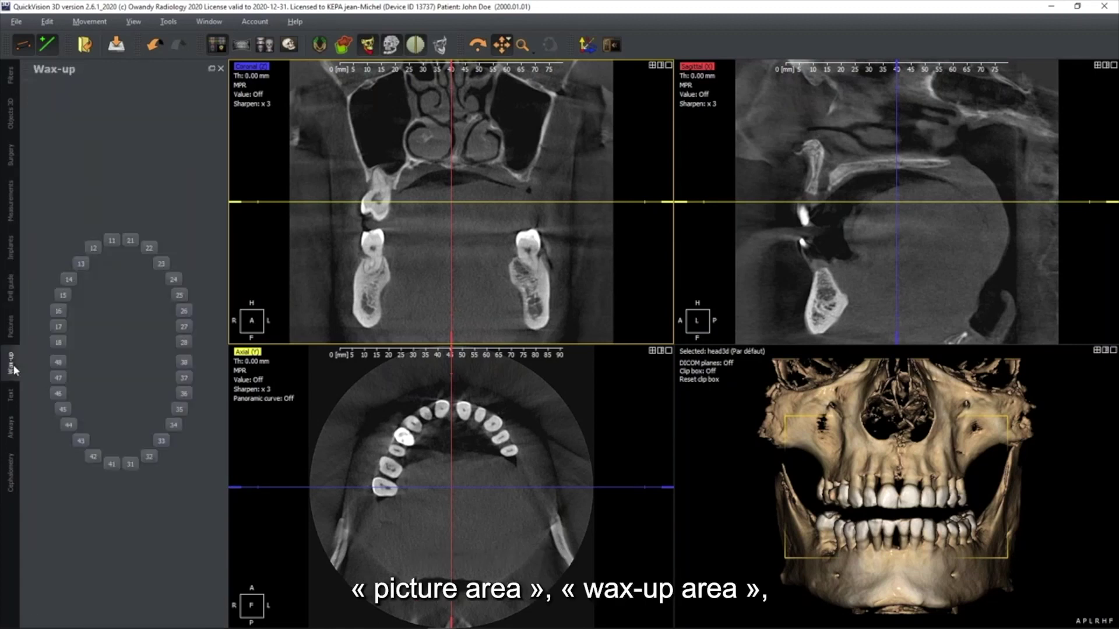
left_click(12, 396)
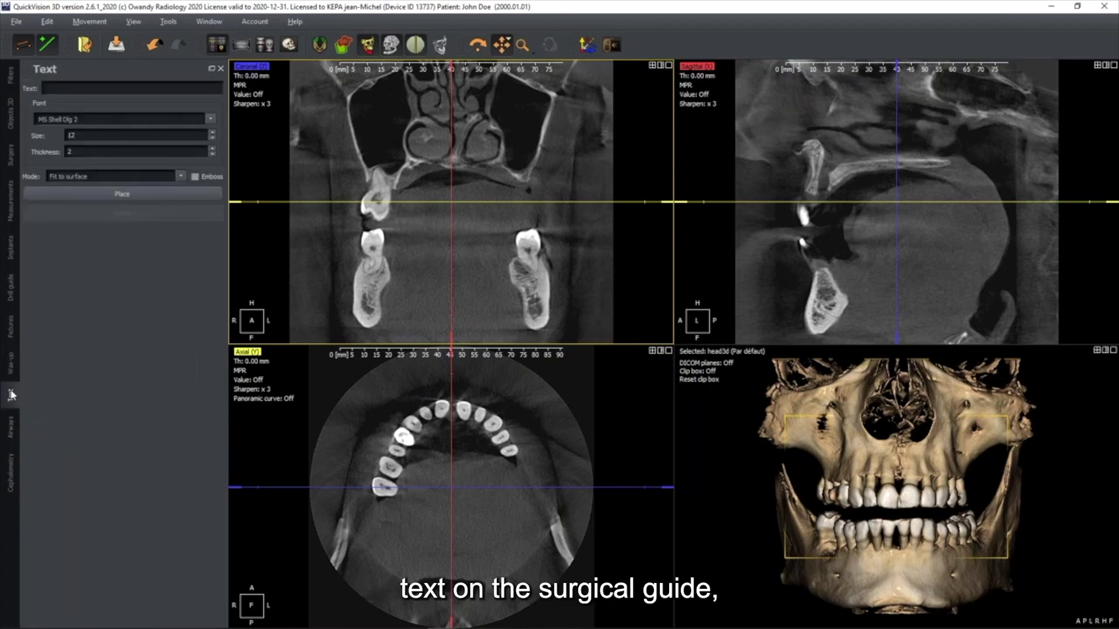
left_click(14, 431)
left_click(14, 484)
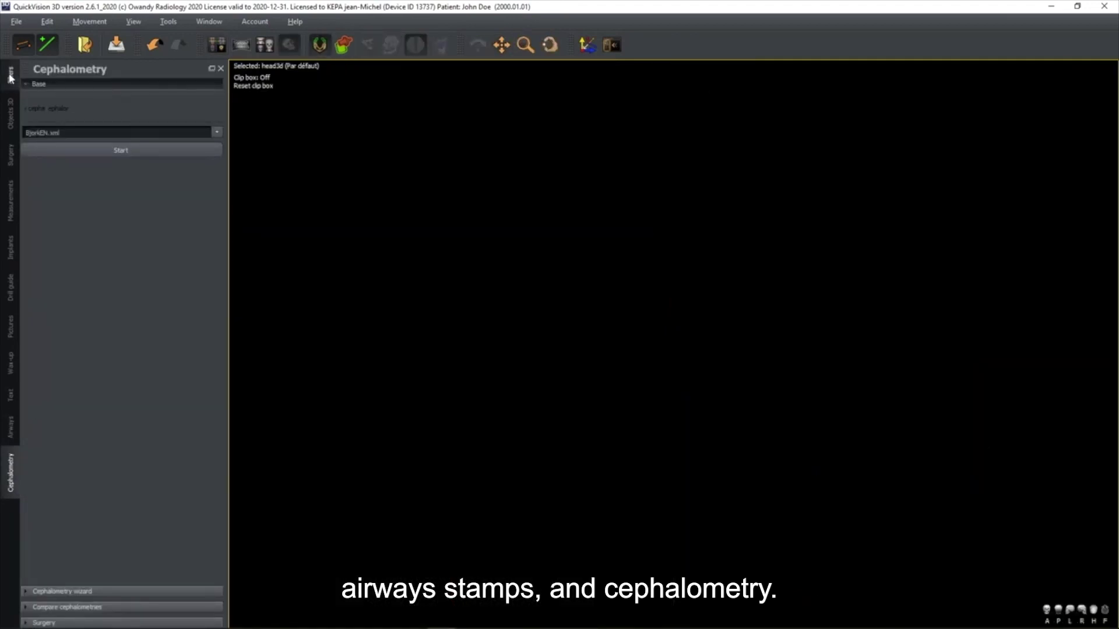
left_click(11, 76)
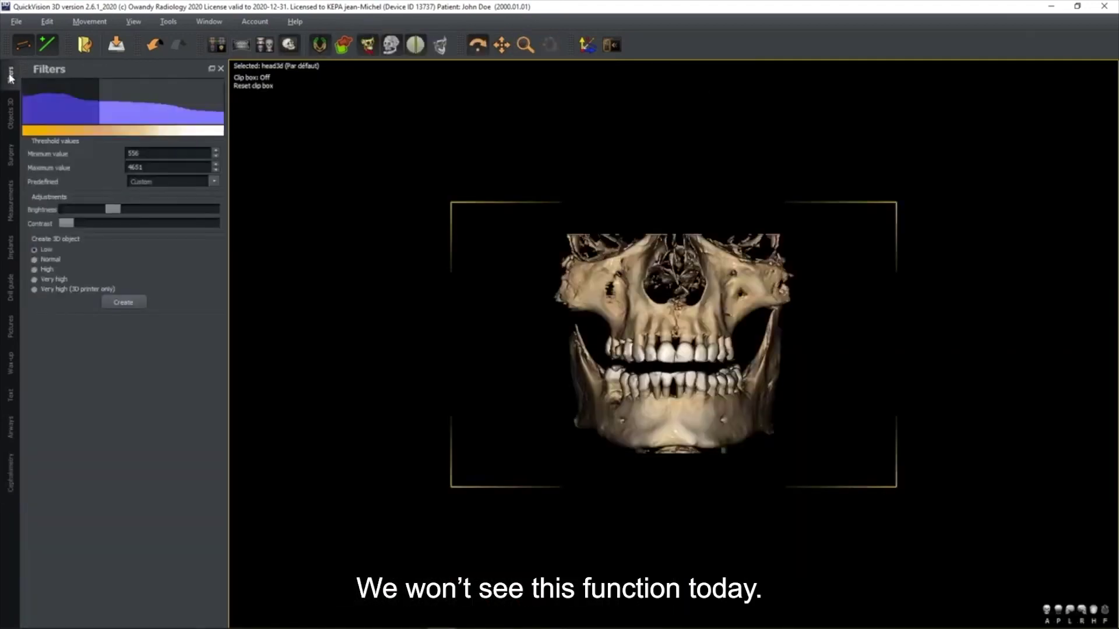
Step: In the multiplanar layout, centre the slice lines on the patient's right posterior teeth in the axial view and rotate them along the arch
left_click(217, 45)
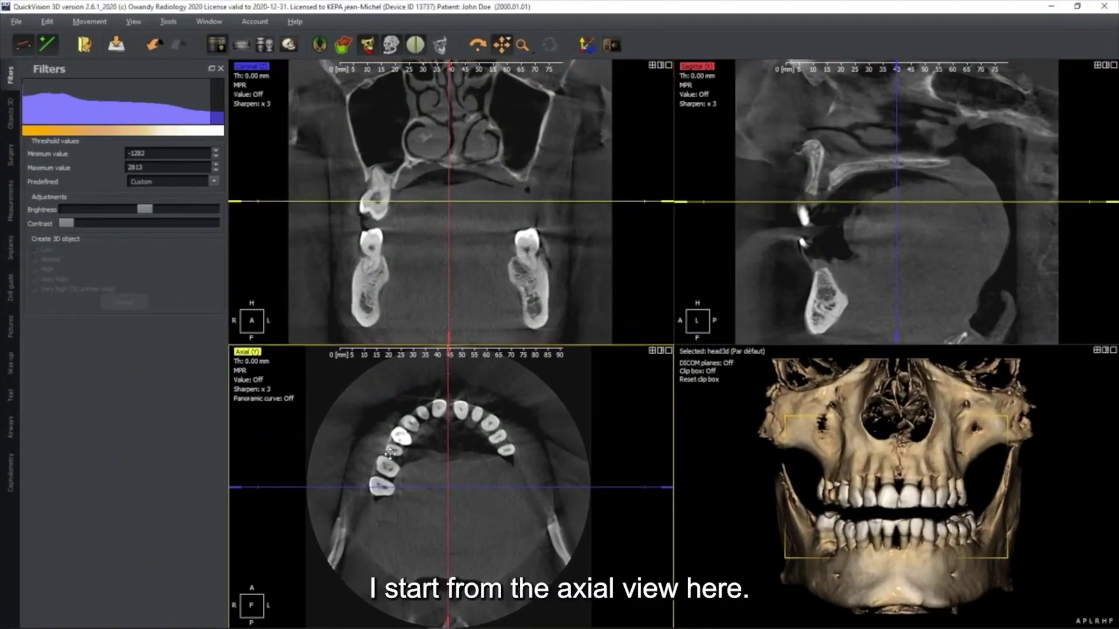
left_click(390, 453)
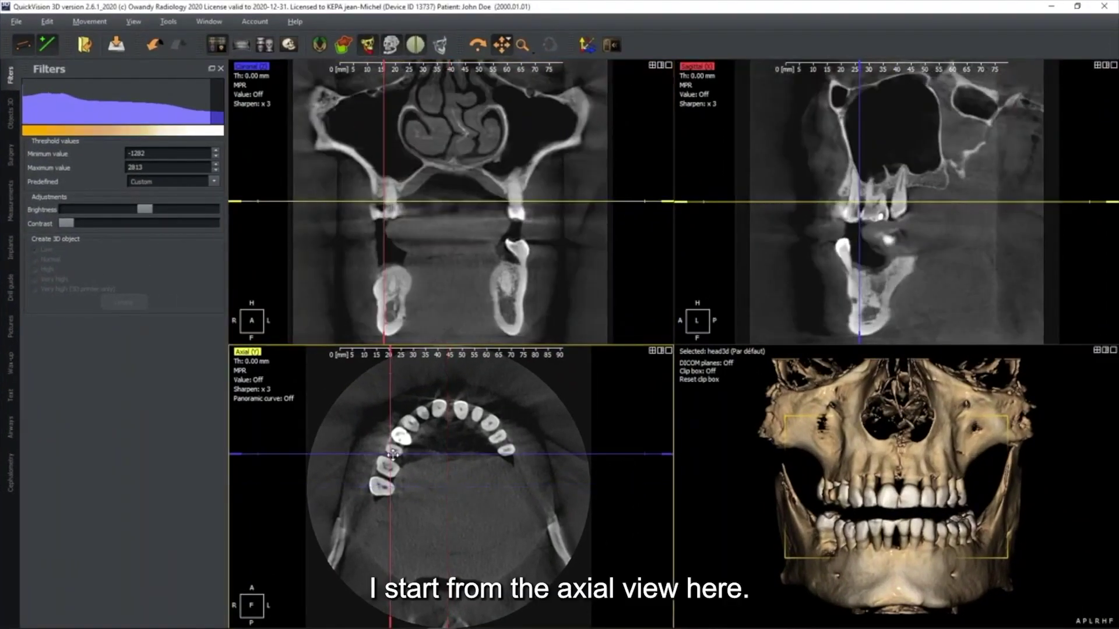
left_click_drag(393, 365, 431, 376)
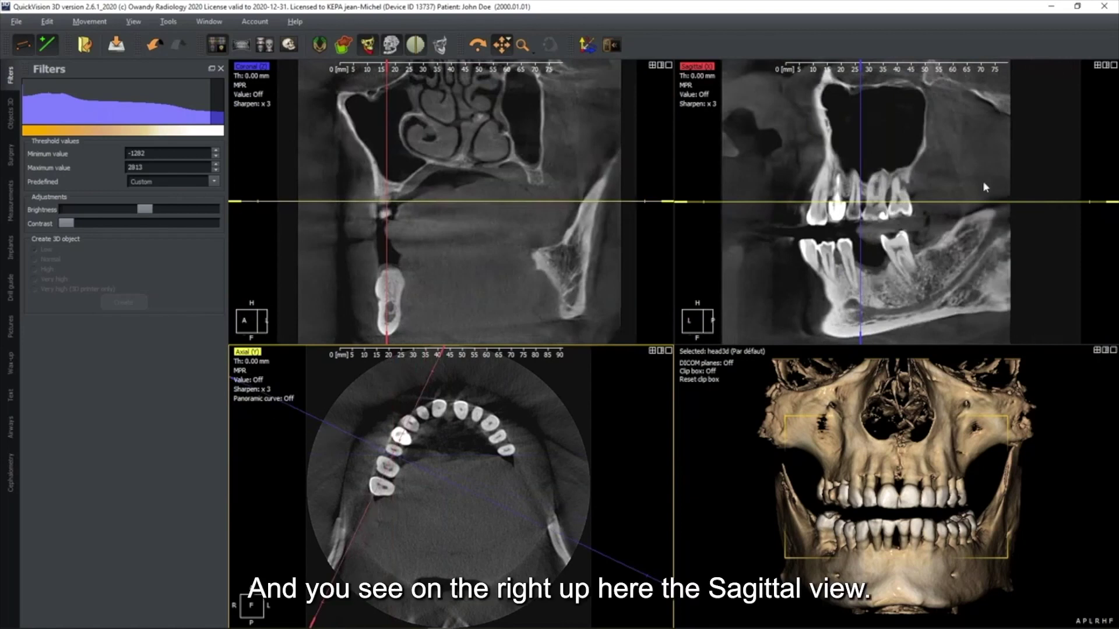
Step: Hide the reference lines in the sagittal view and scroll through the adjacent slices of the right lower jaw
left_click_drag(910, 280, 907, 231)
scroll(907, 232, "up", 1)
key("space")
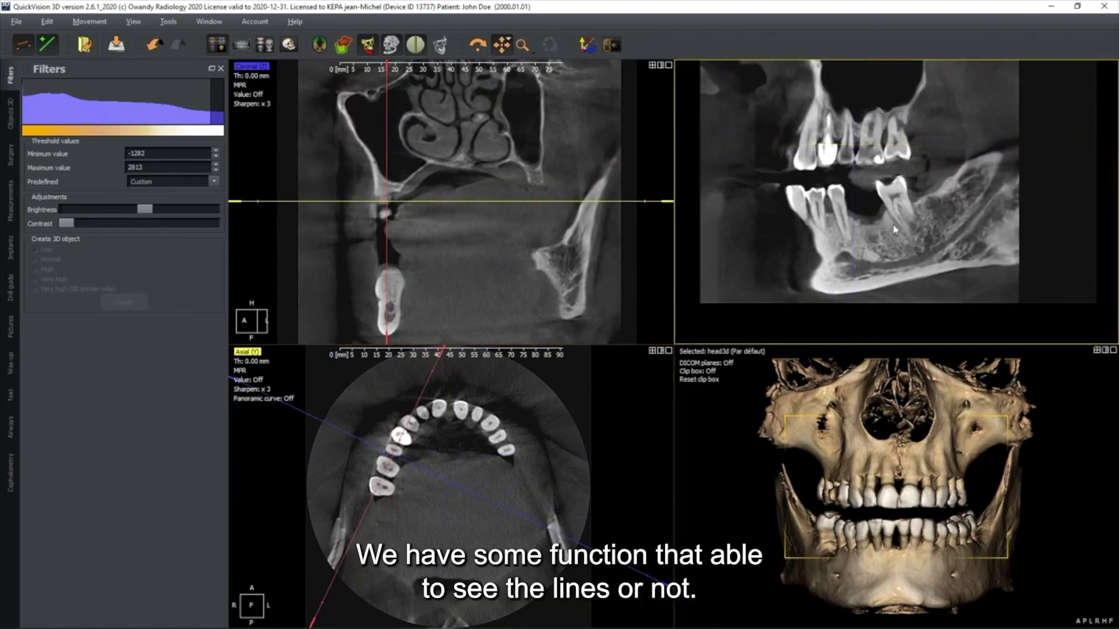
key("space")
key("space")
scroll(874, 222, "down", 5, "ctrl")
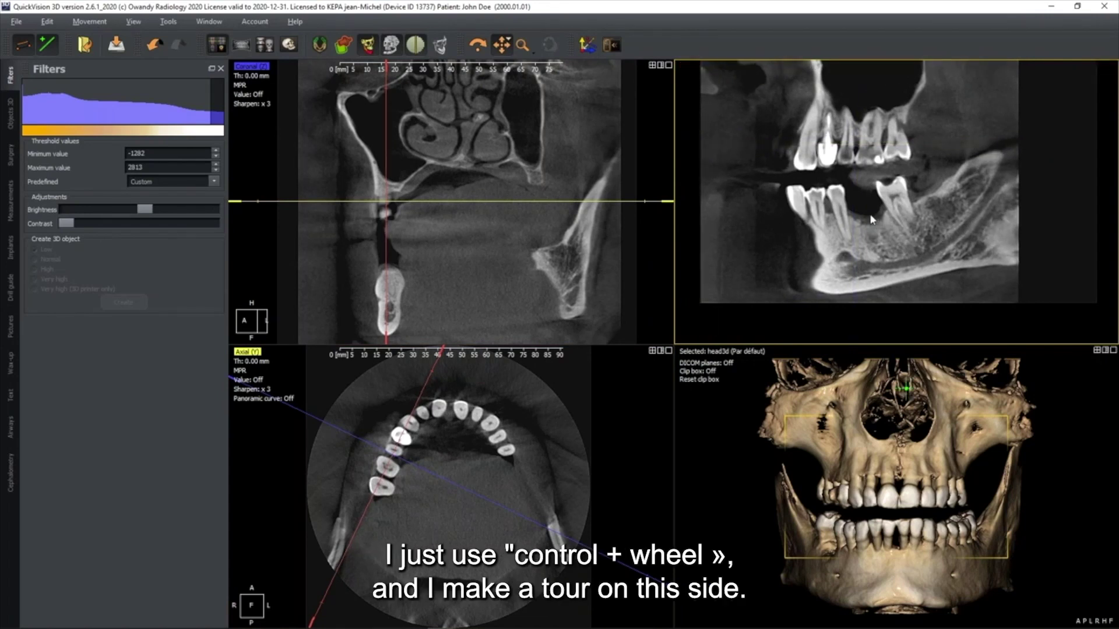
scroll(872, 220, "up", 4, "ctrl")
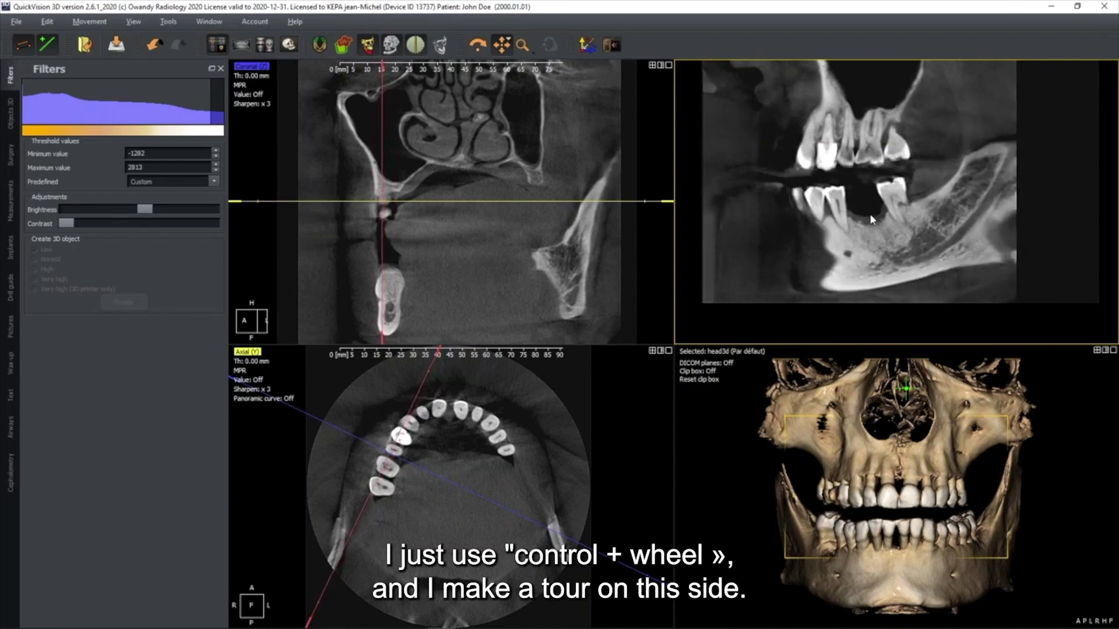
Step: Examine the patient's right jaw by stepping through the sagittal slices and shifting the sagittal slice line in the axial view
scroll(873, 220, "up", 5, "ctrl")
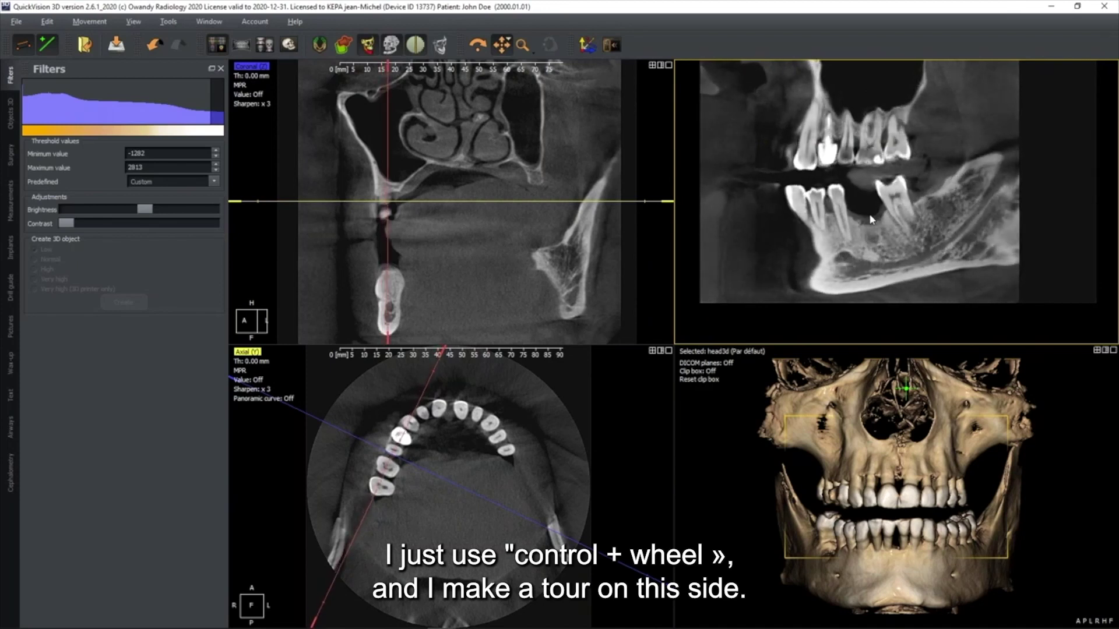
scroll(871, 218, "up", 2, "ctrl")
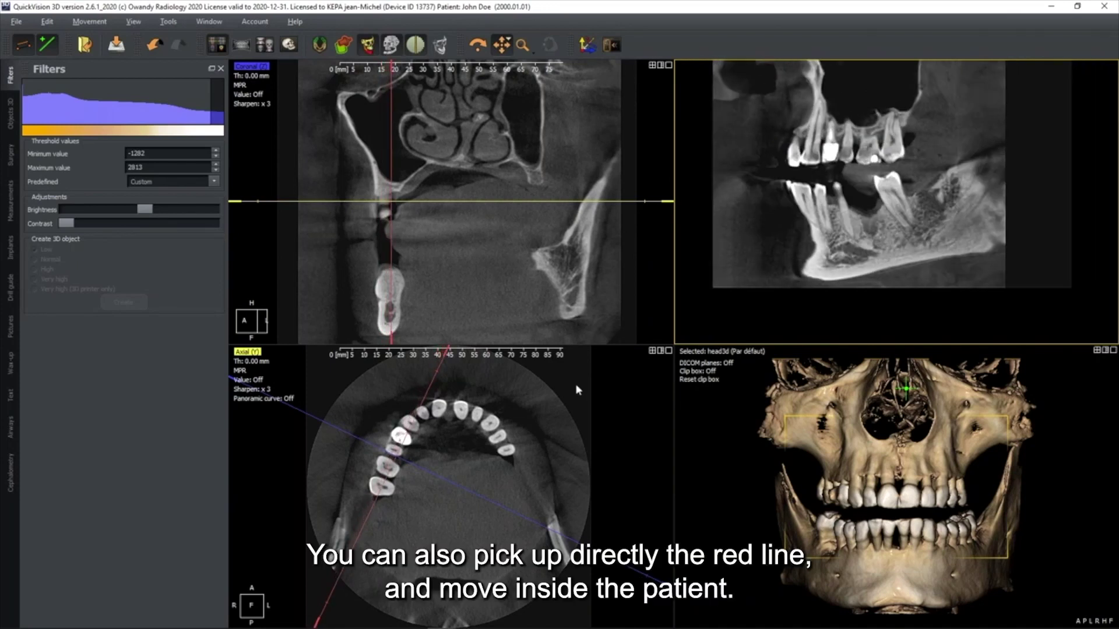
left_click_drag(426, 400, 420, 403)
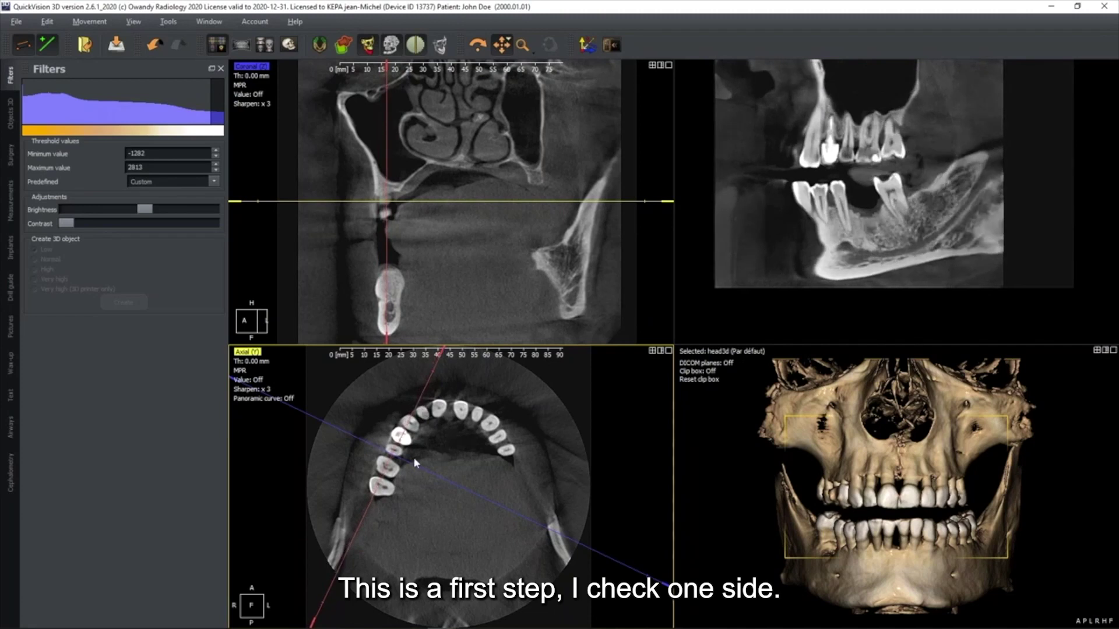
Step: Centre the slice lines on the patient's left posterior teeth in the axial view, rotate them along the arch and shift the sagittal slice inward
left_click_drag(395, 454, 504, 442)
left_click_drag(546, 375, 470, 366)
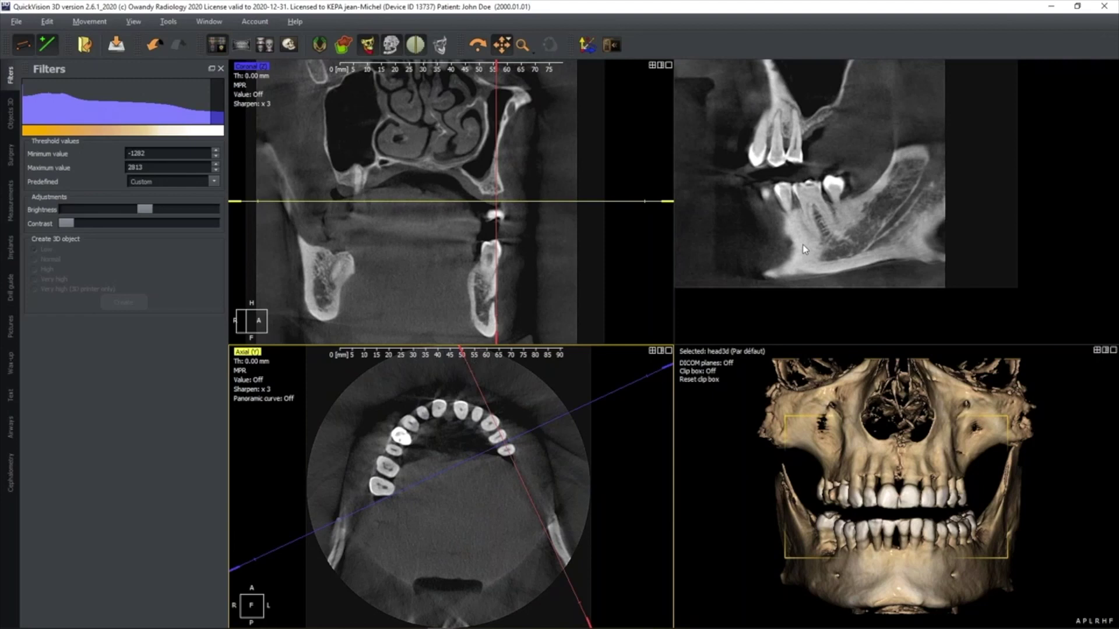
mouse_move(488, 409)
left_mouse_down()
mouse_move(478, 411)
mouse_move(488, 412)
left_mouse_up()
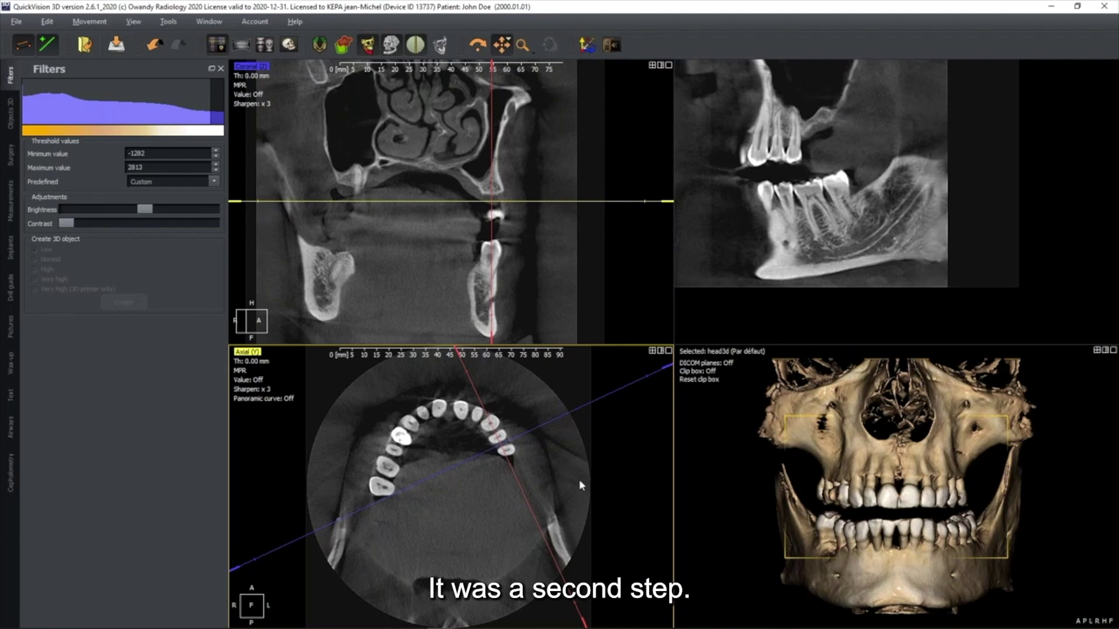
Step: Reset the view positions, then centre the slice lines on an upper central incisor and tilt the coronal slice along its axis
left_click(586, 46)
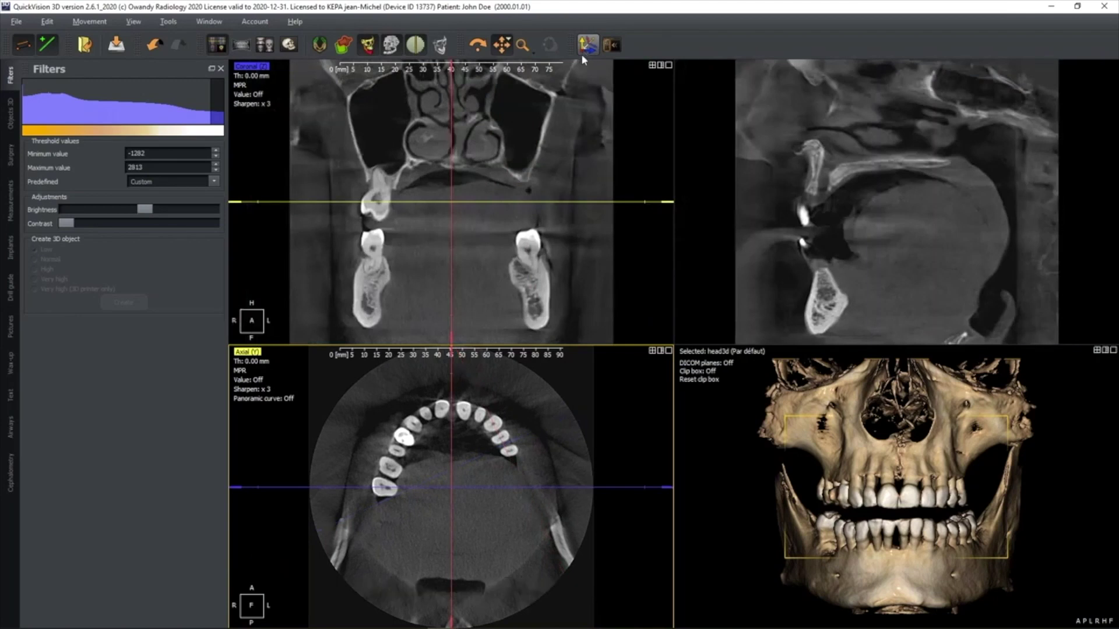
left_click_drag(450, 484, 441, 410)
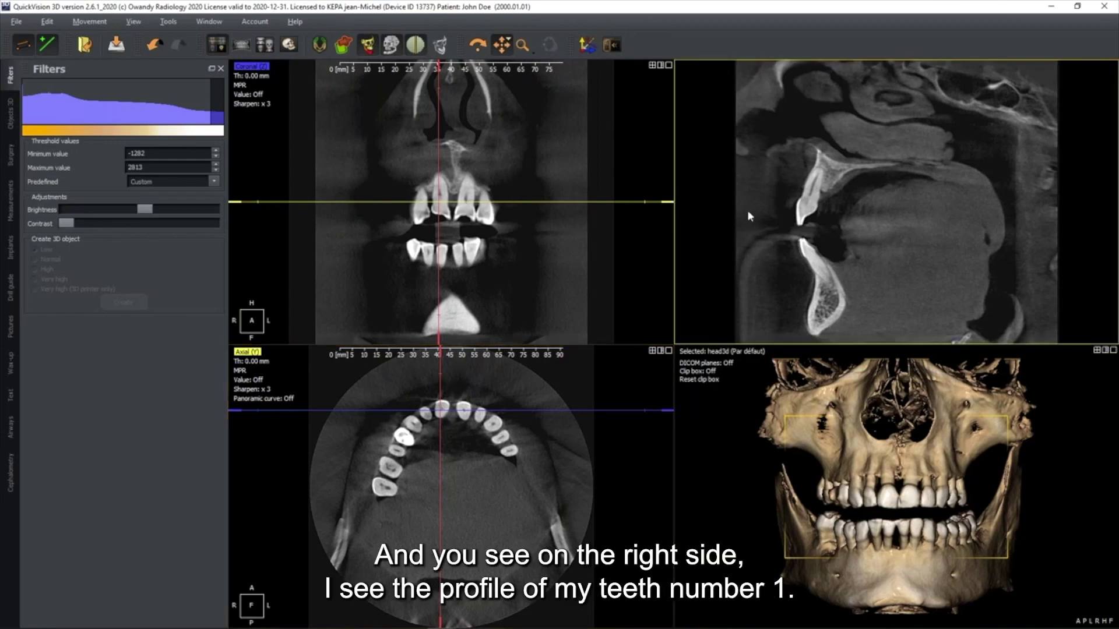
key("space")
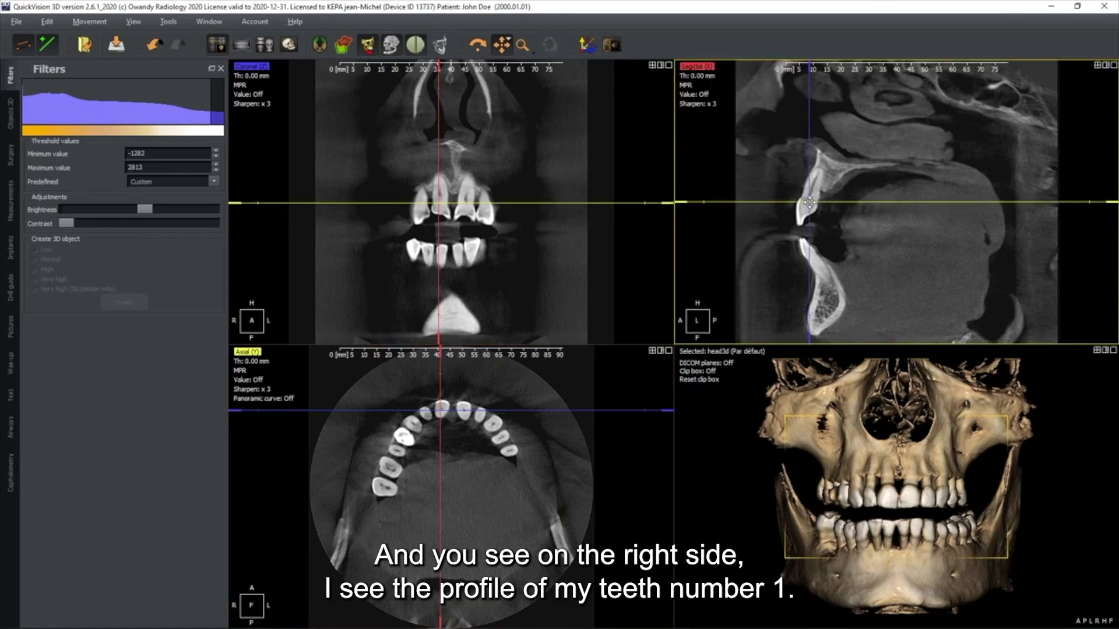
left_click_drag(809, 202, 811, 192)
left_click_drag(811, 76, 838, 88)
Step: Enlarge the upper front teeth in the coronal view, hide its reference lines and scroll backward and forward through the slices
left_click_drag(548, 233, 538, 235)
right_click_drag(513, 216, 496, 261)
key("space")
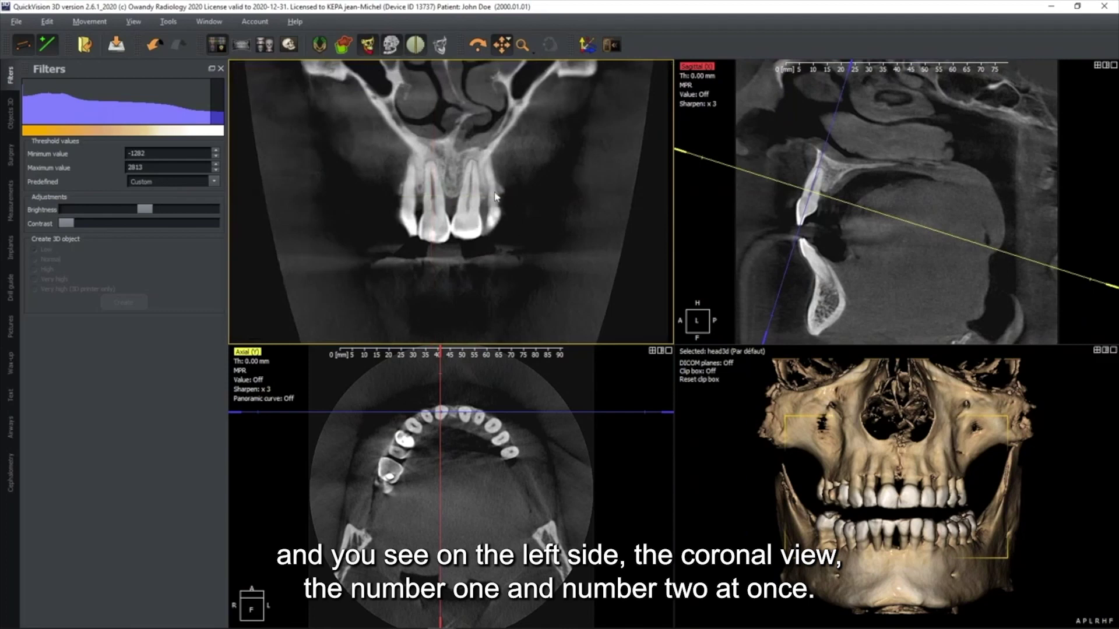
scroll(495, 223, "down", 4)
scroll(496, 222, "up", 4)
scroll(497, 214, "down", 4)
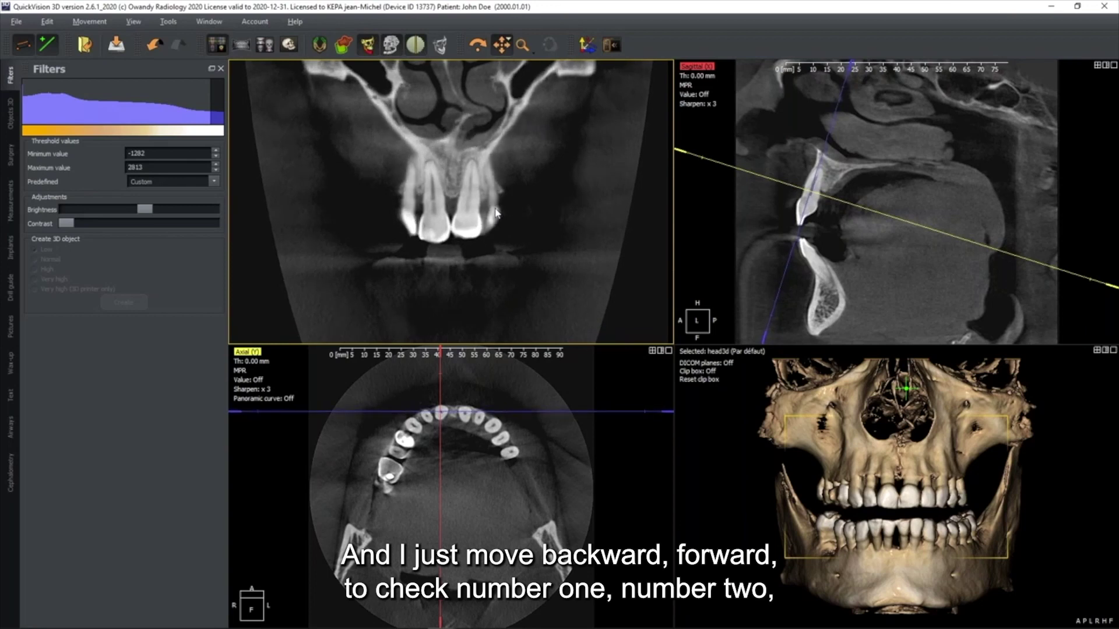
scroll(497, 213, "up", 4)
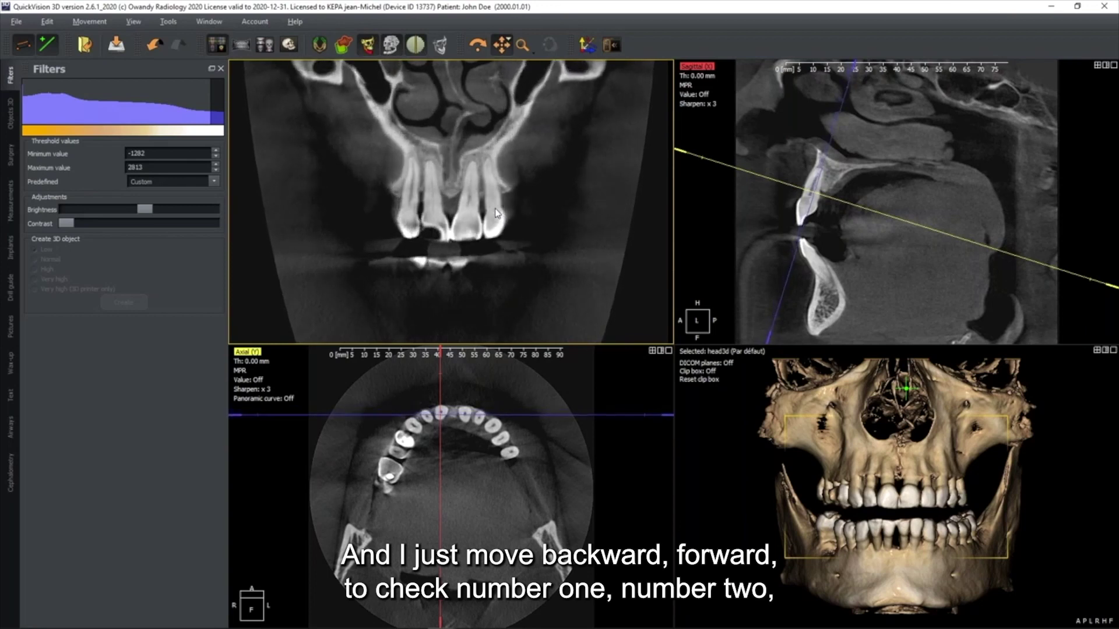
scroll(496, 213, "up", 4)
scroll(496, 210, "up", 4)
scroll(487, 215, "up", 1)
Step: Move the slice centre to the lower front teeth in the sagittal view and tilt the coronal slice along the lower incisor and bone
left_click(747, 218)
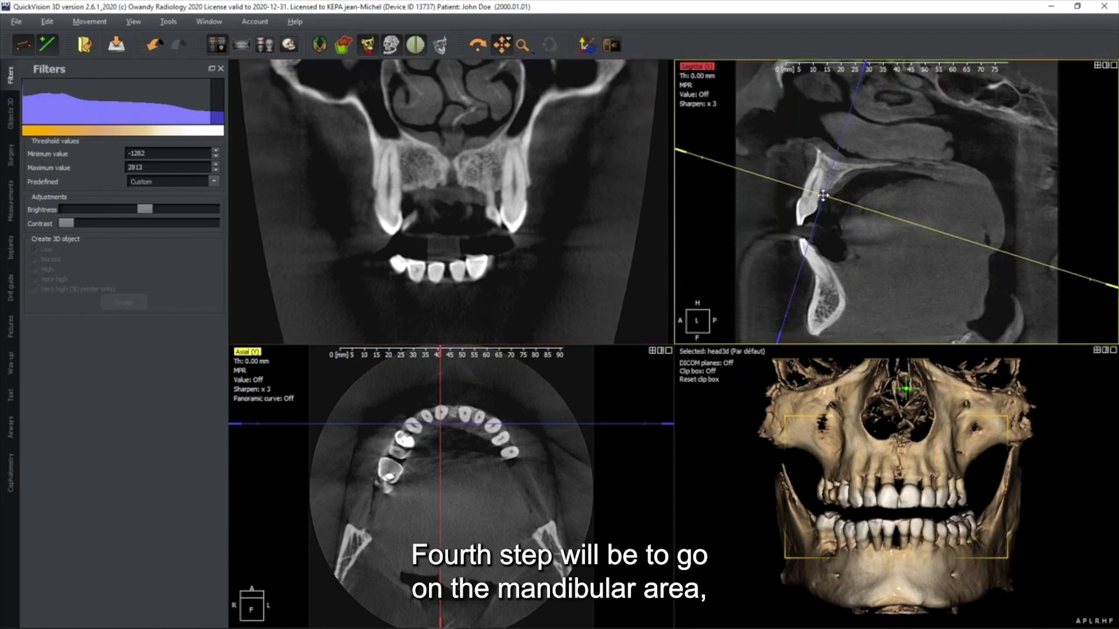
left_click_drag(824, 195, 812, 257)
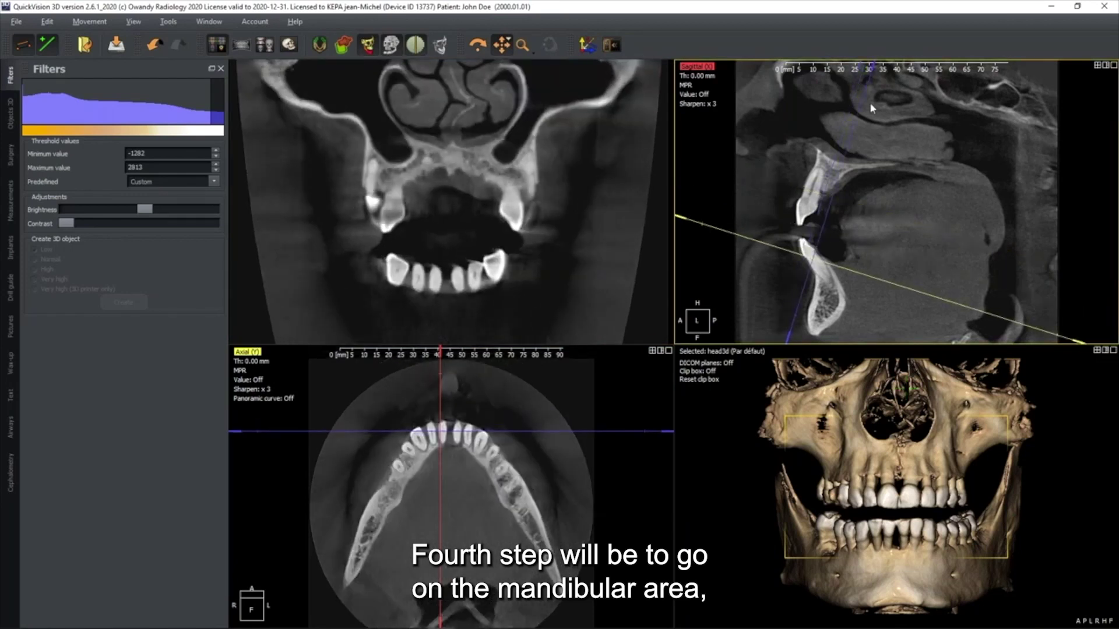
left_click_drag(850, 81, 733, 121)
left_click(524, 268)
left_click_drag(525, 268, 533, 213)
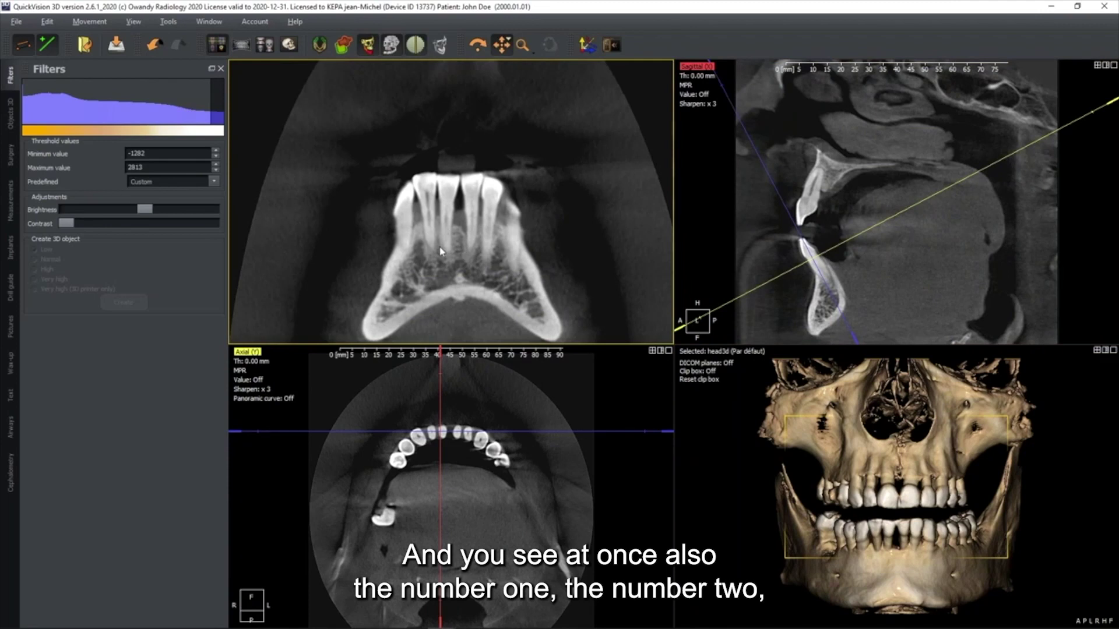
Step: Scroll backward and forward through the coronal slices to examine the roots of the lower front teeth
scroll(443, 245, "down", 3)
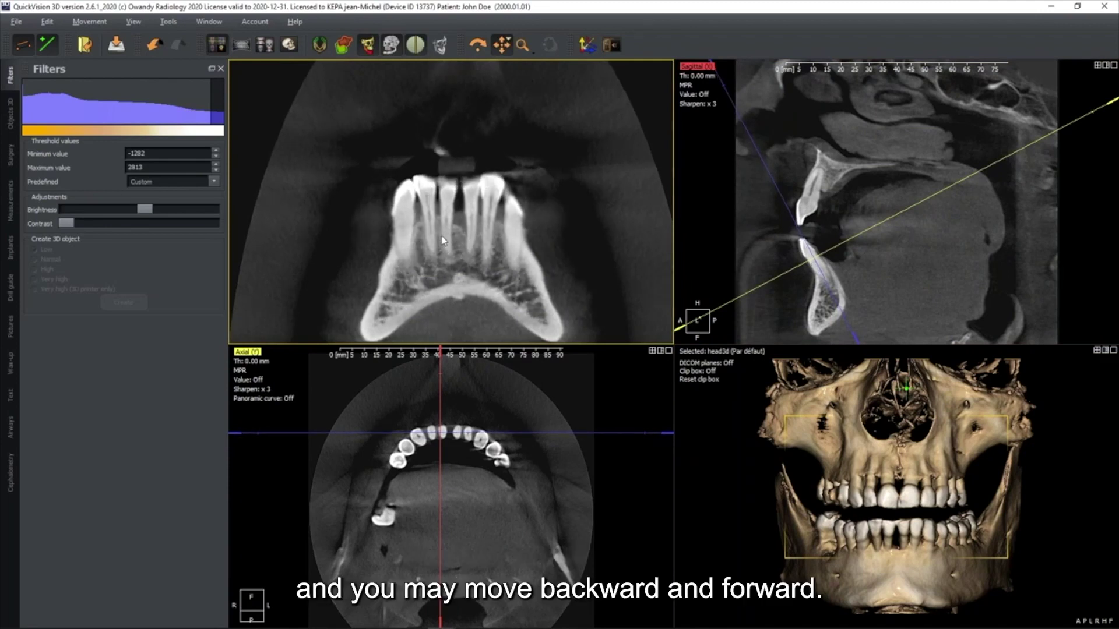
scroll(443, 241, "up", 5)
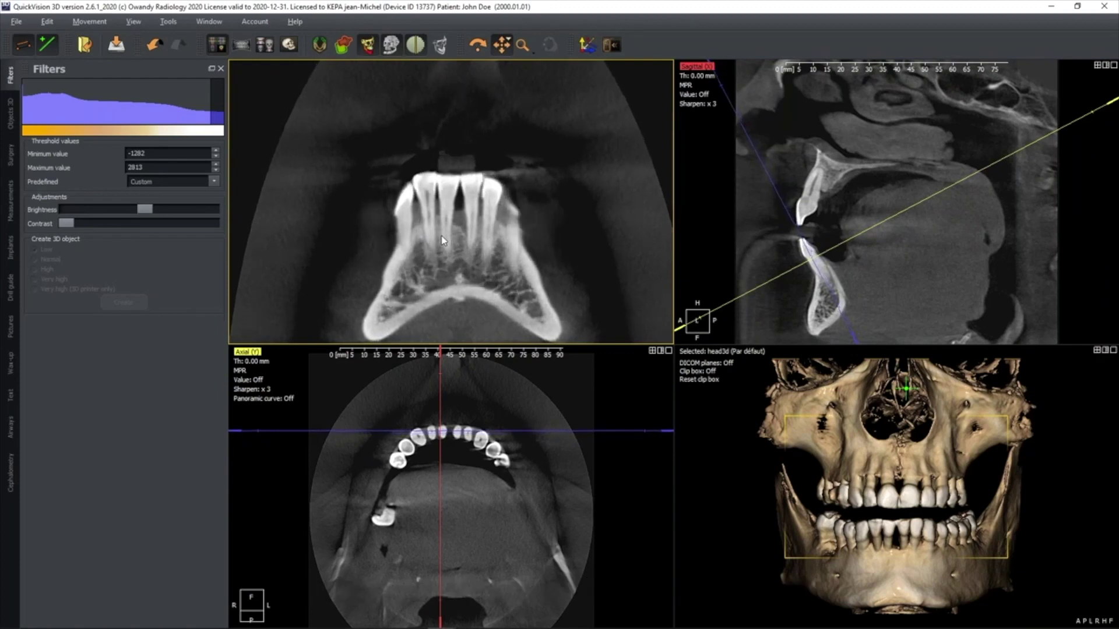
scroll(443, 241, "down", 2)
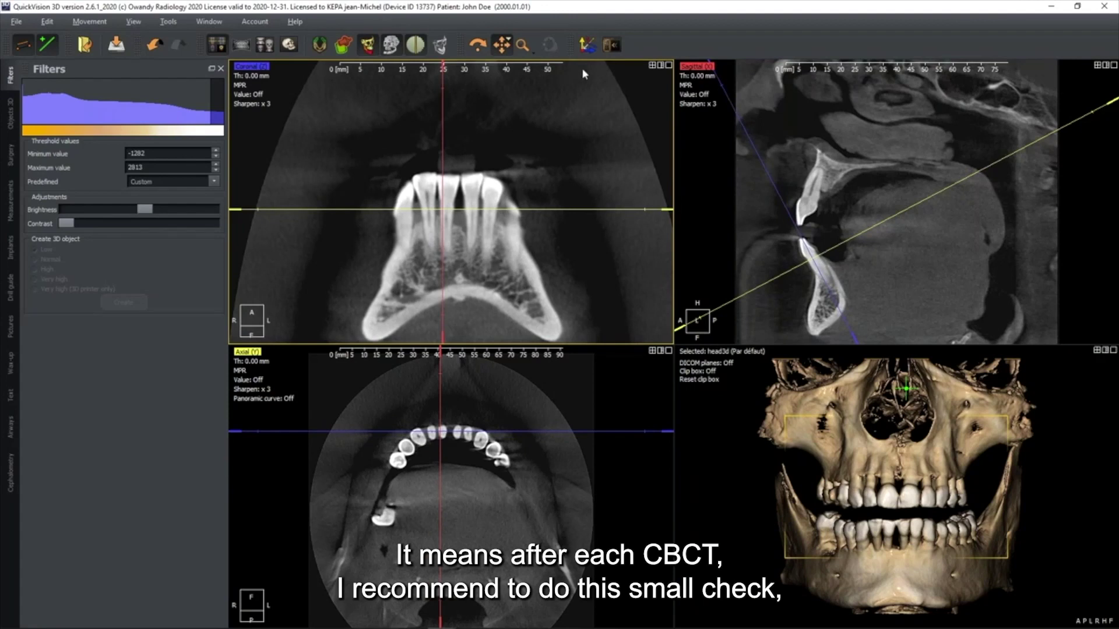
Step: Reset the view positions, then centre the slice lines on the right posterior teeth in the axial view and align them with the bone
left_click(588, 49)
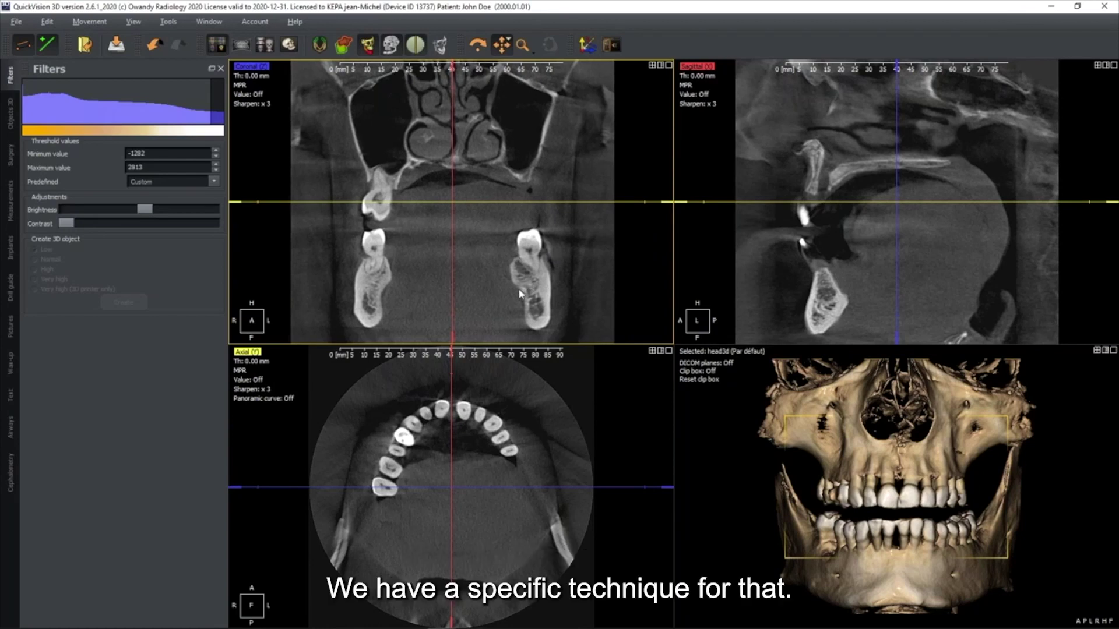
left_click(481, 463)
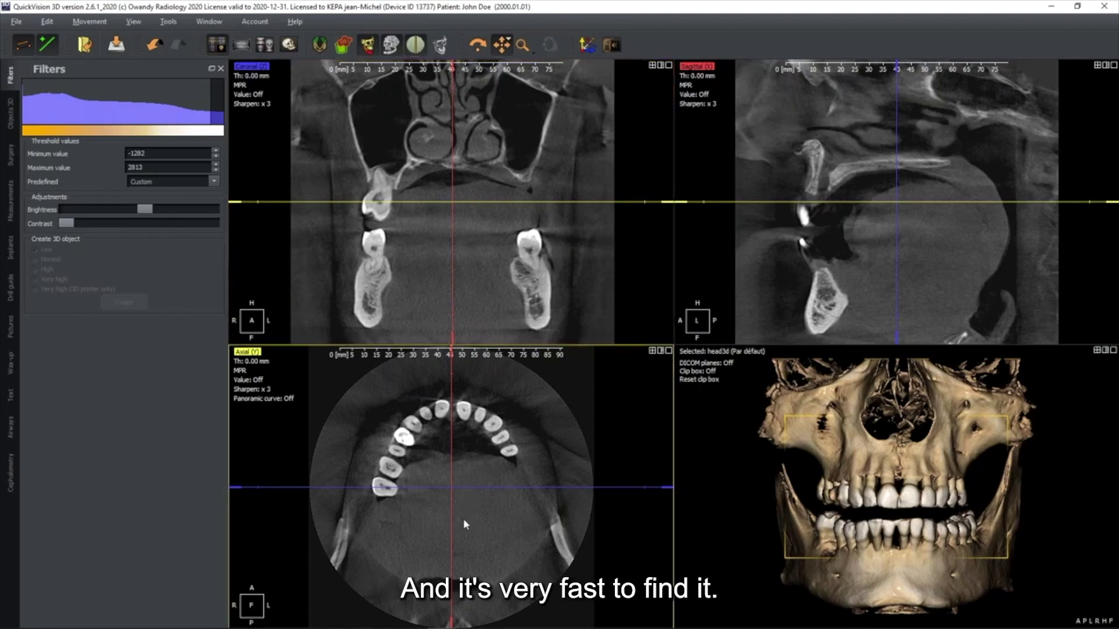
left_click_drag(452, 487, 395, 458)
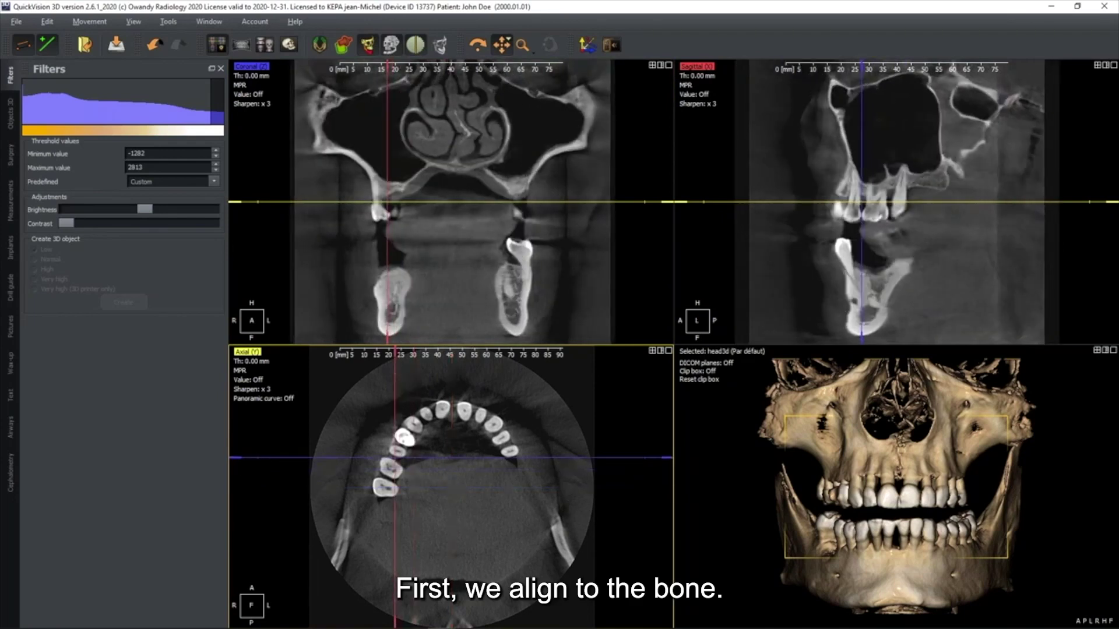
left_click_drag(400, 367, 438, 372)
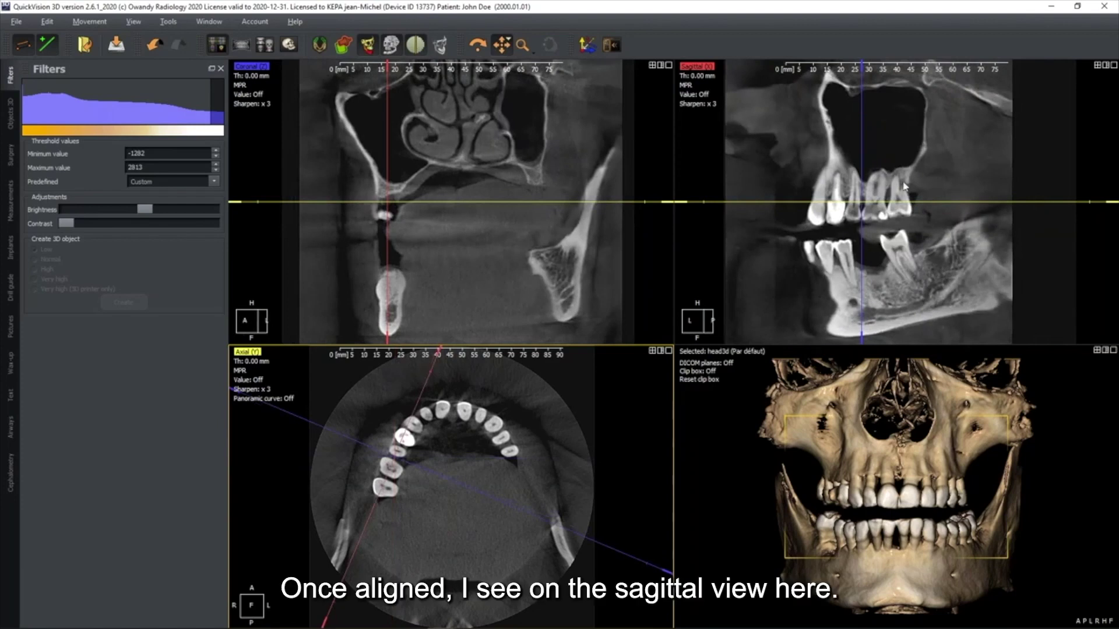
Step: Frame the right lower jaw in the sagittal and coronal views without reference lines, and turn the enlarged 3D head to its right side
left_click_drag(921, 282, 928, 213)
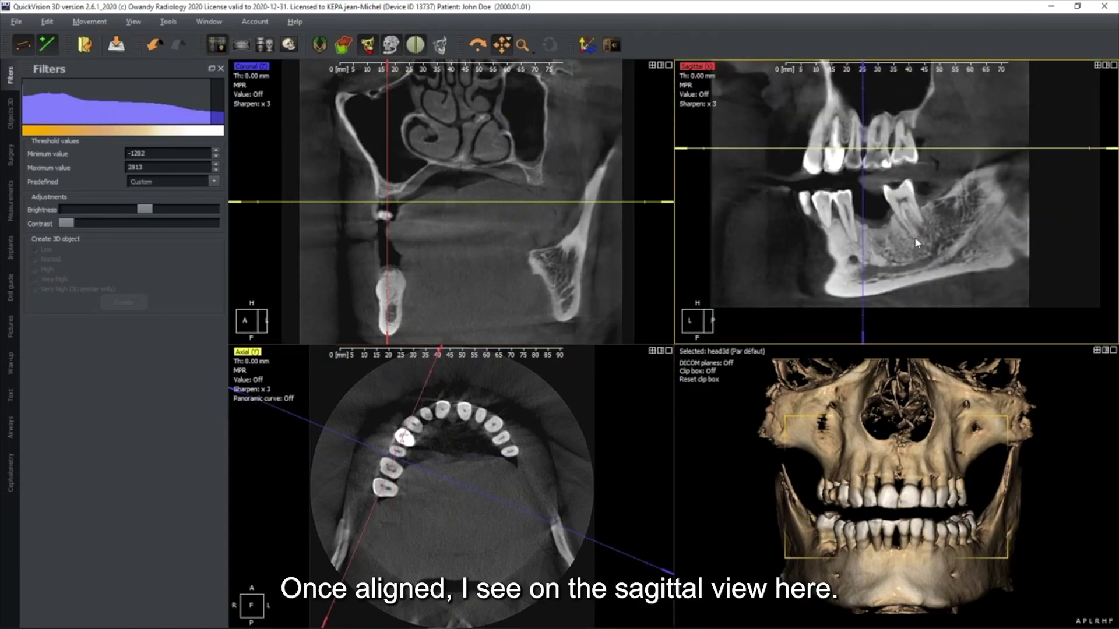
key("space")
key("space")
left_click_drag(547, 259, 572, 170)
scroll(497, 207, "up", 2)
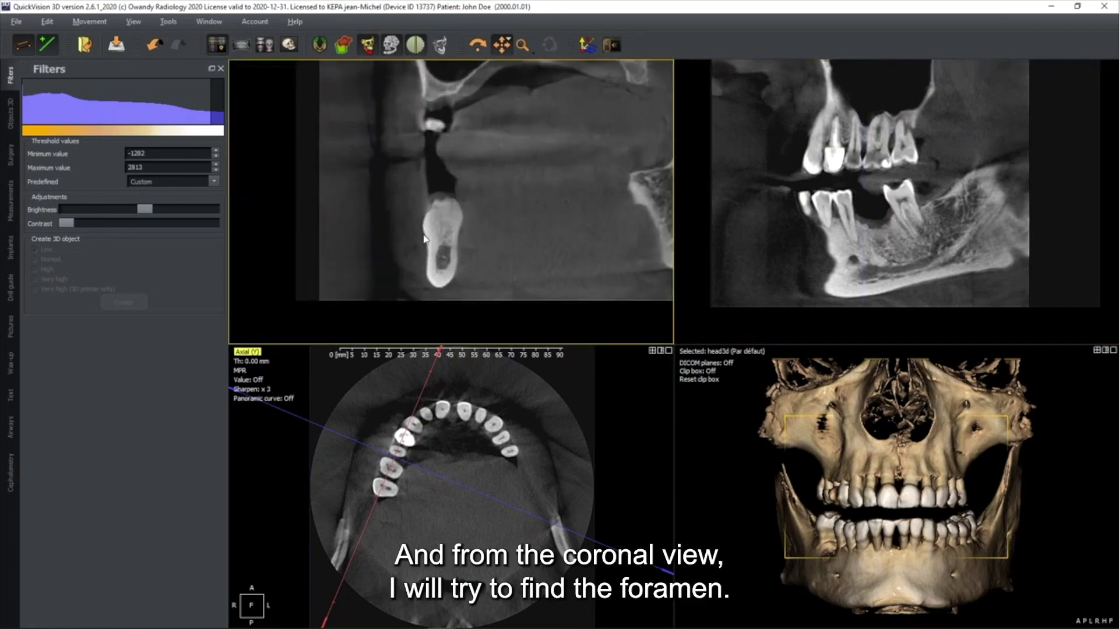
left_click_drag(816, 551, 874, 544)
scroll(879, 540, "up", 2)
middle_click_drag(880, 540, 939, 440)
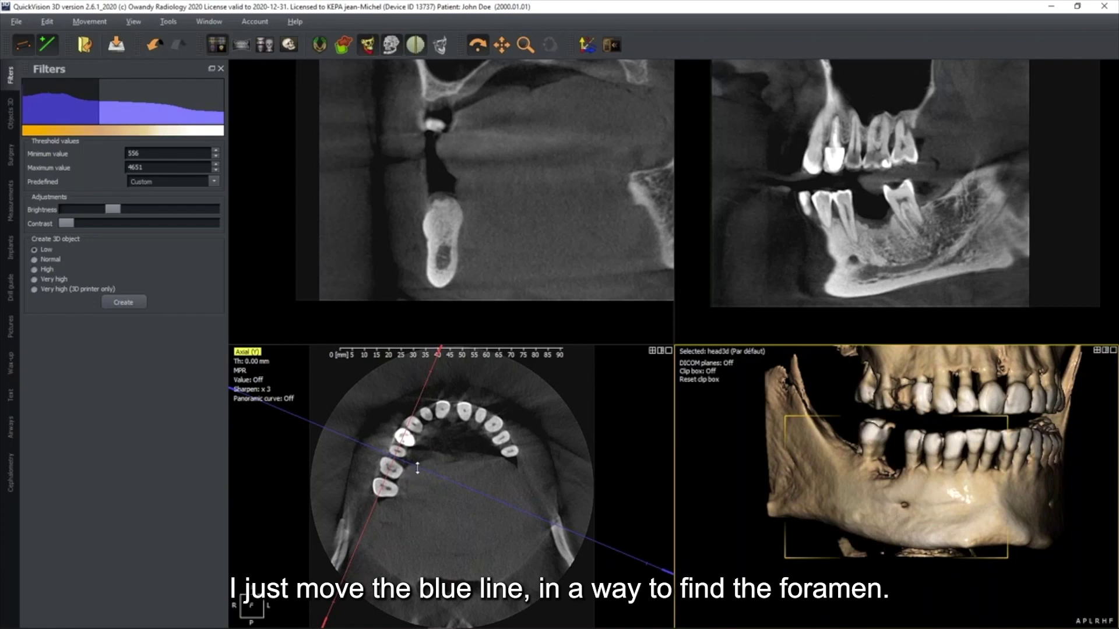
Step: Shift the coronal slice to the right mental foramen and move the sagittal slice line to the middle of the nerve
left_click_drag(418, 467, 420, 462)
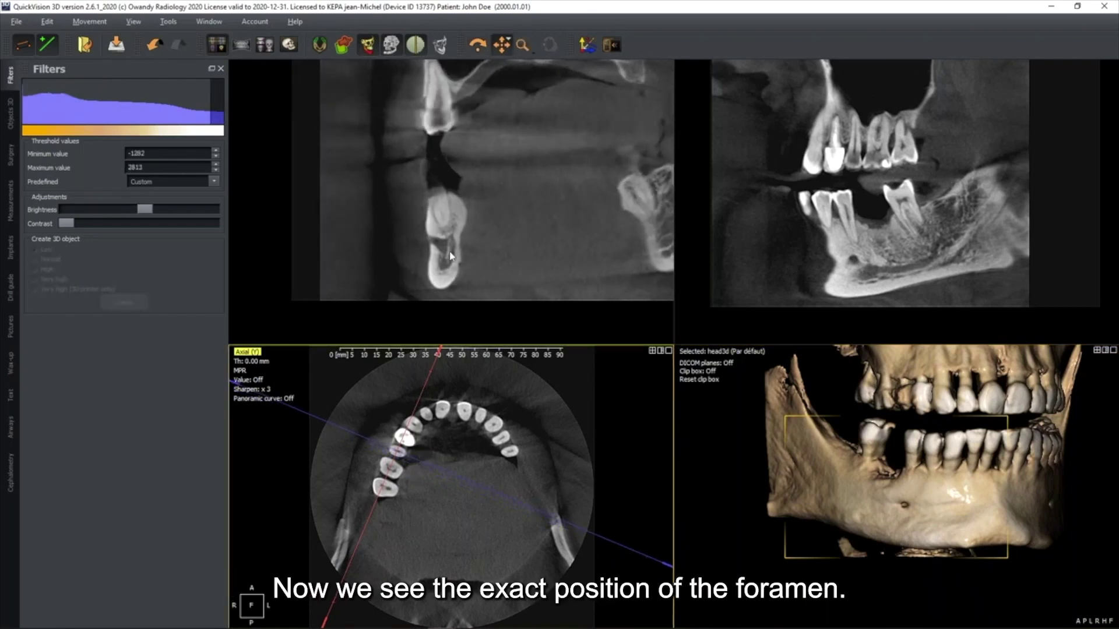
left_click(439, 233)
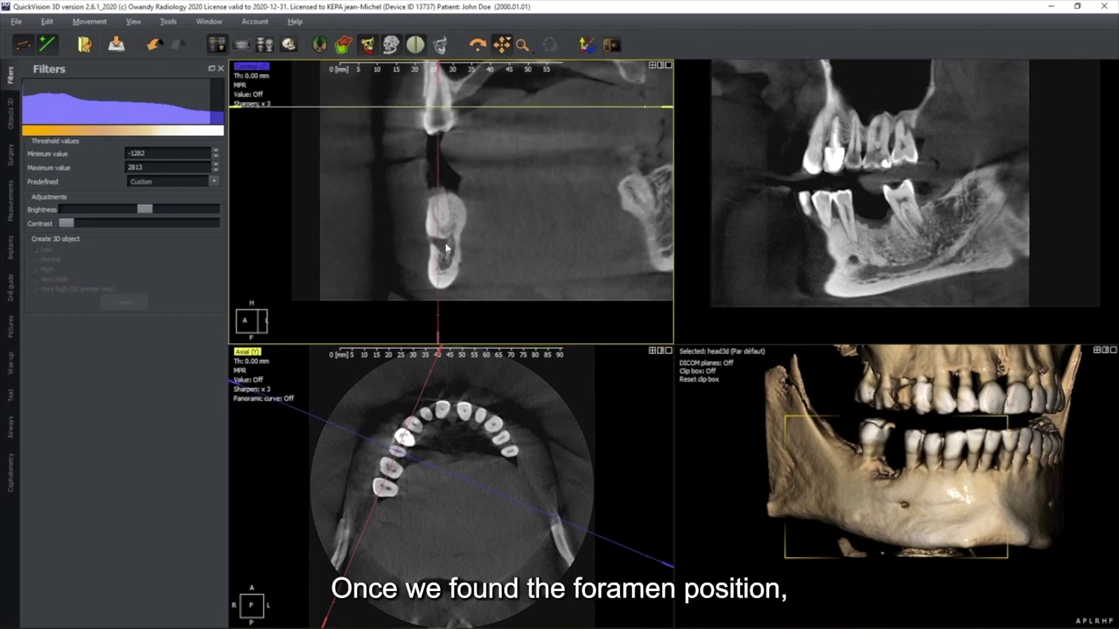
left_click_drag(436, 232, 441, 233)
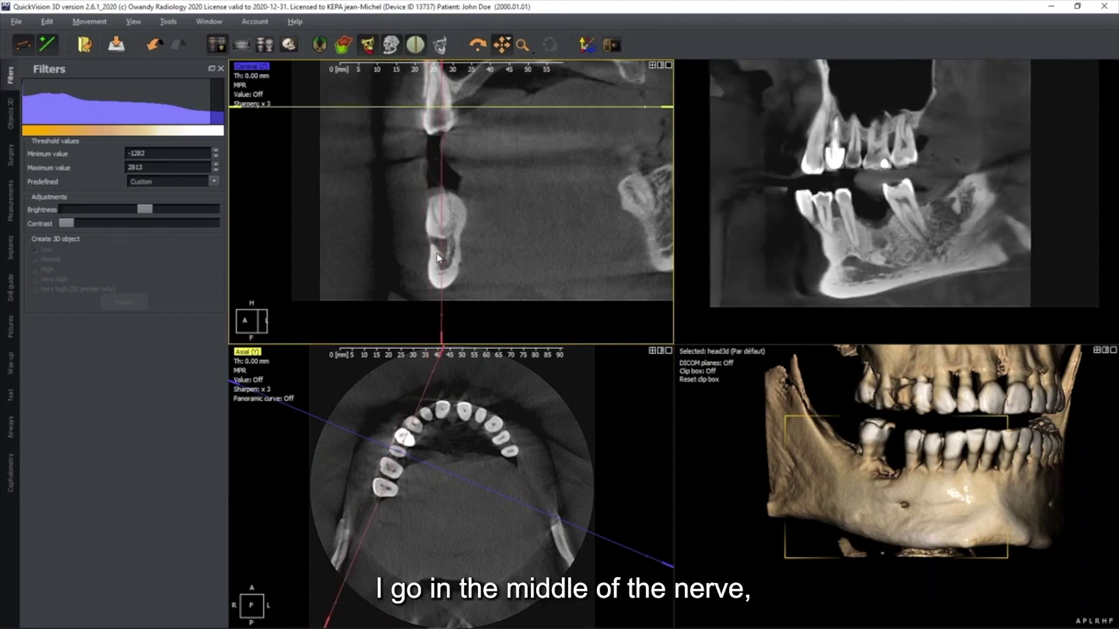
Step: Rotate the slice lines in the axial view to align the sagittal slice with the nerve canal, and hide the coronal and sagittal reference lines
left_click(884, 264)
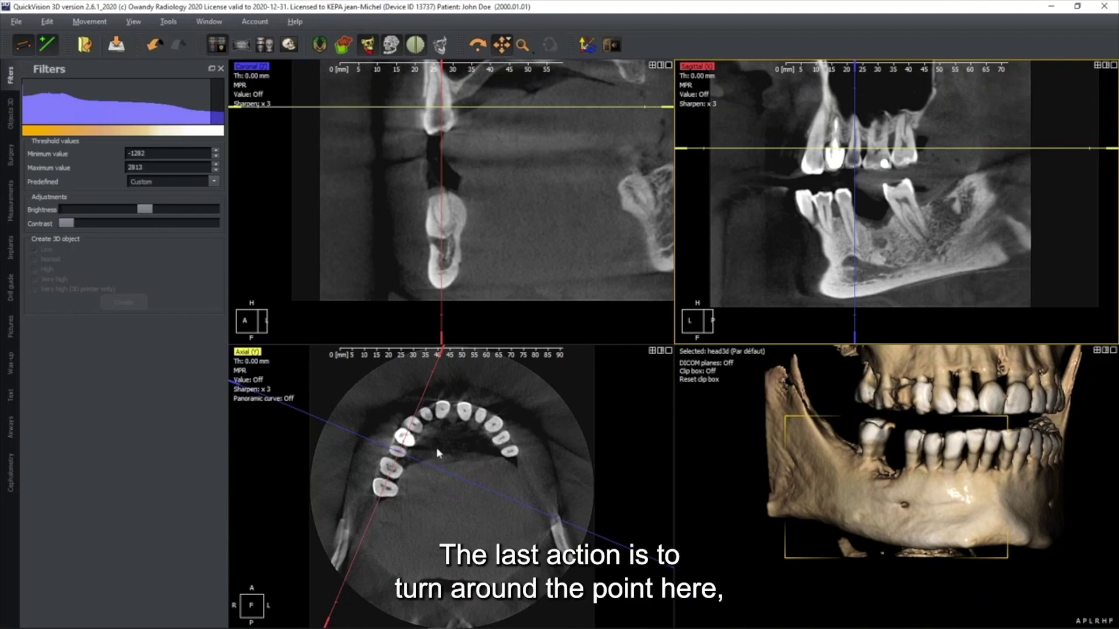
left_click_drag(654, 561, 644, 579)
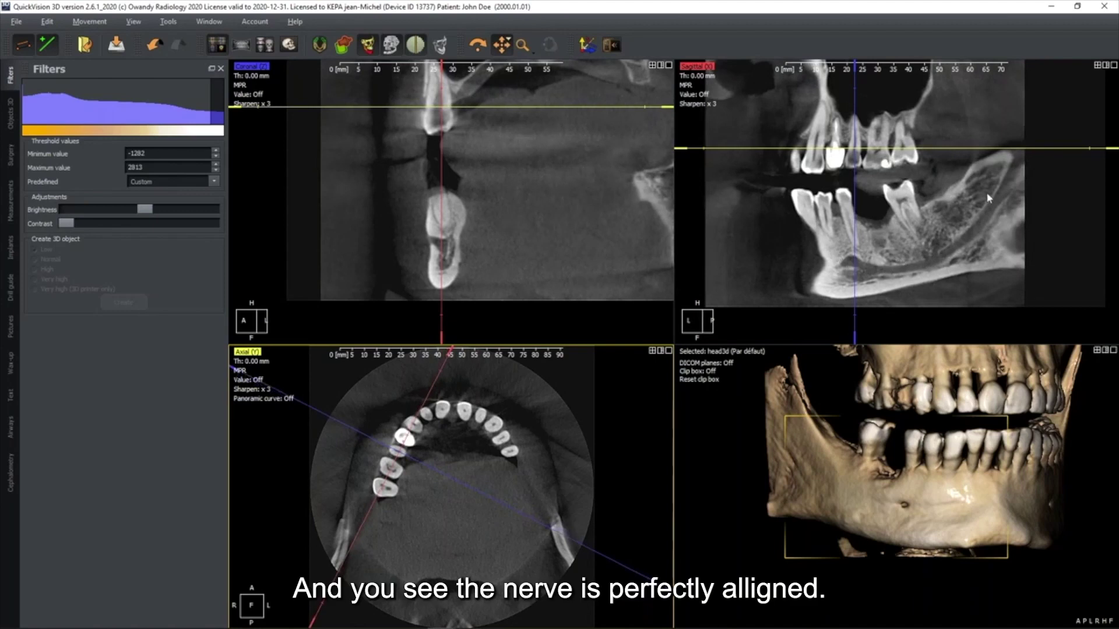
left_click(612, 225)
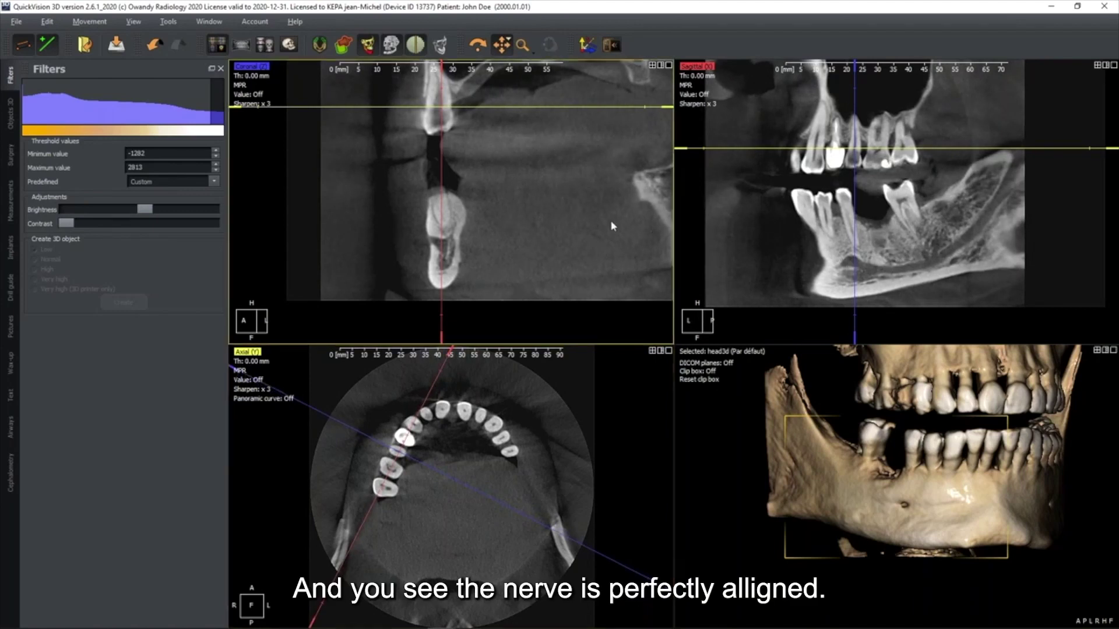
left_click(785, 236)
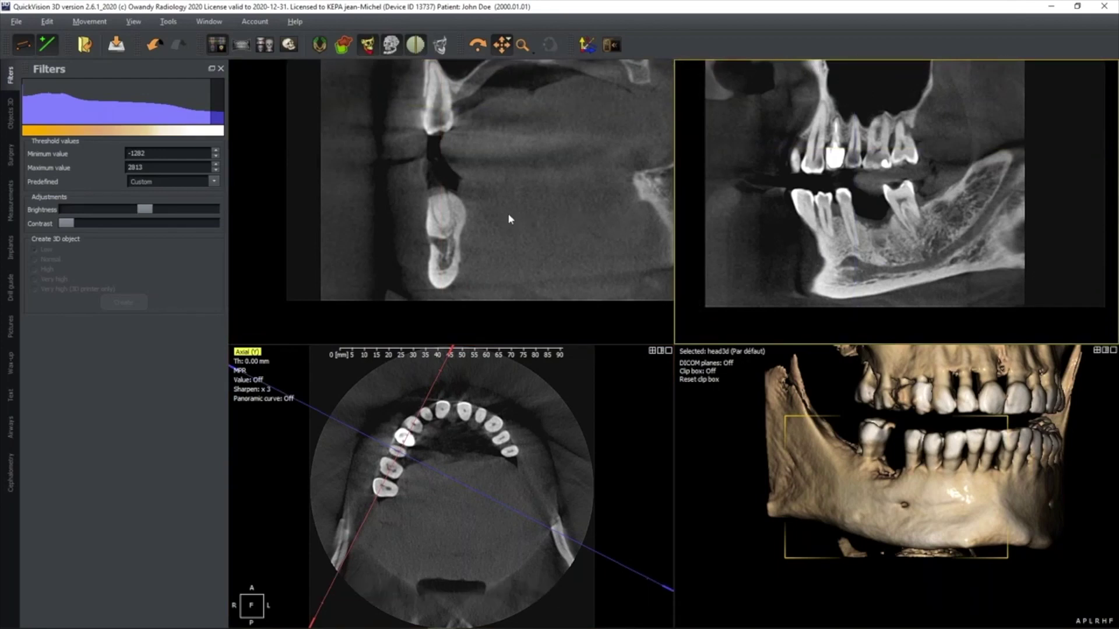
Step: Create a nerve object among the 3D objects and place its first two points at the mental foramen in the coronal view
left_click(12, 116)
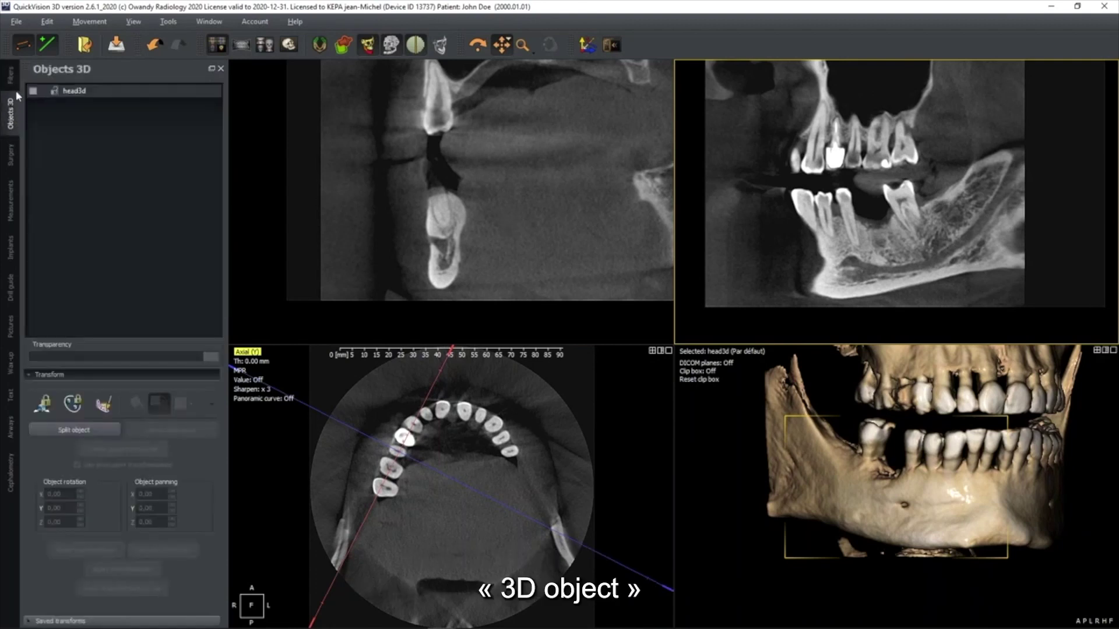
left_click(103, 404)
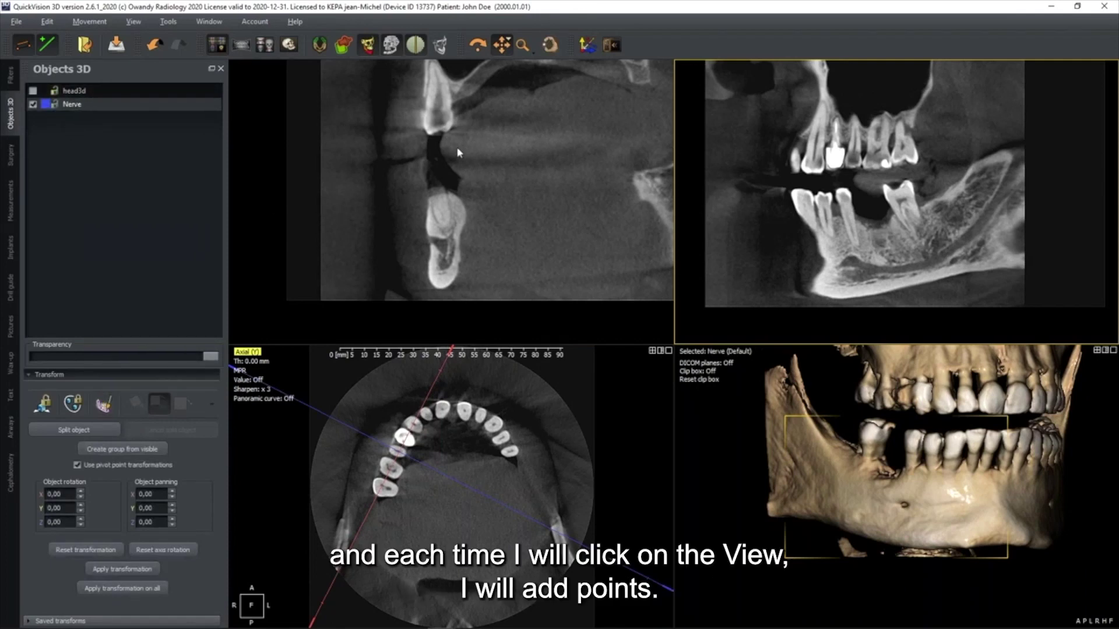
left_click(514, 106)
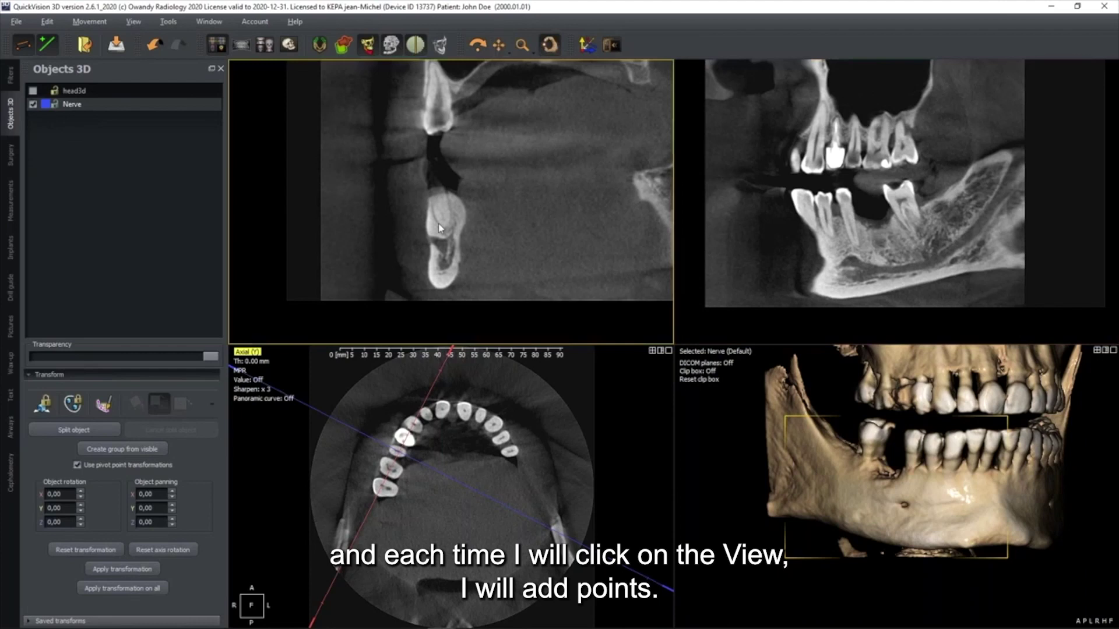
left_click(396, 220)
left_click(443, 244)
left_click_drag(396, 226, 441, 246)
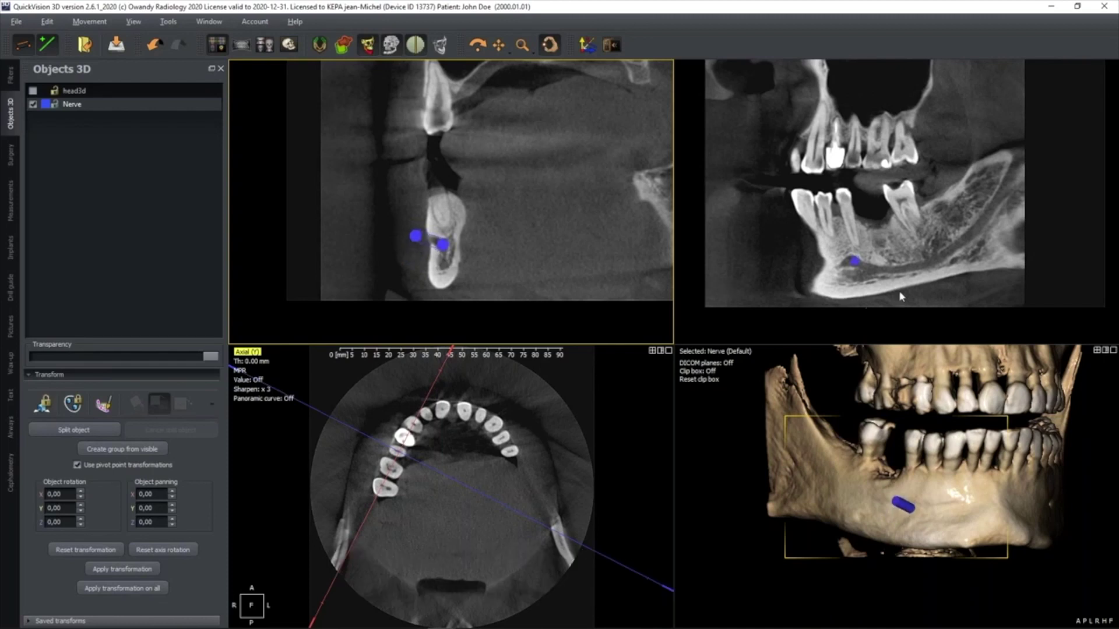
Step: Continue the nerve in the sagittal view with ten more points along the canal, from the mental foramen up the ramus
middle_click_drag(931, 258, 892, 218)
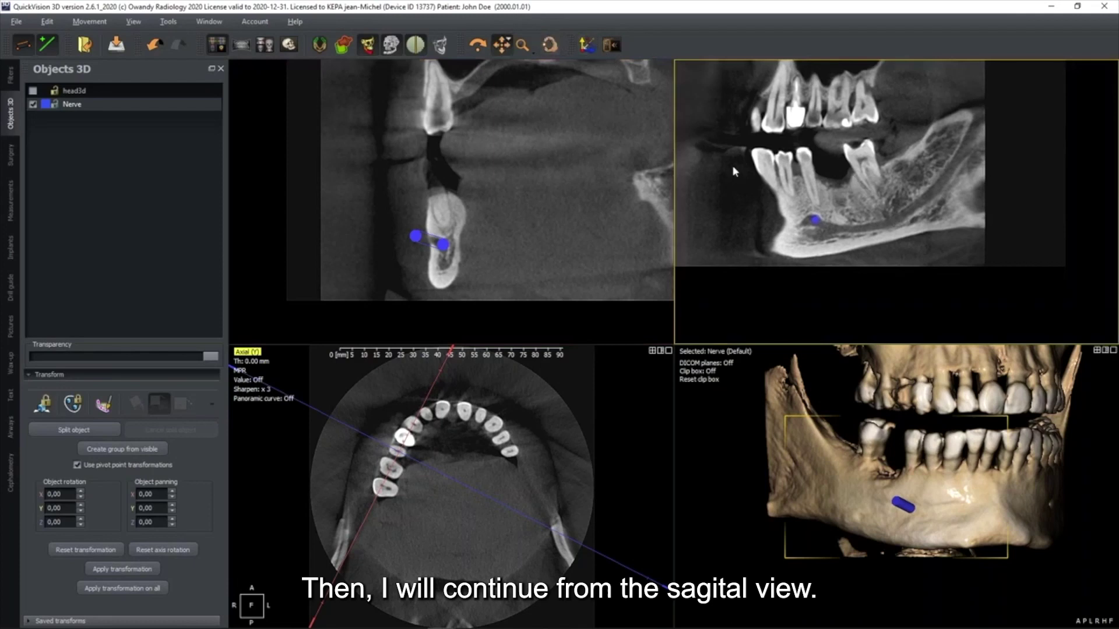
left_click(550, 46)
left_click(825, 222)
left_click(844, 228)
left_click(863, 226)
left_click(884, 223)
left_click(905, 215)
left_click(919, 204)
left_click(935, 188)
left_click(944, 176)
left_click(962, 154)
left_click(970, 131)
Step: Fine-tune a nerve point in the curved part of the canal in the sagittal view and finish the nerve points
scroll(956, 217, "up", 2)
left_click_drag(943, 226, 940, 226)
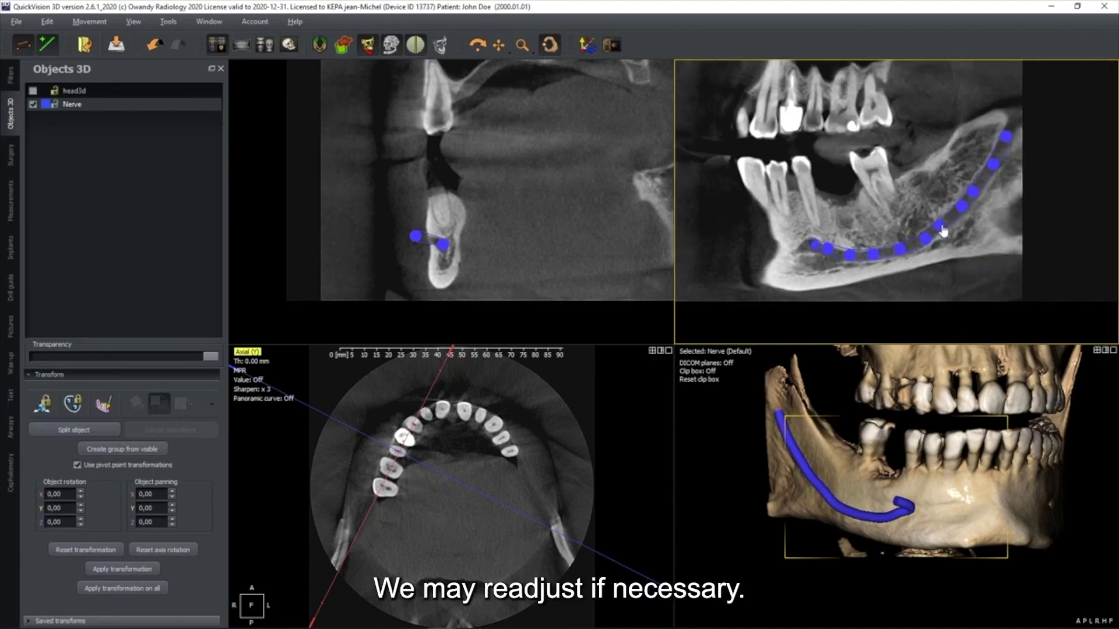
right_click(900, 252)
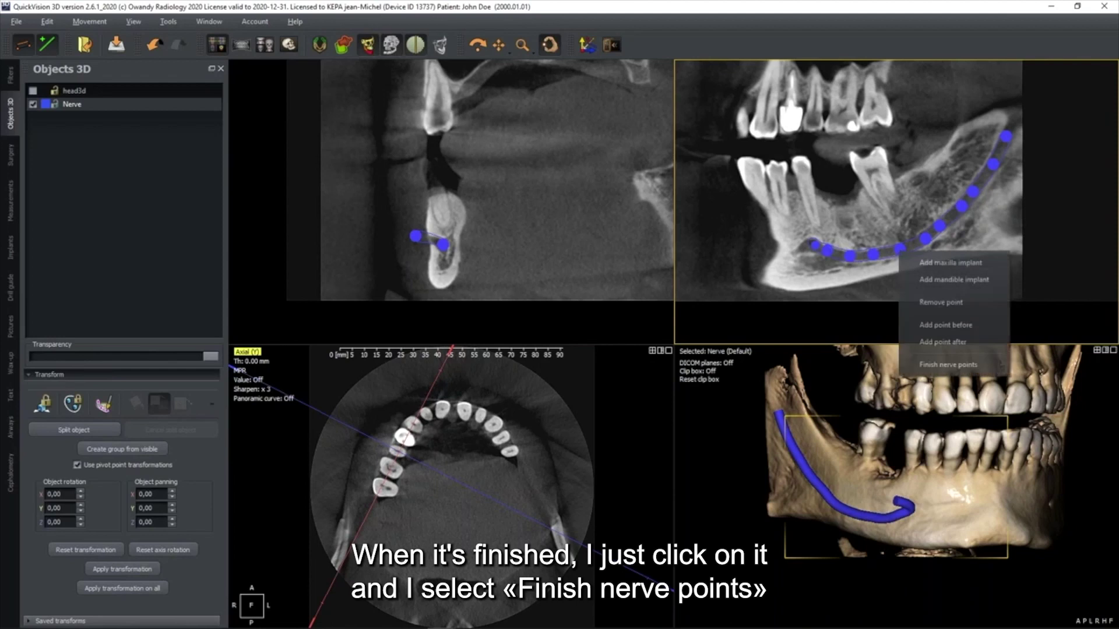
left_click(932, 366)
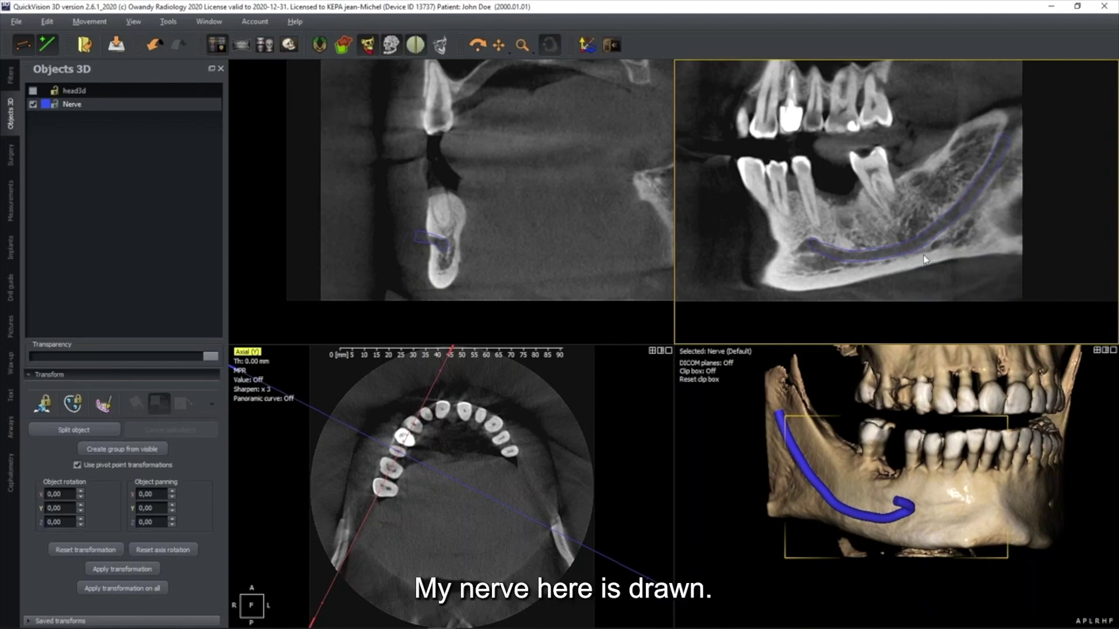
Step: Change the nerve object's color to bright green
left_click(46, 105)
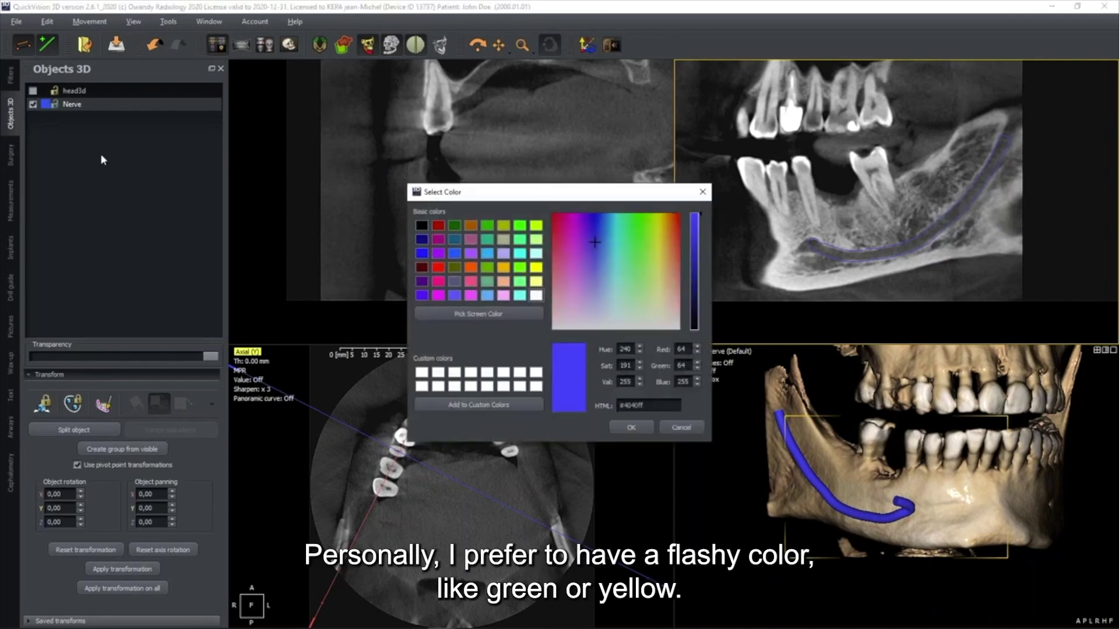
left_click(518, 278)
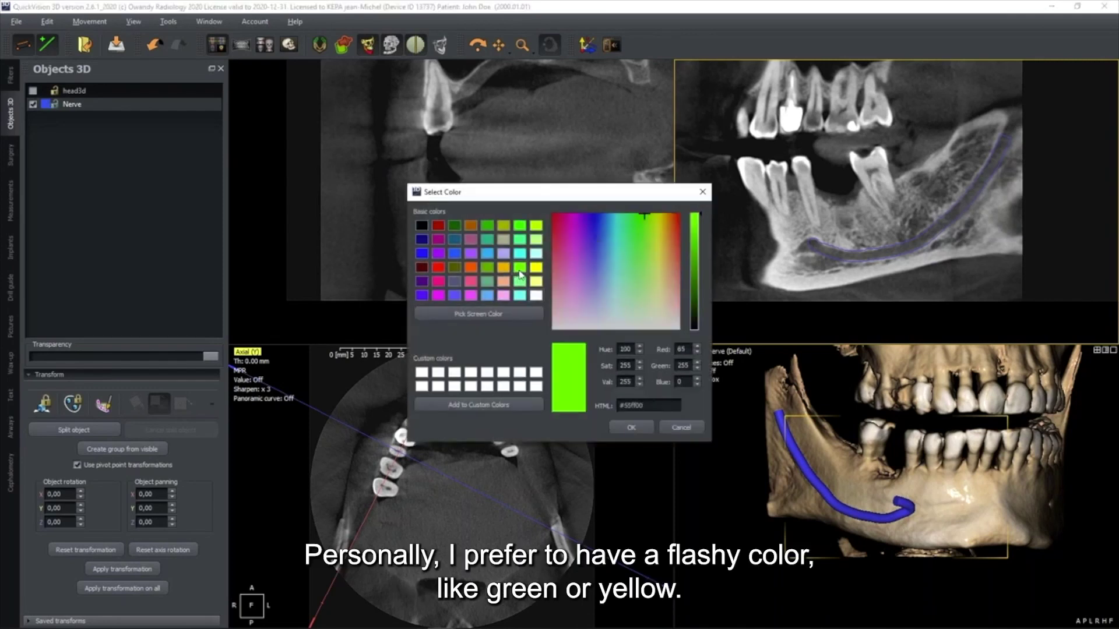
left_click(630, 428)
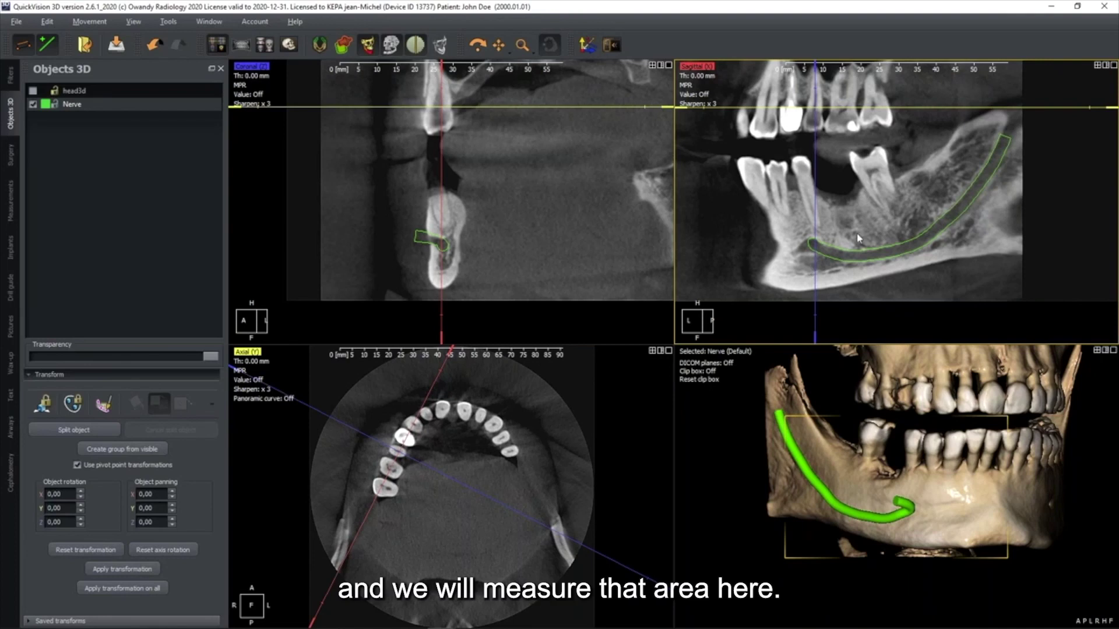
Step: Move the slice intersection into the missing molar's gap, tilt the lines parallel to the crowns, and frame that site in the coronal view
left_click_drag(815, 114, 835, 170)
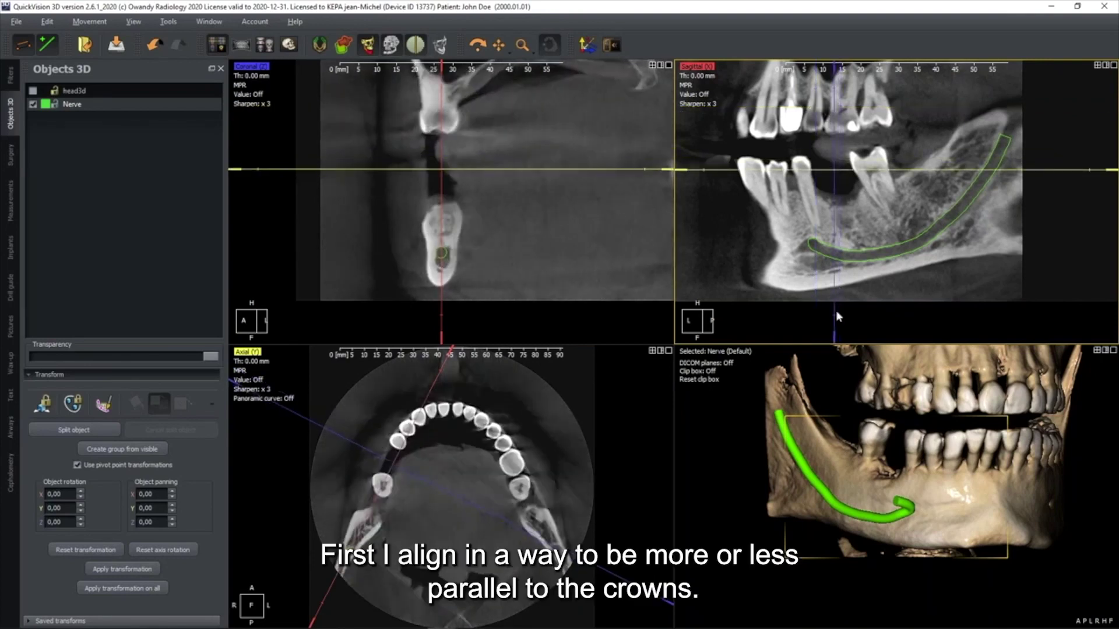
left_click_drag(835, 319, 875, 320)
left_click_drag(1103, 102, 1106, 122)
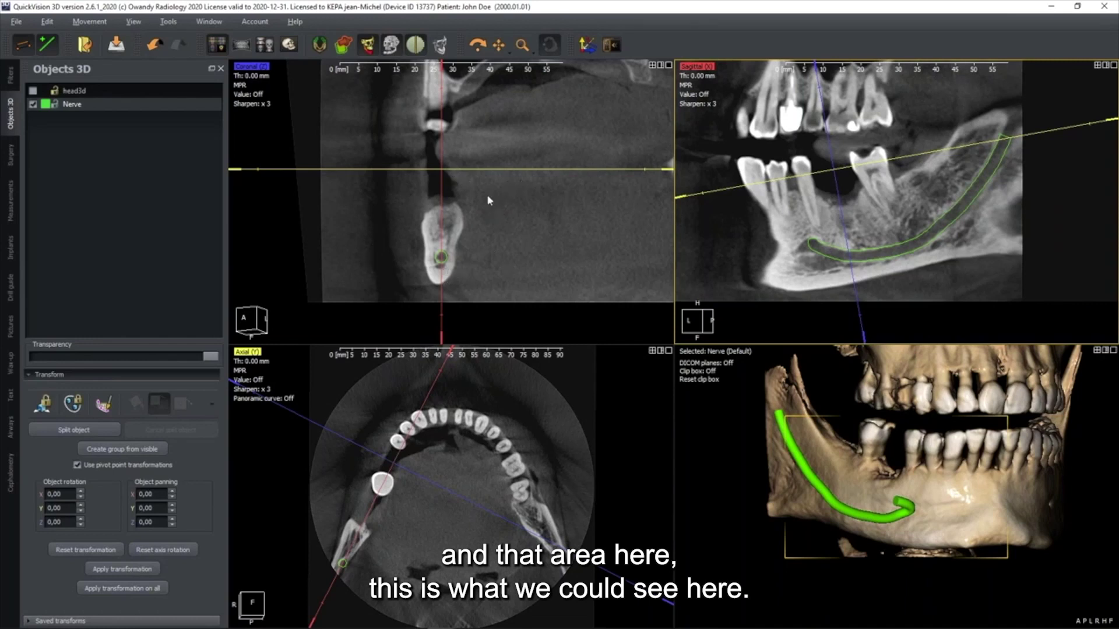
scroll(465, 254, "up", 3)
middle_click_drag(477, 233, 481, 224)
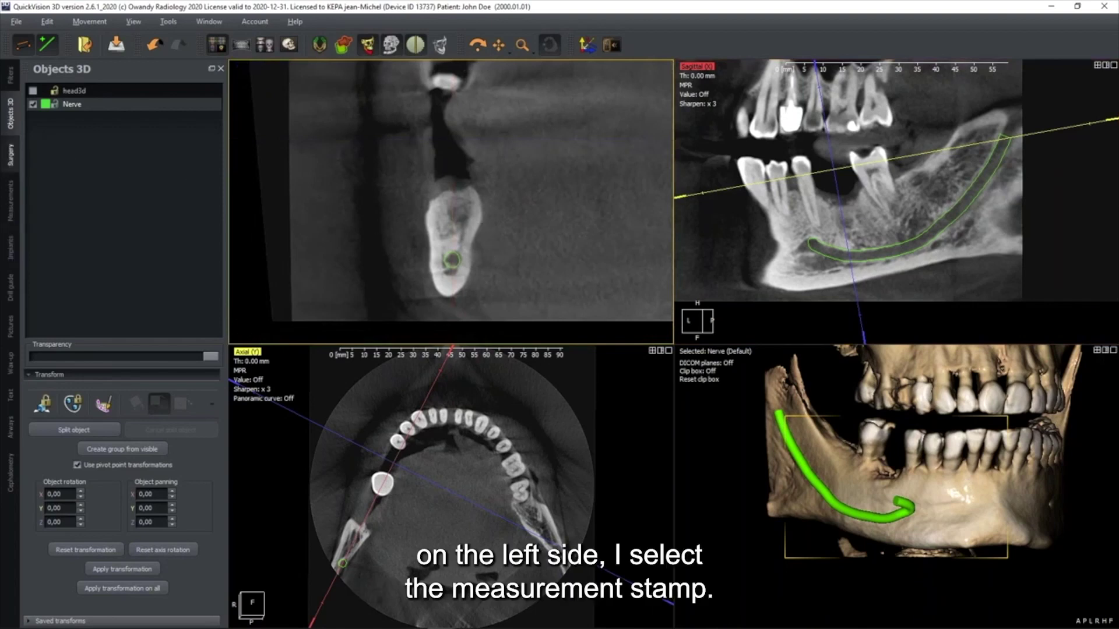
Step: Measure point to point the bone height from crest to nerve and the bone thickness in the coronal view, moving the height label aside
left_click(10, 203)
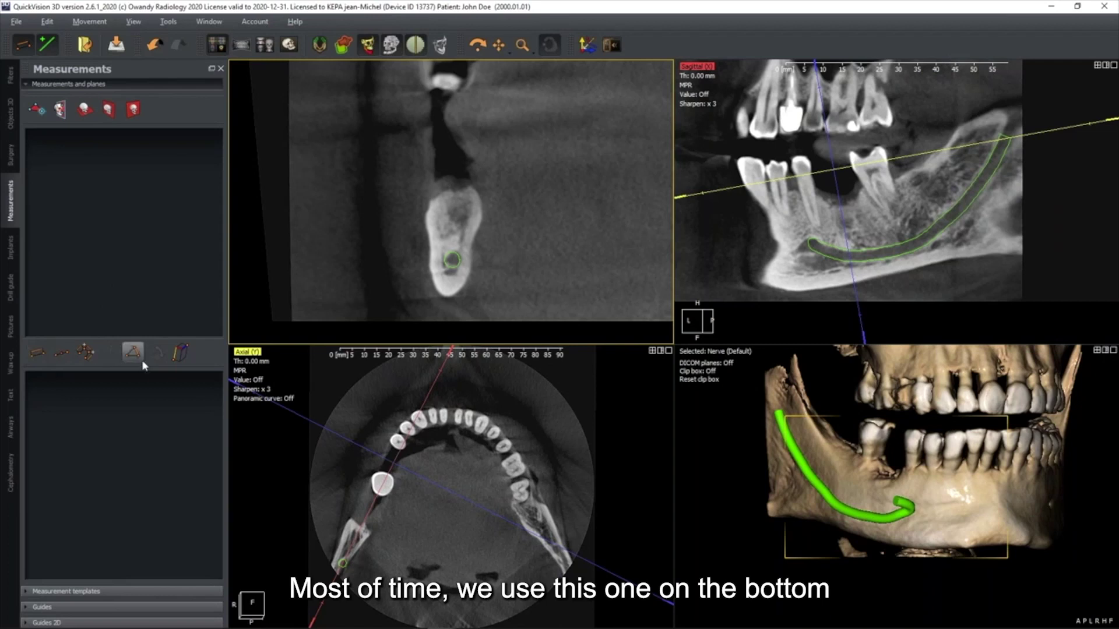
left_click(38, 354)
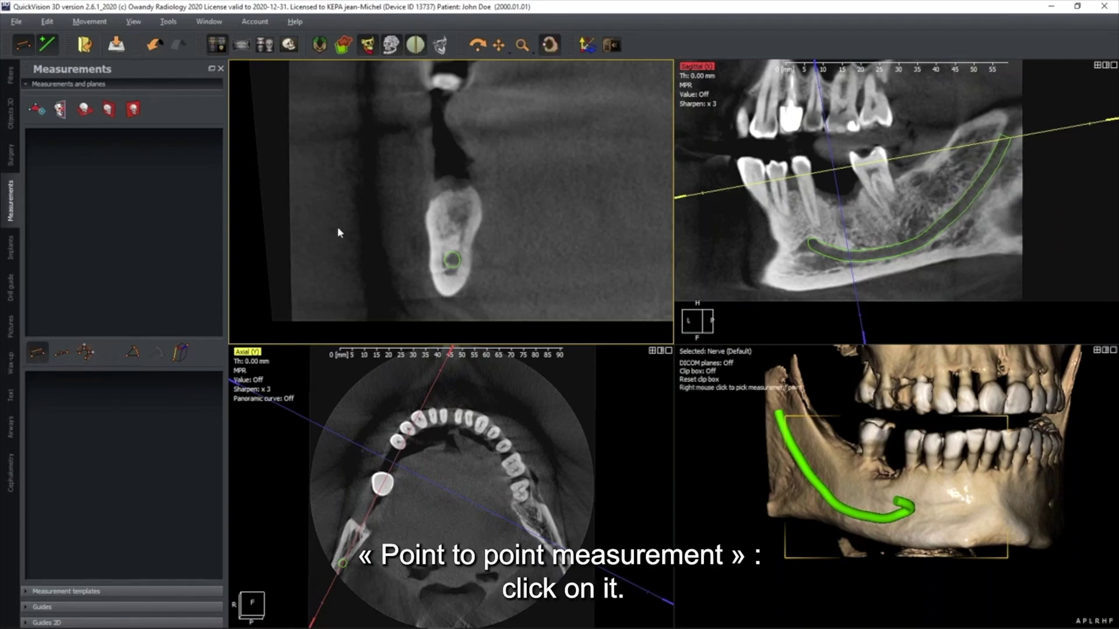
left_click(456, 192)
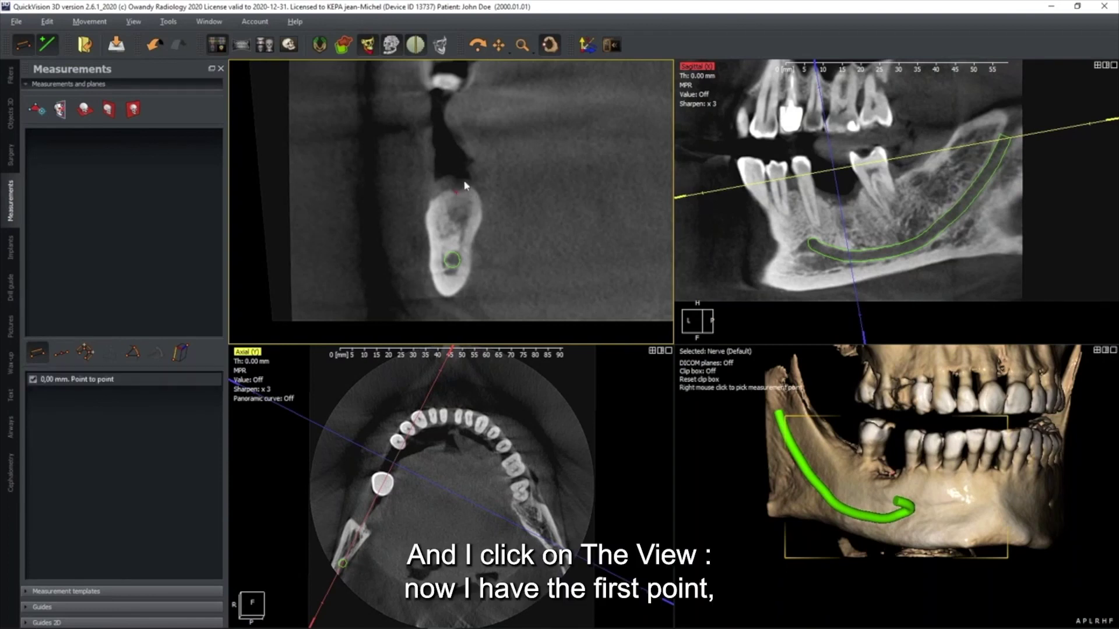
left_click(458, 238)
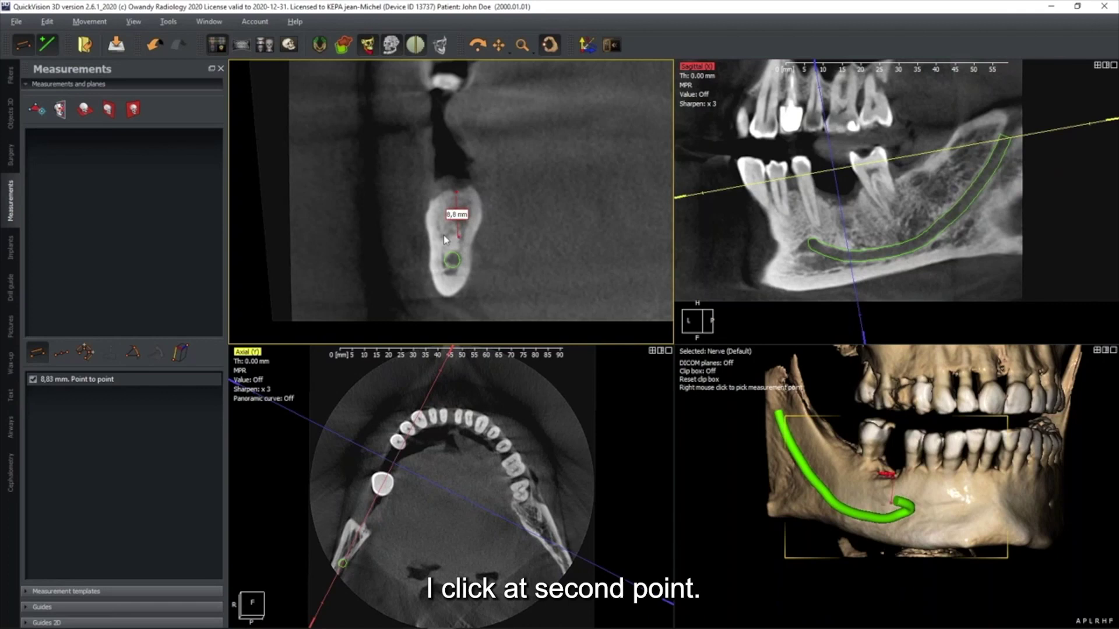
left_click_drag(460, 238, 395, 191)
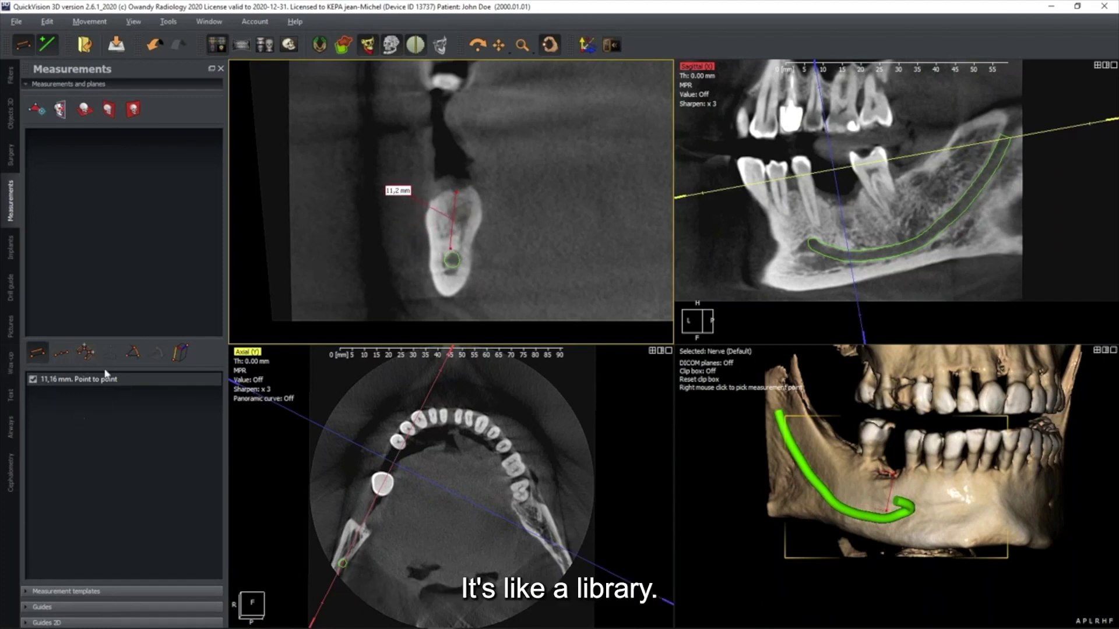
left_click_drag(400, 199, 390, 154)
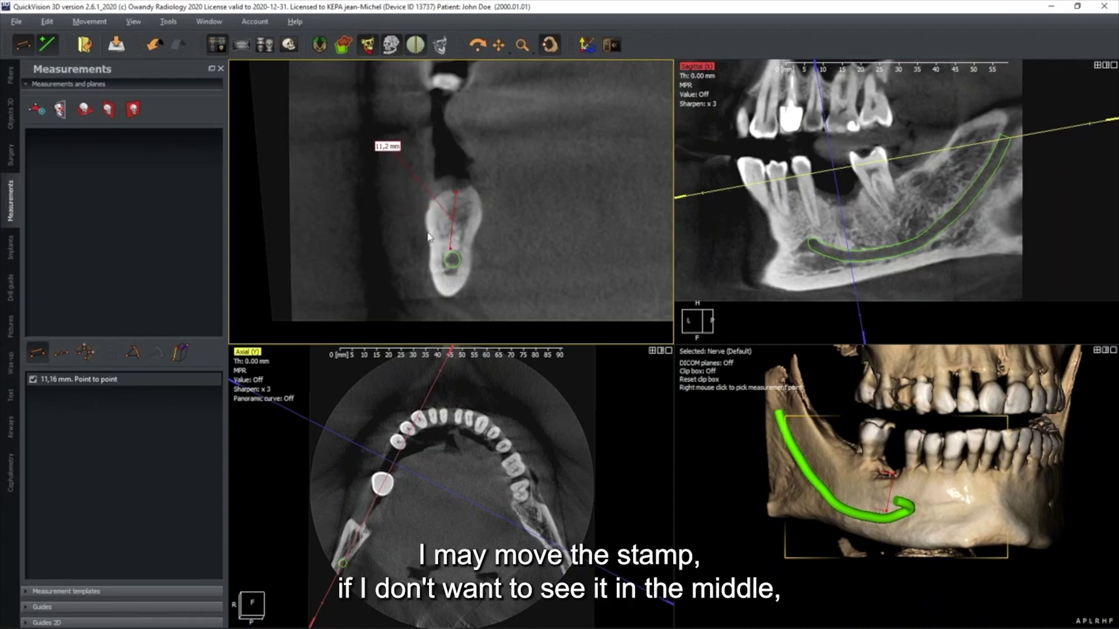
left_click(430, 217)
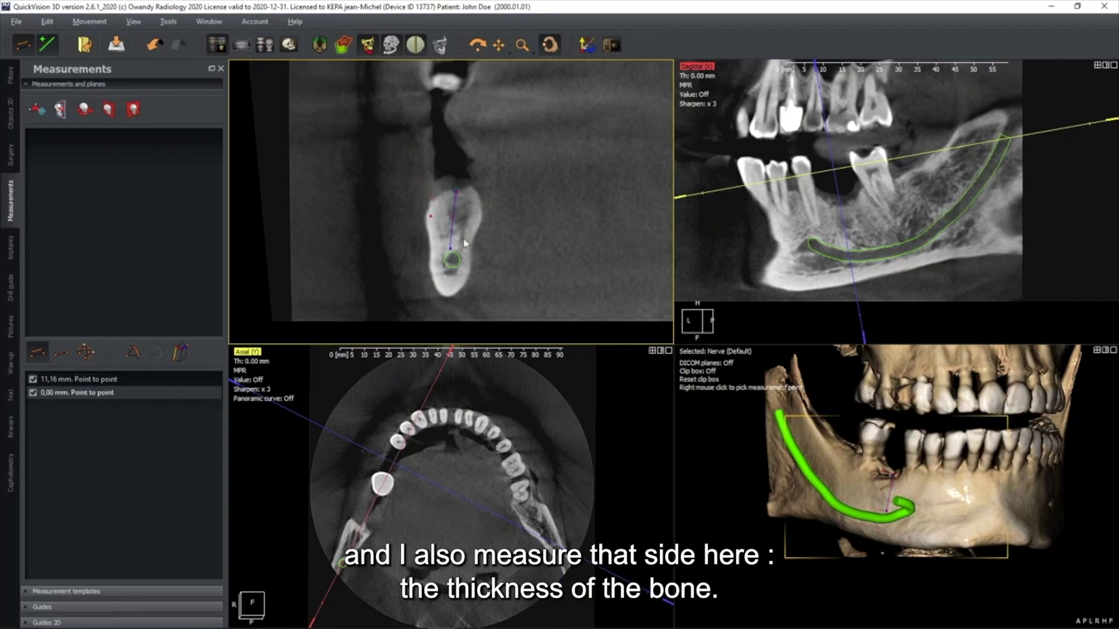
left_click(476, 220)
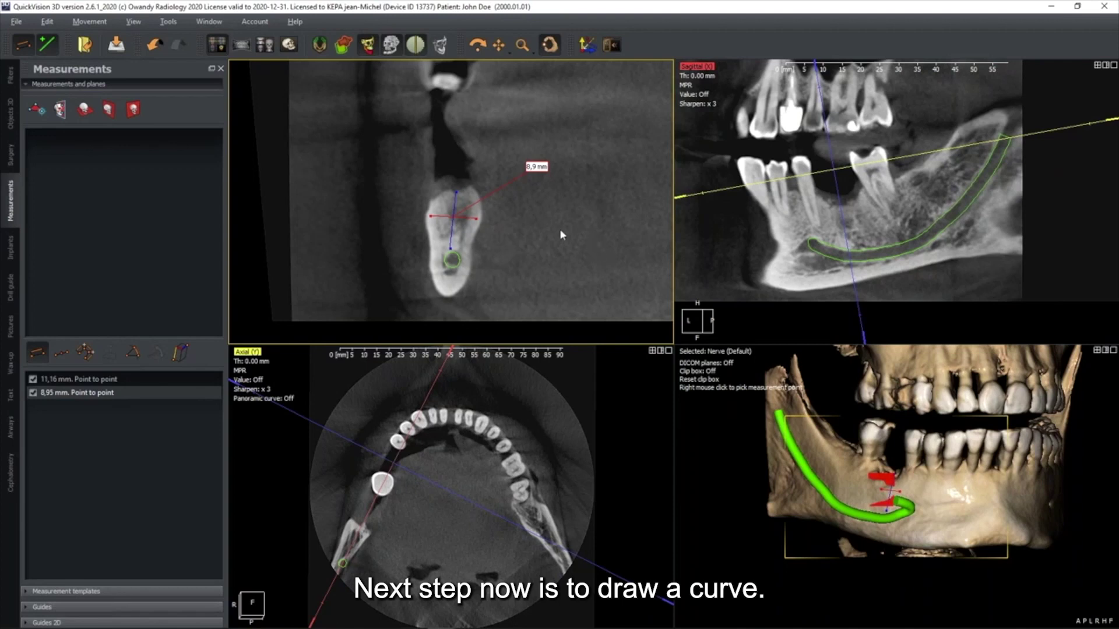
Step: Reset the positions of all views, undo the stray measurement point, and stop measuring
left_click(587, 46)
left_click(564, 134)
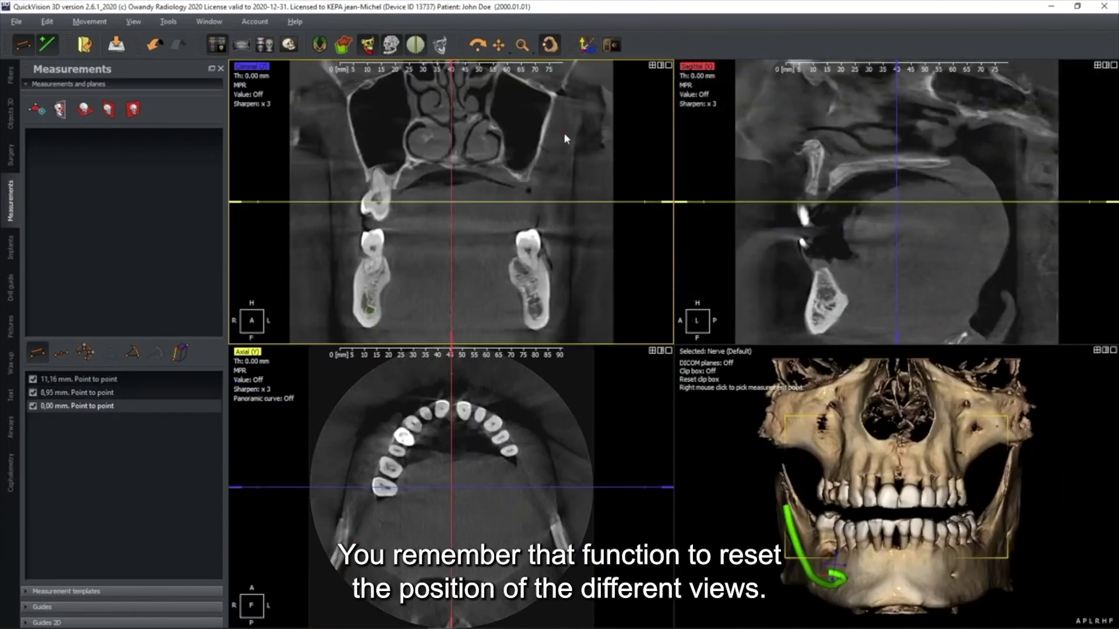
key("ctrl+z")
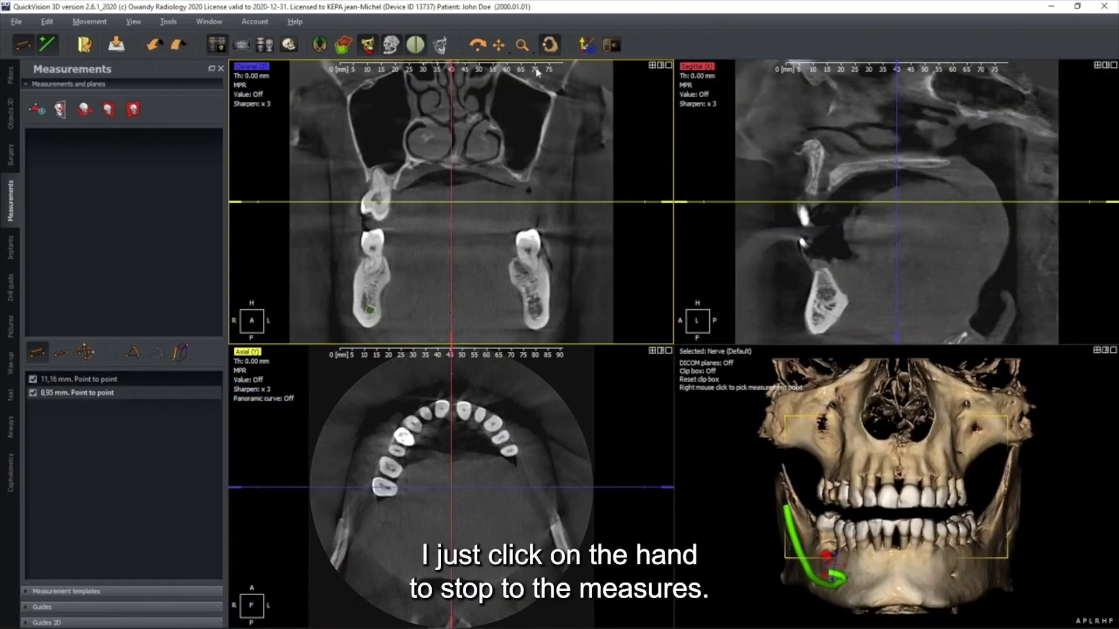
left_click(550, 47)
Step: Lower the axial slice in the coronal view to the lower teeth and enlarge the axial view around area 46
left_click_drag(515, 201, 511, 252)
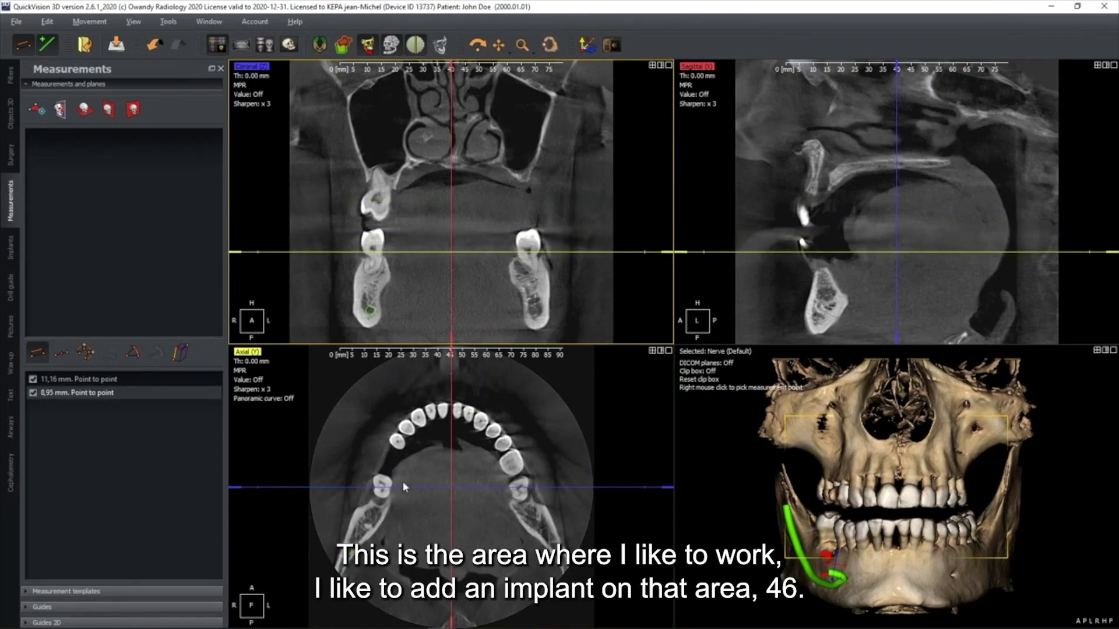
scroll(402, 481, "up", 2)
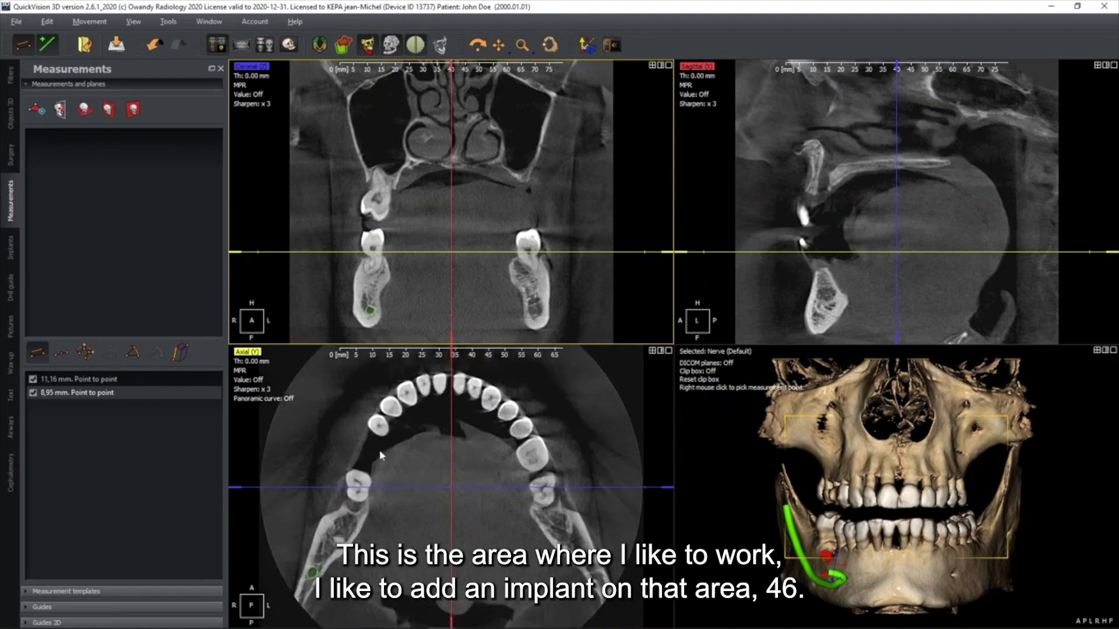
left_click_drag(560, 251, 560, 259)
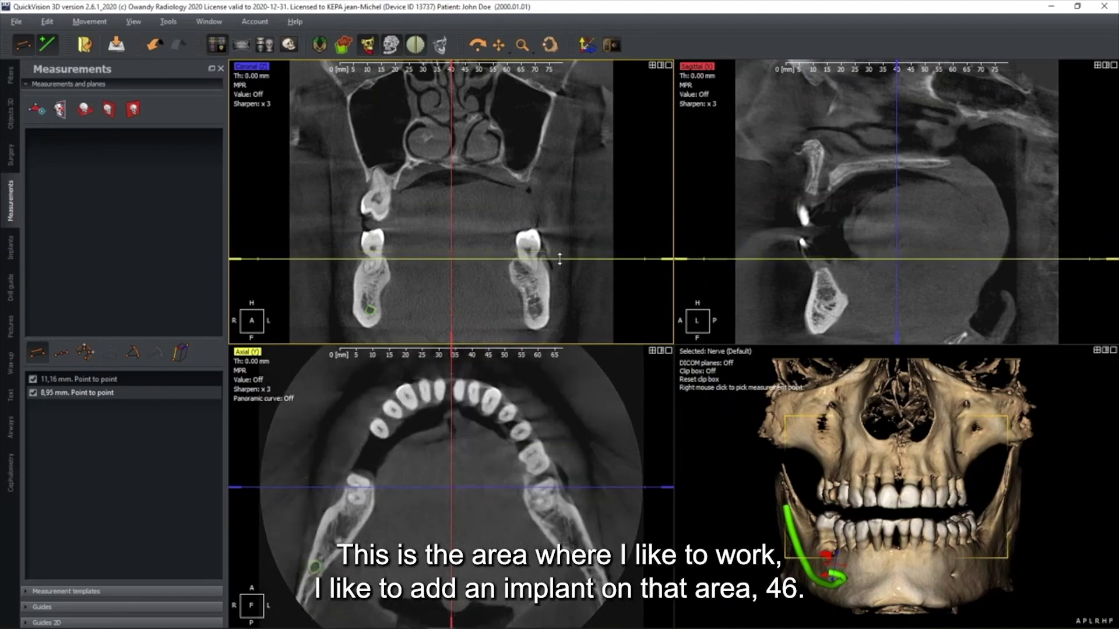
Step: Switch to the panoramic layout and set the panoramic curve to Mandible
left_click(242, 44)
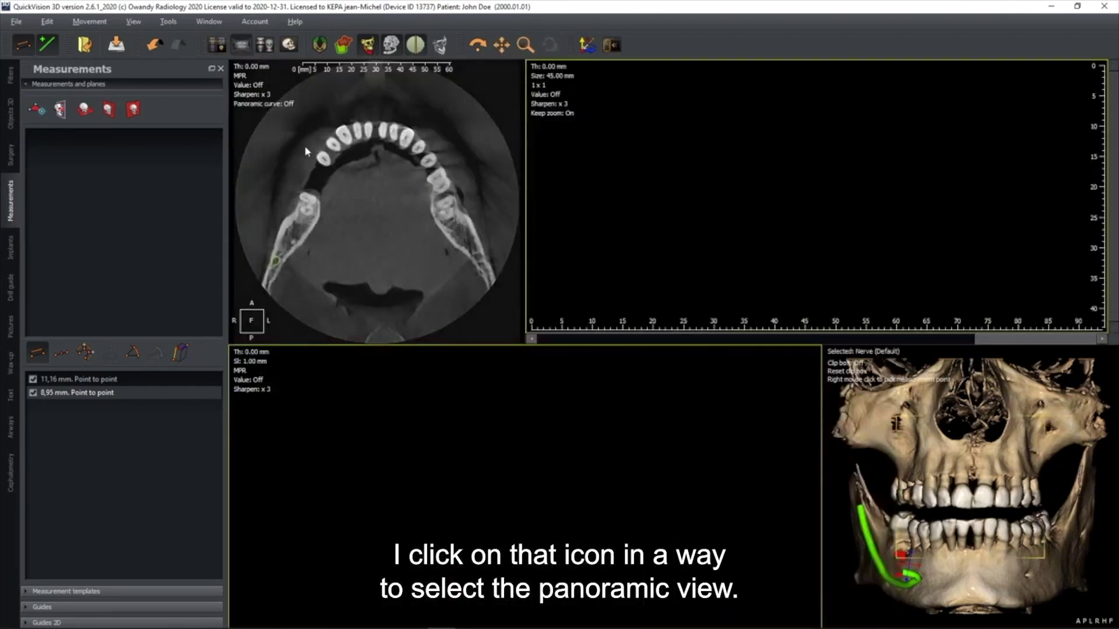
left_click(288, 105)
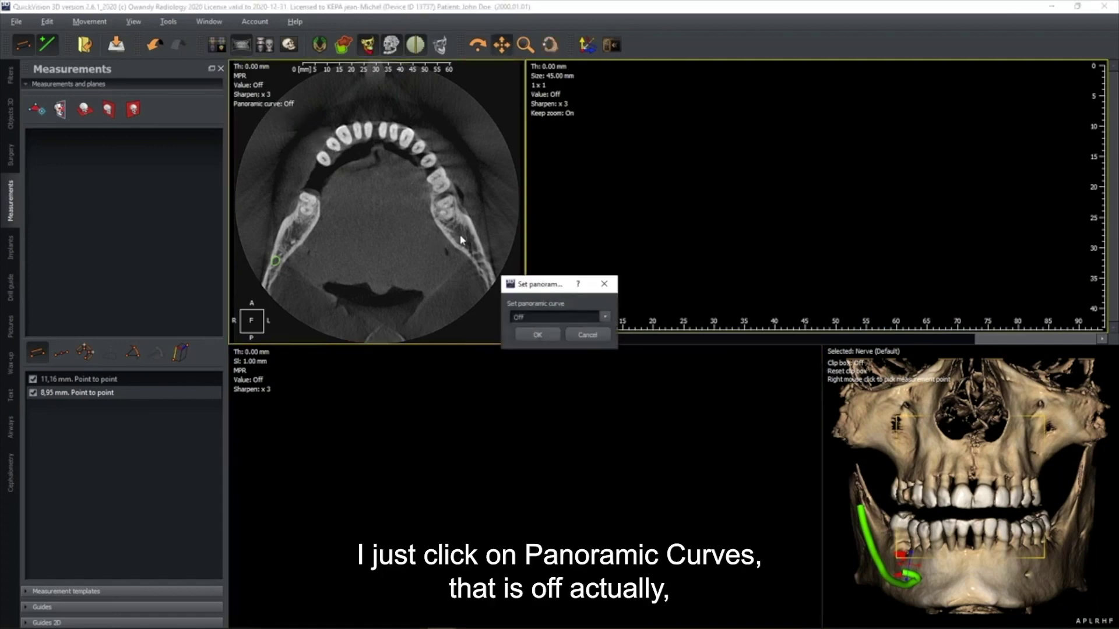
left_click(552, 315)
left_click(527, 345)
left_click(535, 326)
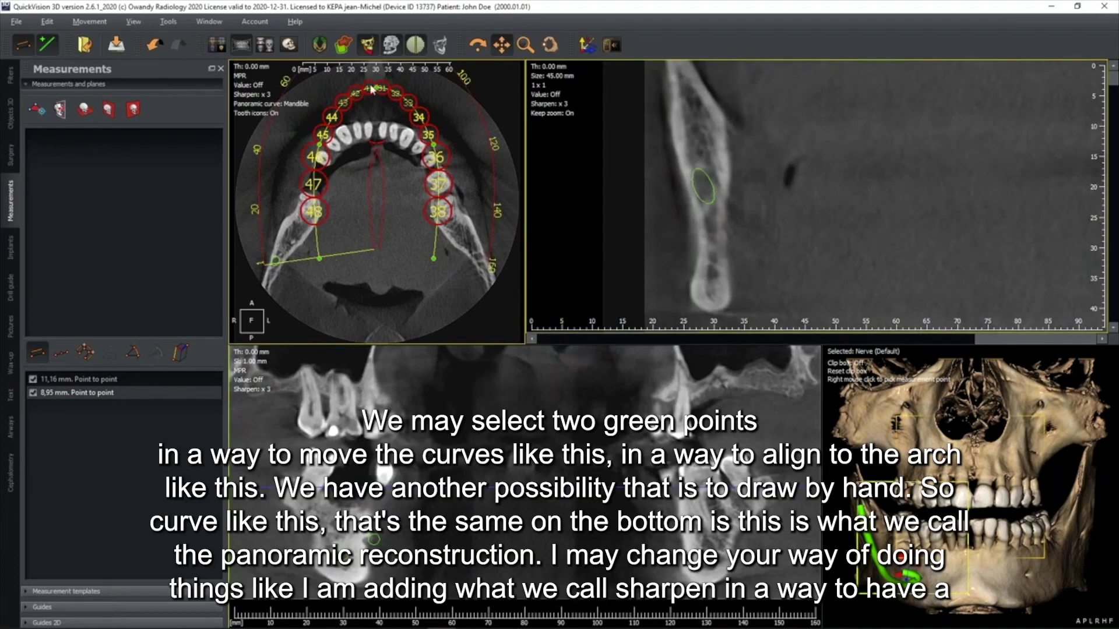
Step: Move the green points of the mandible curve to align it with the lower dental arch in the axial view
left_click_drag(318, 258, 275, 211)
left_click_drag(294, 247, 302, 241)
left_click_drag(376, 88, 326, 155)
left_click_drag(423, 182, 422, 158)
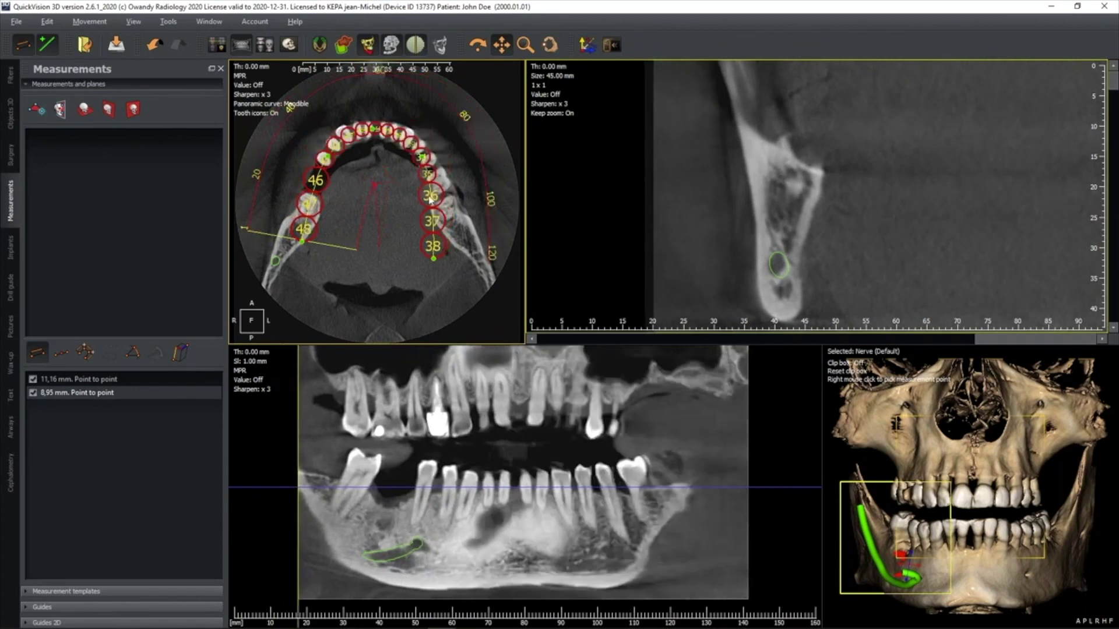
mouse_move(458, 254)
left_mouse_down()
mouse_move(460, 268)
mouse_move(458, 253)
left_mouse_up()
Step: Remove all points of the panoramic curve and redraw it by hand with five points along the lower arch
right_click(458, 253)
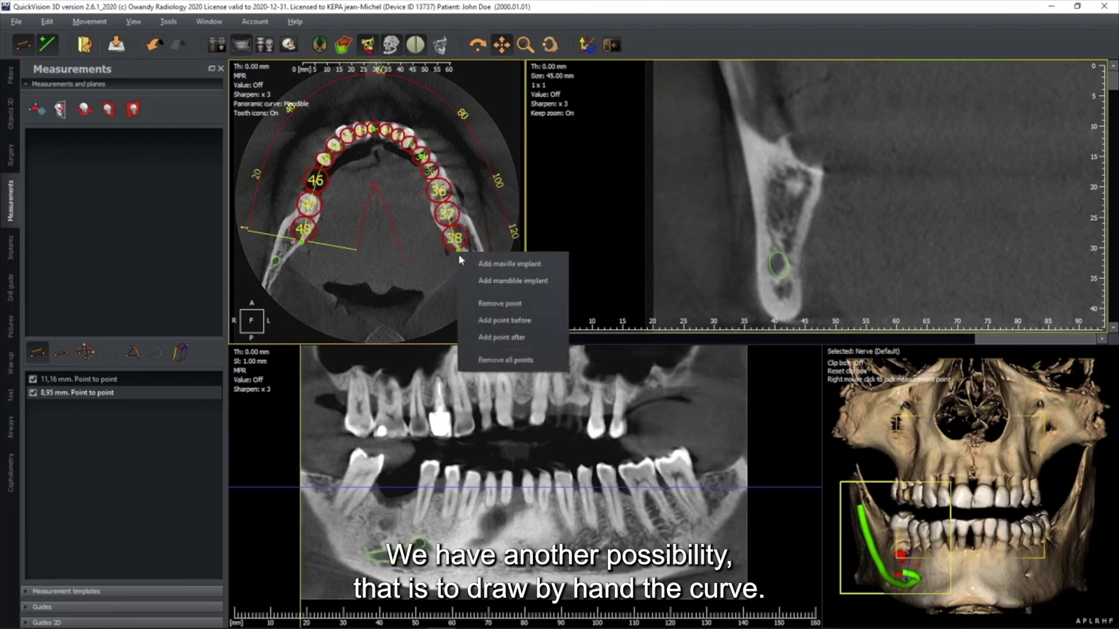
left_click(488, 361)
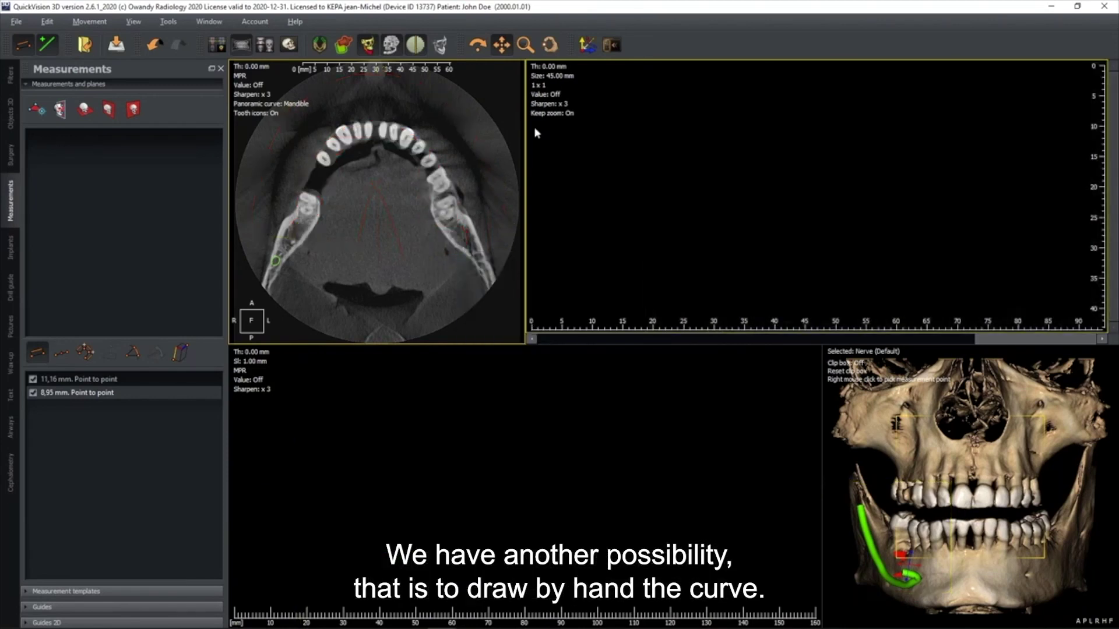
left_click(330, 154)
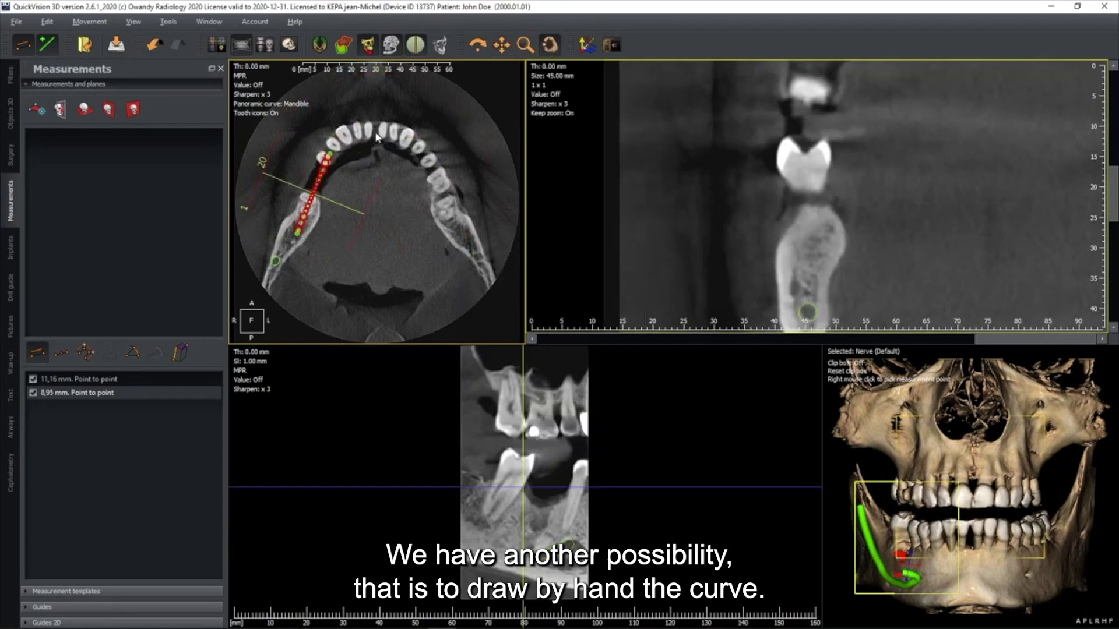
left_click(375, 132)
left_click(426, 160)
left_click(454, 236)
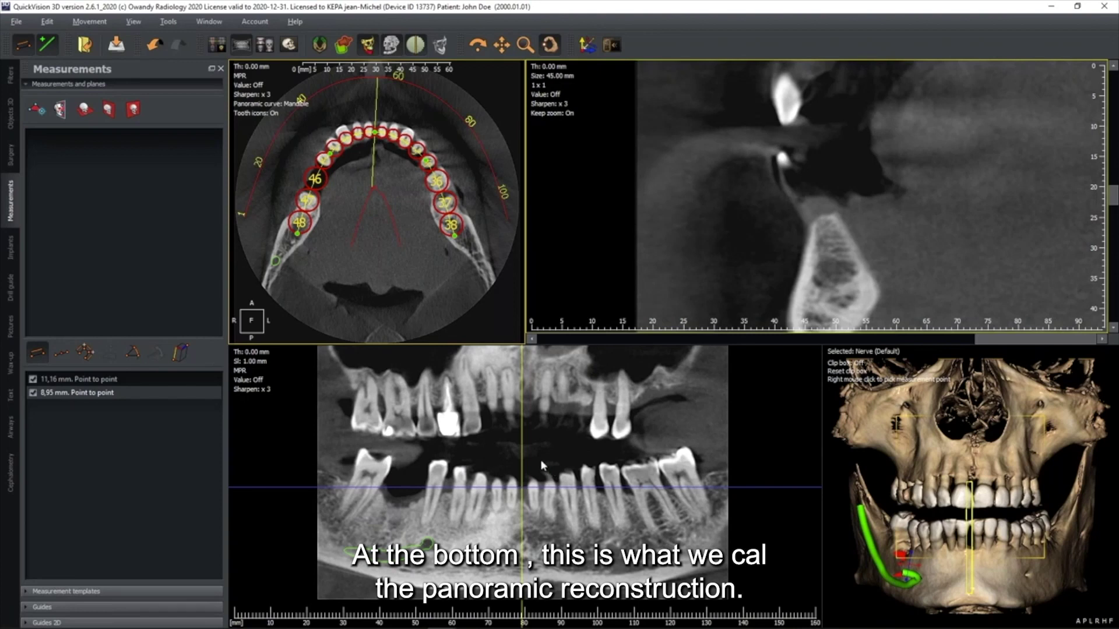
Step: Set the panoramic reconstruction's thickness to 10 mm and its sharpening to x 5
left_click(269, 353)
type("10")
key("Return")
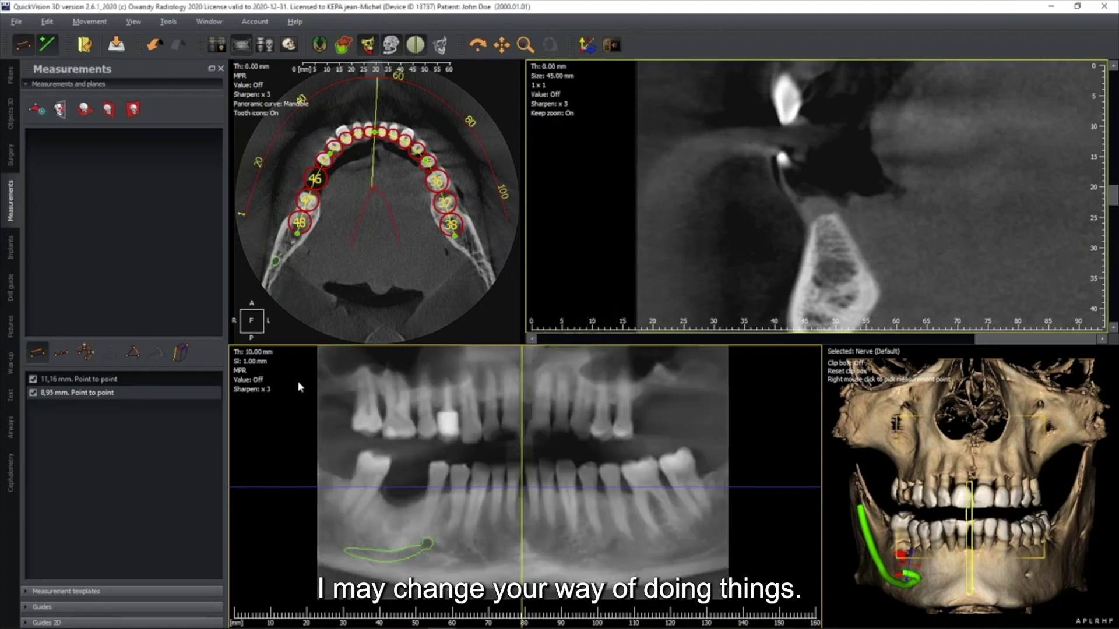
left_click(268, 389)
left_click(537, 335)
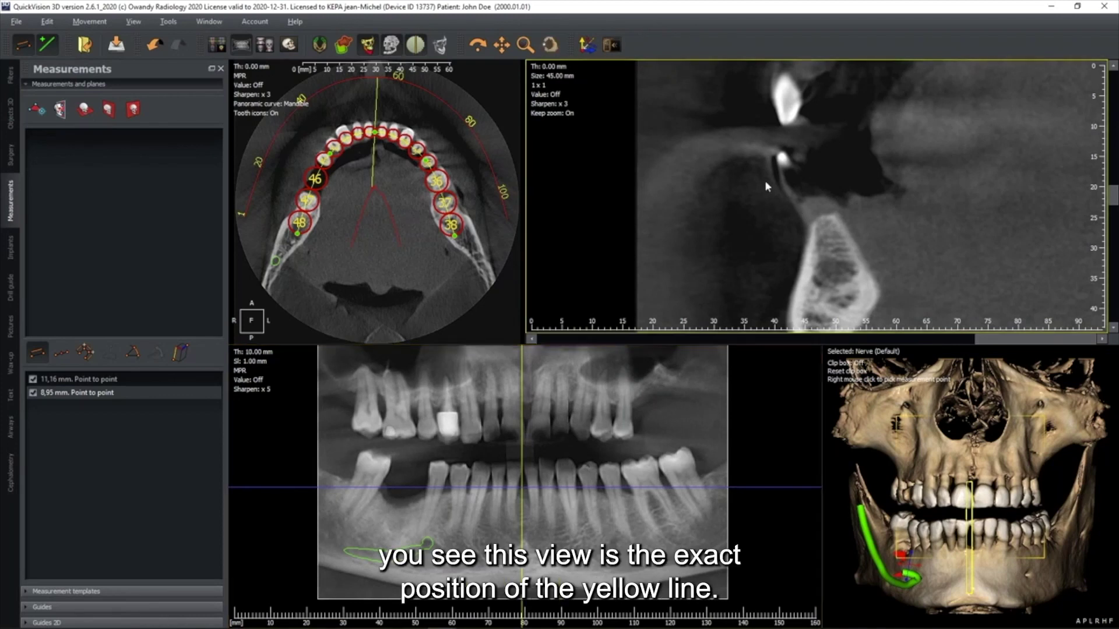
Step: Show more of the jaw in the cross-section view and move the yellow cross-section line to the gap at area 46
scroll(787, 176, "down", 2)
scroll(804, 176, "down", 2)
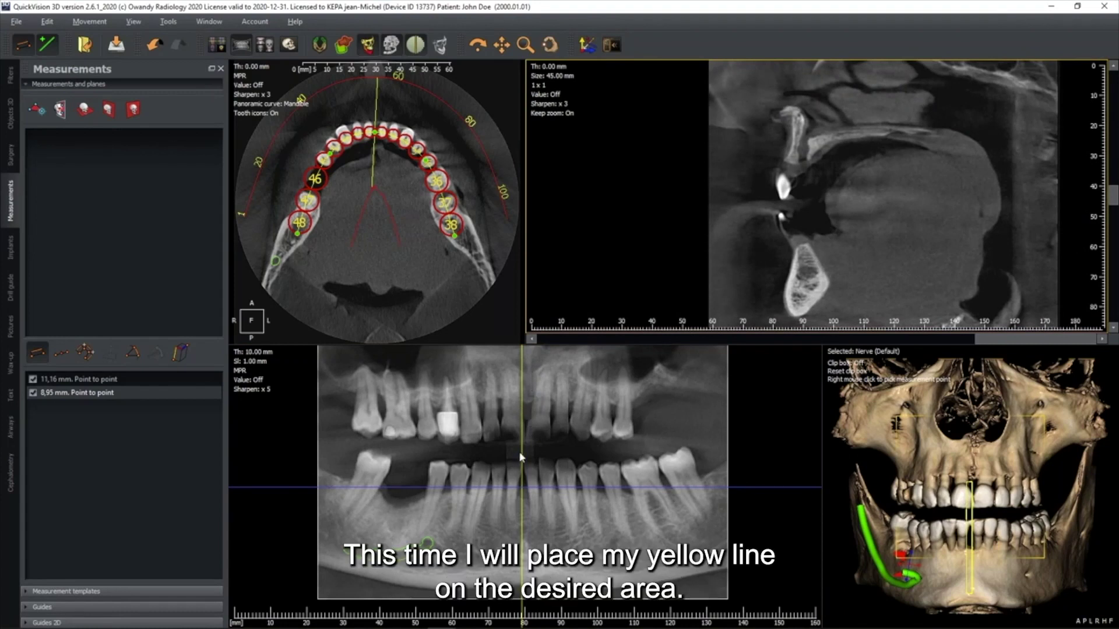
left_click_drag(522, 453, 412, 457)
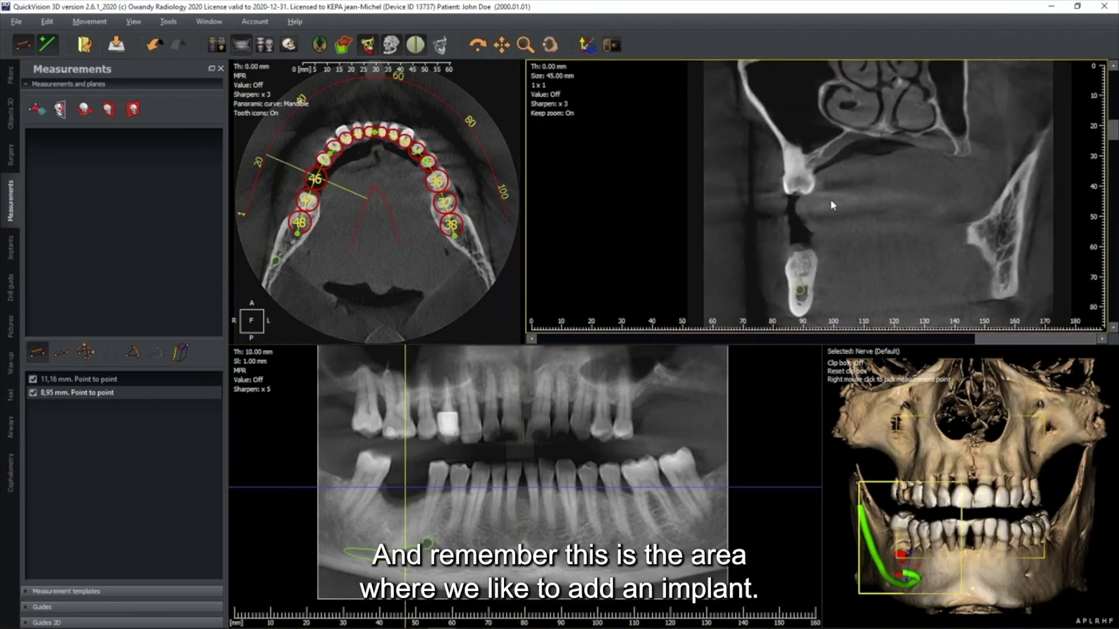
Step: Try the cross-section view in a 2 x 1 layout and switch it to a 4 x 3 layout
middle_click_drag(801, 318, 829, 249)
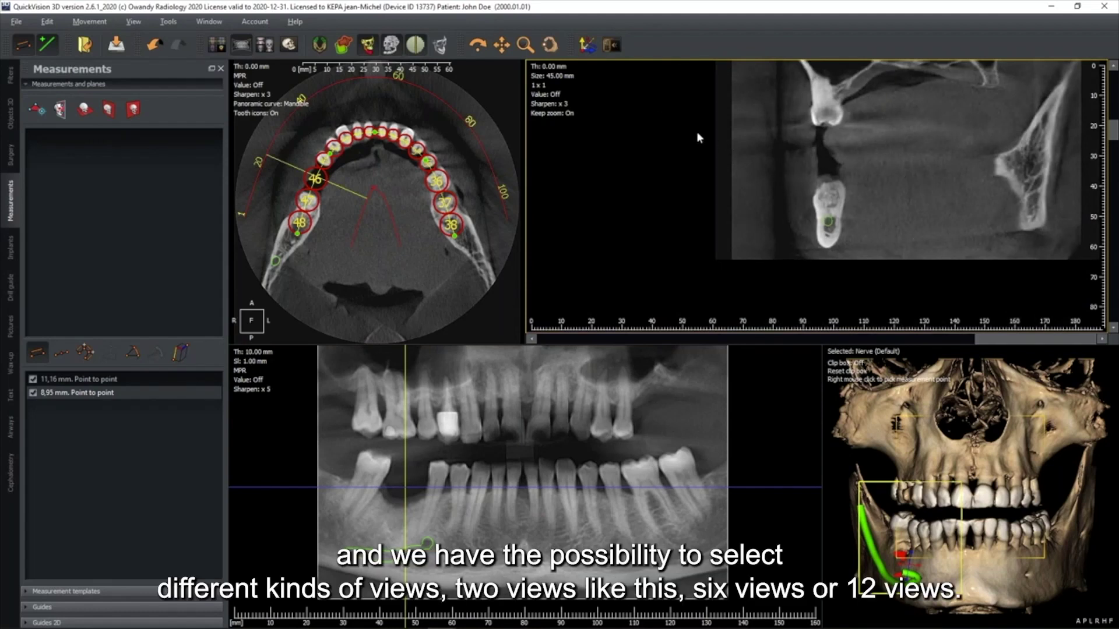
left_click(554, 88)
left_click(571, 113)
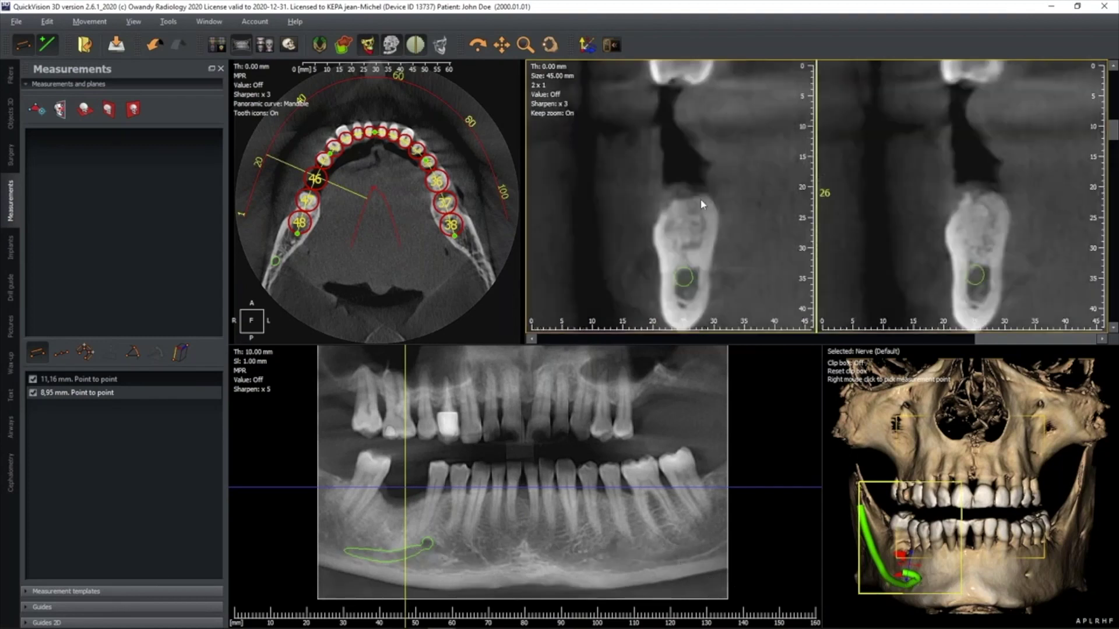
left_click(539, 85)
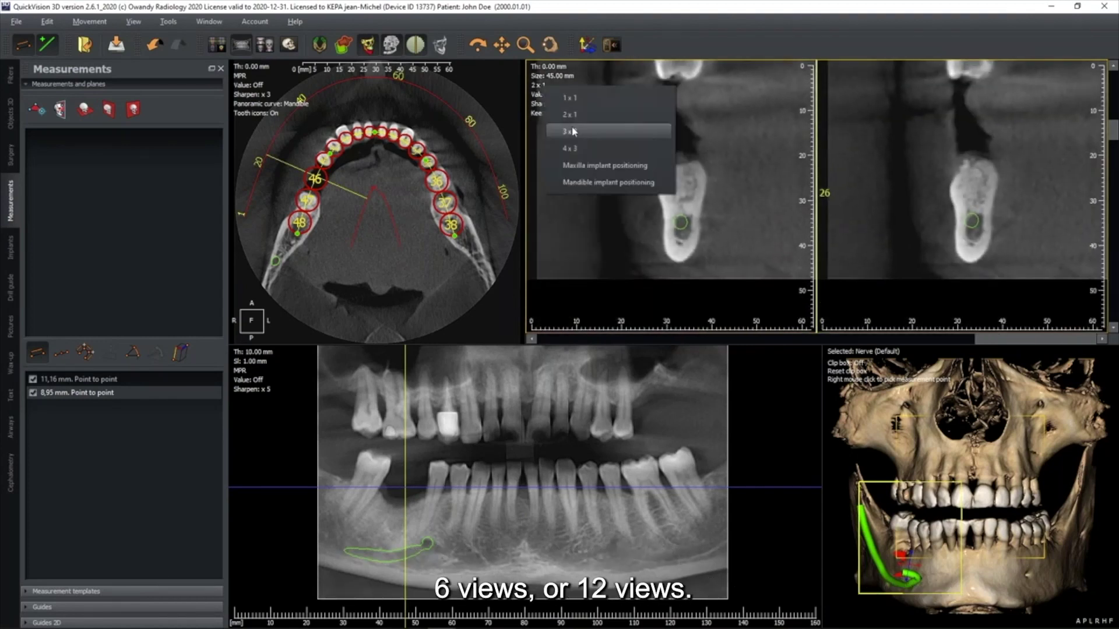
left_click(575, 146)
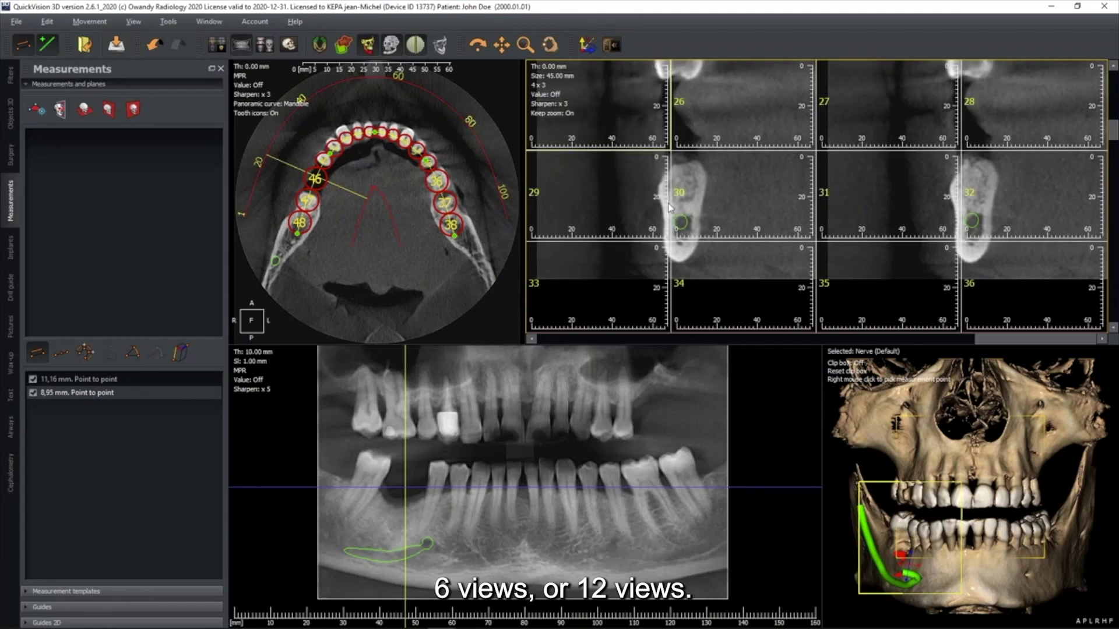
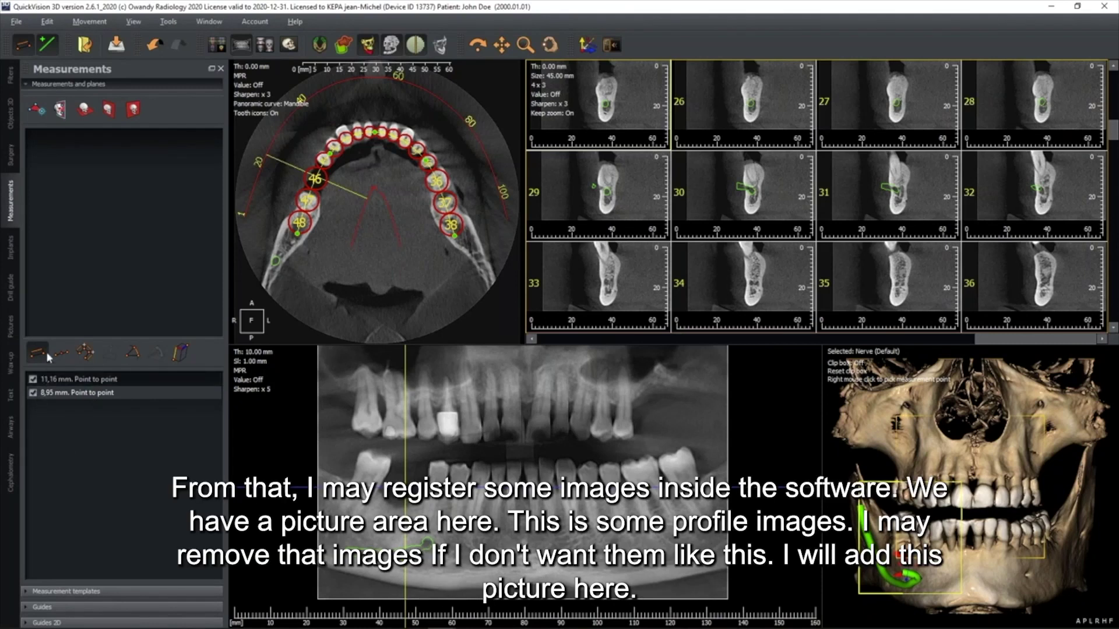
Step: Delete both generated profile images from the study's pictures
left_click(10, 326)
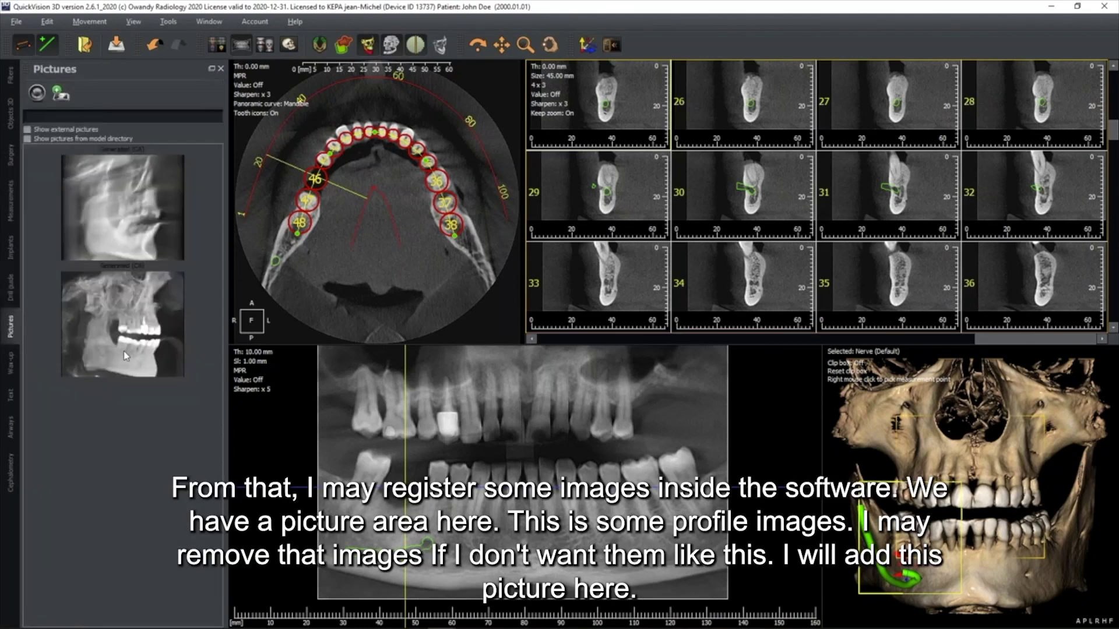
left_click(133, 239)
left_click(123, 295)
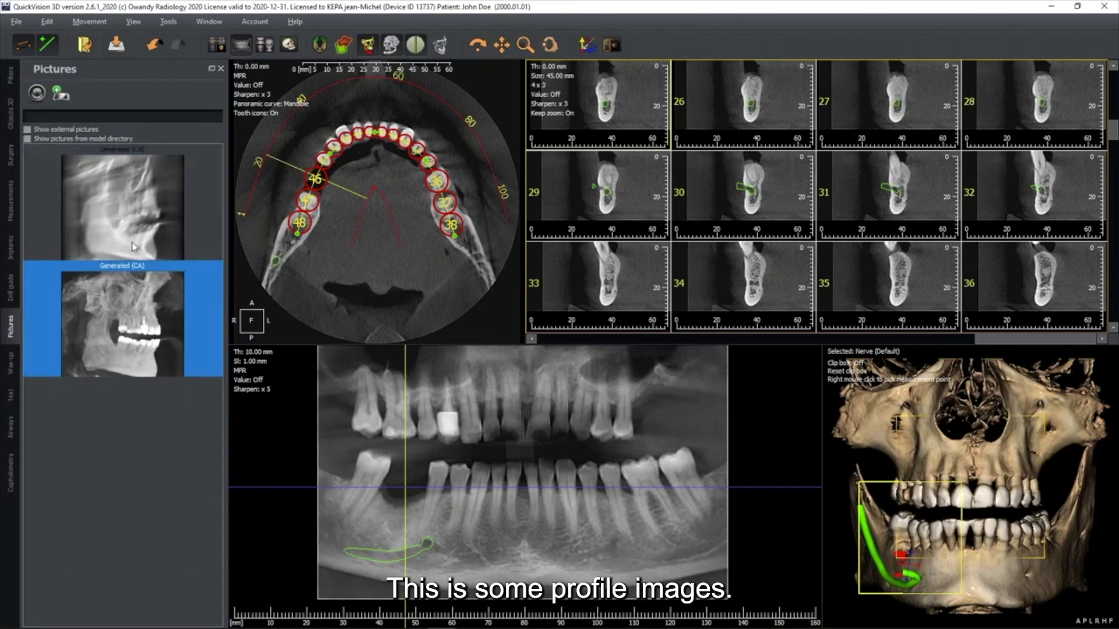
right_click(125, 220)
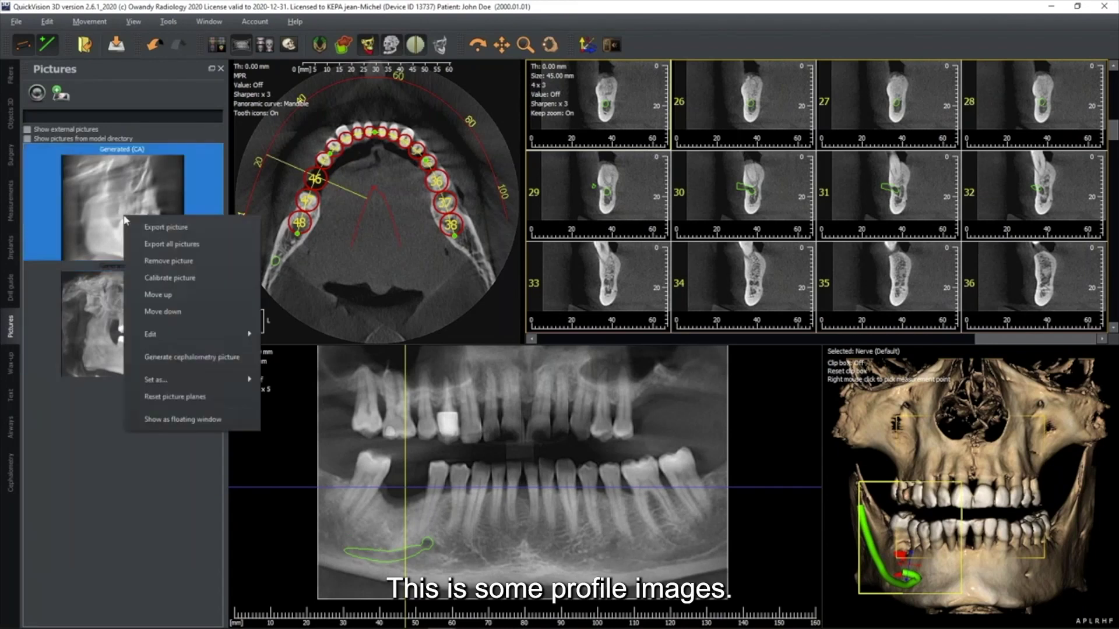
left_click(157, 261)
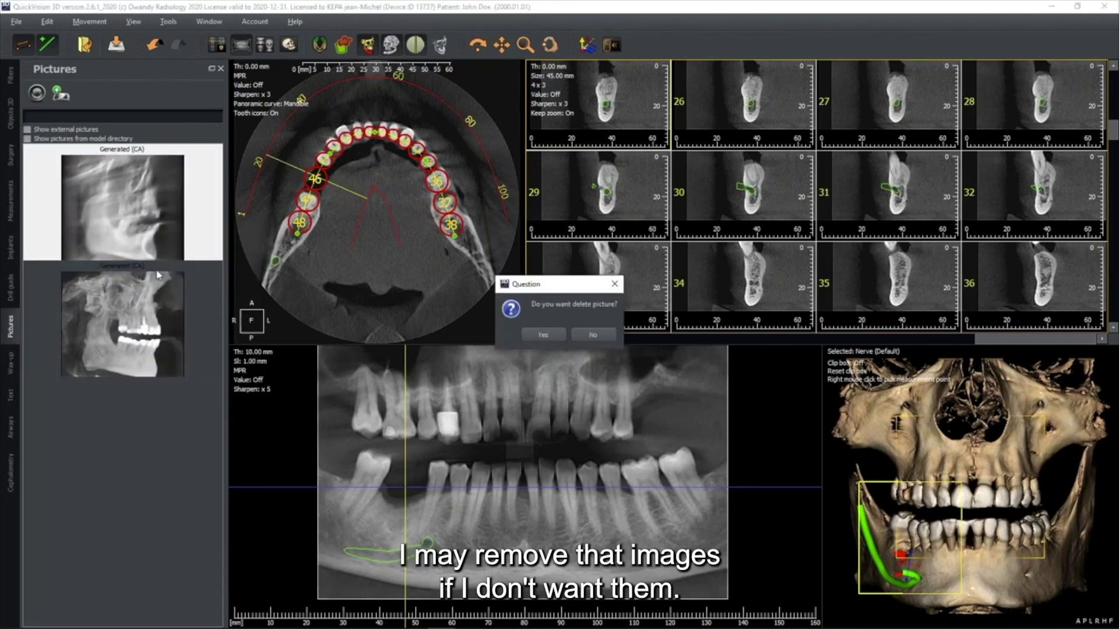
left_click(545, 336)
right_click(158, 219)
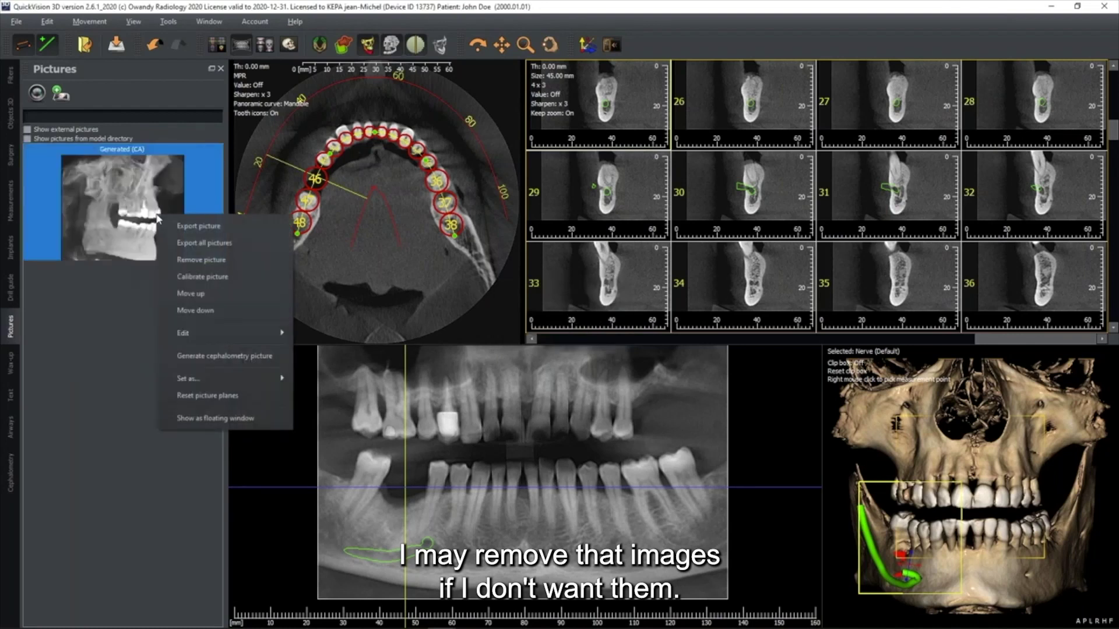
left_click(200, 260)
left_click(545, 337)
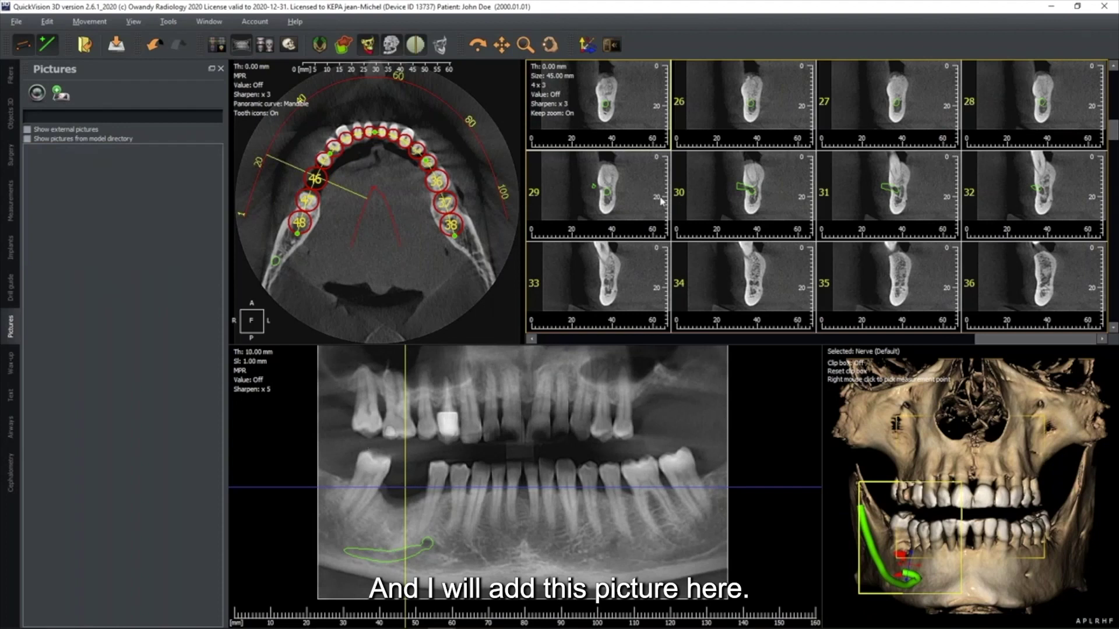
Step: Take a picture of the current views named "test" with the description "comments", and view it enlarged
left_click(35, 95)
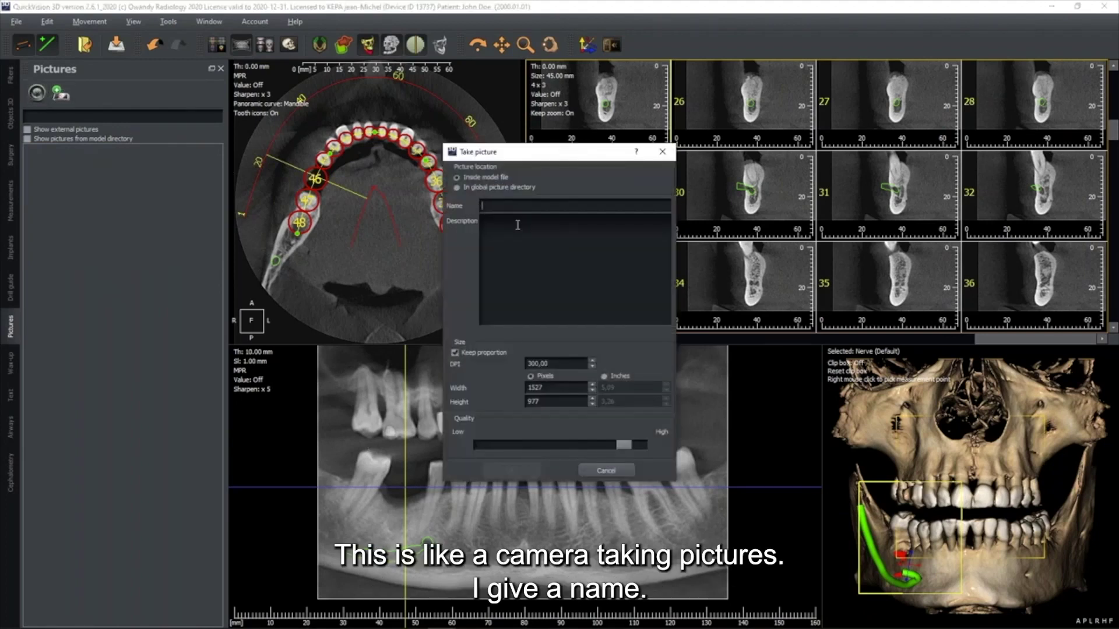
type("test")
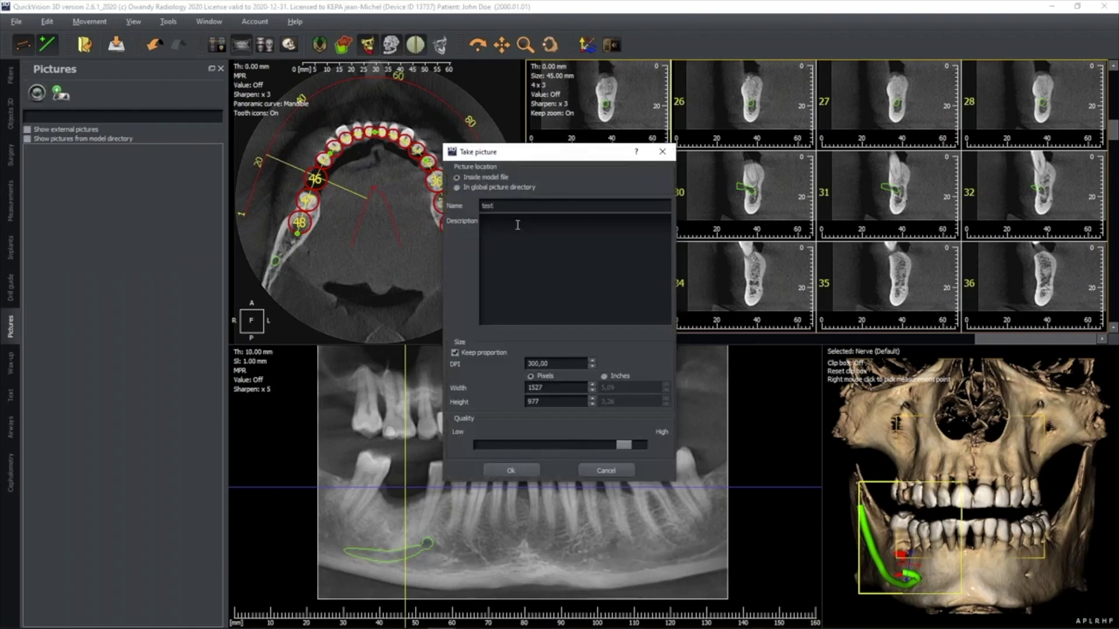
type("comments")
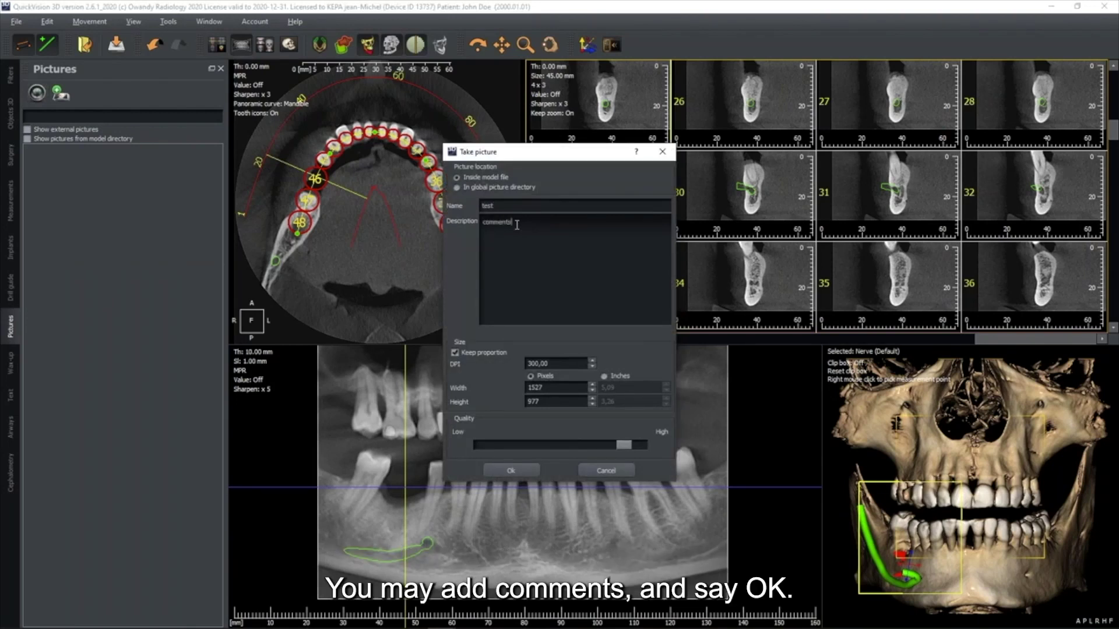
left_click(523, 470)
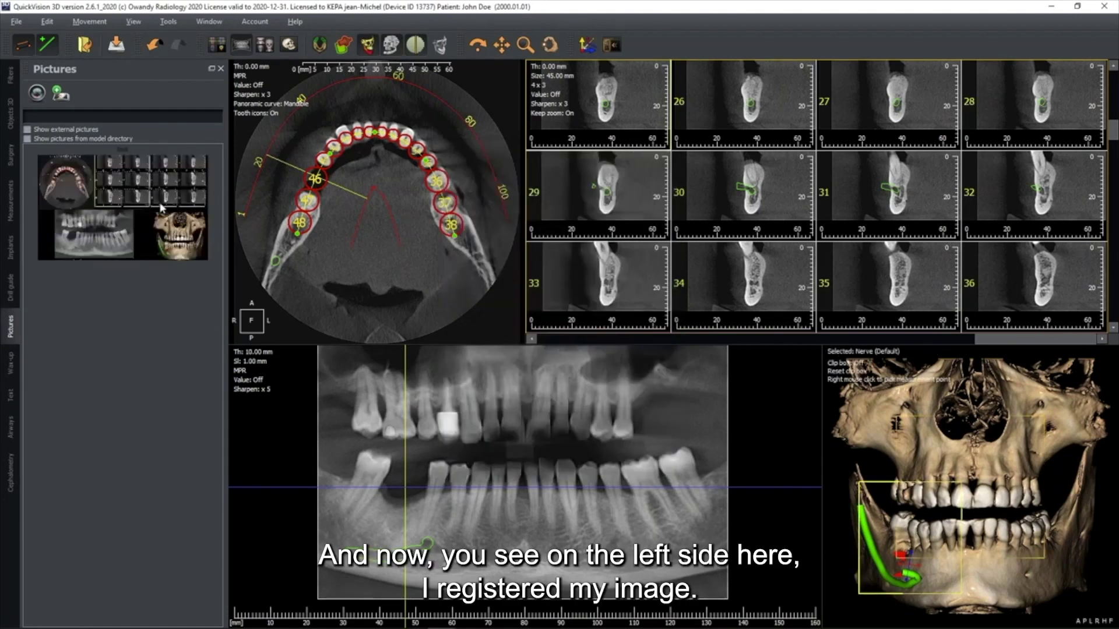
left_click(127, 193)
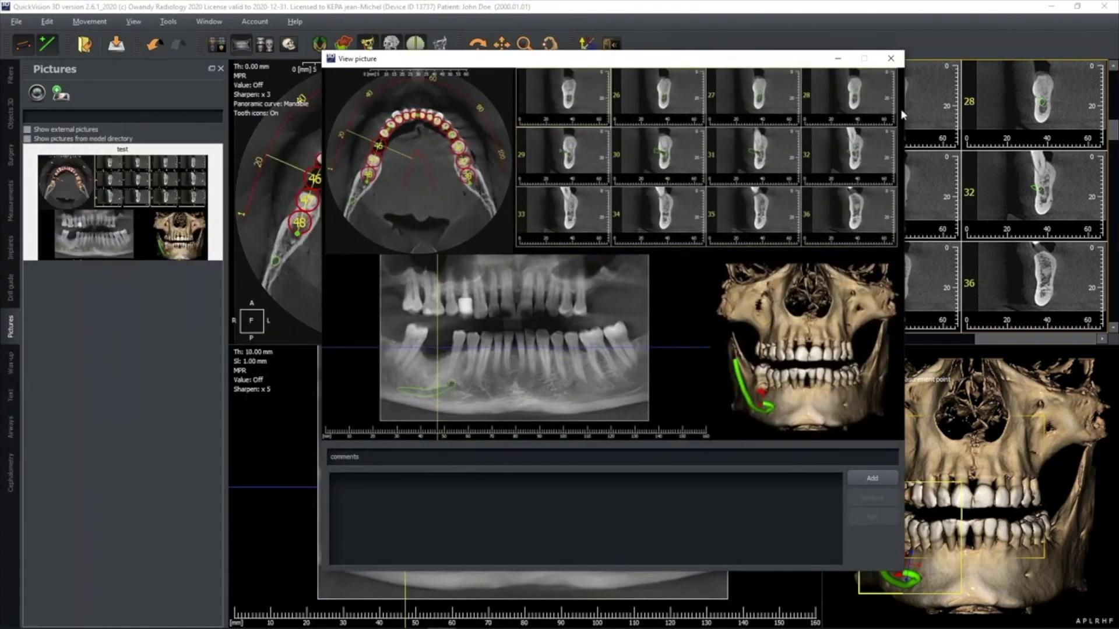
left_click(889, 60)
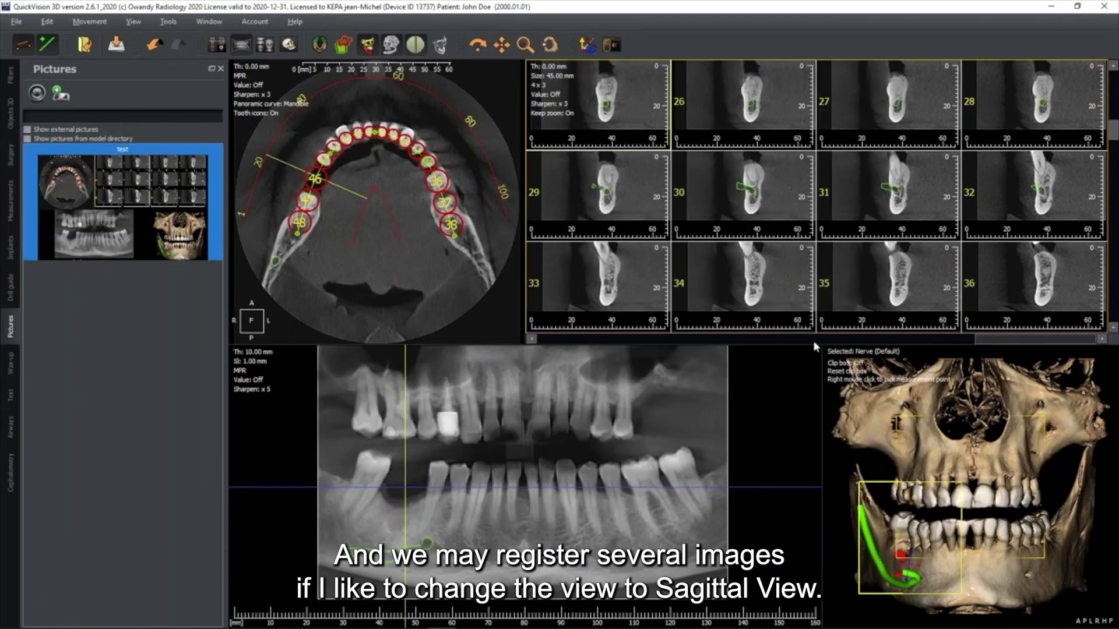
Step: Rotate the cross-section view to the sagittal direction and show it as a single 1 x 1 slice with more of the jaw
left_click(959, 340)
left_click(957, 340)
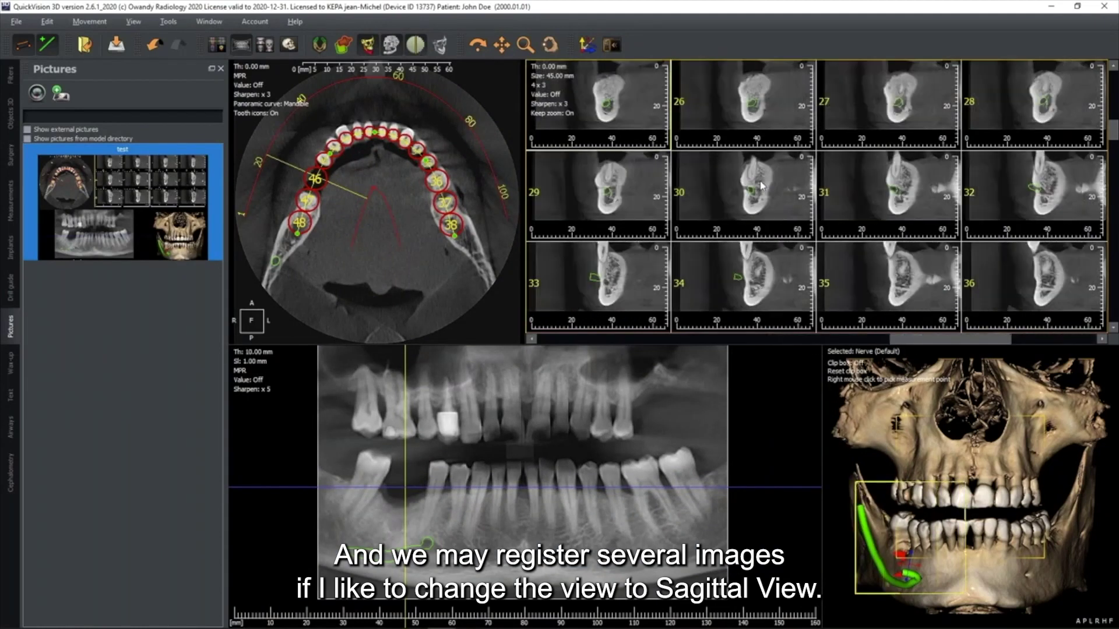
left_click(869, 339)
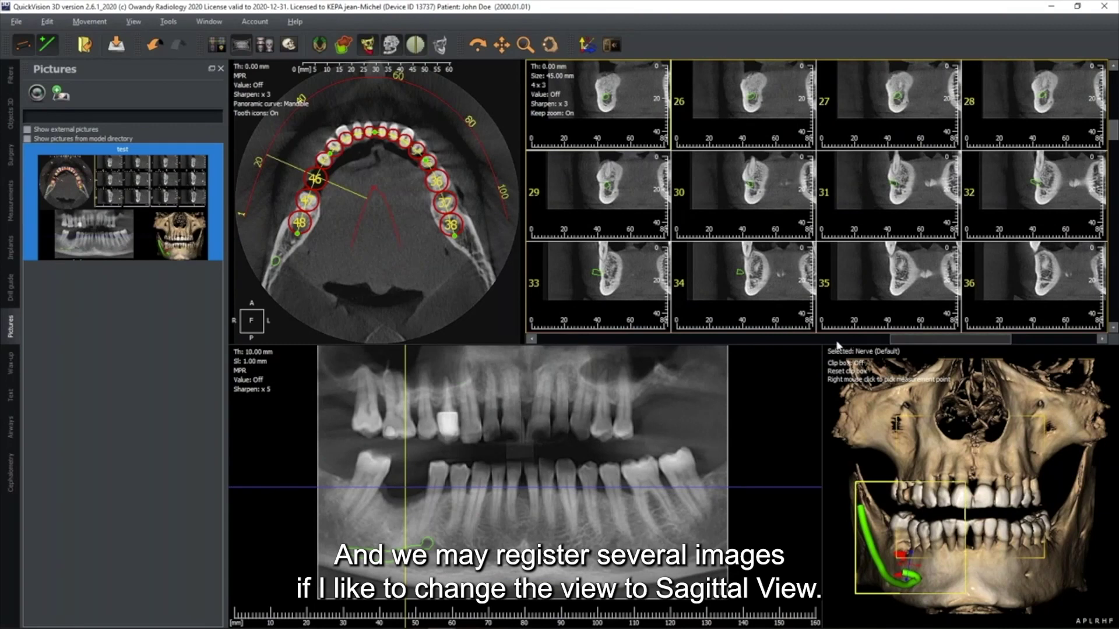
left_click(542, 84)
left_click(583, 95)
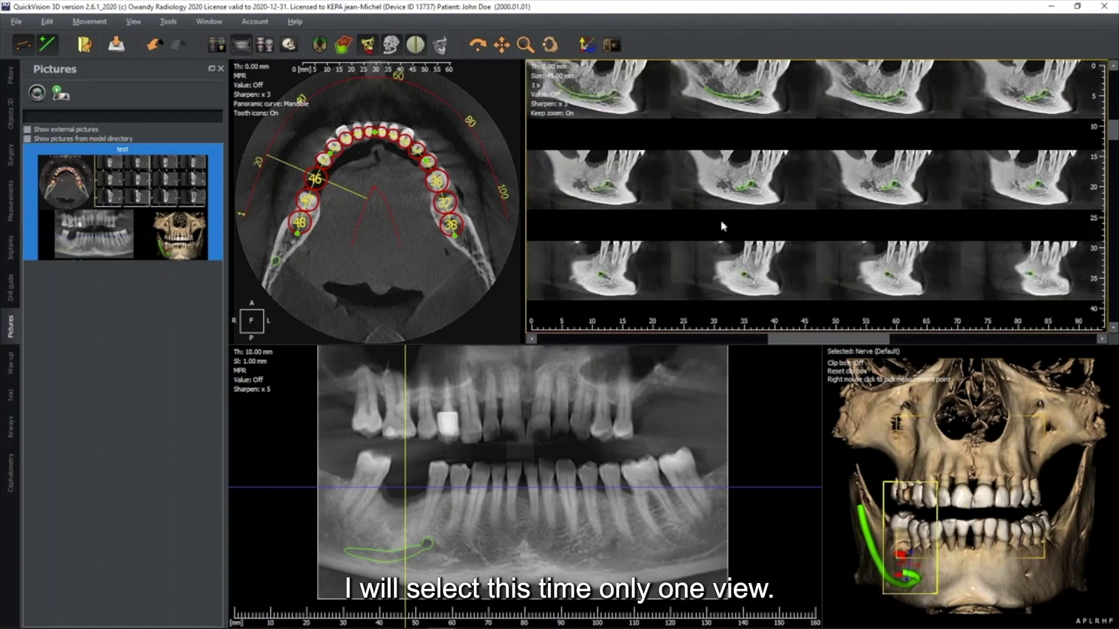
scroll(808, 211, "down", 3)
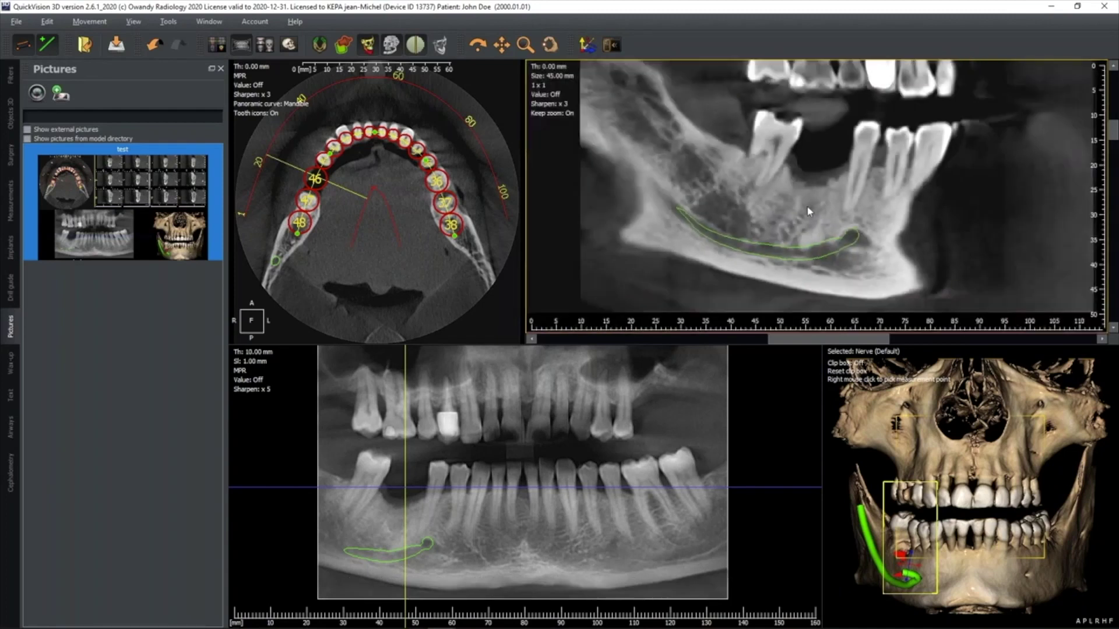
Step: Take a second picture of the current views named "test2"
left_click(38, 93)
type("test2")
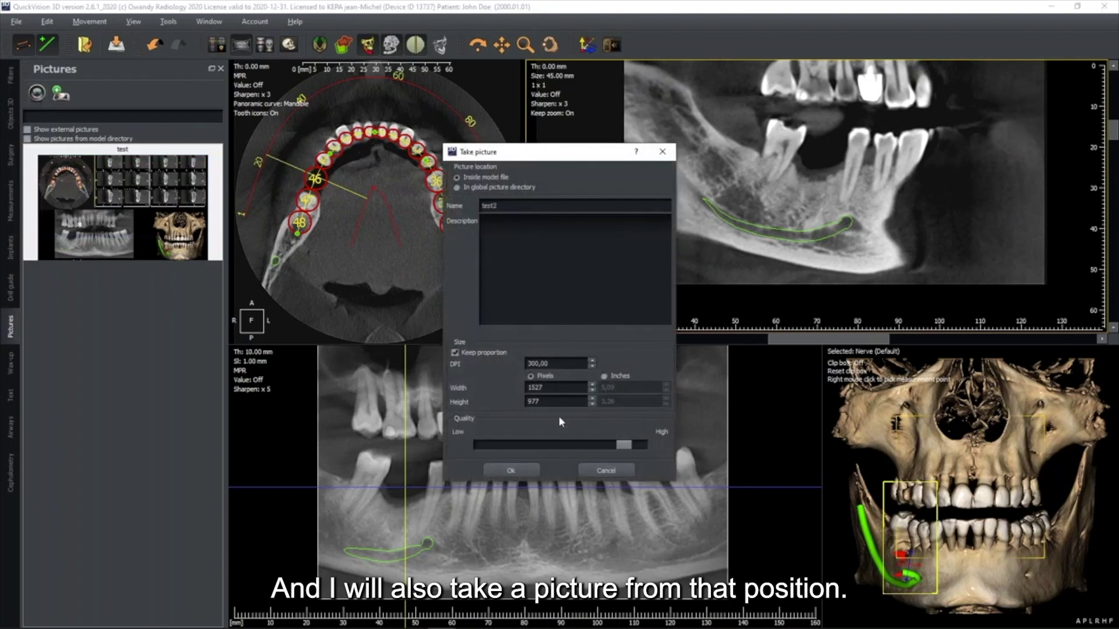
left_click(511, 470)
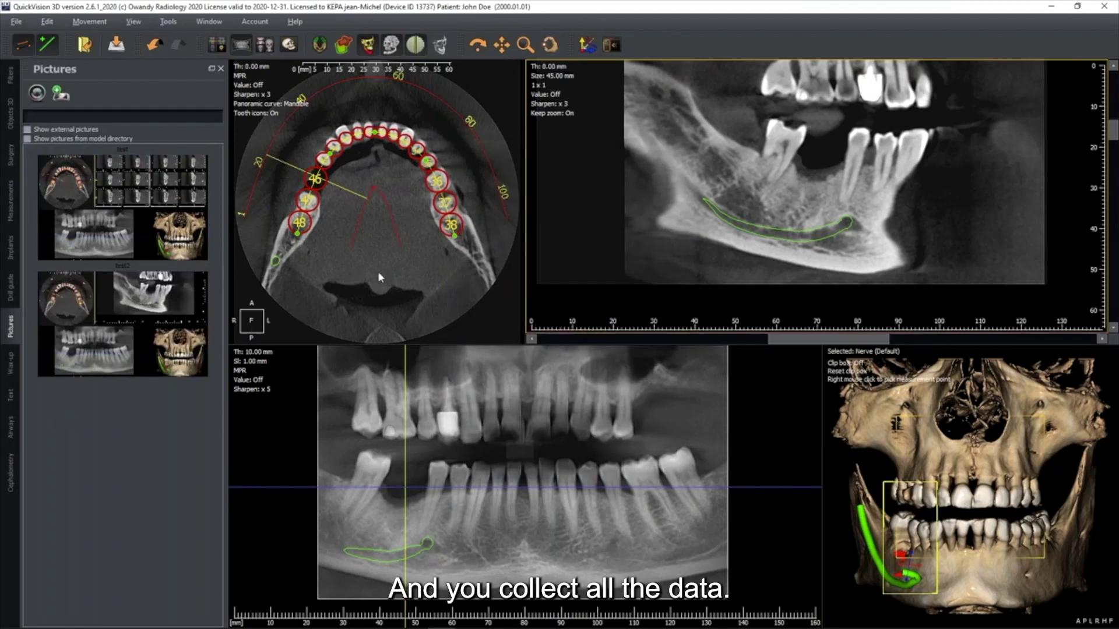
Step: Return the cross-section view to a 4 x 3 layout and rotate its slices back to the coronal direction
left_click(542, 86)
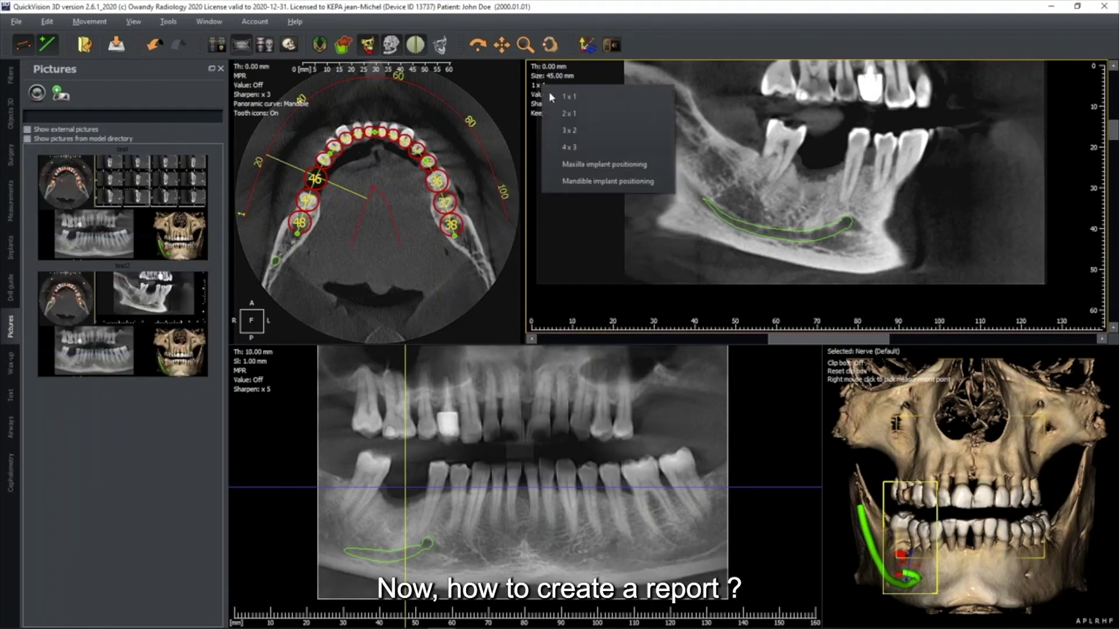
left_click(571, 149)
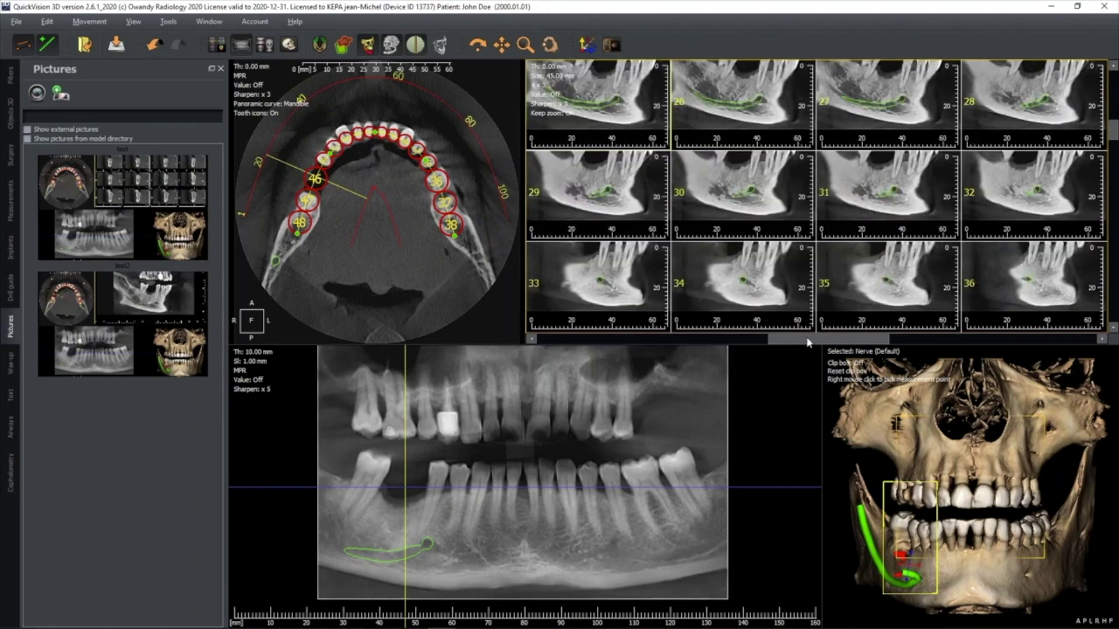
left_click(1075, 341)
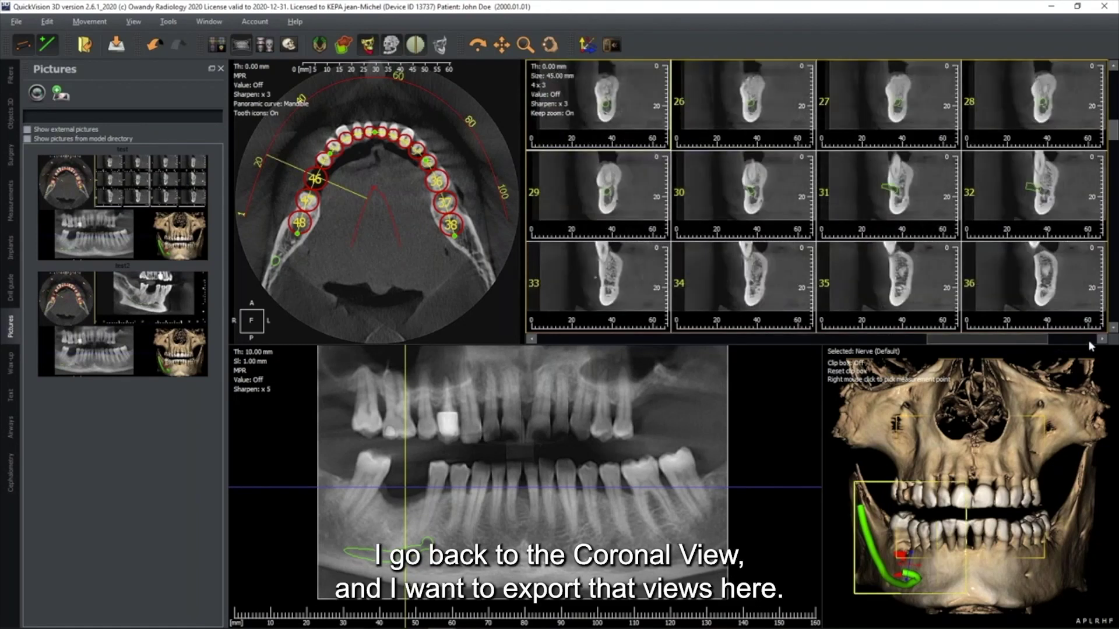
left_click(1089, 340)
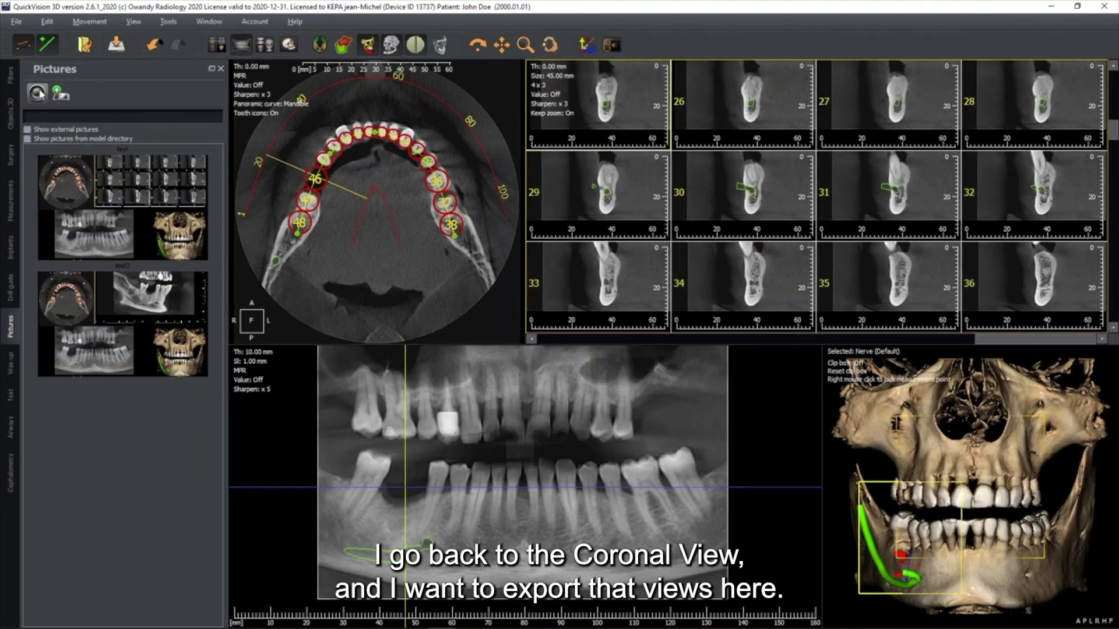
Step: Prepare a print report with the practice name, the additional information "Informations" and slices 25 to 36, and open its preview
left_click(17, 22)
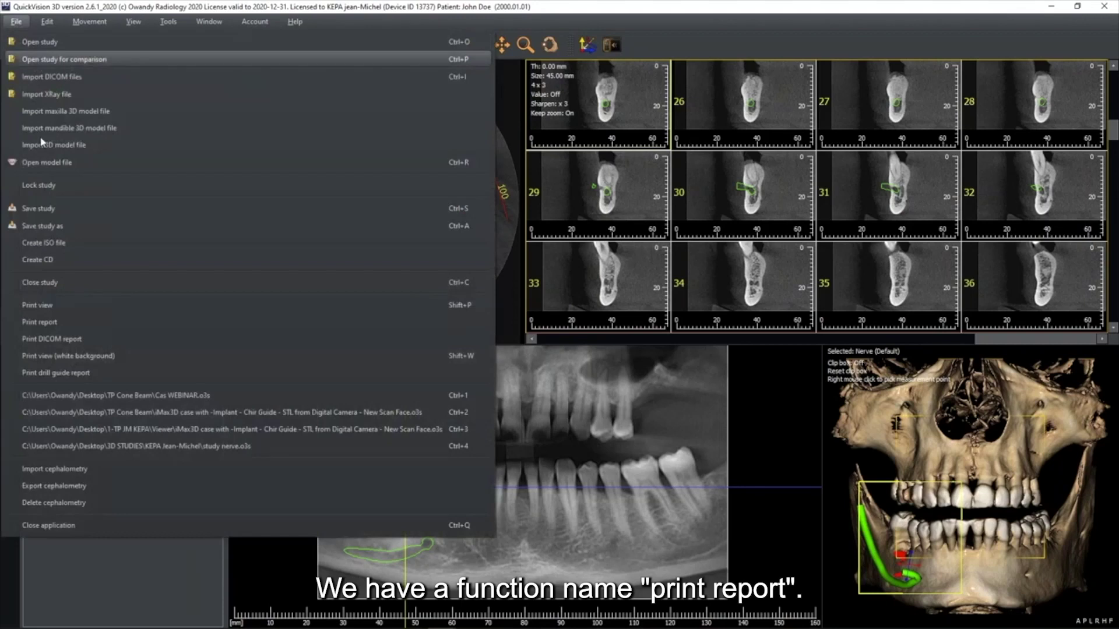
left_click(43, 322)
left_click(519, 179)
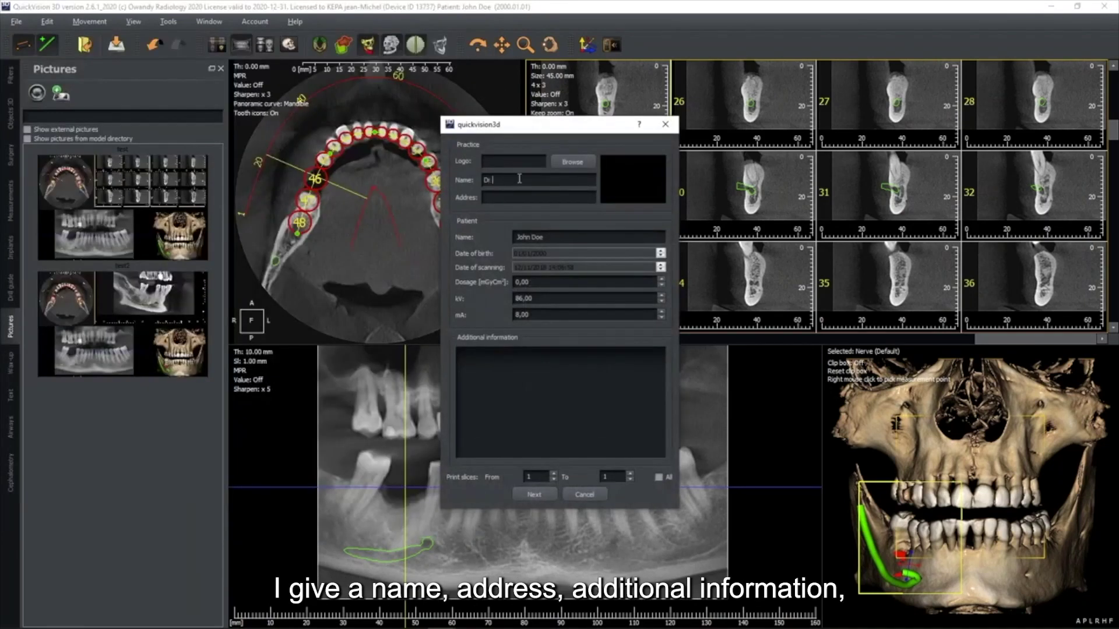
type("APEX")
type("formations")
left_click_drag(604, 124, 463, 85)
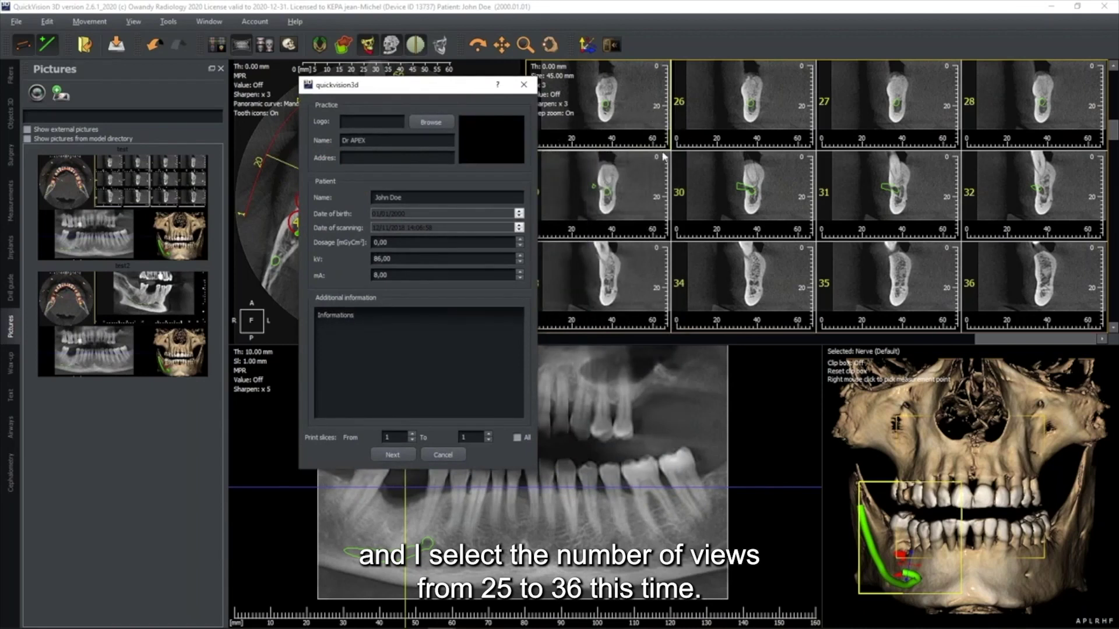
double_click(400, 436)
left_click(391, 460)
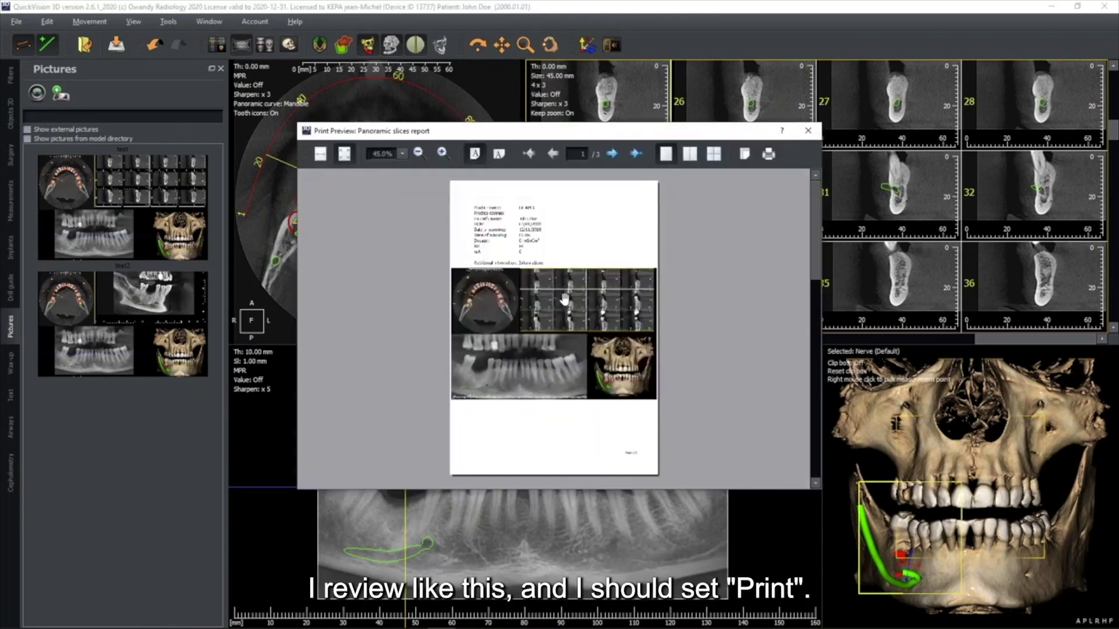
Step: Export the report as a PDF named "Repport DEMO" to the Rapports folder inside TP Cone Beam, and close the preview
left_click(768, 155)
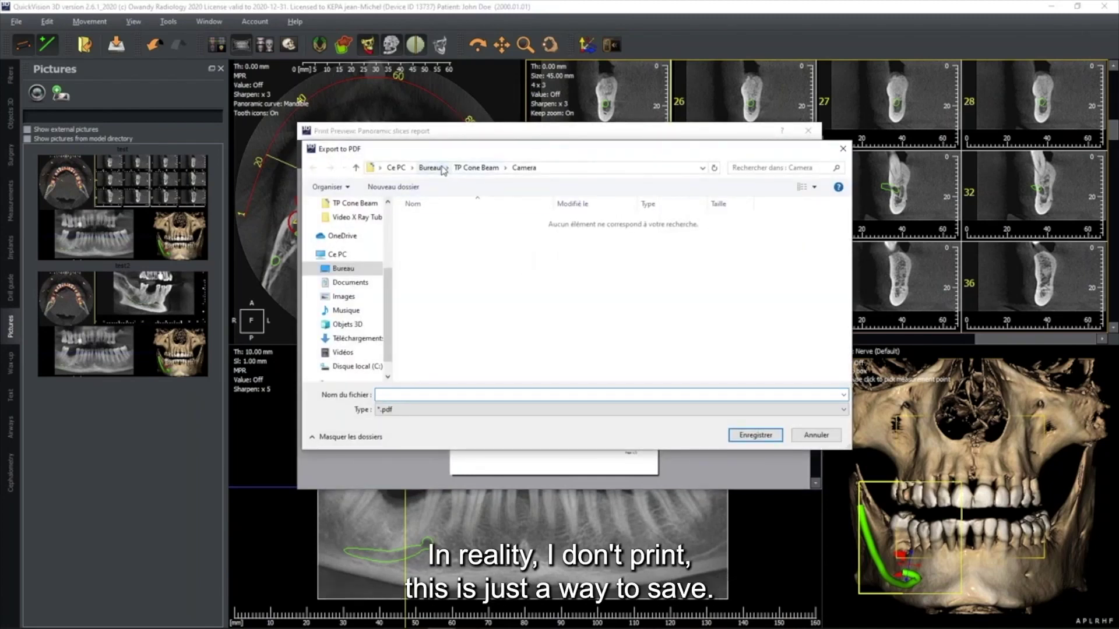
left_click(475, 167)
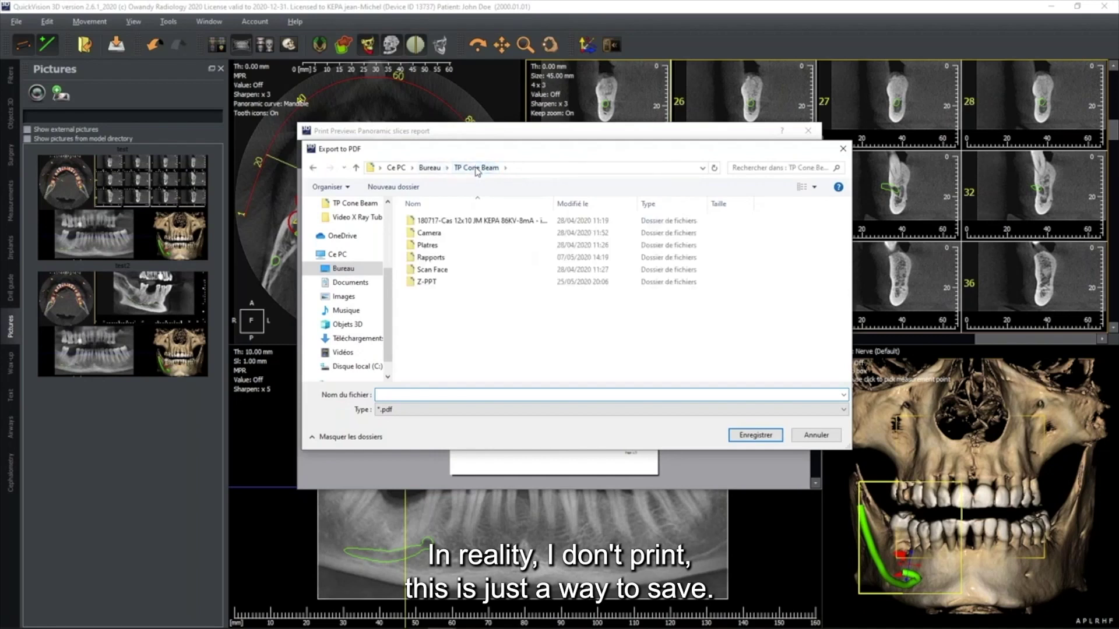
double_click(431, 257)
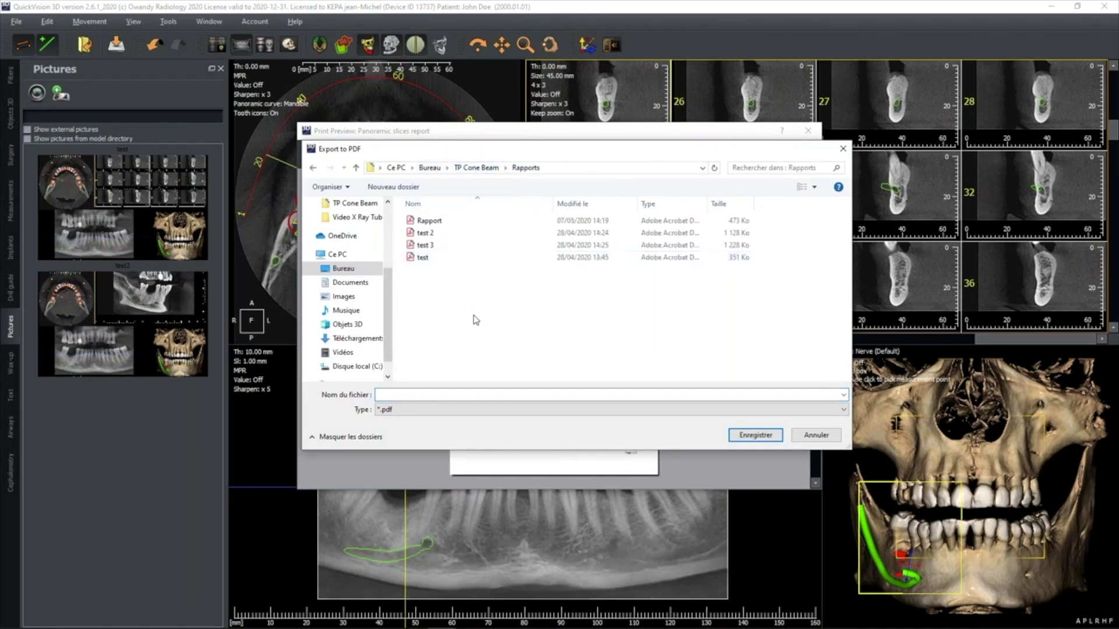
left_click(424, 397)
type("Repport DEMO")
left_click(752, 441)
left_click(808, 131)
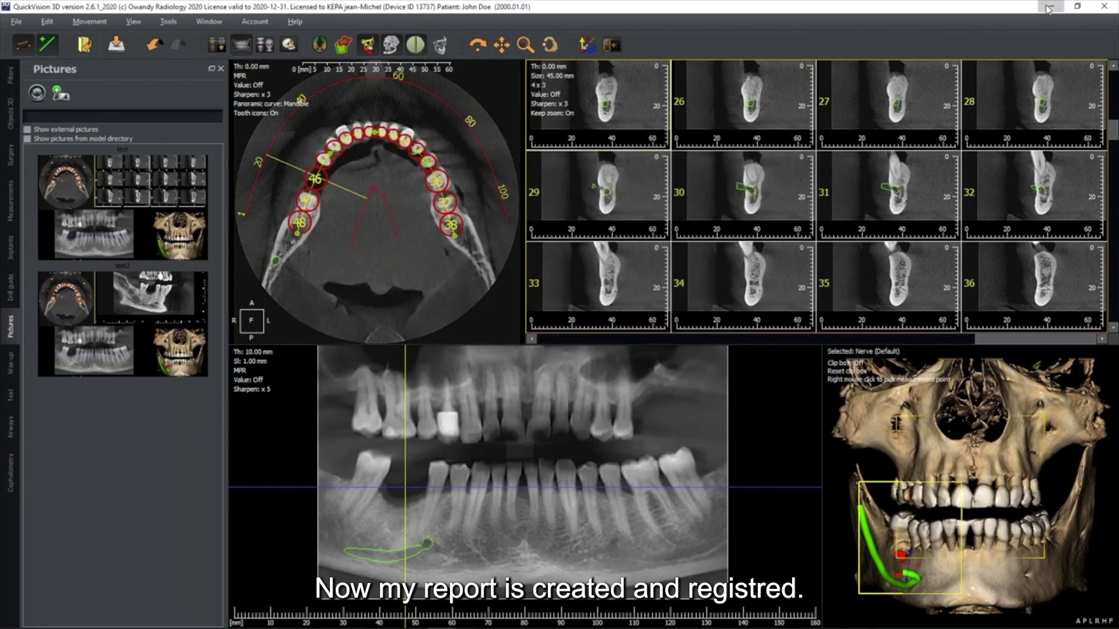
Step: Look through the pages of the PDF report "Repport 200526" in Acrobat Reader, and close it and the Rapports folder window
left_click(1047, 8)
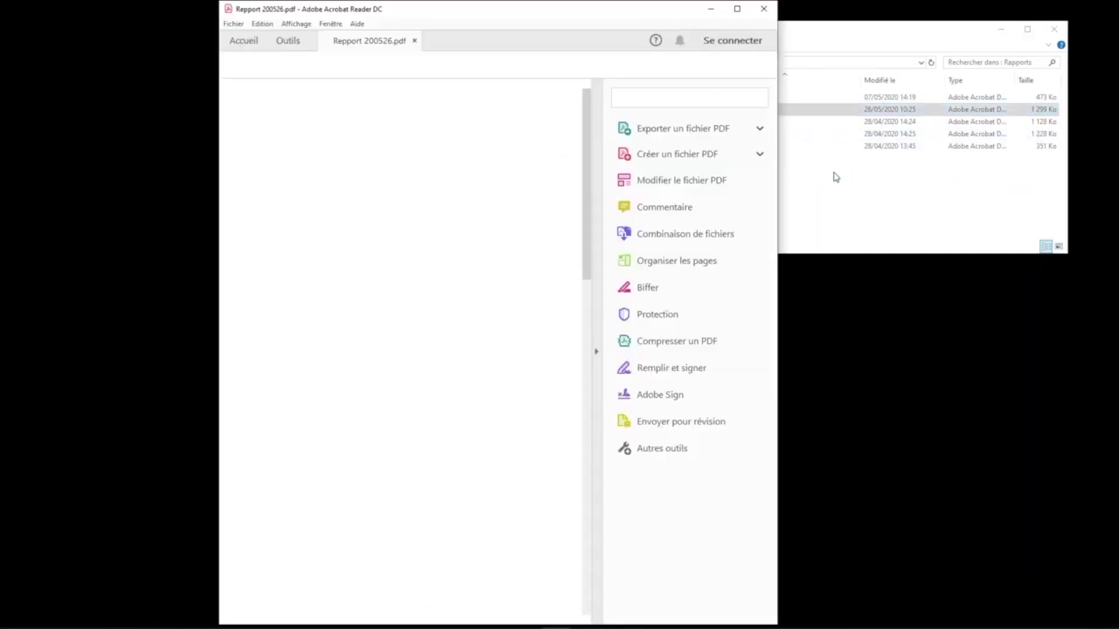
left_click(596, 351)
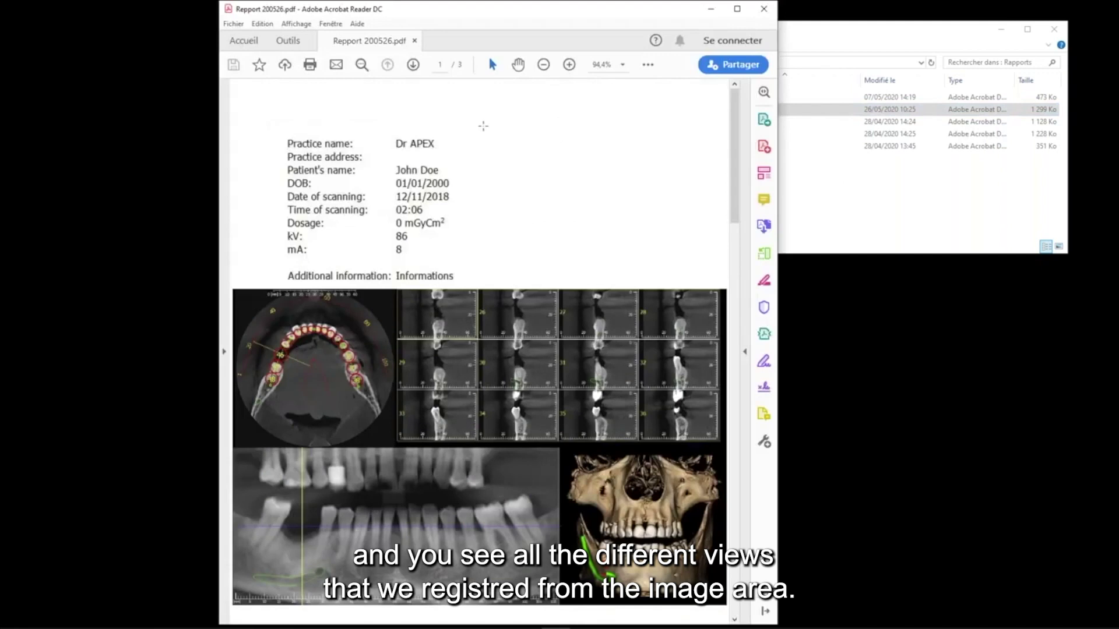
scroll(367, 356, "down", 12)
scroll(615, 334, "down", 6)
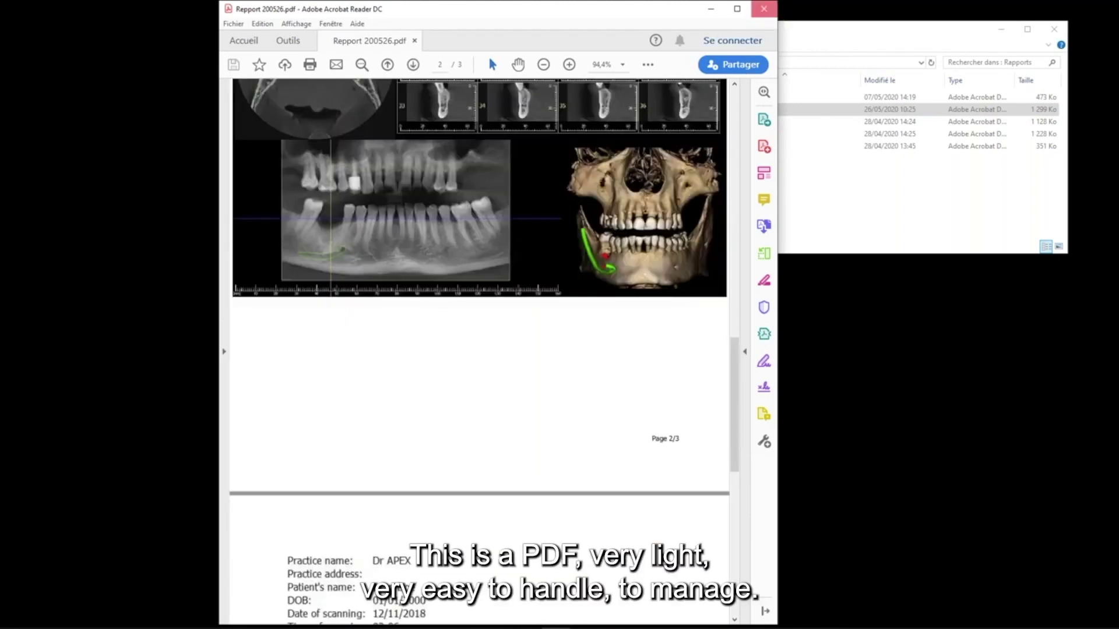
left_click(764, 9)
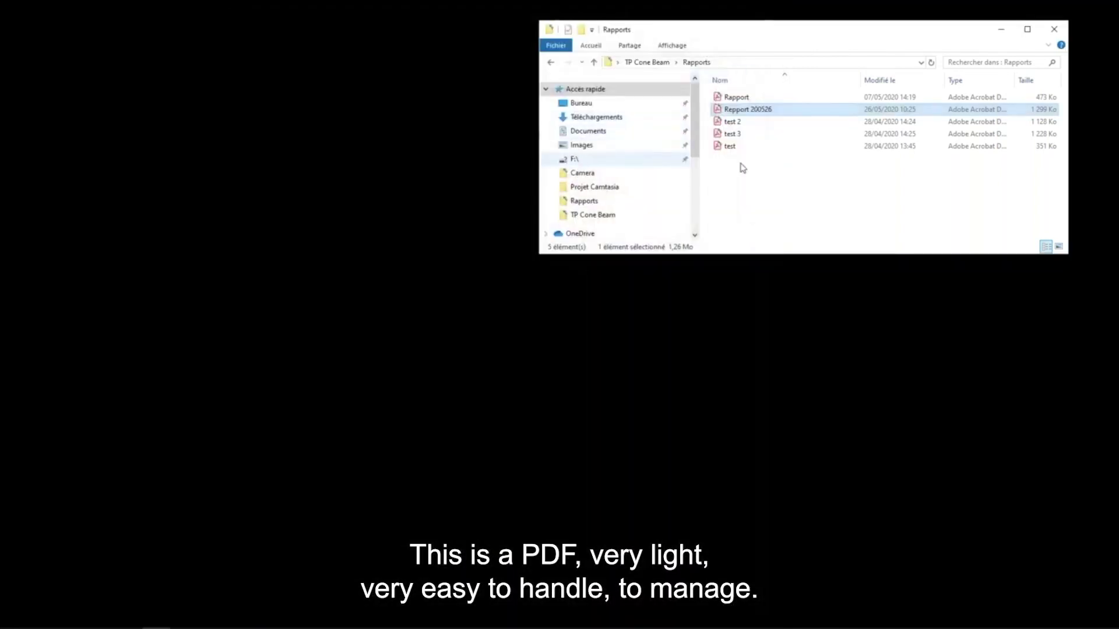
left_click(1054, 29)
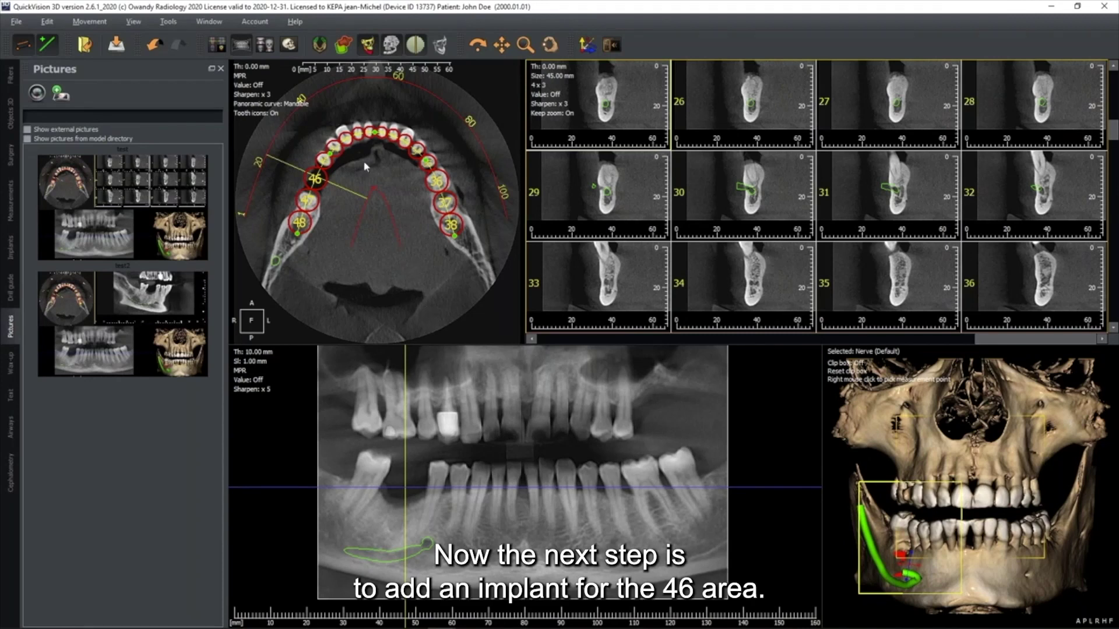
Step: Add an ETK NATURALL+ NICP_35.080 implant with a wax-up at area 46 of the mandible
left_click(324, 172)
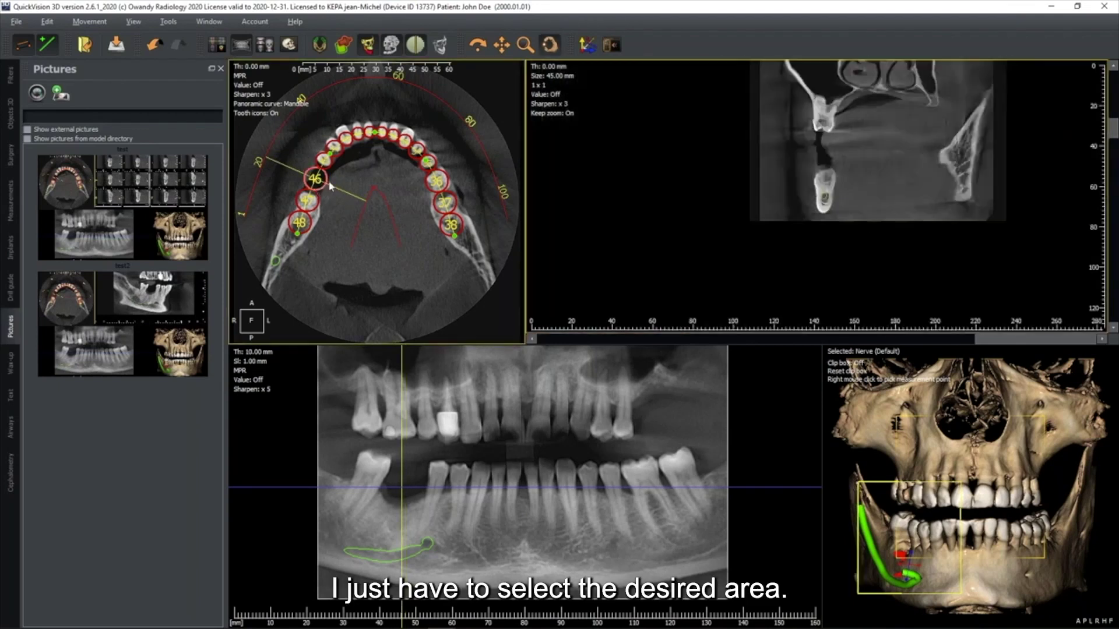
scroll(868, 193, "up", 5)
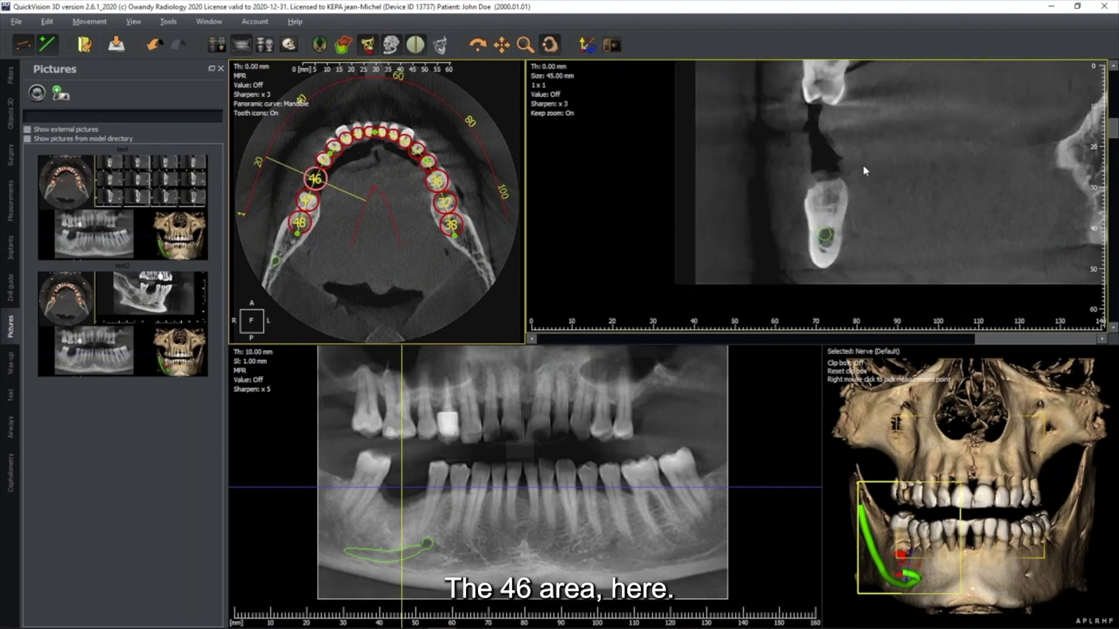
right_click(322, 179)
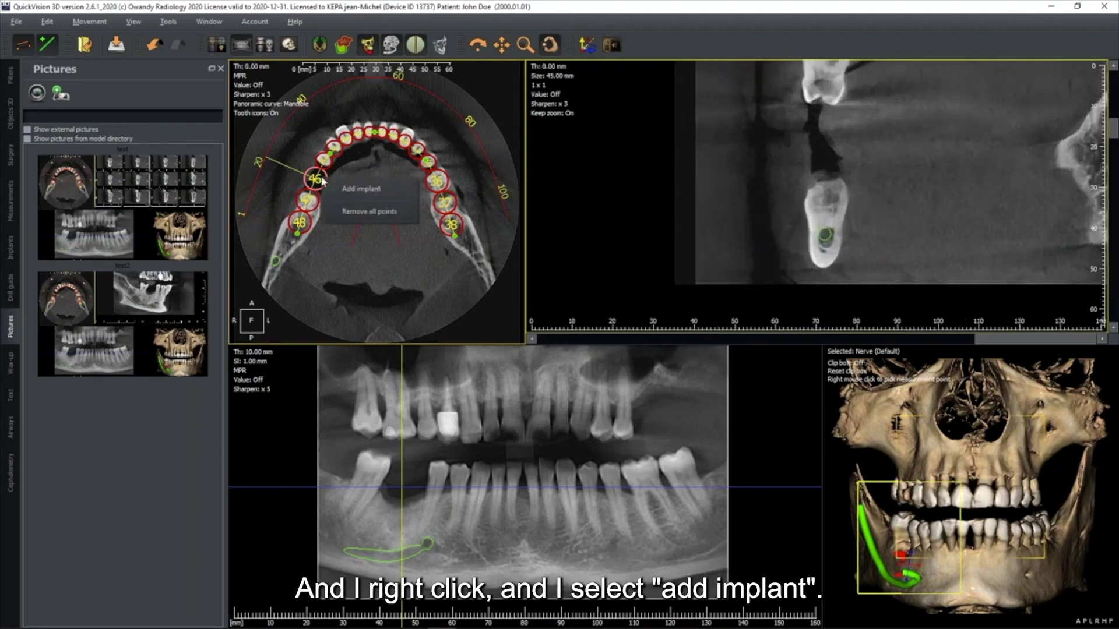
left_click(358, 190)
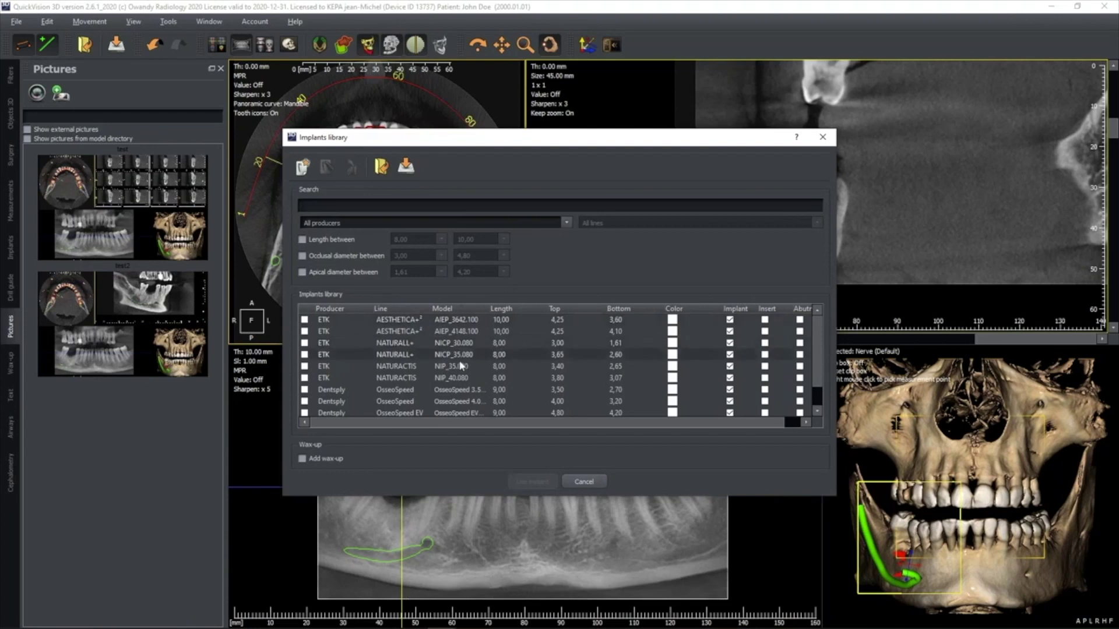
left_click(336, 357)
left_click(304, 355)
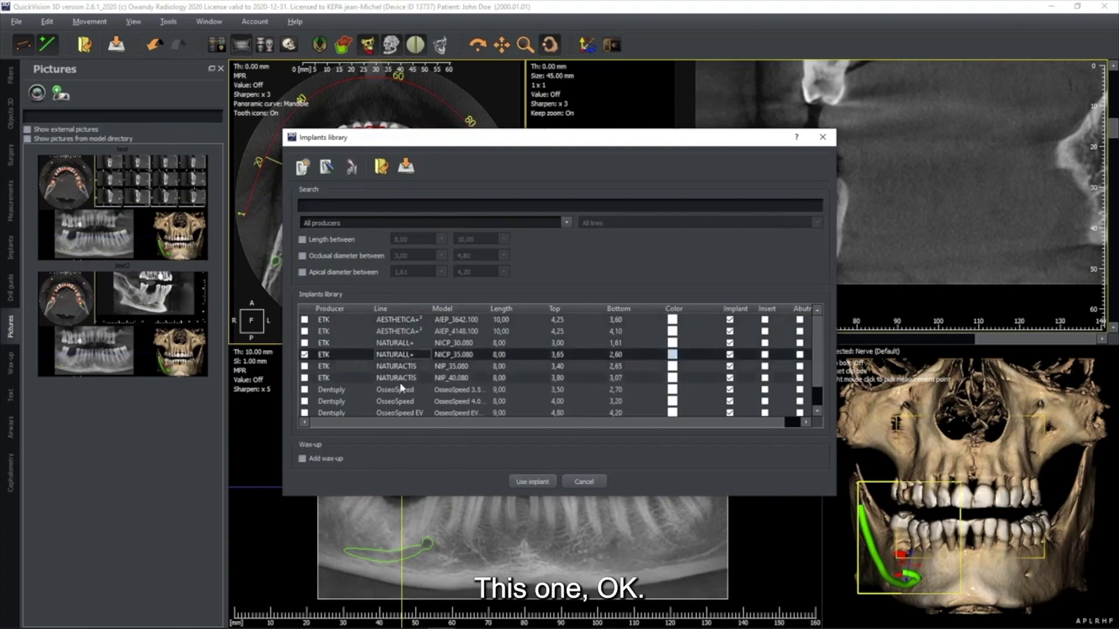
left_click(302, 458)
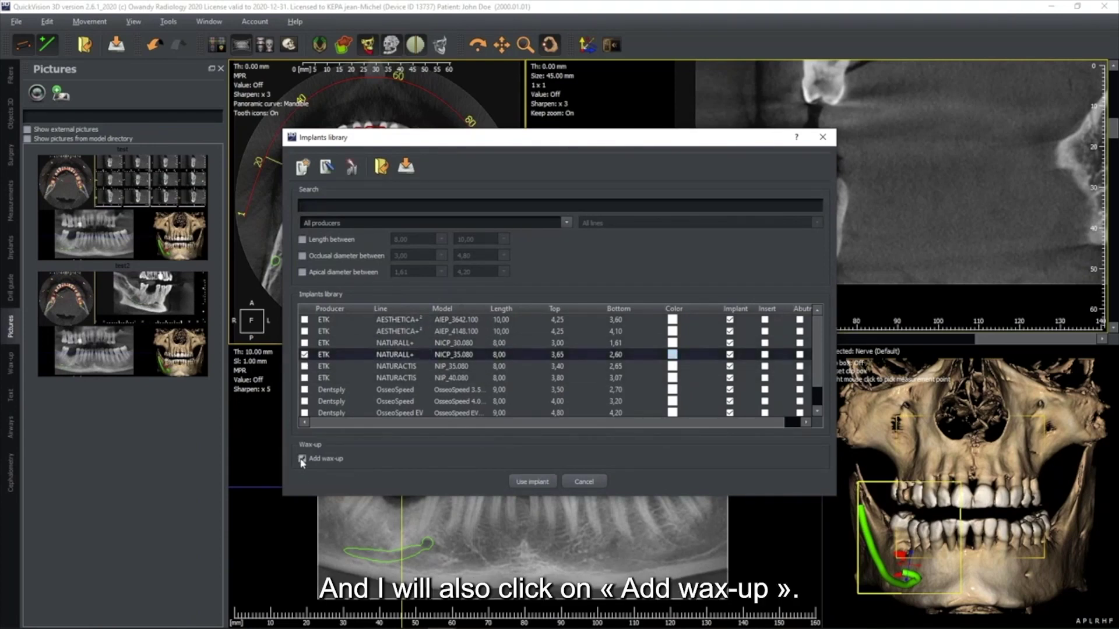
left_click(534, 482)
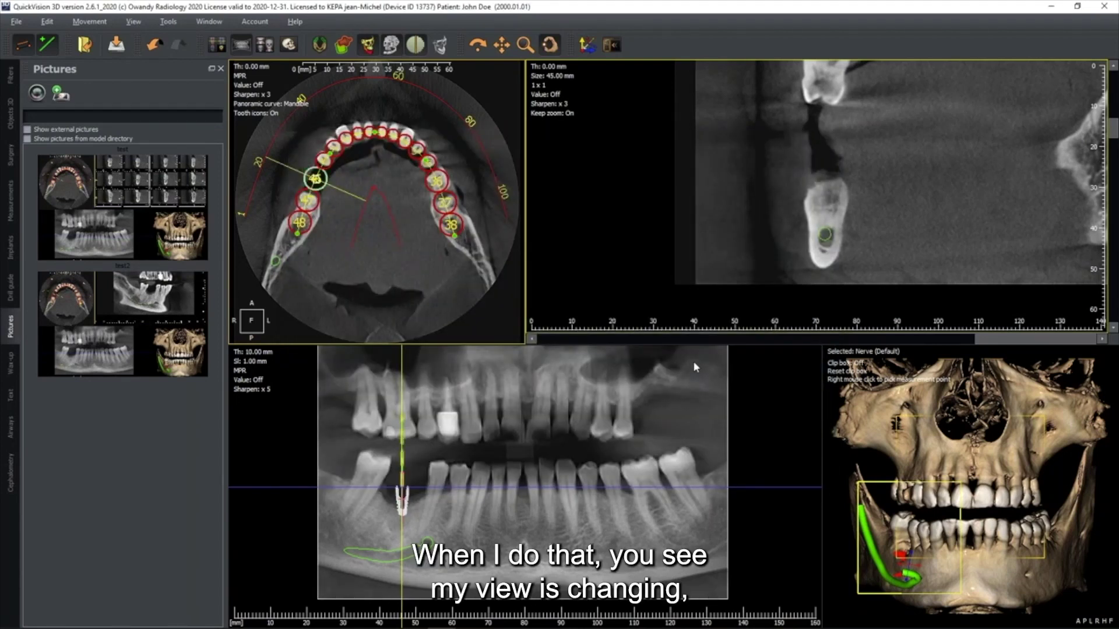
Step: Show the skull around the new implant and crown in the 3D view and examine area 46 from the side
left_click(885, 428)
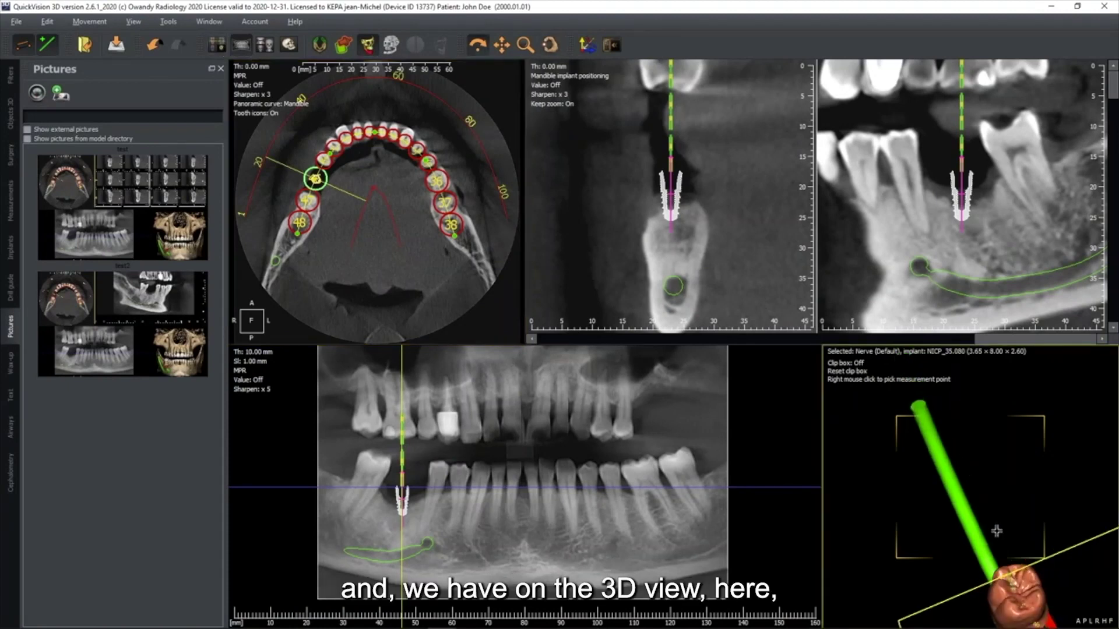
left_click_drag(983, 515, 982, 440)
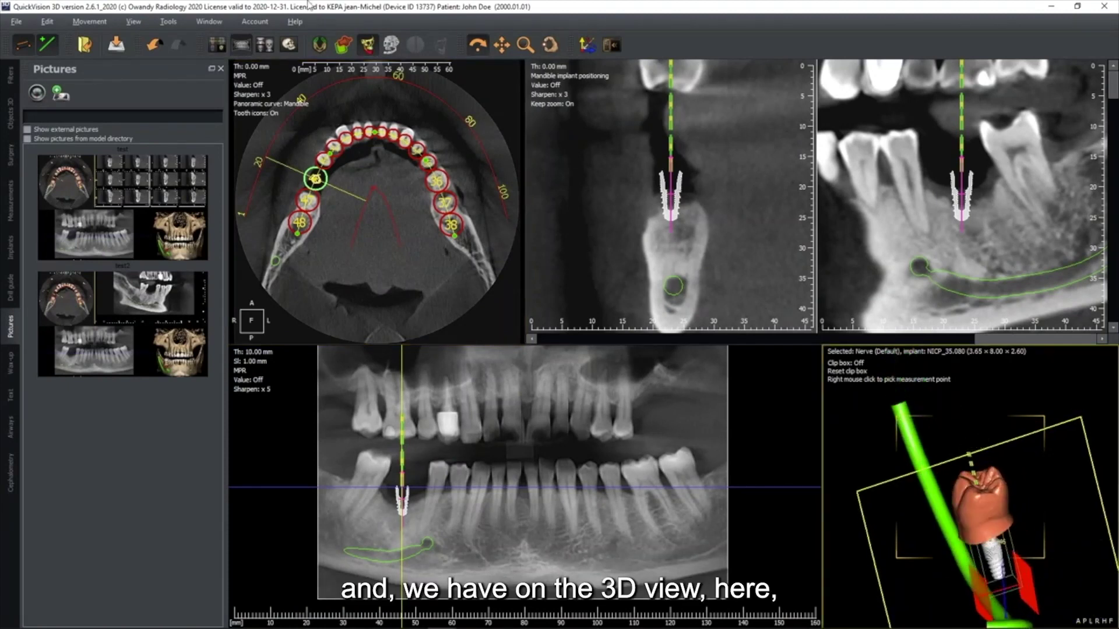
left_click(391, 45)
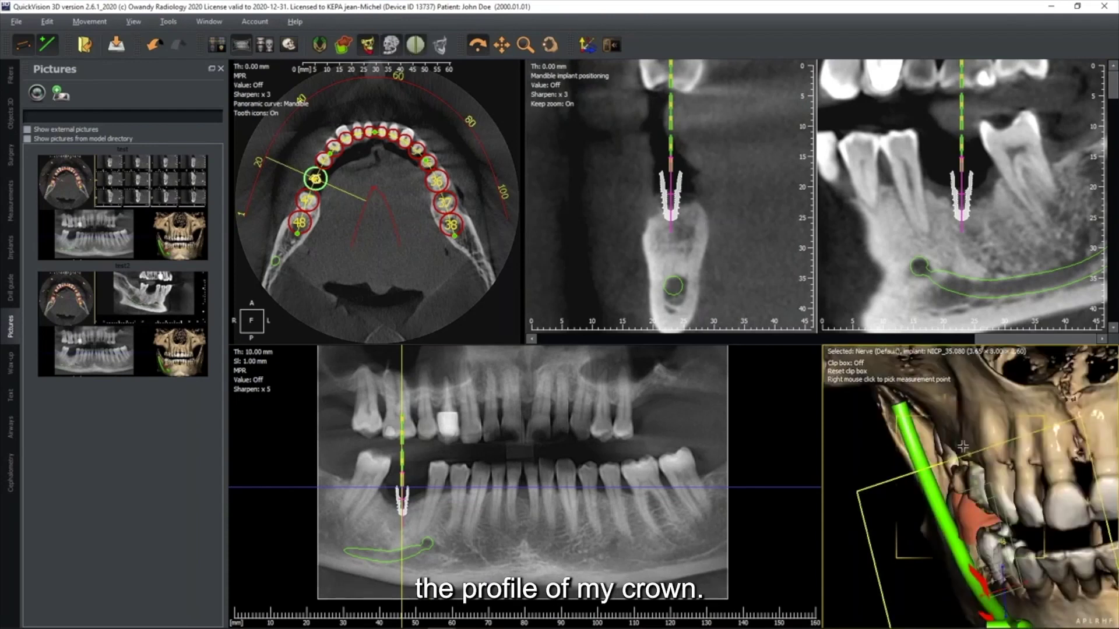
left_click_drag(979, 437, 1002, 428)
scroll(1003, 428, "down", 5)
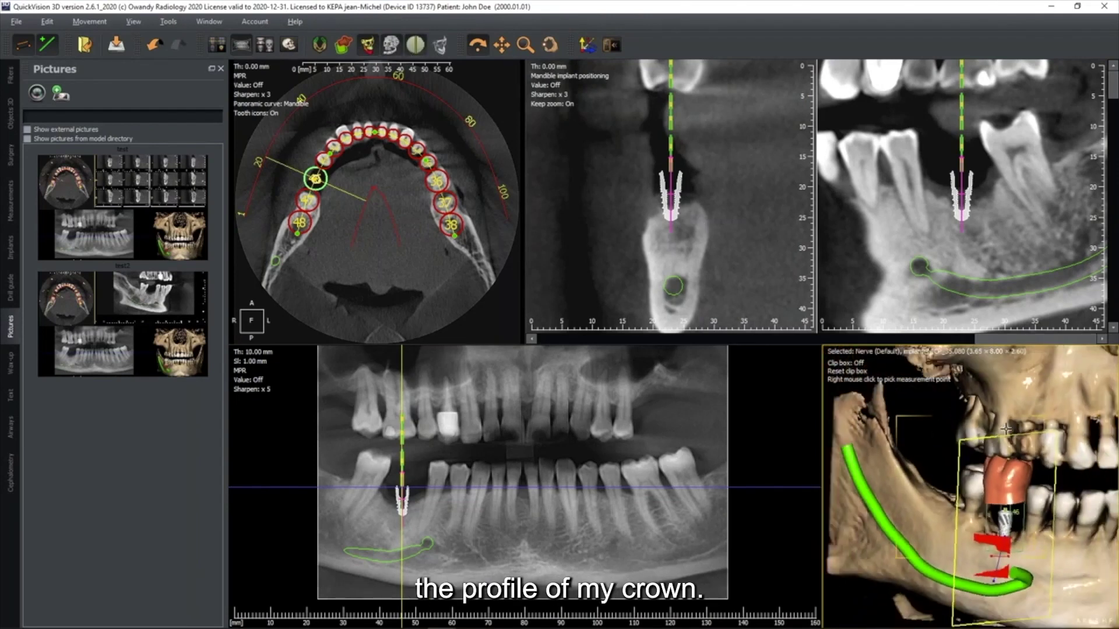
Step: Switch to the coronal, sagittal, axial and 3D layout and show the outline of the tooth 46 crown on the slices
left_click(221, 45)
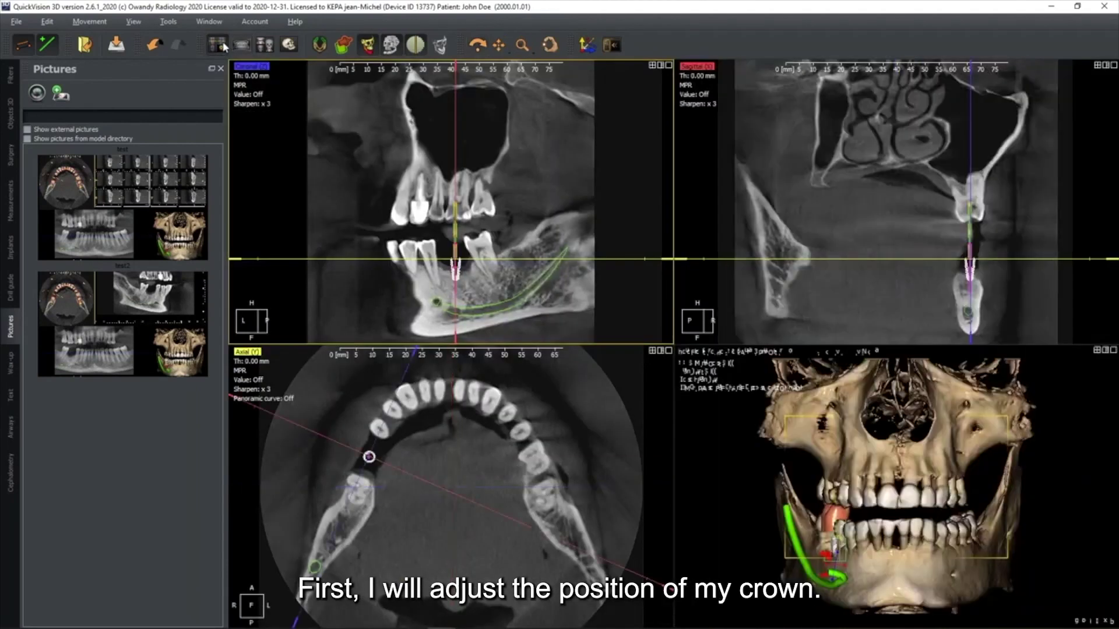
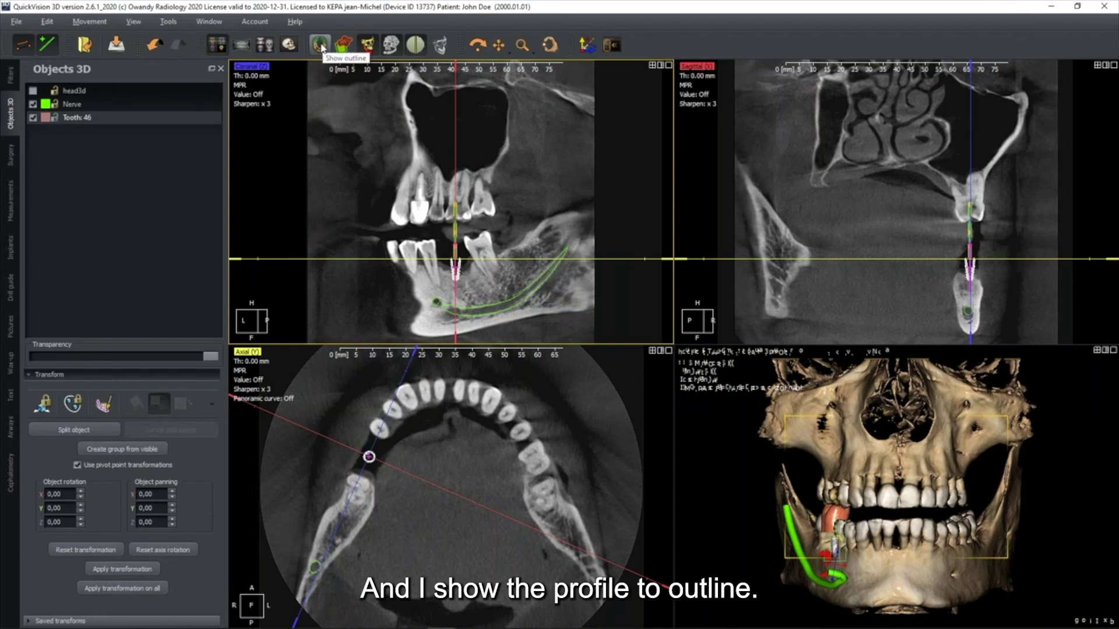
left_click(320, 45)
scroll(527, 234, "up", 3)
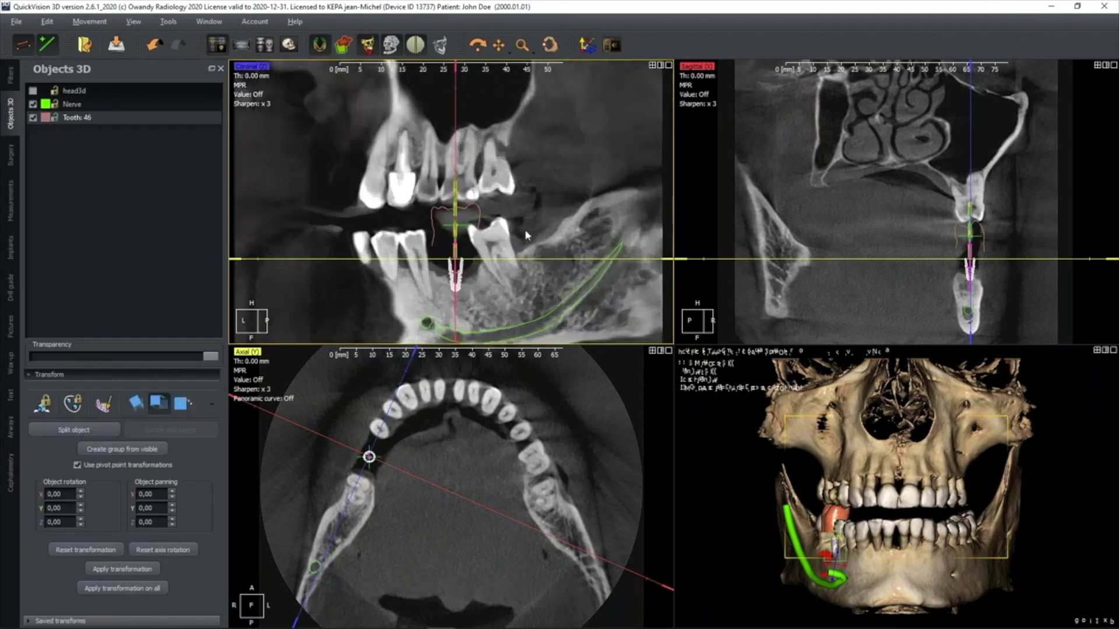
scroll(526, 234, "up", 1)
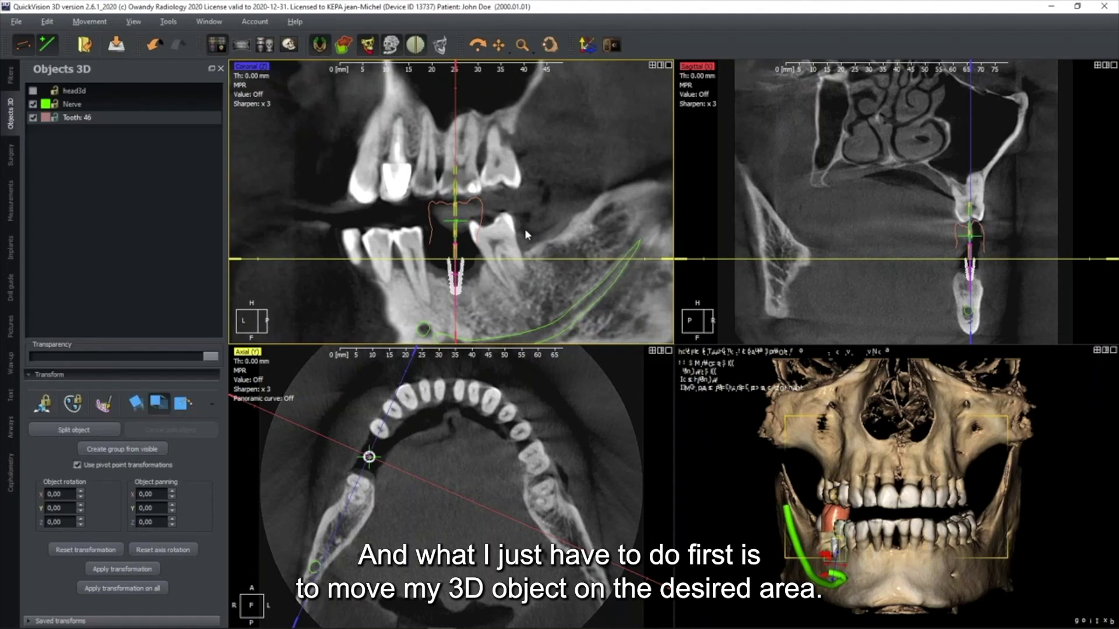
Step: Move the tooth 46 crown down into the gap in the coronal and axial views, and hide the NICP_35.080 implant
left_click(525, 228)
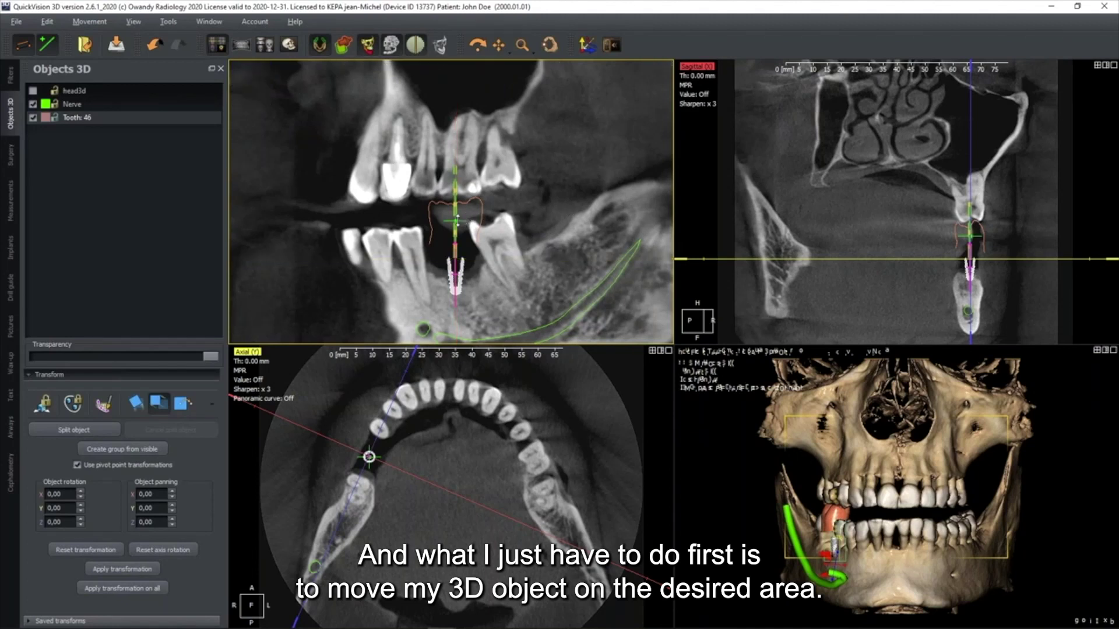
left_click_drag(455, 219, 462, 250)
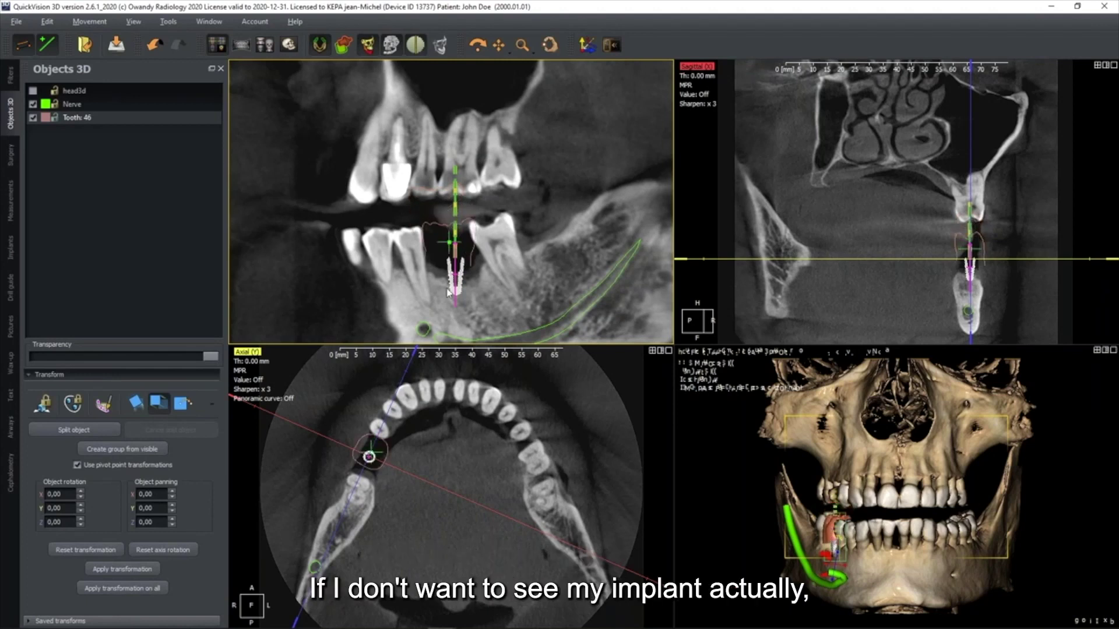
left_click(11, 247)
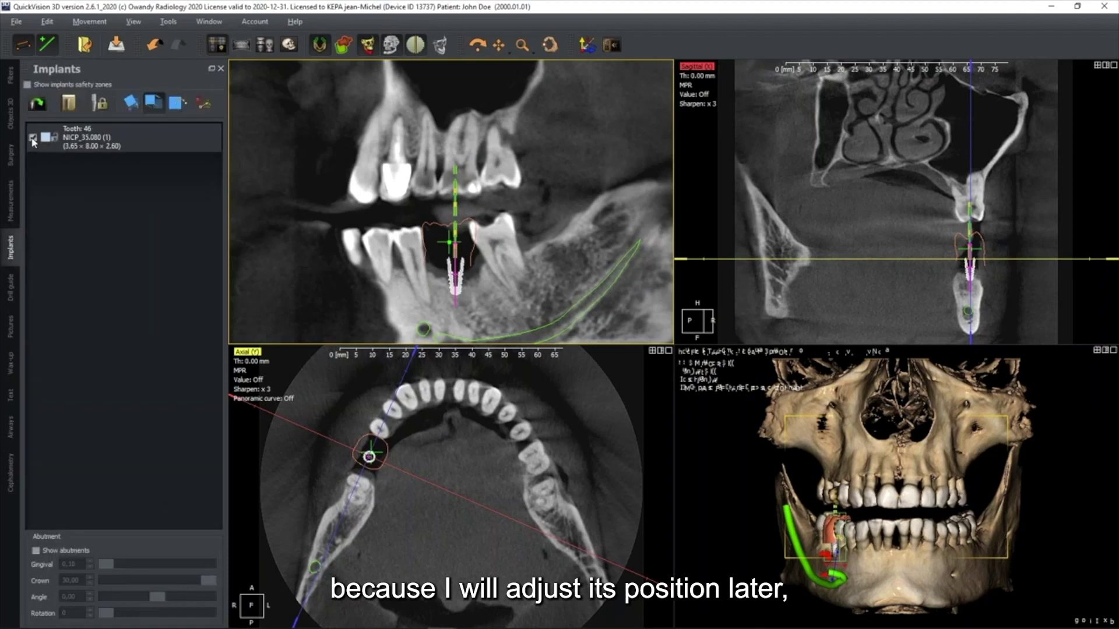
left_click(32, 138)
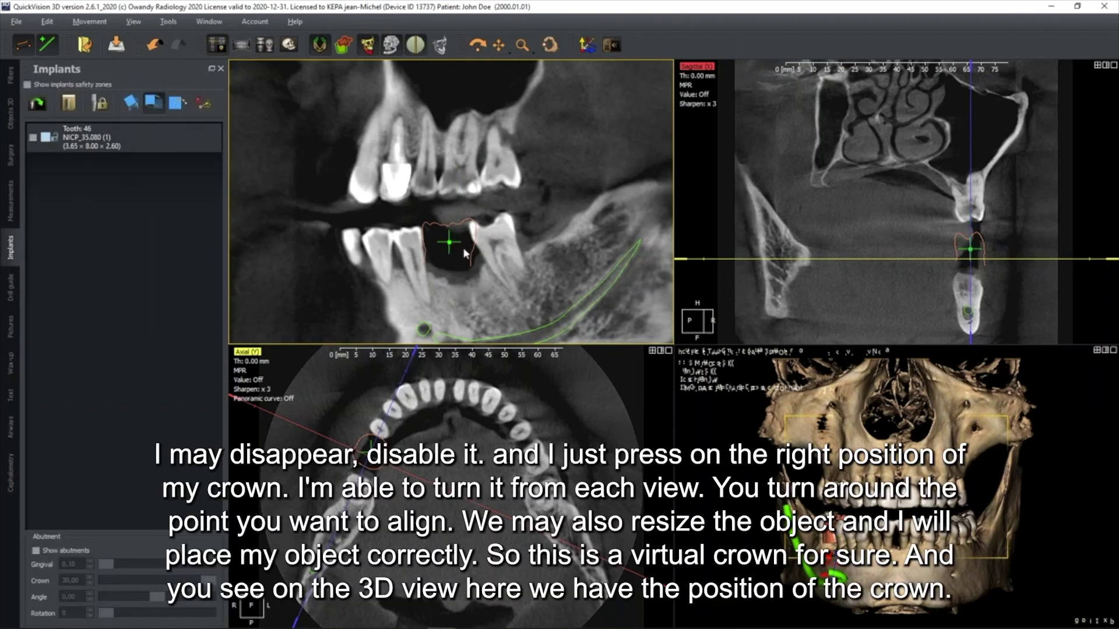
left_click(410, 438)
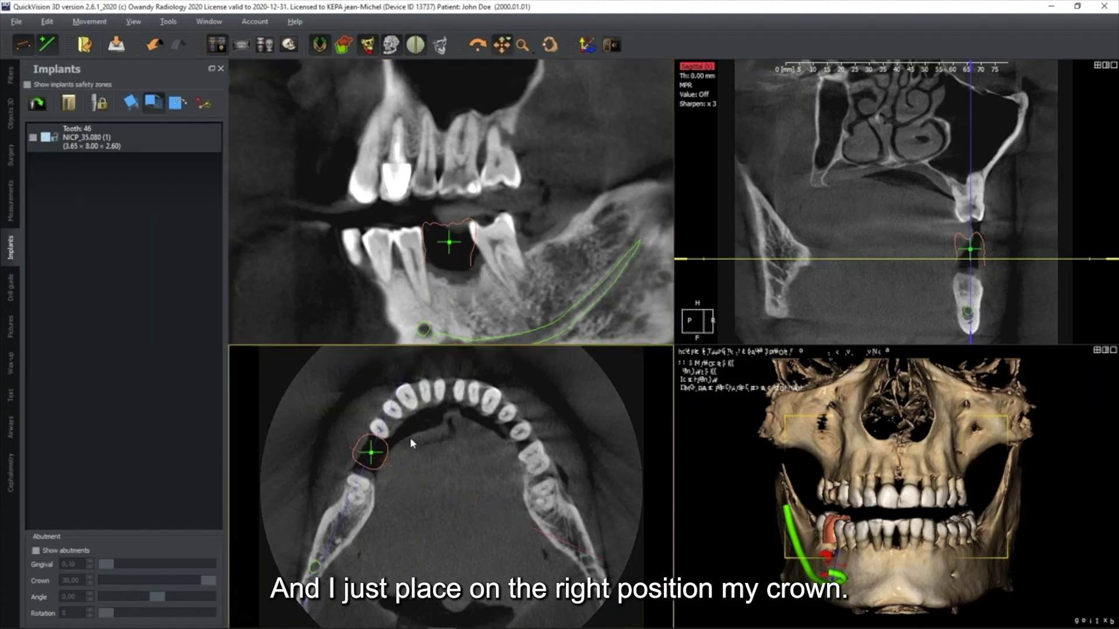
left_click_drag(371, 458, 371, 461)
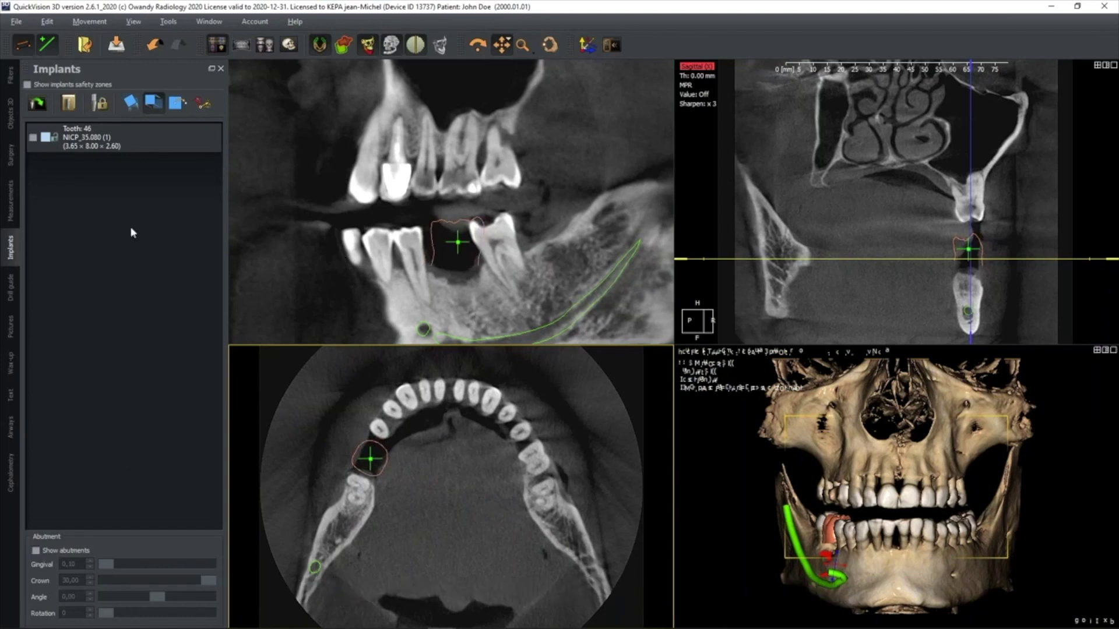
Step: Rotate the tooth 46 crown in the axial and coronal views to align it with the neighbouring teeth
left_click(10, 113)
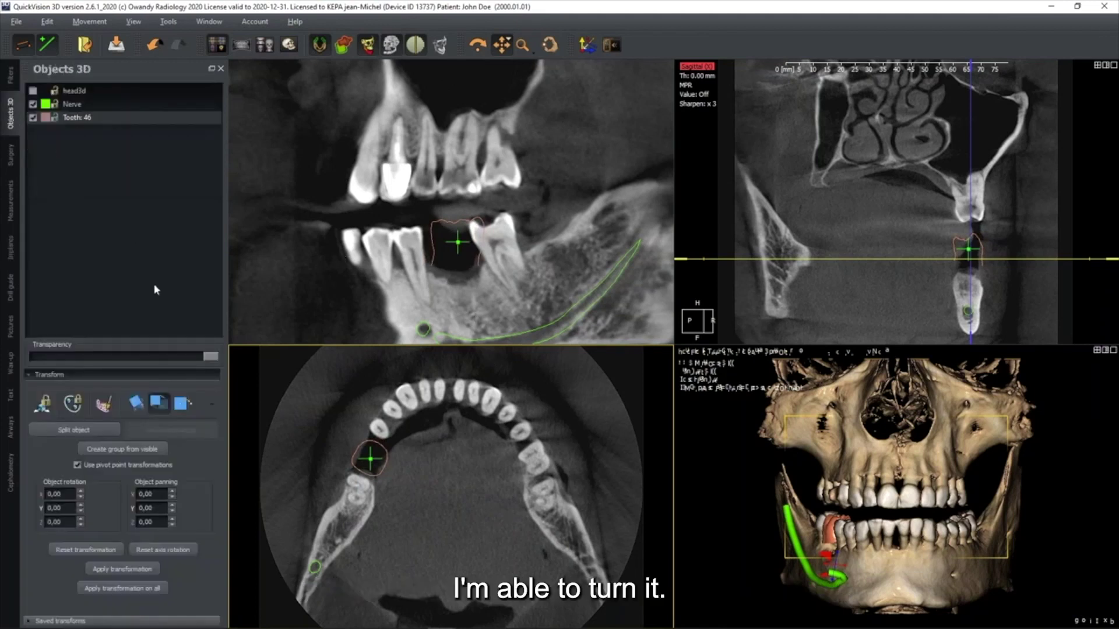
left_click(135, 401)
left_click_drag(407, 420, 441, 354)
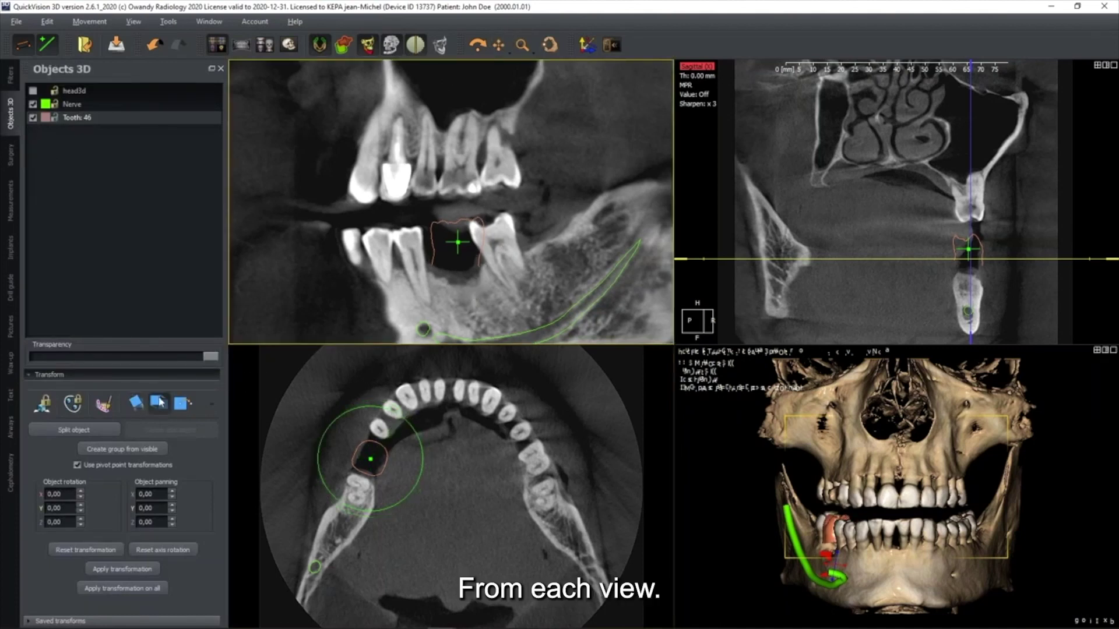
left_click(135, 402)
left_click_drag(502, 212, 499, 213)
Step: Scale the tooth 46 crown slightly smaller and reposition it between the neighbouring teeth in the coronal view
left_click(213, 402)
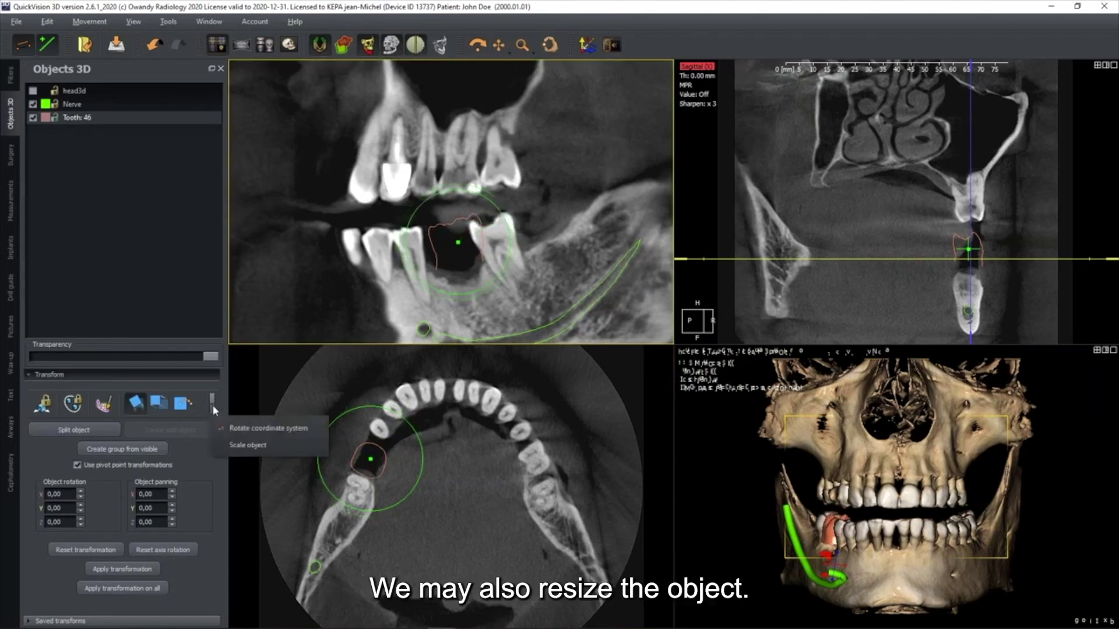
left_click(242, 445)
left_click_drag(454, 258, 456, 240)
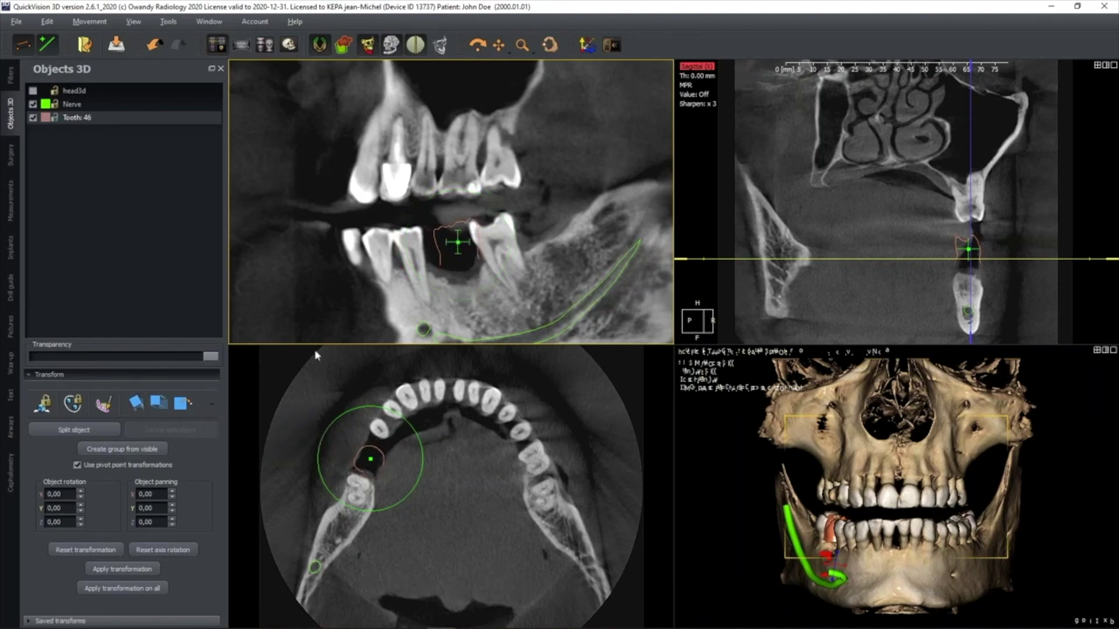
left_click(160, 403)
left_click_drag(454, 244, 450, 246)
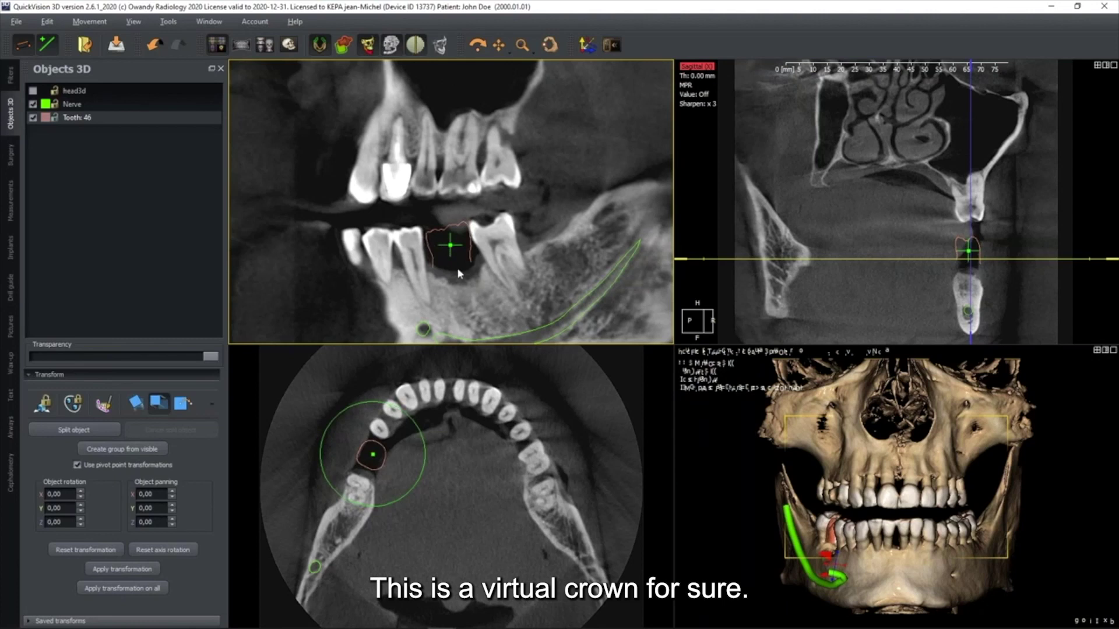
Step: Check the tooth 46 crown's position on the 3D model and rotate the crown slightly in the sagittal view
left_click_drag(884, 483, 924, 493)
middle_click_drag(898, 545, 905, 471)
mouse_move(906, 470)
left_mouse_down()
mouse_move(919, 476)
mouse_move(891, 476)
mouse_move(902, 476)
left_mouse_up()
scroll(981, 201, "up", 3)
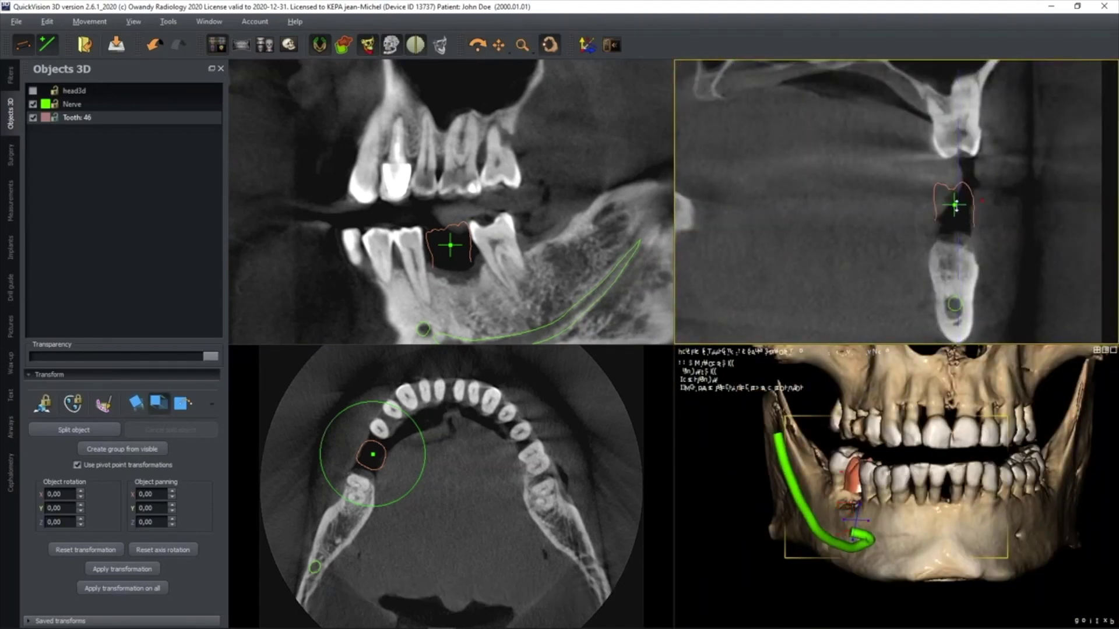
left_click(157, 44)
left_click(550, 43)
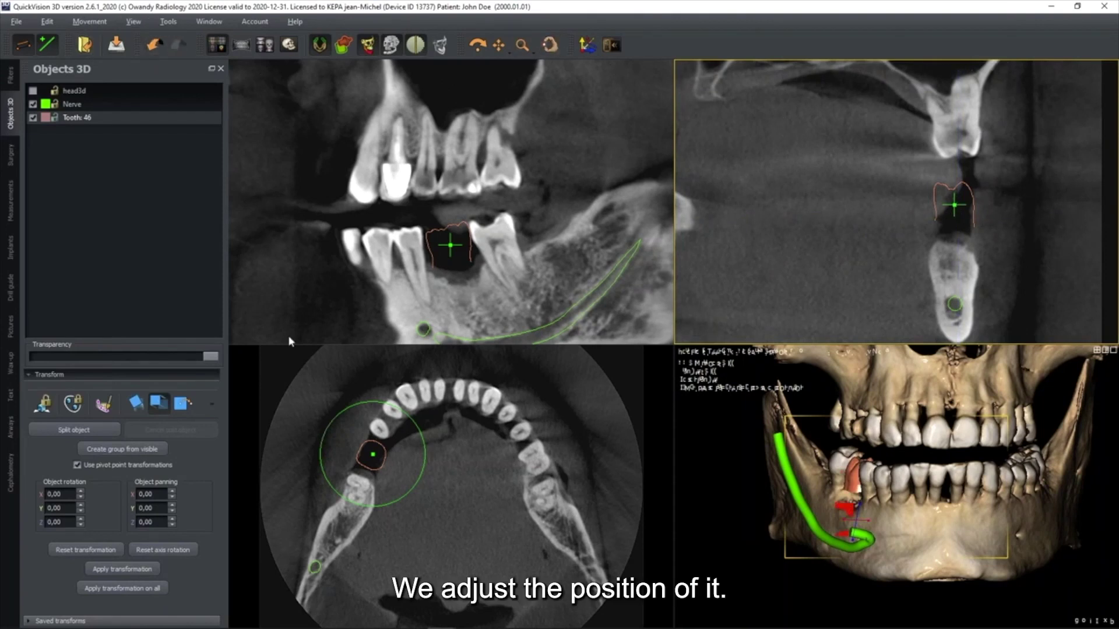
left_click(136, 402)
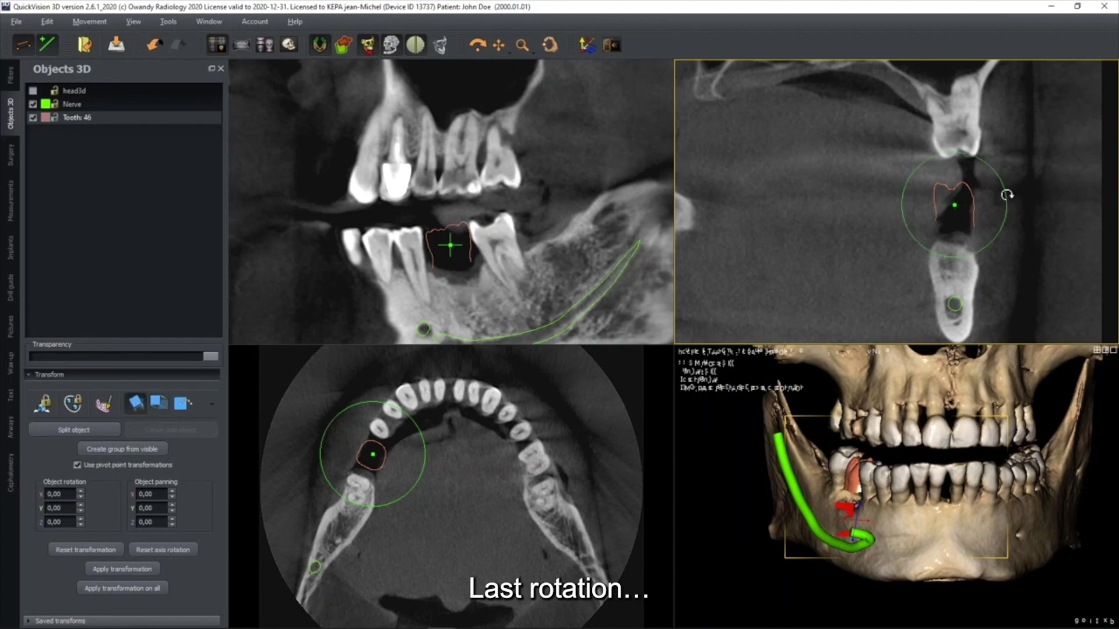
left_click_drag(1002, 188, 975, 256)
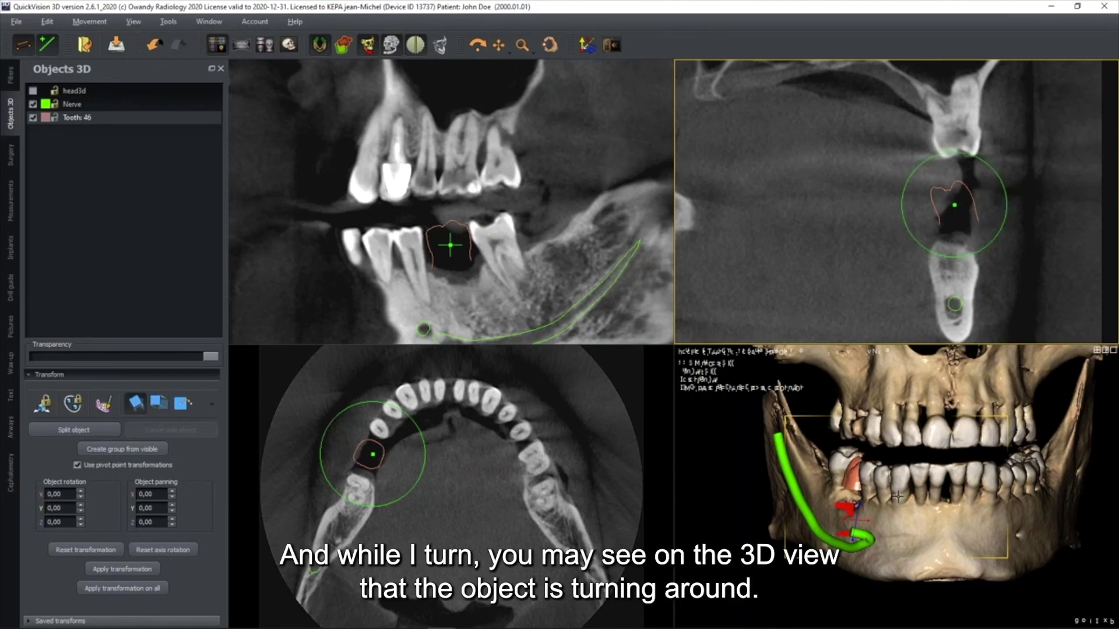
Step: Rotate the tooth 46 crown slightly in the cross-sectional view so that it stands upright above the jawbone
left_click_drag(1006, 211, 1002, 230)
left_click_drag(909, 493, 932, 493)
Step: Crop the 3D volume down to the lower jaw and hide the measurements
scroll(904, 431, "down", 4)
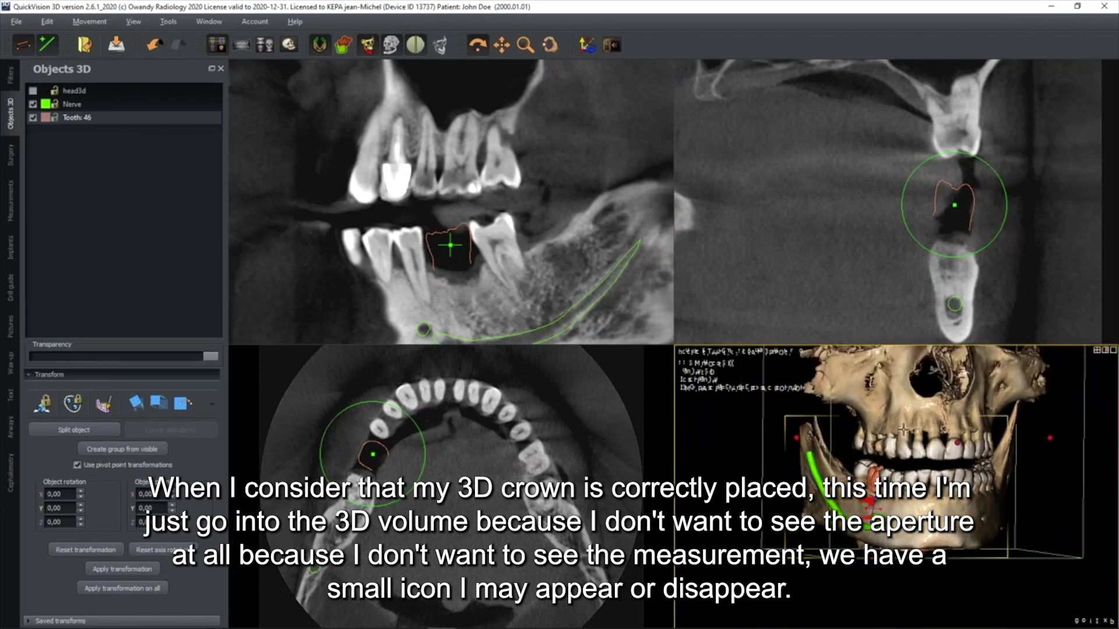
left_click_drag(900, 383, 899, 521)
middle_click_drag(911, 483, 965, 404)
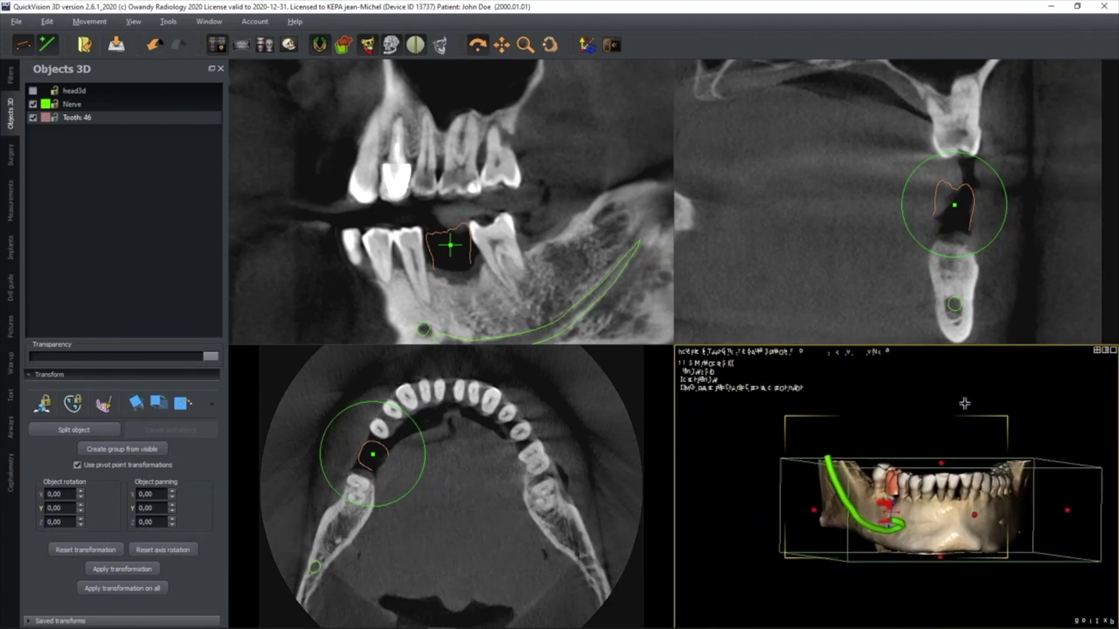
left_click_drag(960, 466, 970, 479)
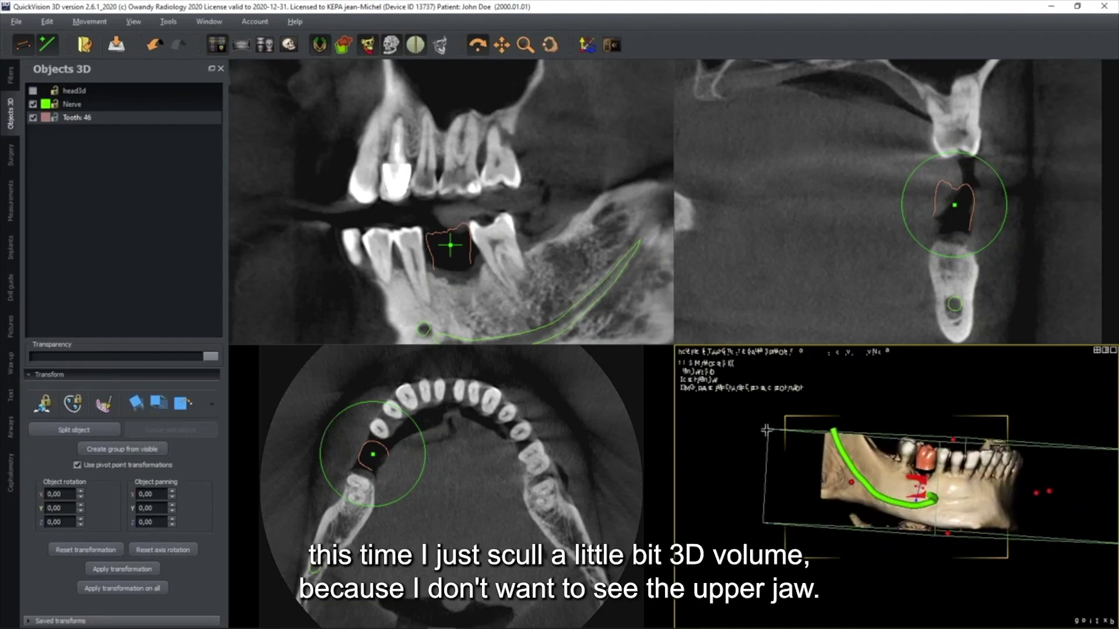
left_click(709, 372)
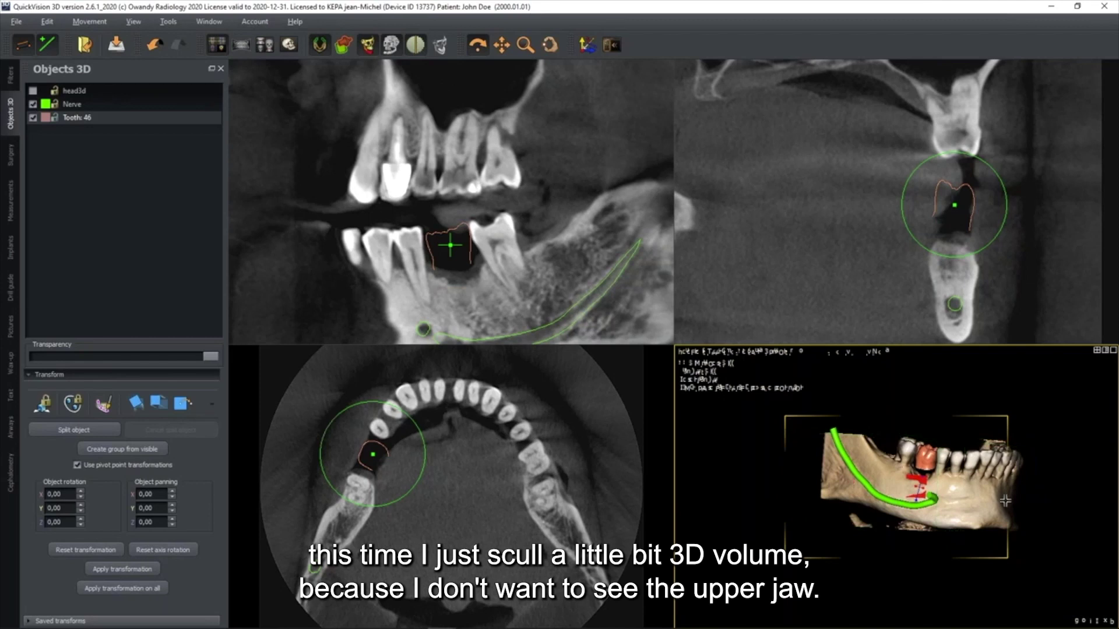
left_click(24, 44)
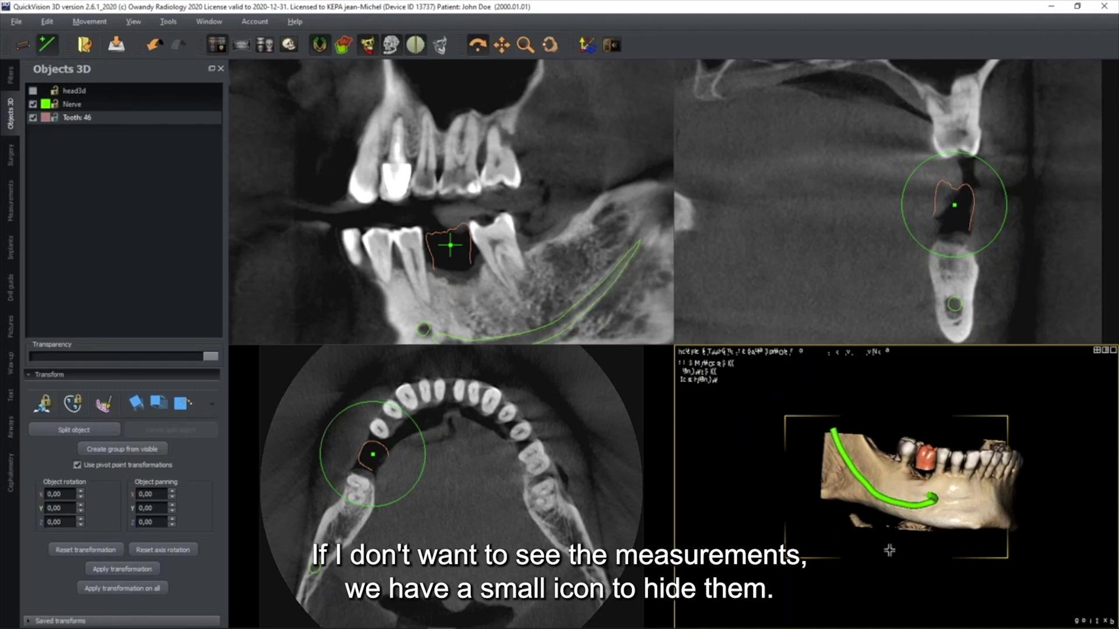
left_click_drag(957, 483, 954, 483)
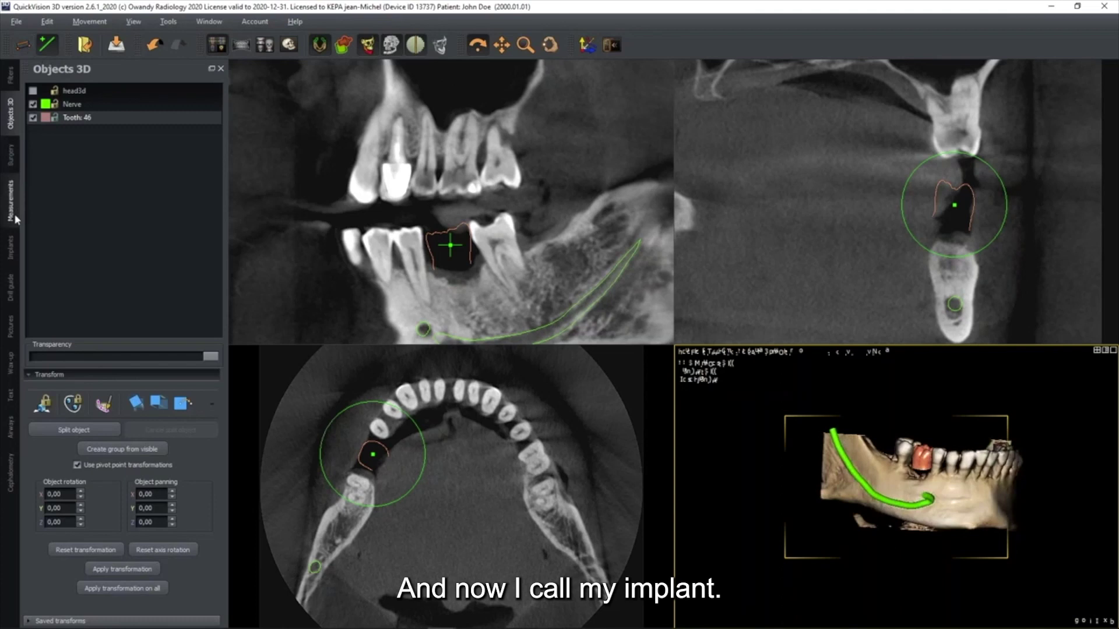
Step: Show the NICP_35.080 implant again and reposition it in the bone beneath the tooth 46 crown
left_click(11, 248)
left_click(33, 138)
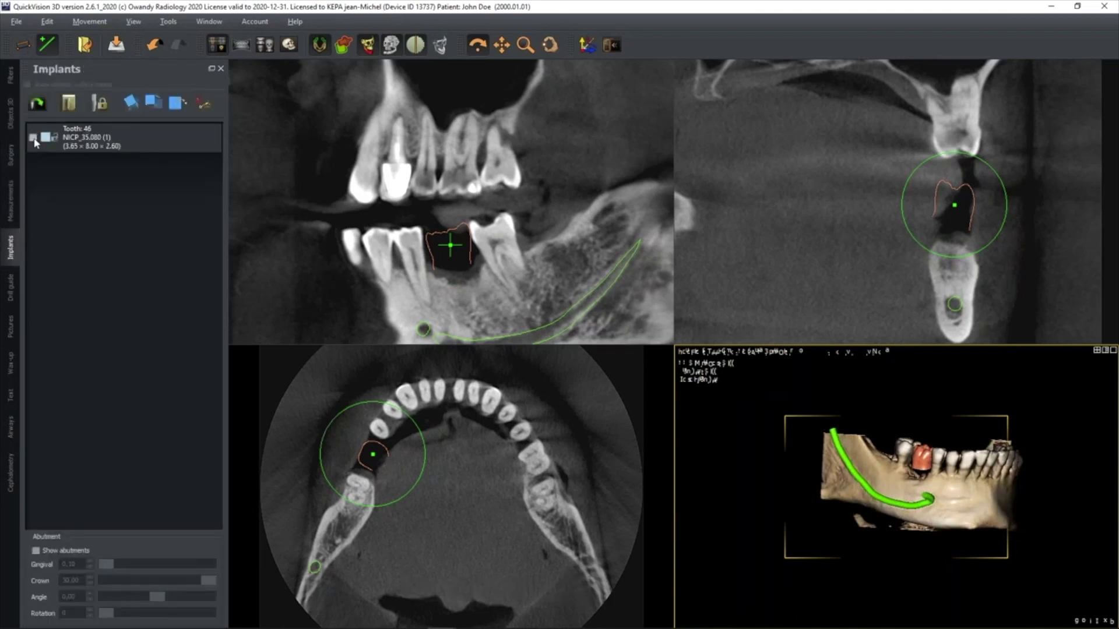
scroll(526, 259, "down", 1)
middle_click_drag(514, 288, 526, 250)
left_click_drag(468, 238, 475, 258)
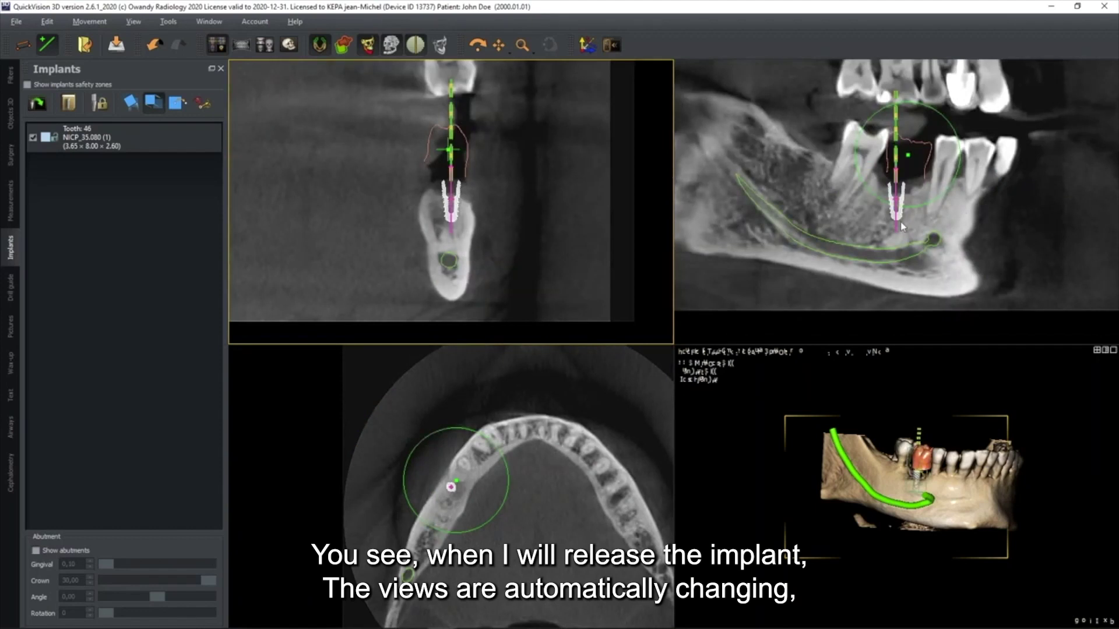
Step: Tilt the implant in the lengthwise jaw view and shift the tooth 46 crown slightly to centre it on the implant axis
left_click_drag(900, 227, 893, 228)
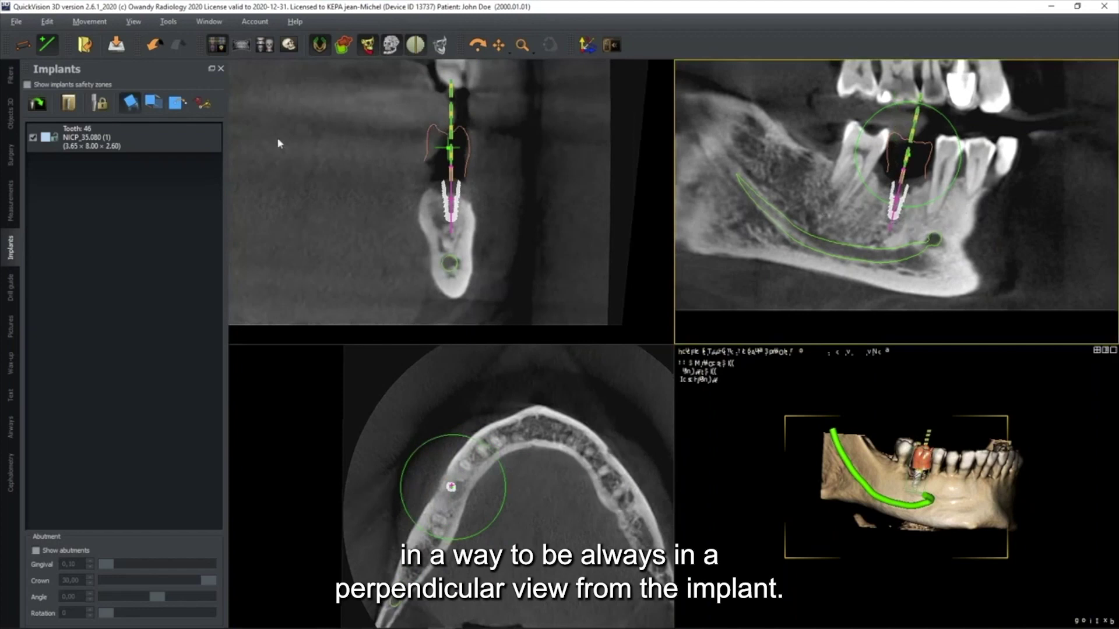
left_click(10, 113)
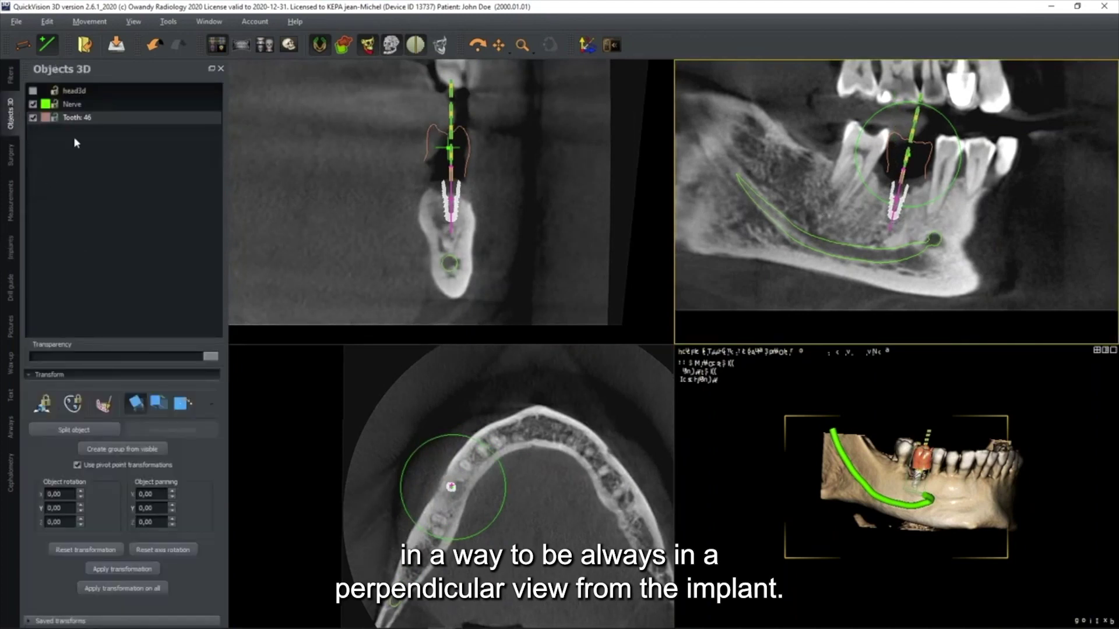
left_click(154, 402)
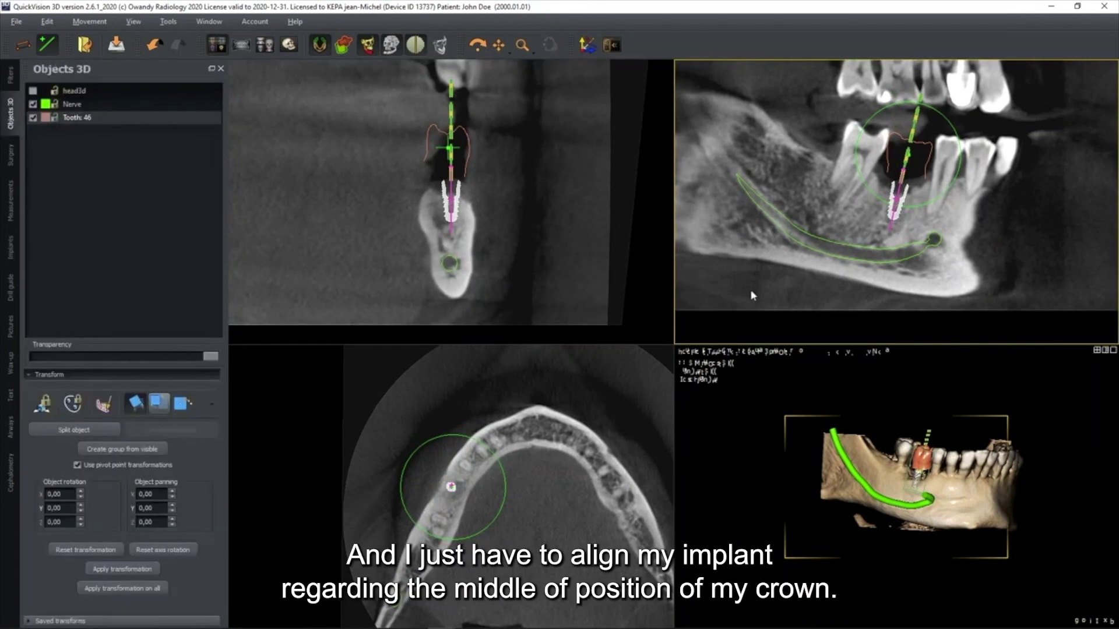
left_click_drag(894, 202, 896, 203)
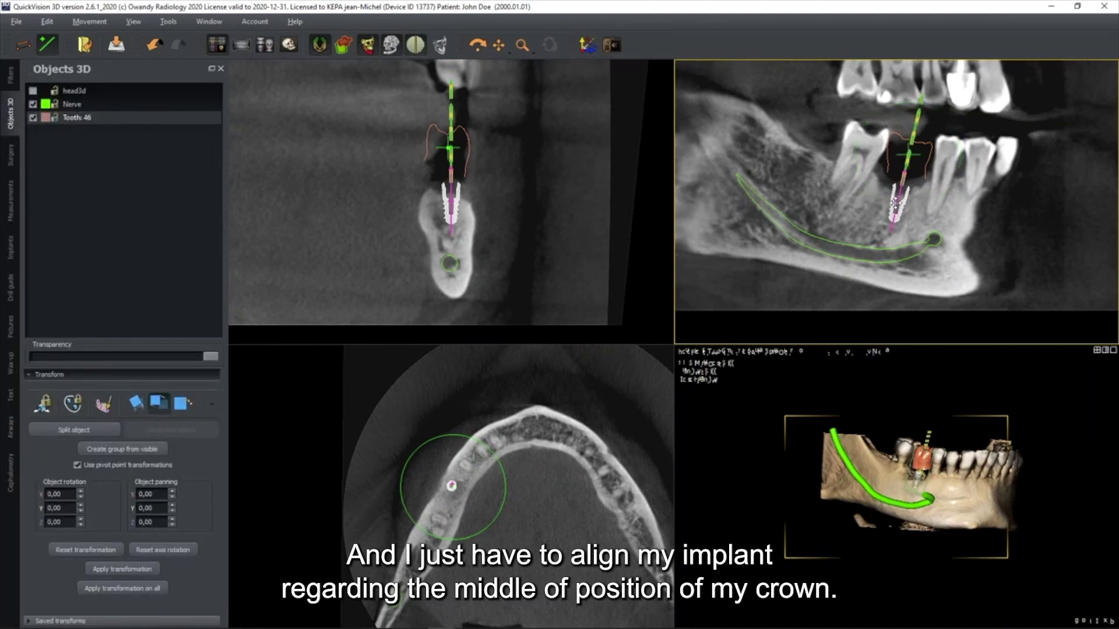
Step: Rotate the implant slightly in the cross-sectional view to align its axis with the middle of the crown
scroll(895, 204, "up", 3)
scroll(496, 197, "up", 4)
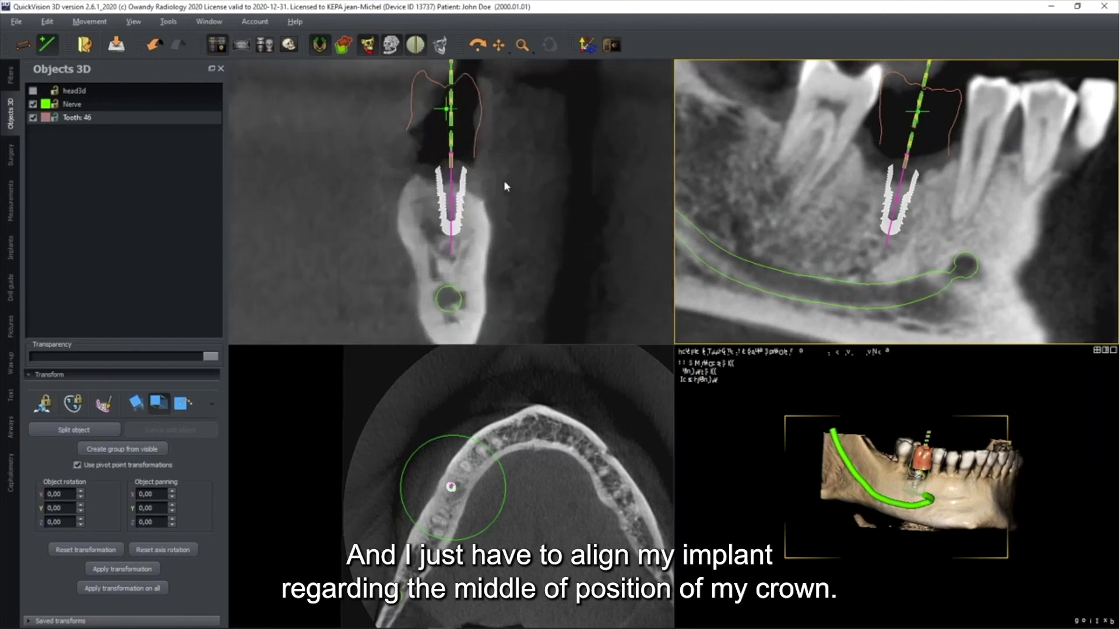
left_click_drag(448, 246, 452, 247)
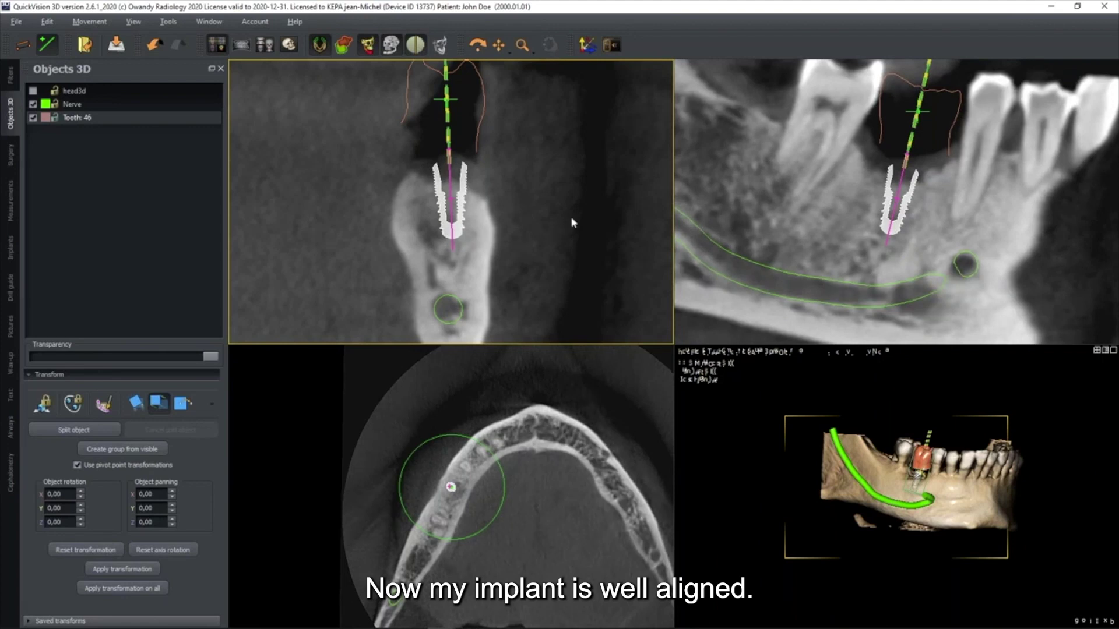
scroll(583, 221, "down", 4)
scroll(812, 216, "down", 2)
scroll(812, 216, "down", 1)
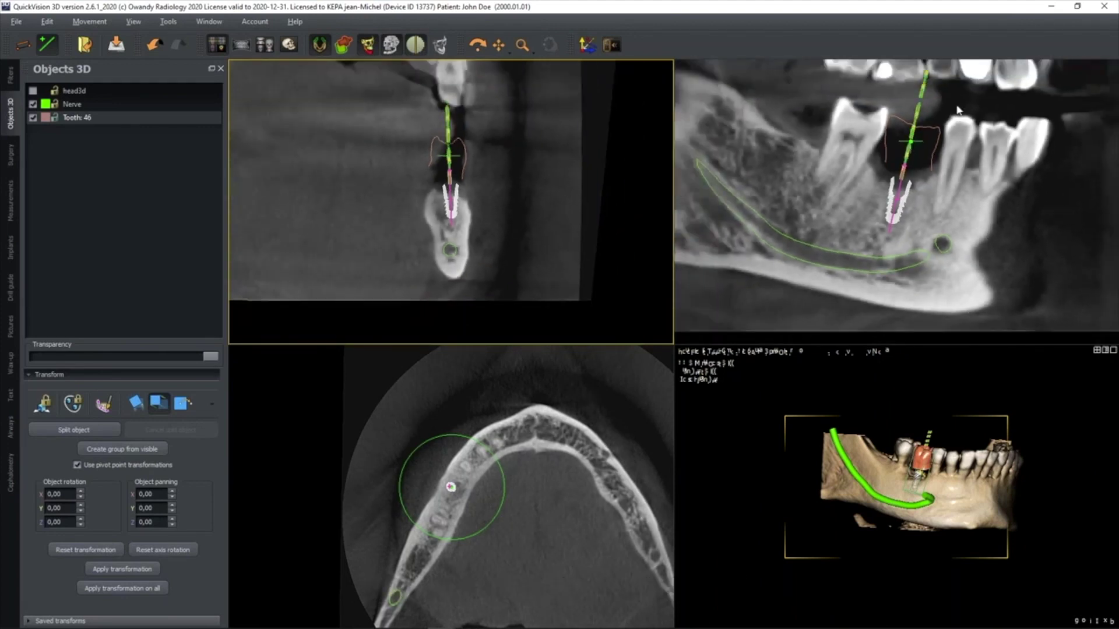
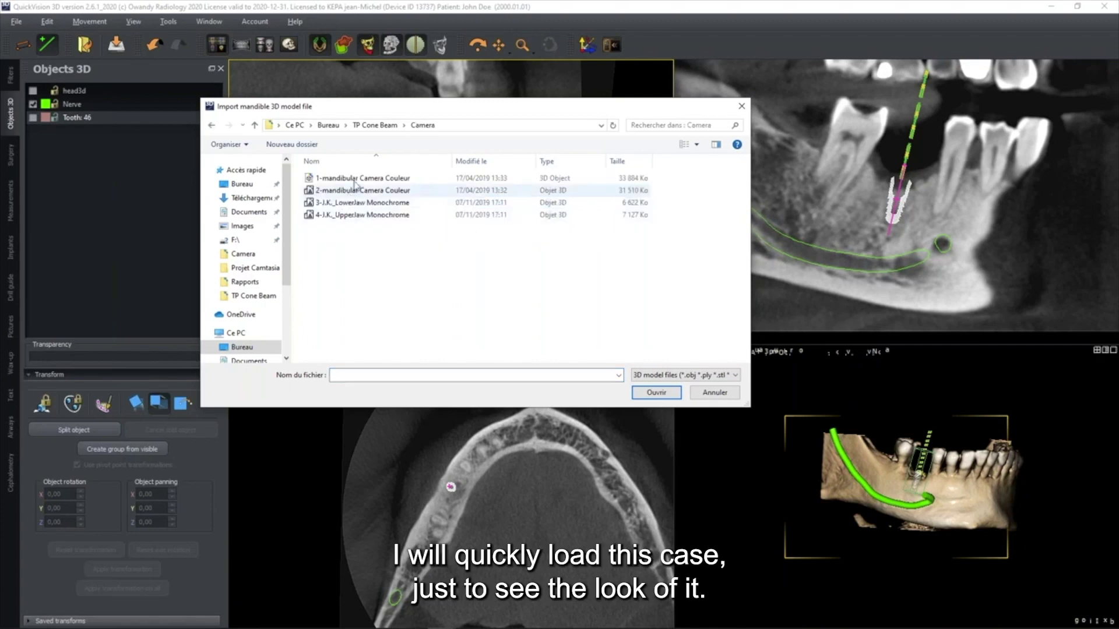
Step: Import 1-mandibular Camera Couleur as the mandible 3D model and inspect it above the CBCT jaw in an enlarged 3D view
double_click(352, 178)
left_click(570, 387)
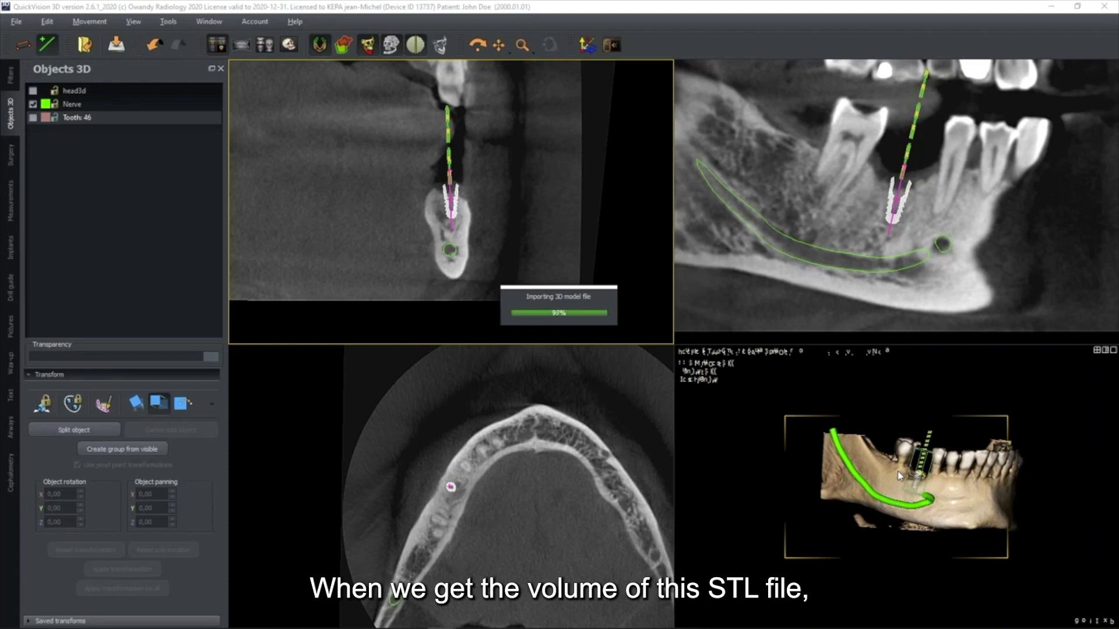
double_click(943, 490)
scroll(687, 369, "up", 5)
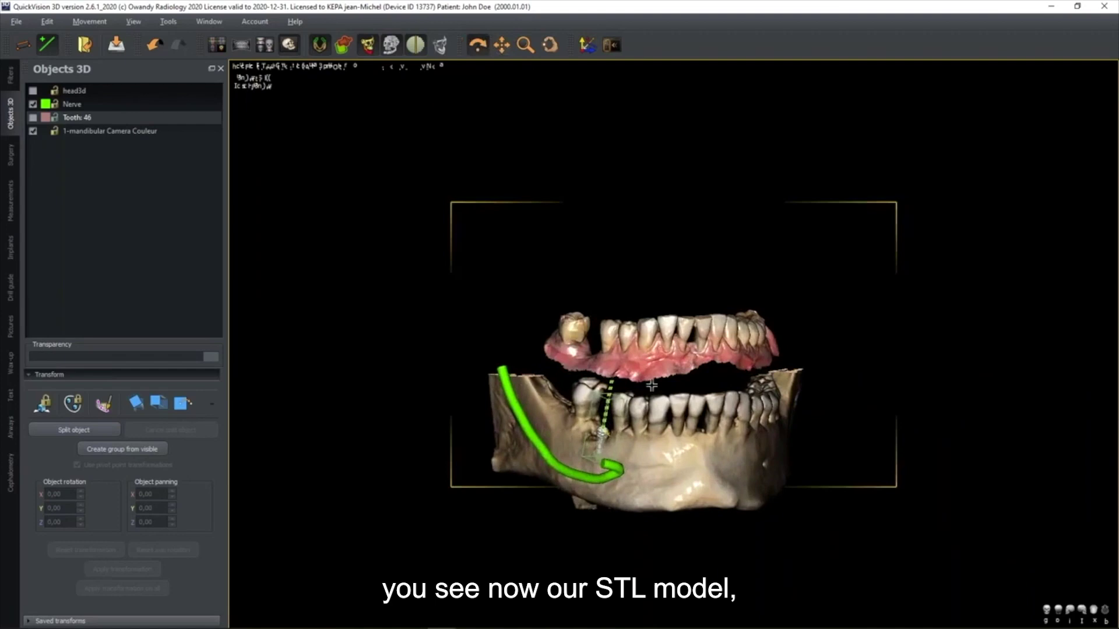
mouse_move(688, 306)
left_mouse_down()
mouse_move(589, 314)
mouse_move(697, 332)
mouse_move(689, 302)
left_mouse_up()
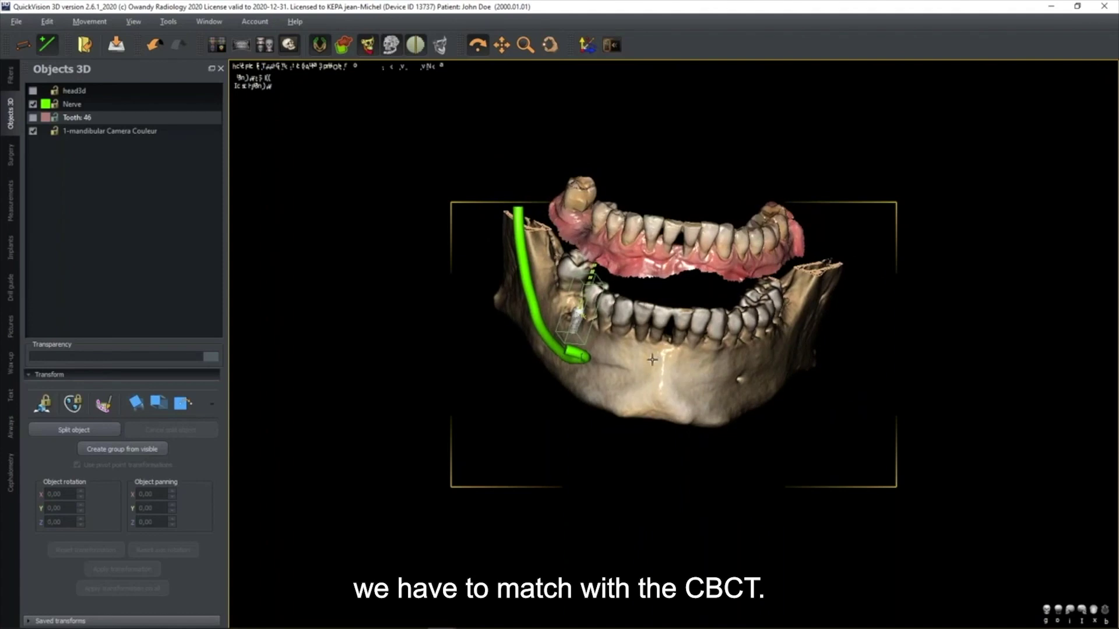
Step: Delete the 1-mandibular Camera Couleur object and restore the multi-view layout
left_click(98, 135)
right_click(97, 133)
left_click(117, 155)
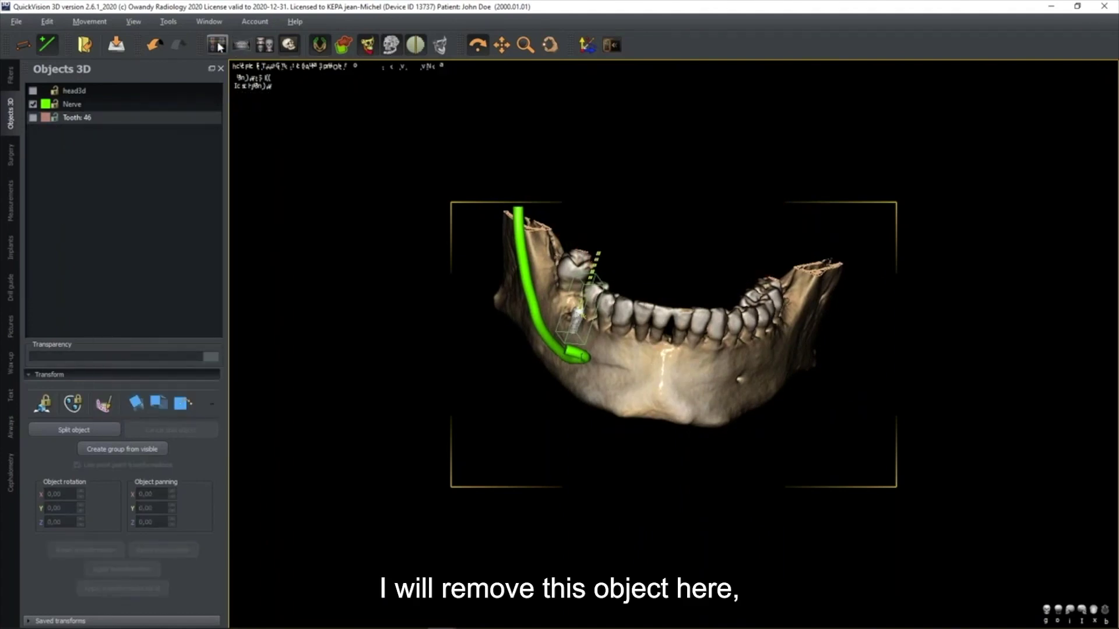
left_click(217, 43)
Step: Import 181012-SLT Mandibulaire sur platre JMK from the Platres folder as the mandible 3D model
left_click(17, 22)
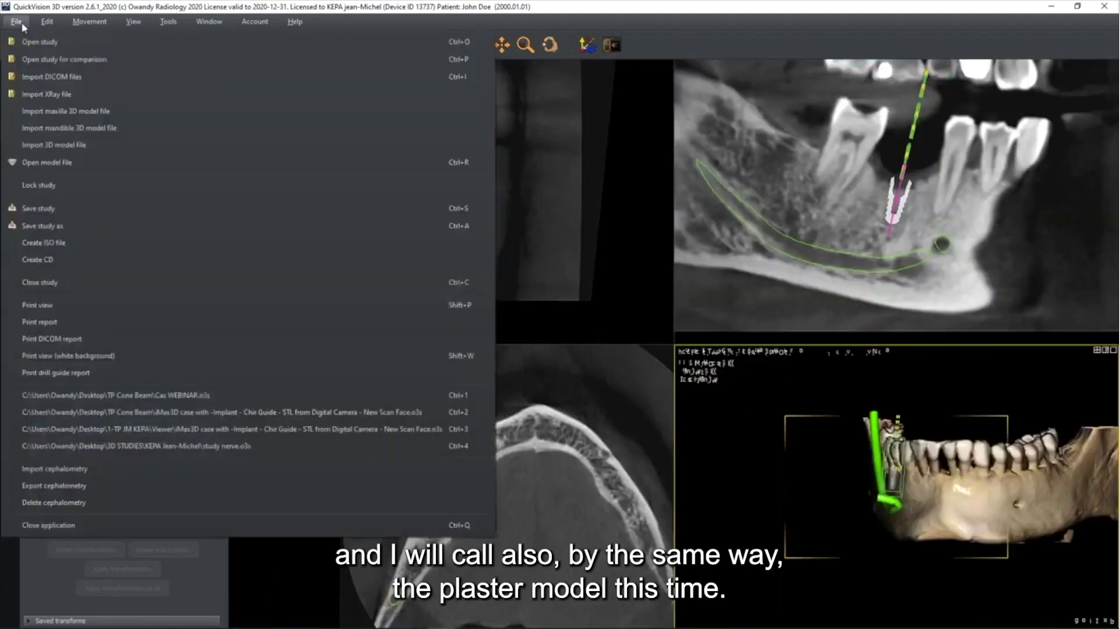
left_click(64, 127)
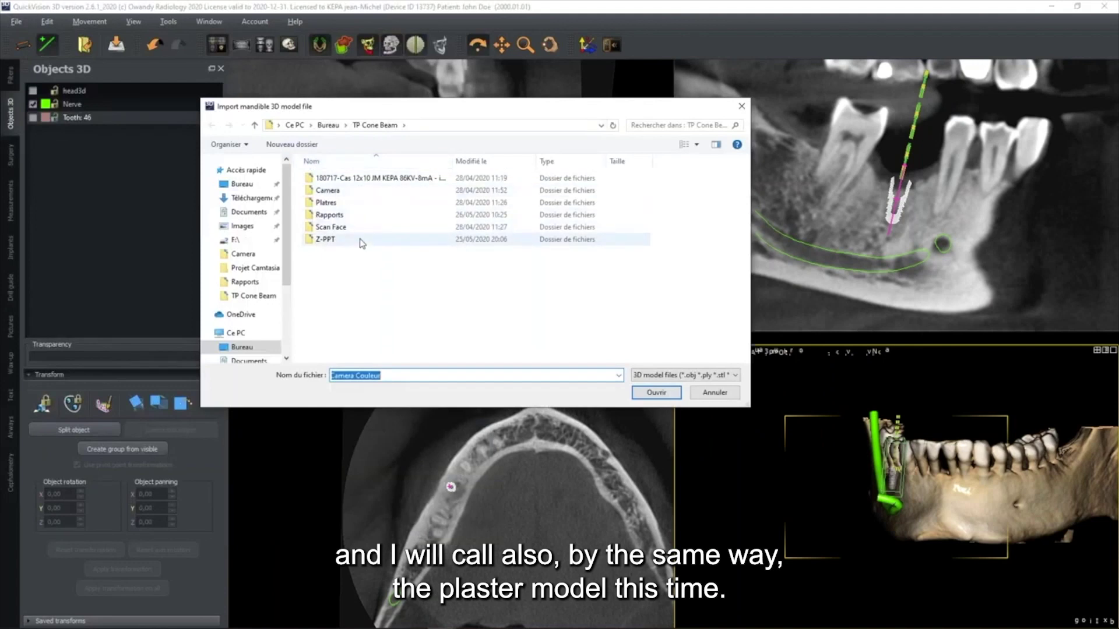
double_click(328, 203)
double_click(364, 190)
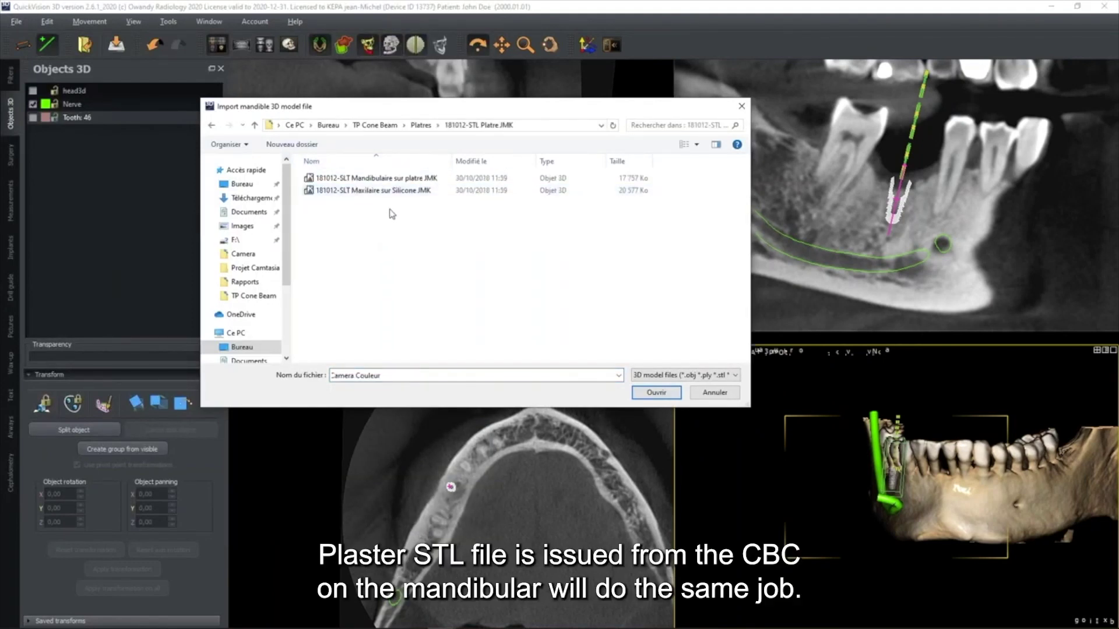
double_click(376, 177)
left_click(555, 380)
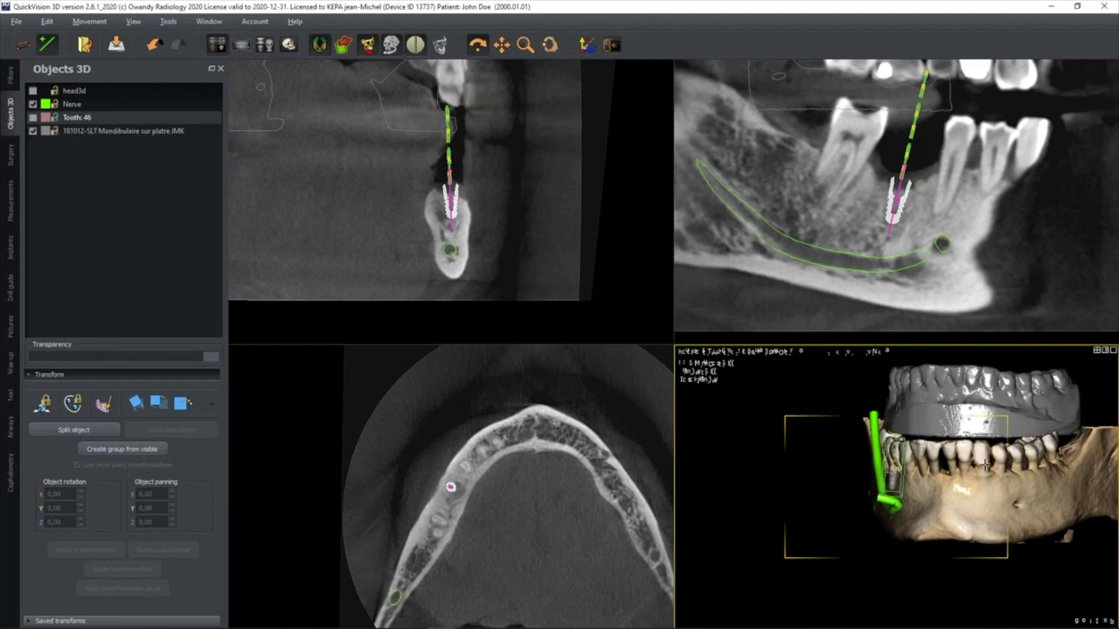
Step: Change the plaster mandible model's colour to orange-yellow #ffaa00
left_click(46, 133)
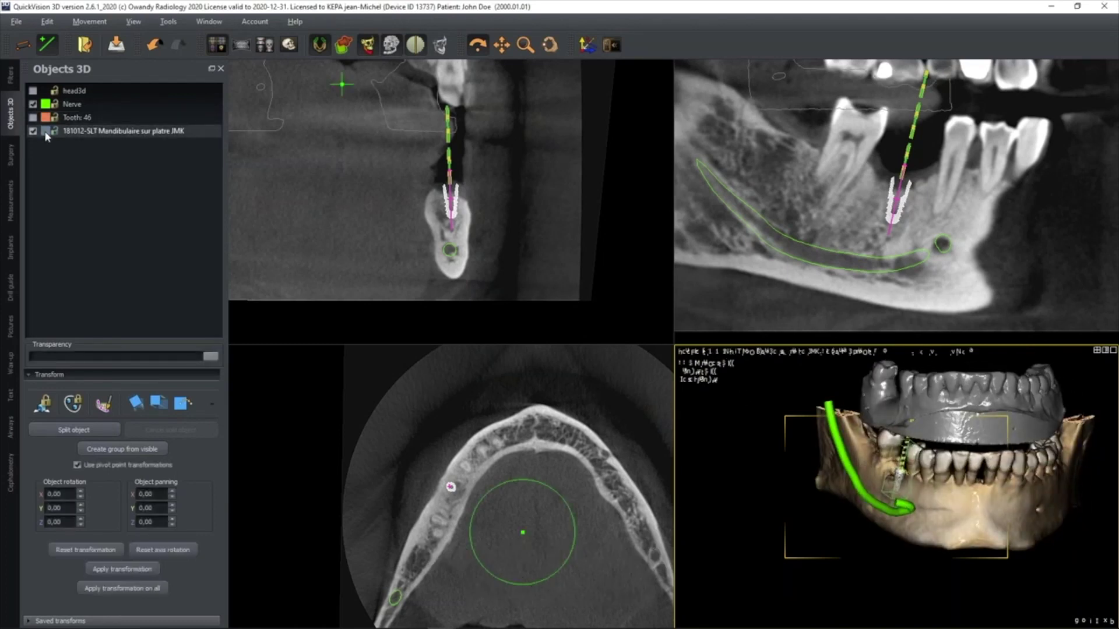
left_click(45, 132)
left_click(504, 267)
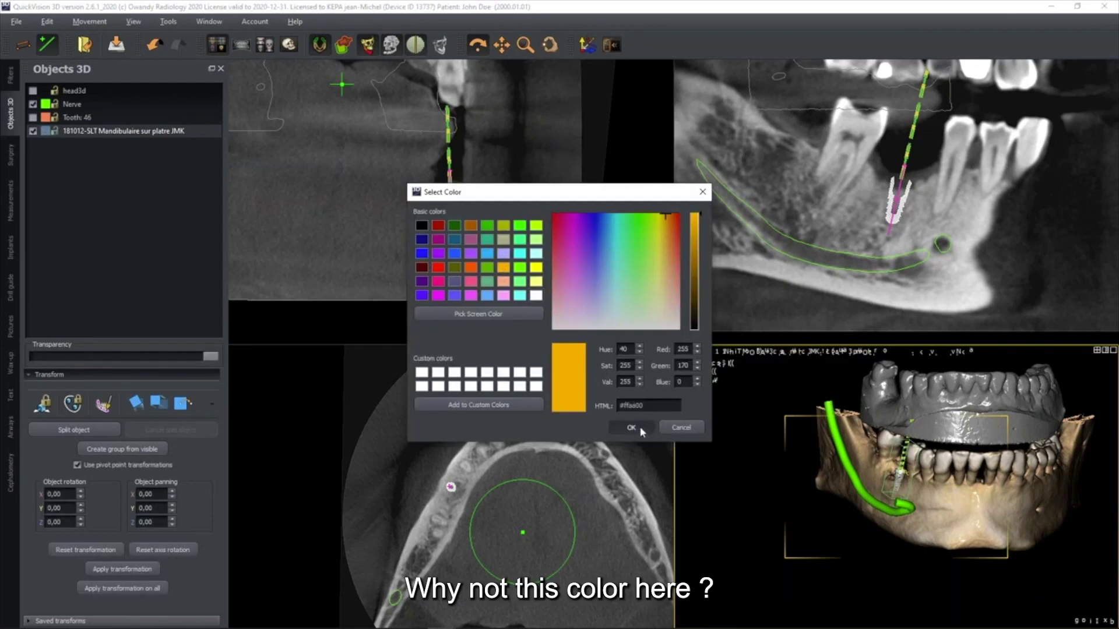
left_click(631, 428)
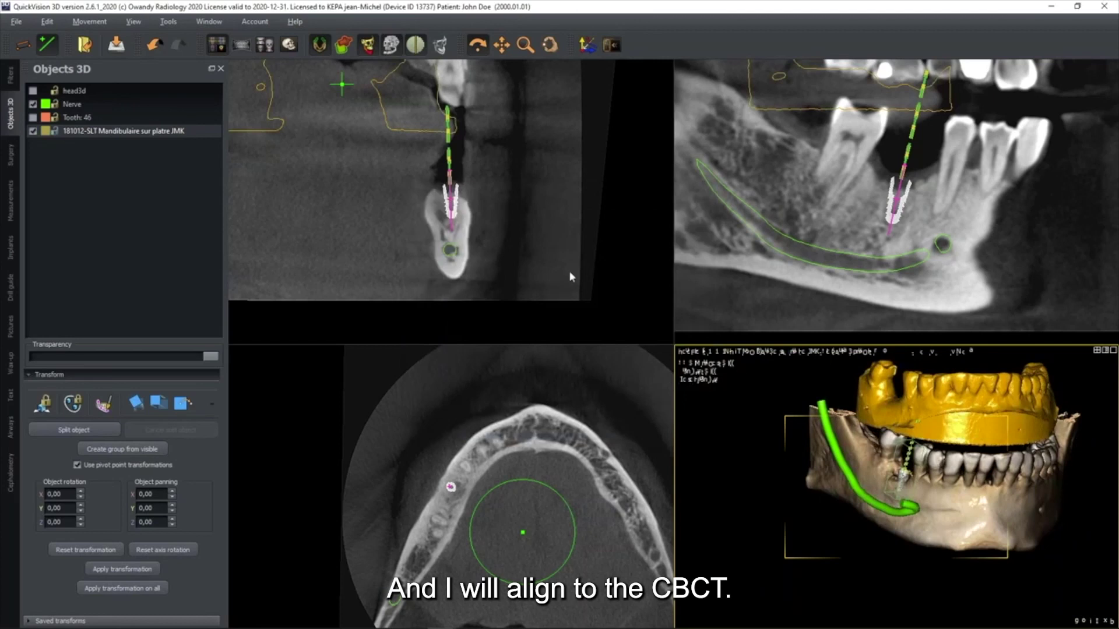
Step: Switch to the model alignment layout and orient the plaster mandible model to show its chewing surfaces from above
left_click(264, 45)
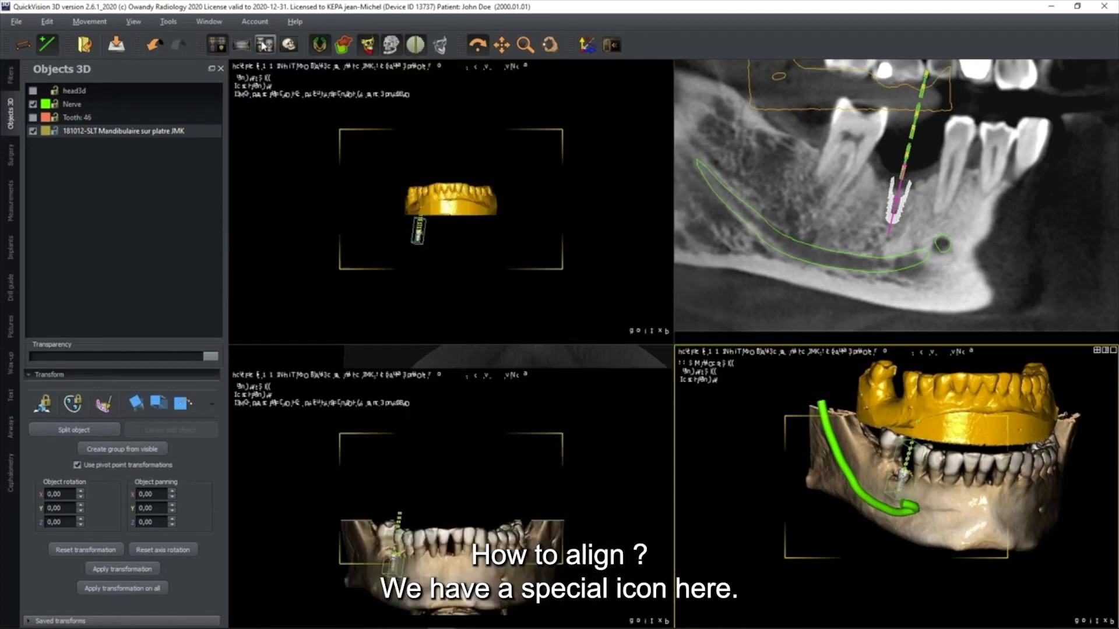
left_click_drag(463, 207, 461, 233)
scroll(461, 231, "up", 7)
middle_click_drag(471, 217, 476, 187)
left_click_drag(478, 204, 483, 188)
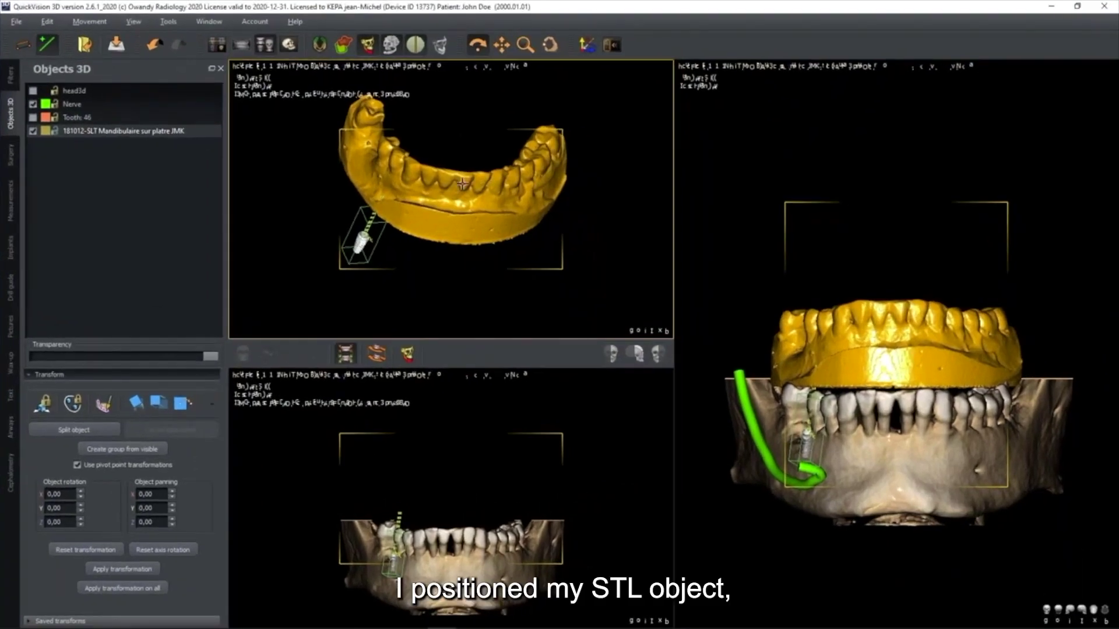
left_click_drag(570, 208, 558, 231)
left_click_drag(446, 214, 454, 216)
Step: Orient the CBCT jaw to match the plaster model's view from above and synchronize the movement of both views
left_click_drag(457, 530, 457, 557)
scroll(458, 558, "up", 4)
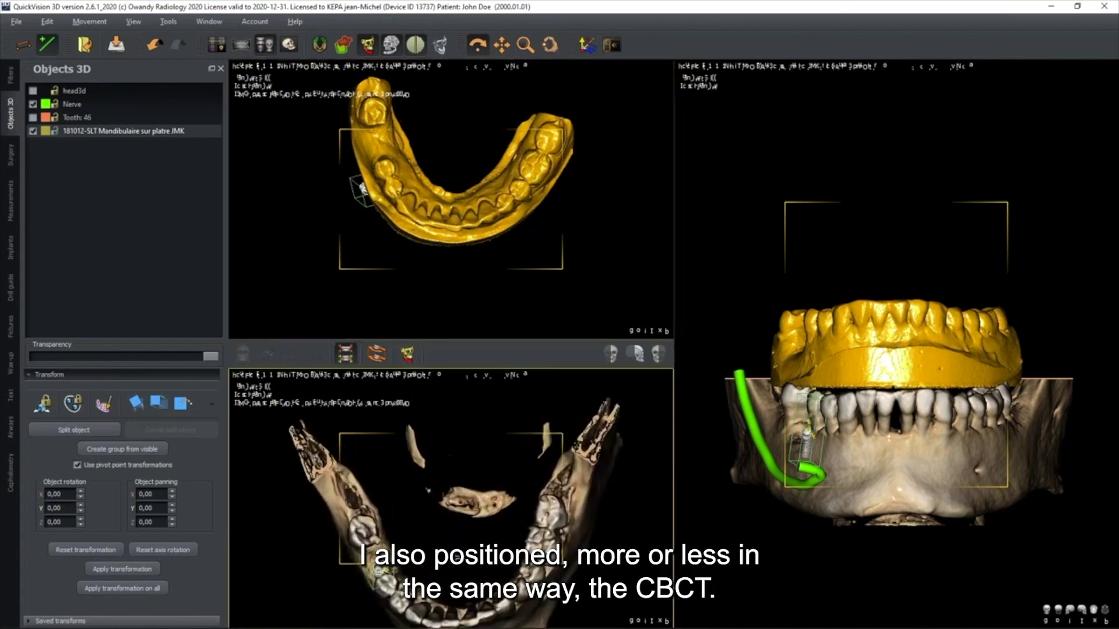
middle_click_drag(456, 555, 478, 461)
left_click_drag(592, 455, 592, 465)
left_click_drag(458, 187, 497, 276)
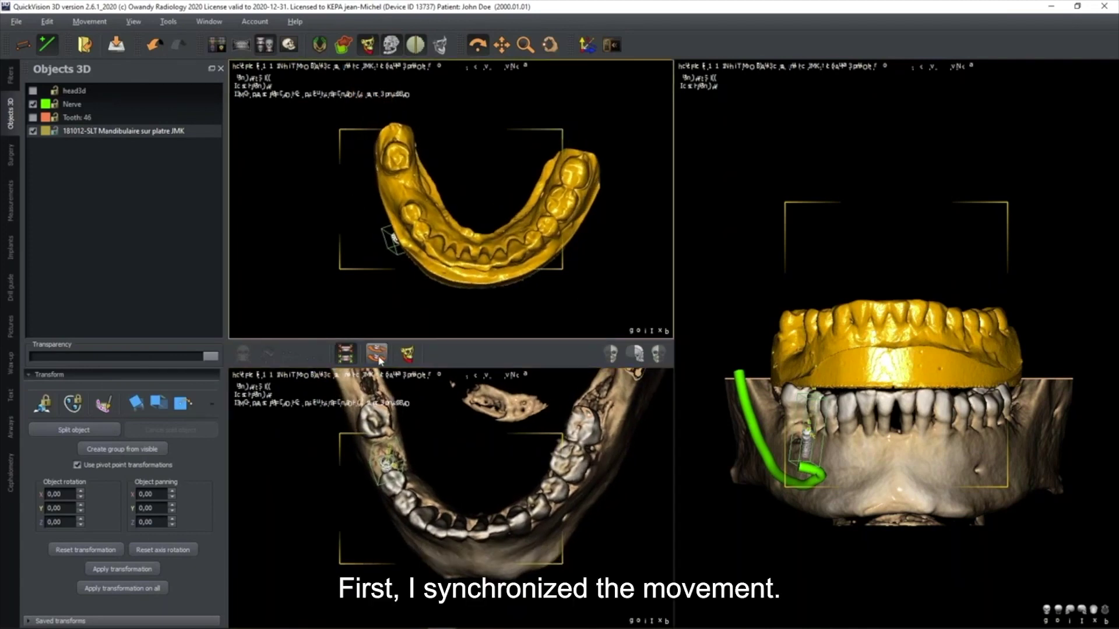
left_click_drag(490, 223, 436, 206)
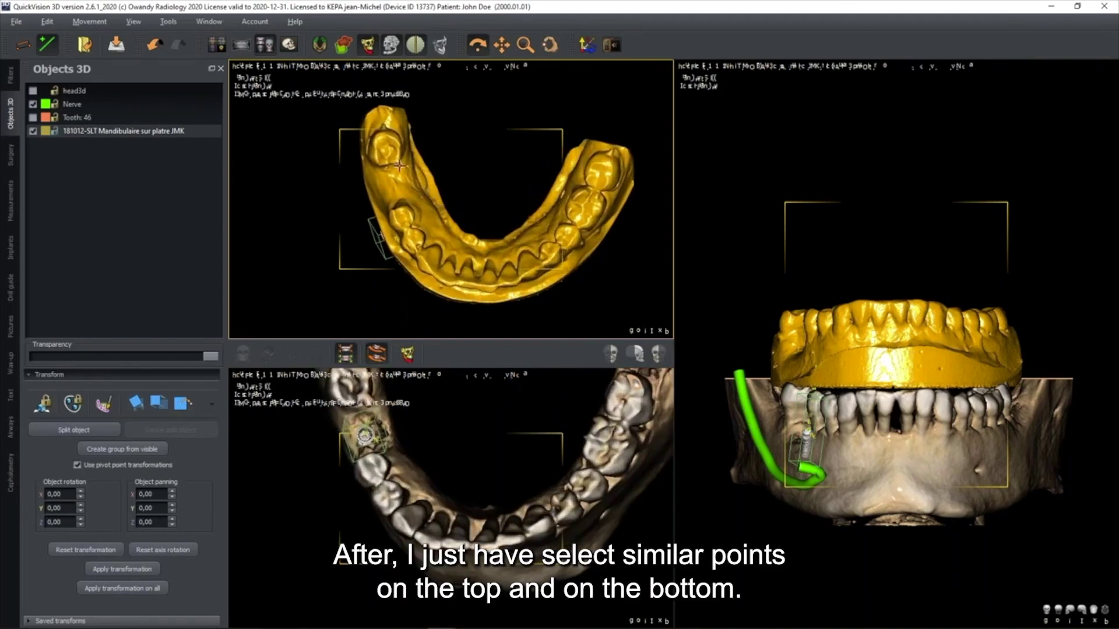
Step: Mark three matching point pairs on the plaster model and CBCT jaw: right rear molar, midline incisors and left molar
left_click(376, 155)
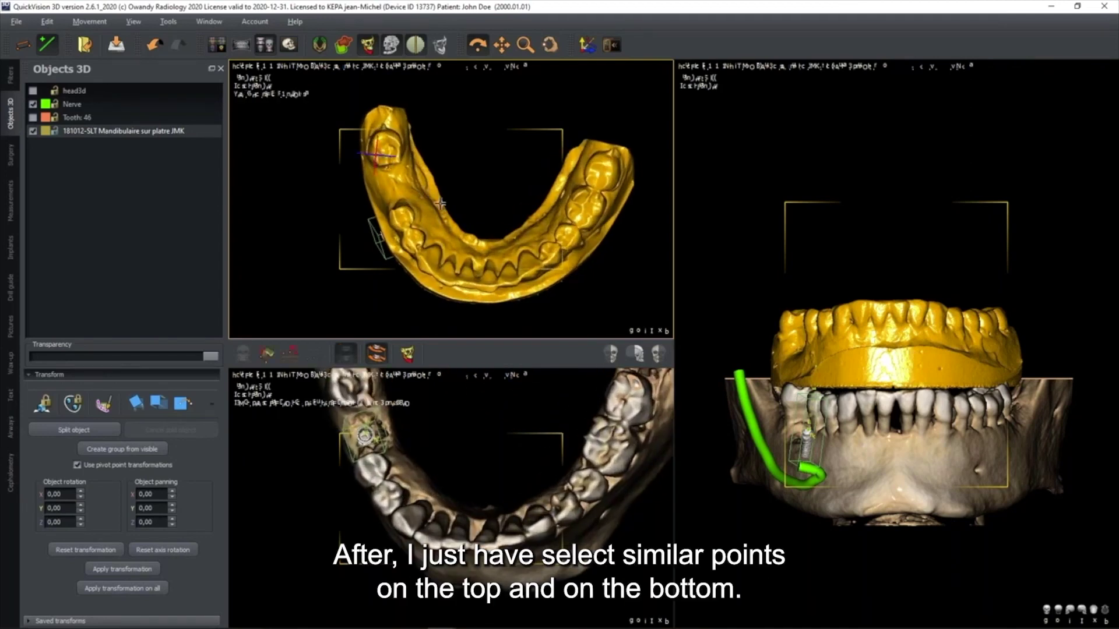
middle_click_drag(455, 444, 456, 562)
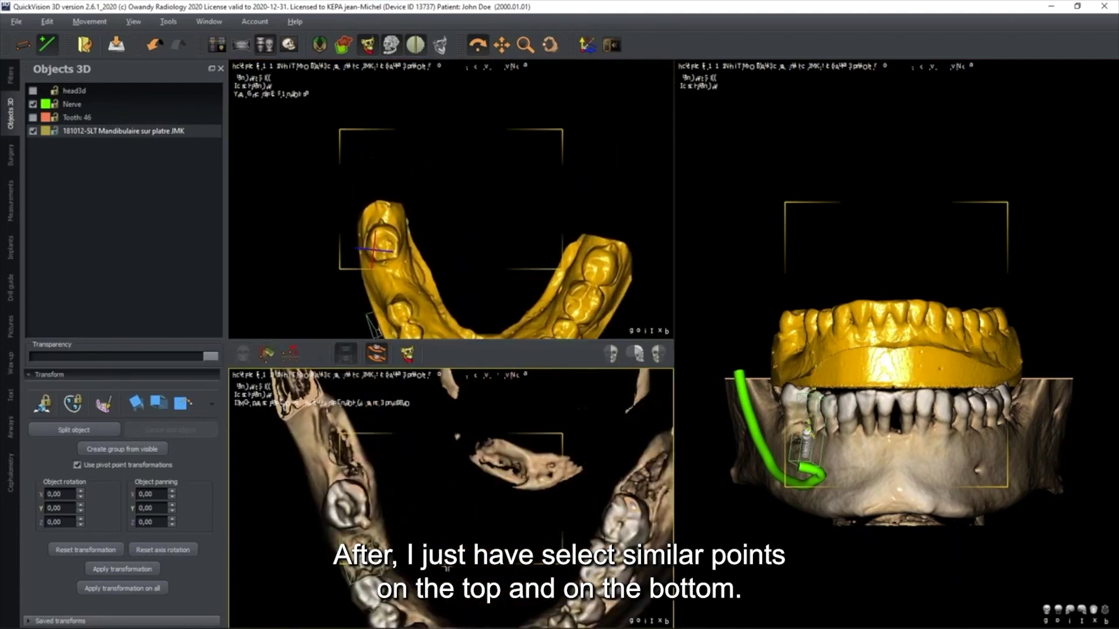
left_click(334, 517)
middle_click_drag(460, 509, 457, 443)
left_click(449, 593)
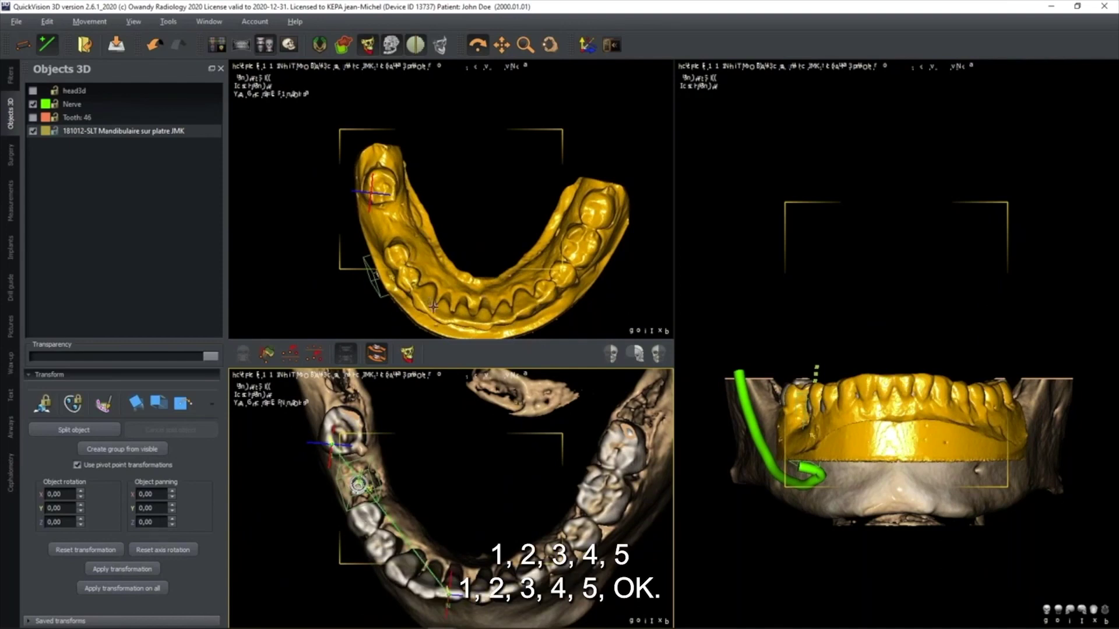
left_click(461, 323)
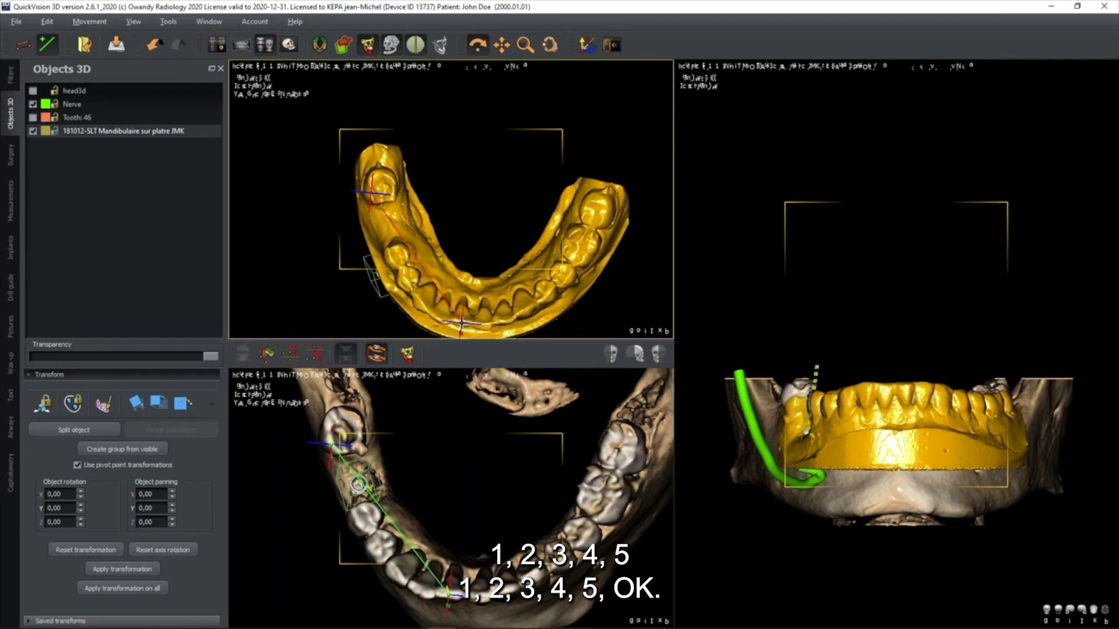
left_click(629, 459)
left_click(605, 222)
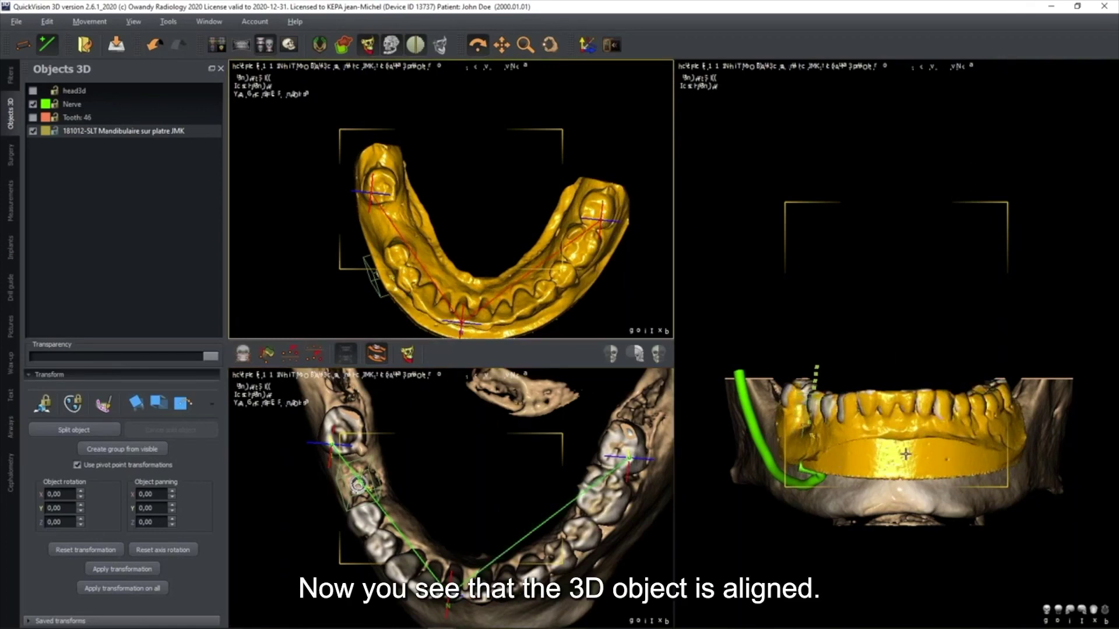
Step: Apply the point-based alignment of the mandible model and inspect the match in 3D and its outline in the multiplanar slices
mouse_move(893, 449)
left_mouse_down()
mouse_move(854, 453)
mouse_move(880, 481)
mouse_move(900, 451)
left_mouse_up()
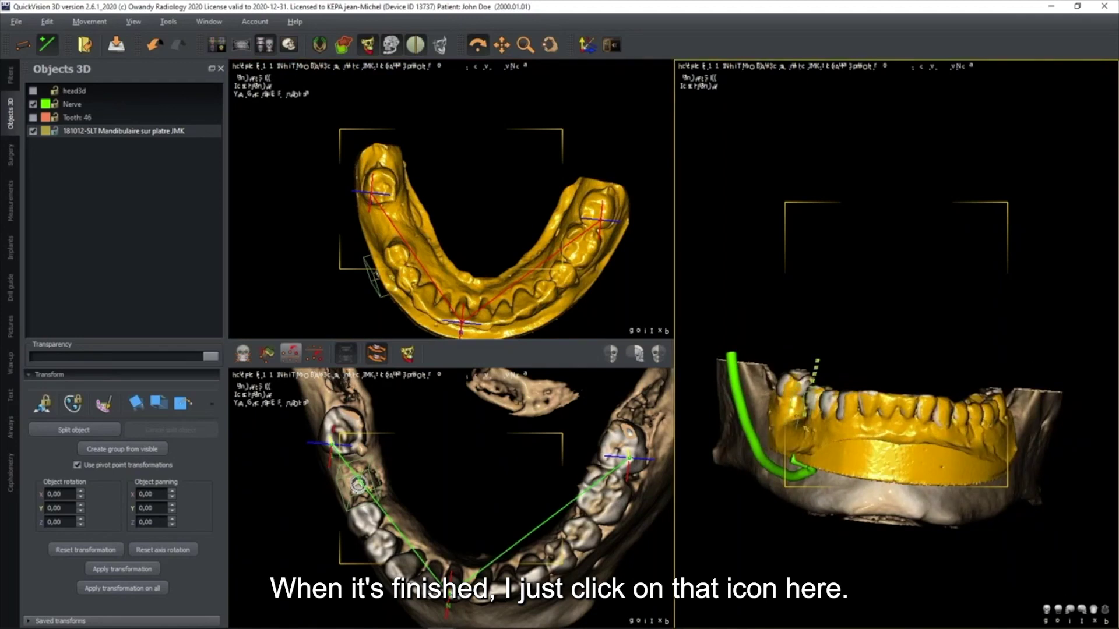
left_click(243, 354)
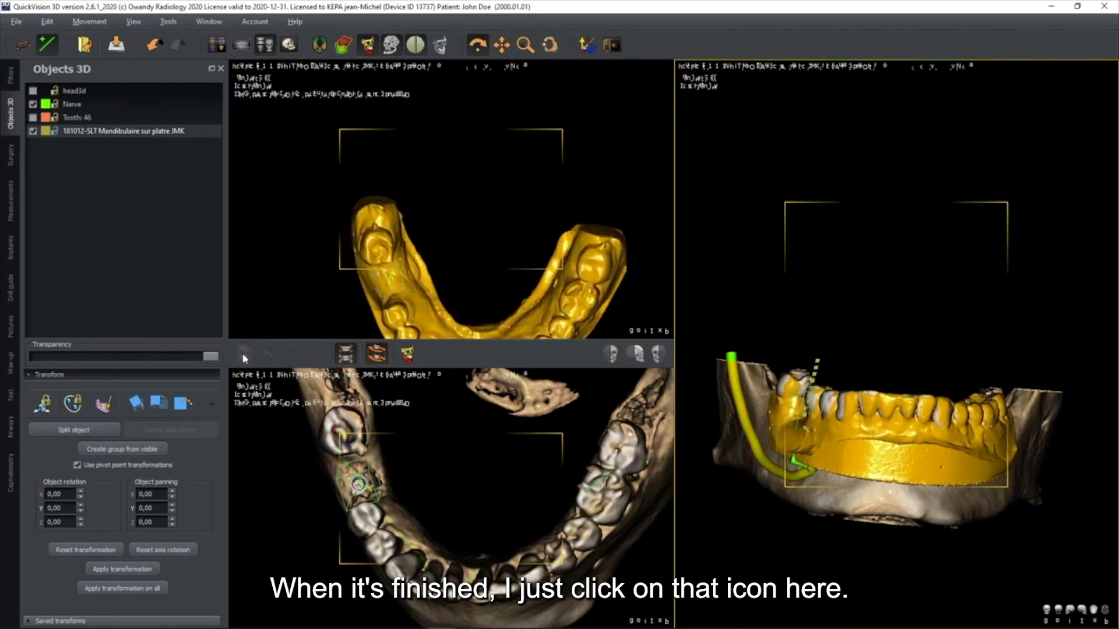
left_click_drag(834, 478, 776, 431)
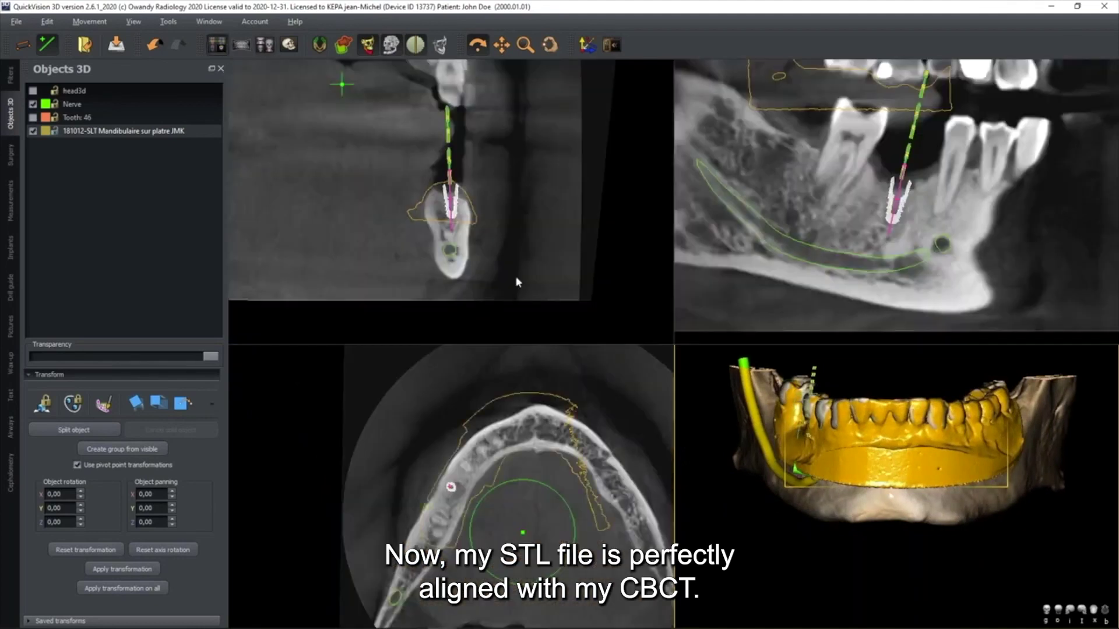
left_click_drag(862, 478, 997, 505)
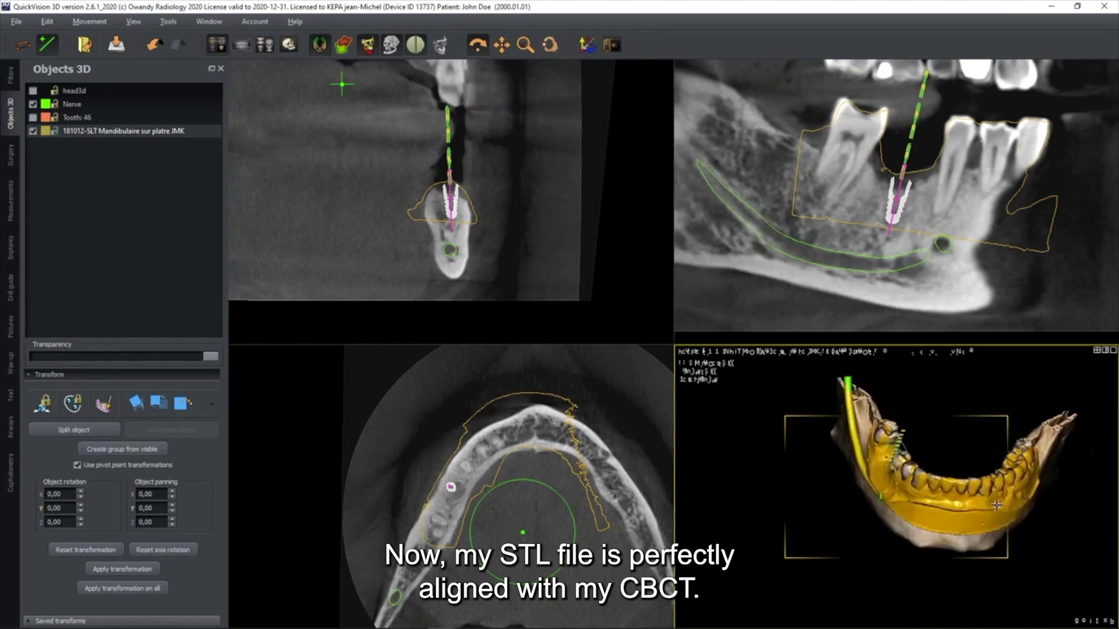
left_click(515, 283)
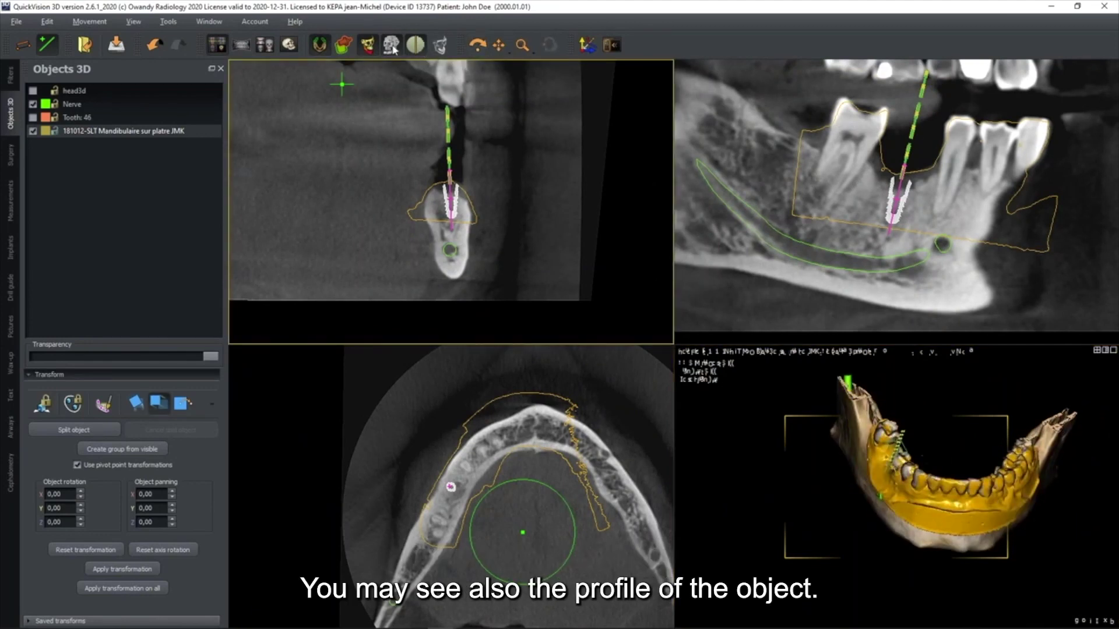
left_click(289, 47)
left_click(218, 46)
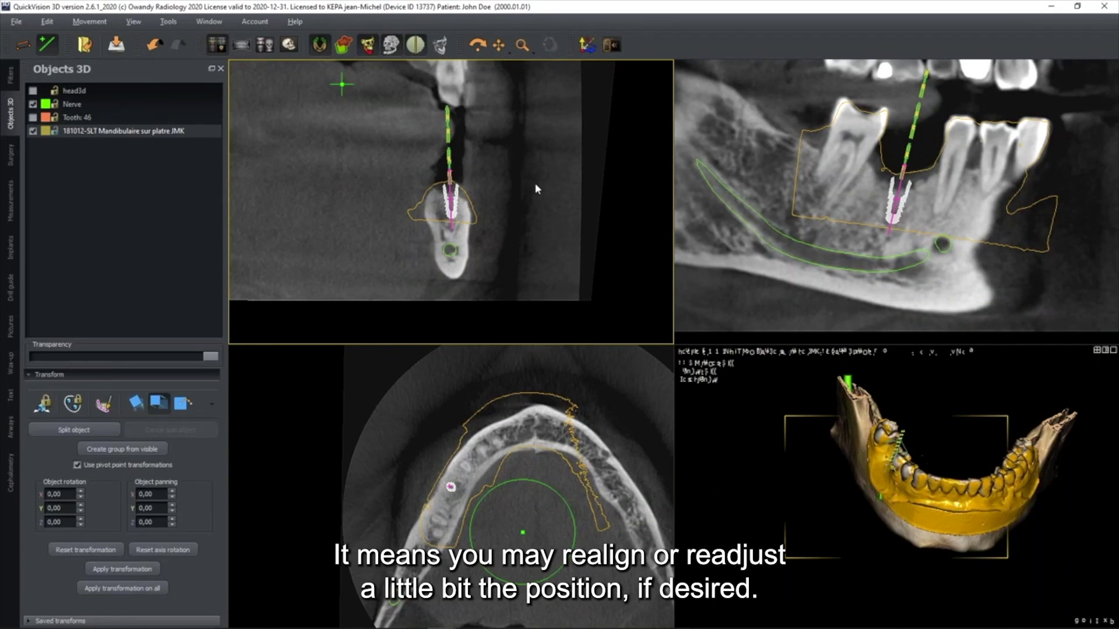
Step: Reset the view positions, then place the axial slice at the lower teeth and angle the axes through the area 46 implant site
left_click(587, 45)
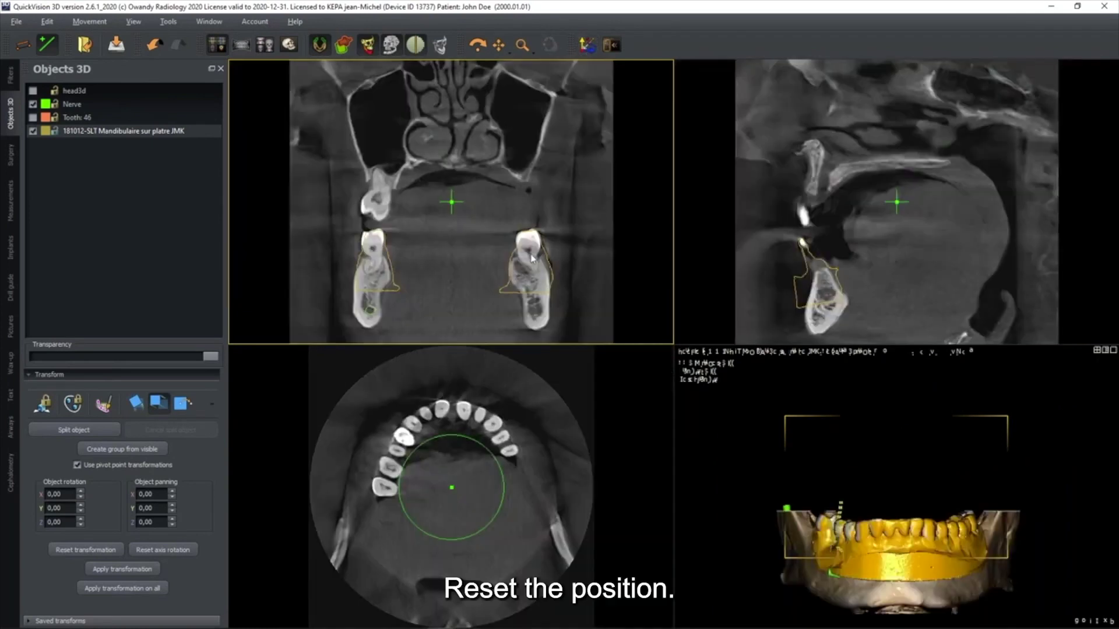
left_click_drag(557, 201, 553, 243)
left_click(554, 243)
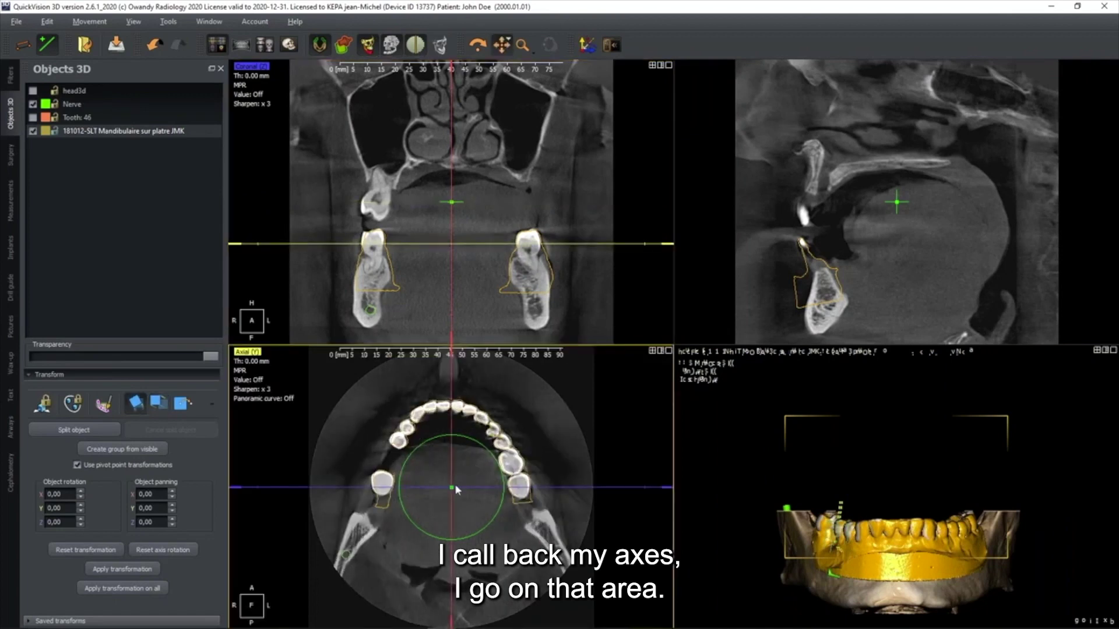
left_click_drag(450, 487, 395, 456)
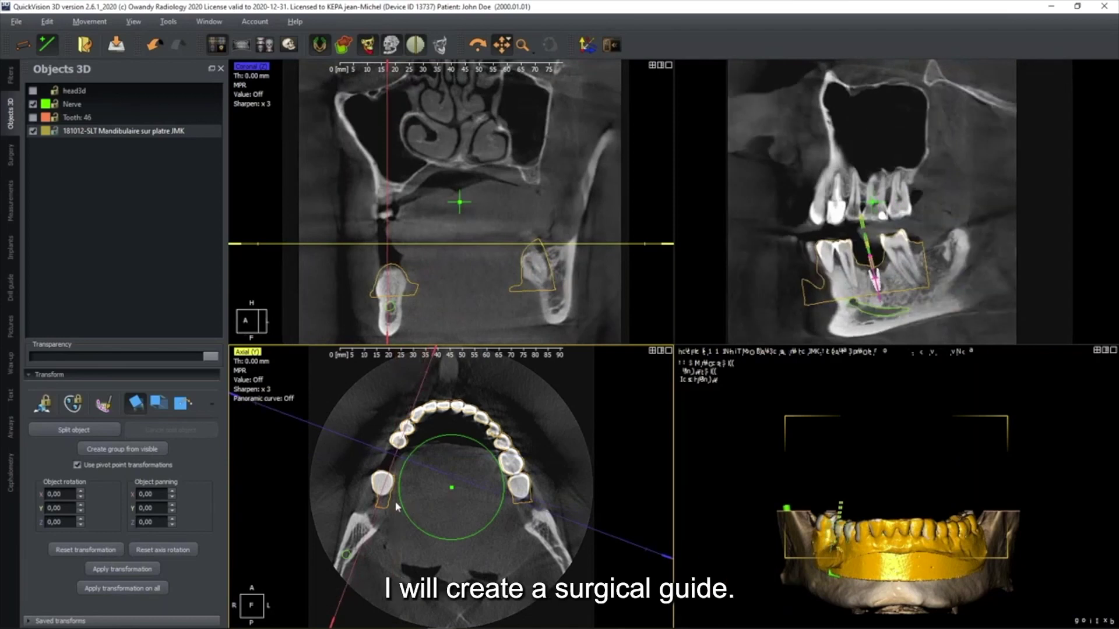
Step: Fine-tune the mandible model's position in the axial and sagittal slices so its outline follows the CBCT teeth
scroll(395, 498, "up", 5)
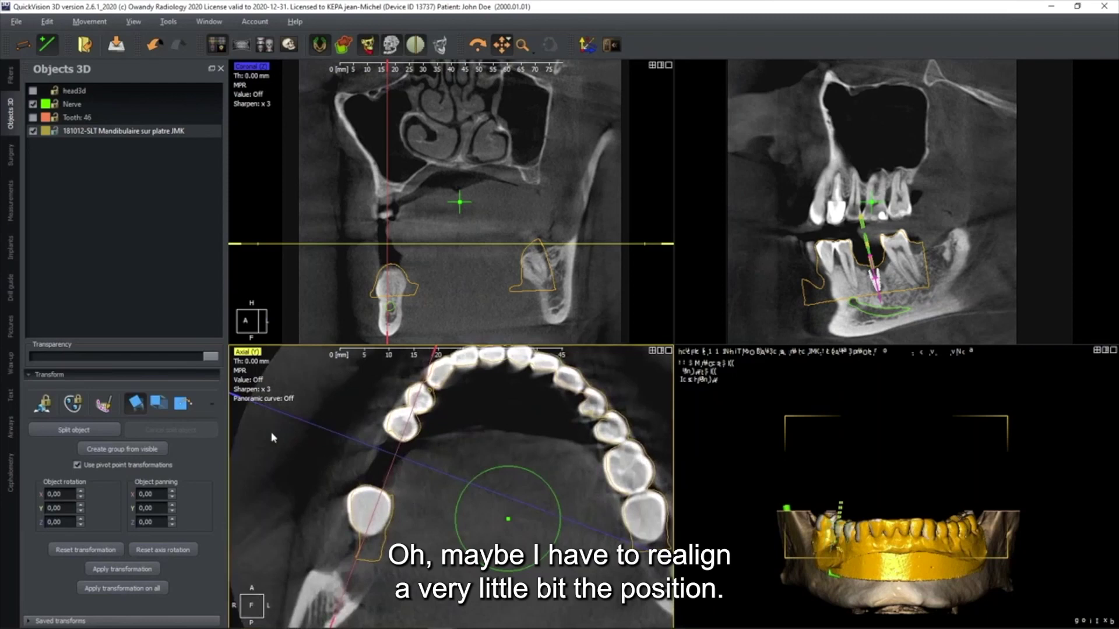
left_click(162, 405)
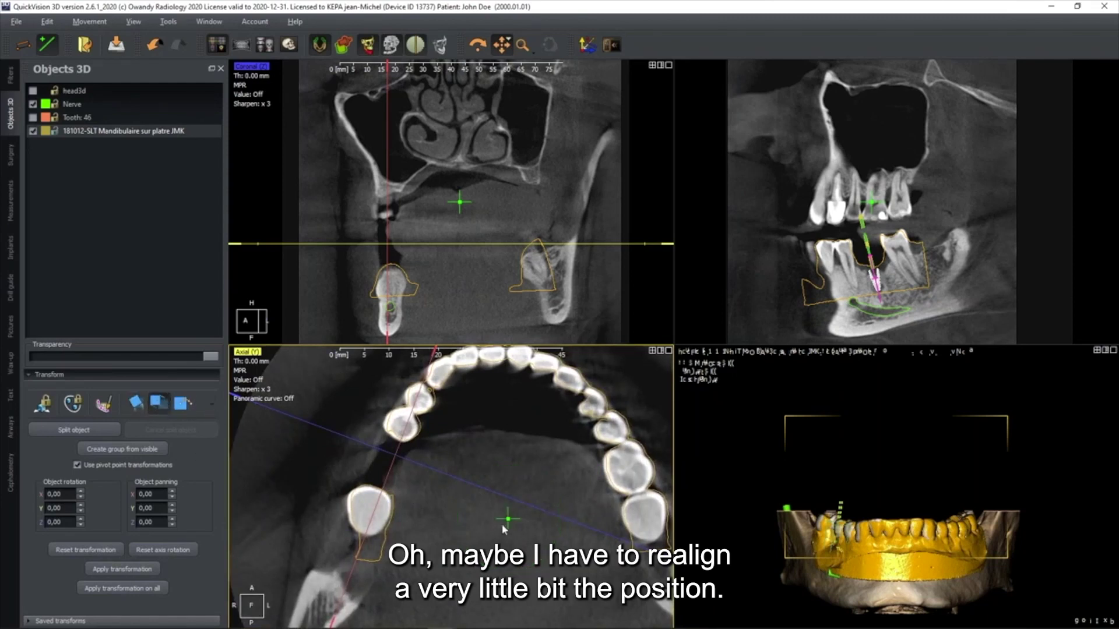
left_click_drag(505, 519, 505, 520)
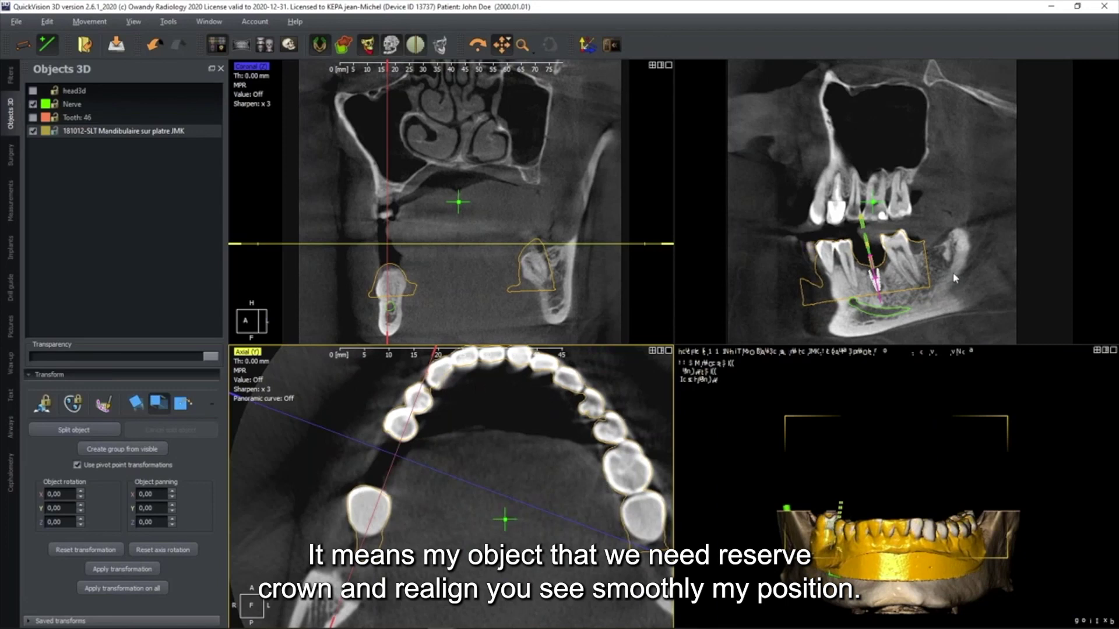
scroll(955, 278, "up", 5)
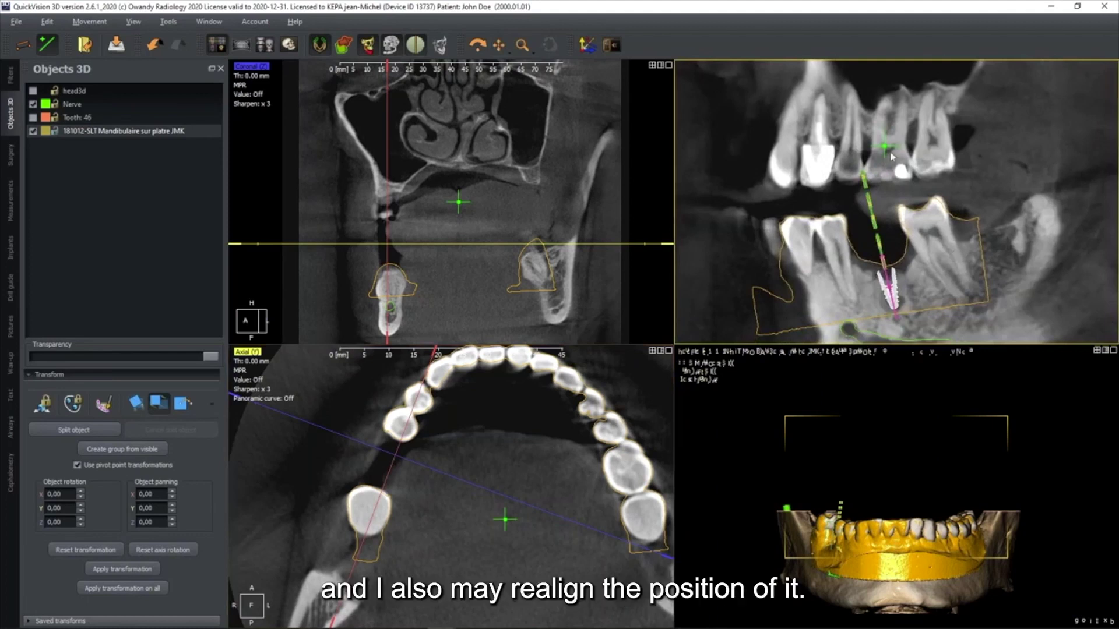
left_click_drag(886, 146, 887, 147)
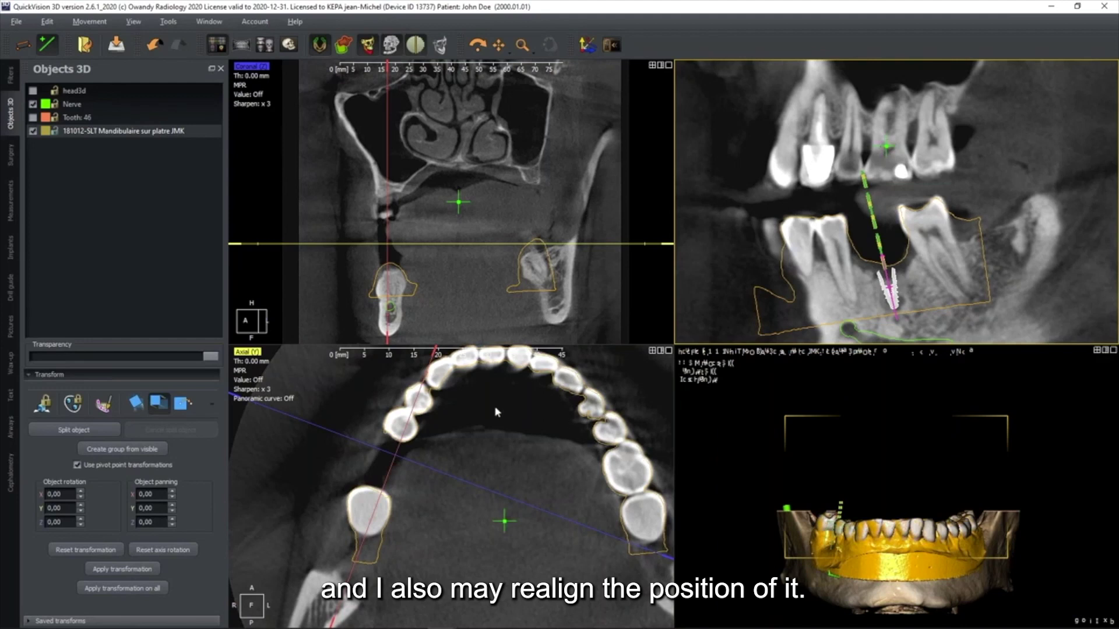
Step: Examine the contact between the model's outline and the soft tissue around the implant site, with the 3D objects hidden and shown
left_click_drag(418, 392, 407, 393)
scroll(917, 276, "up", 2)
right_click_drag(920, 283, 935, 265)
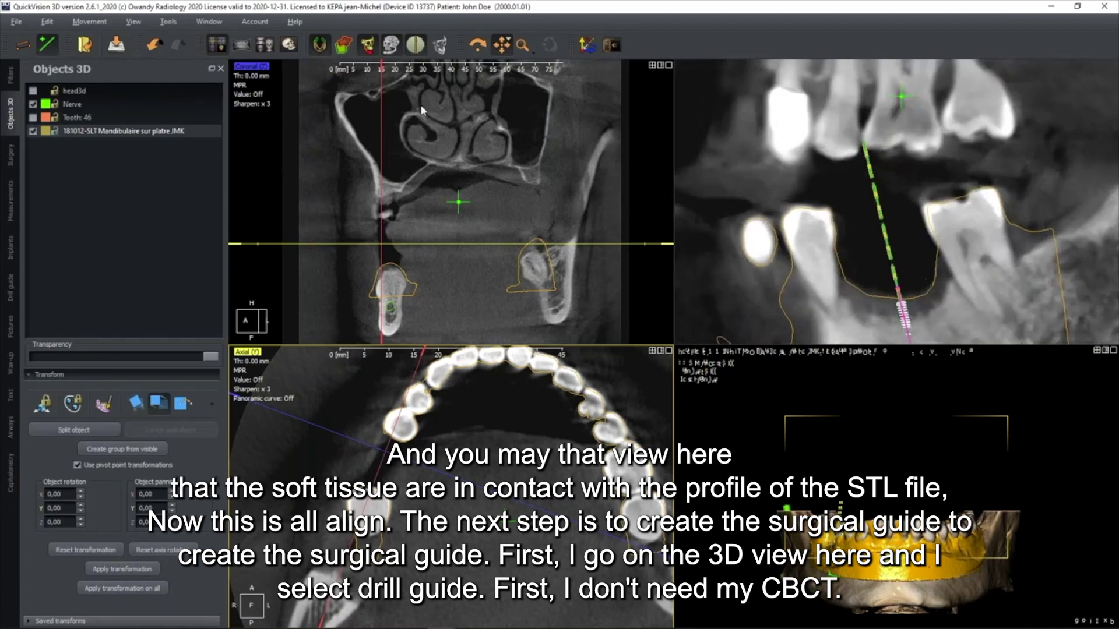
left_click(320, 45)
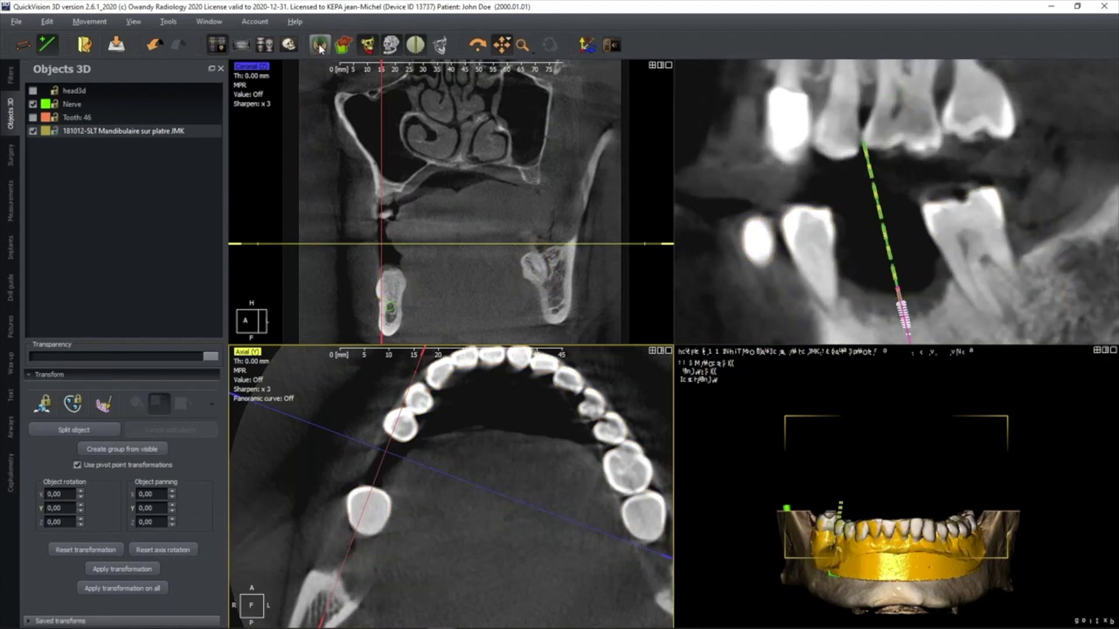
left_click(319, 47)
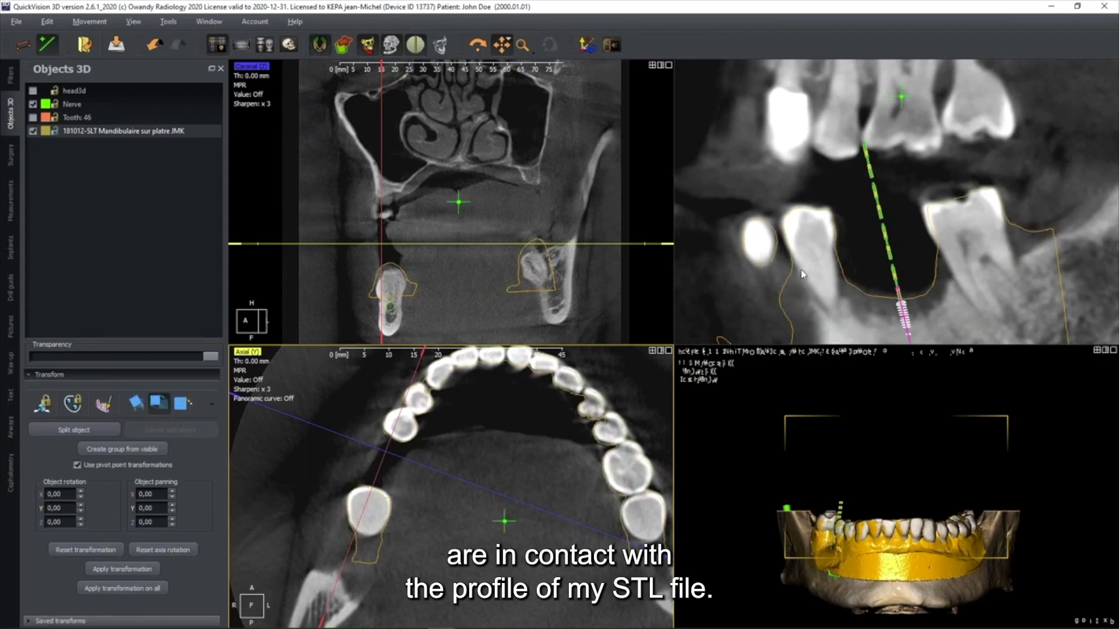
Step: Switch to the full 3D view, open the drill guide tools and hide the CBCT volume
left_click_drag(889, 531, 895, 474)
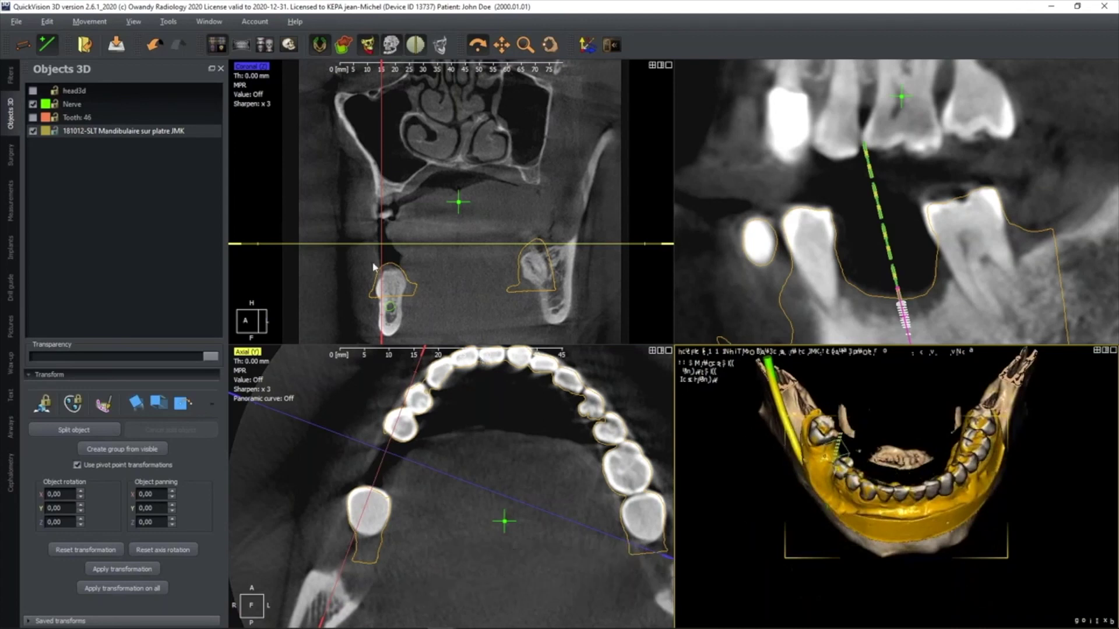
left_click(288, 45)
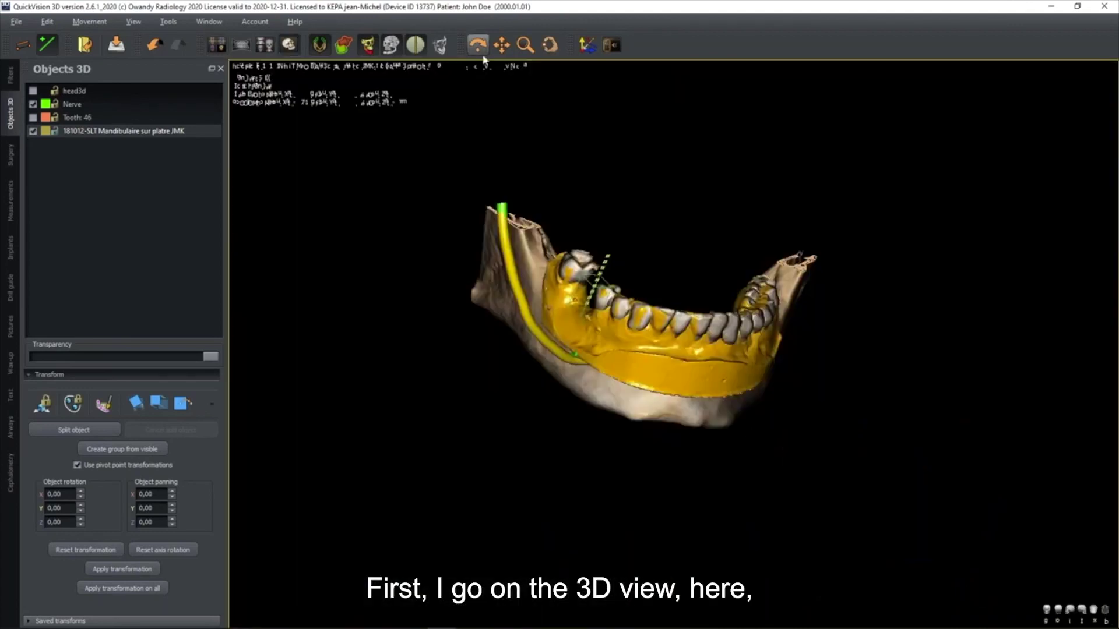
left_click(9, 294)
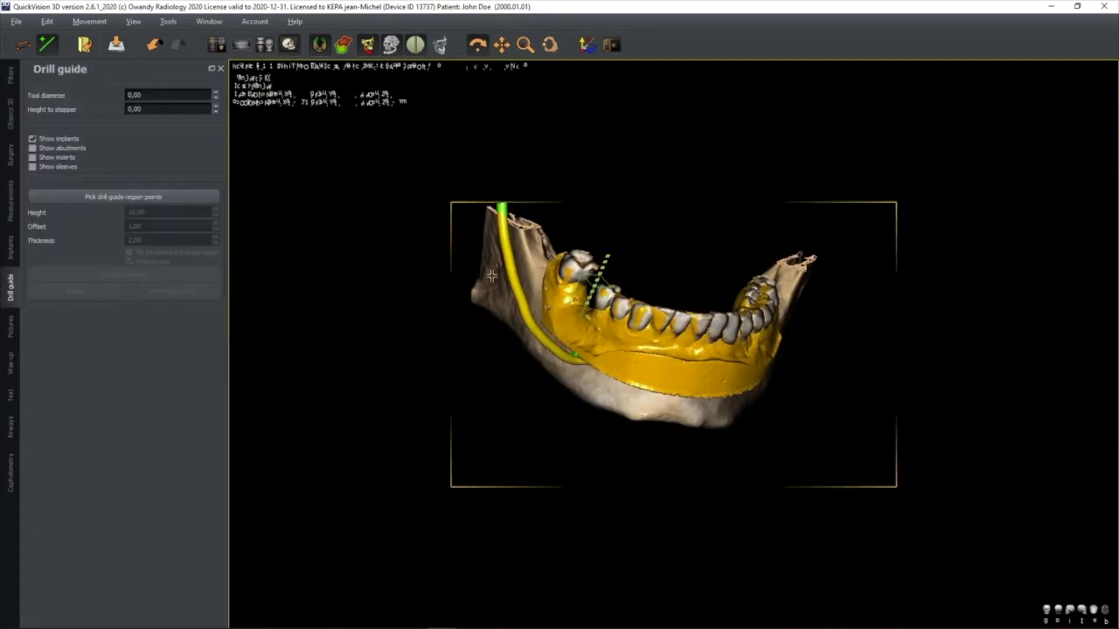
left_click_drag(637, 292, 649, 347)
left_click(389, 47)
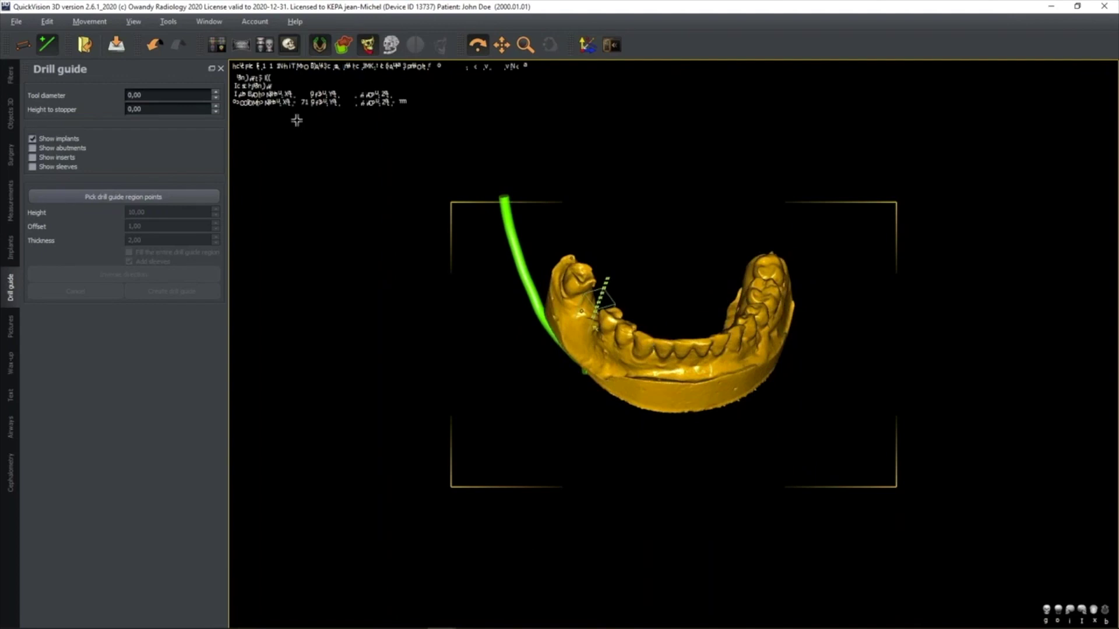
Step: Set the drill guide's tool diameter to 4 mm and its height to stopper to 18 mm
double_click(147, 96)
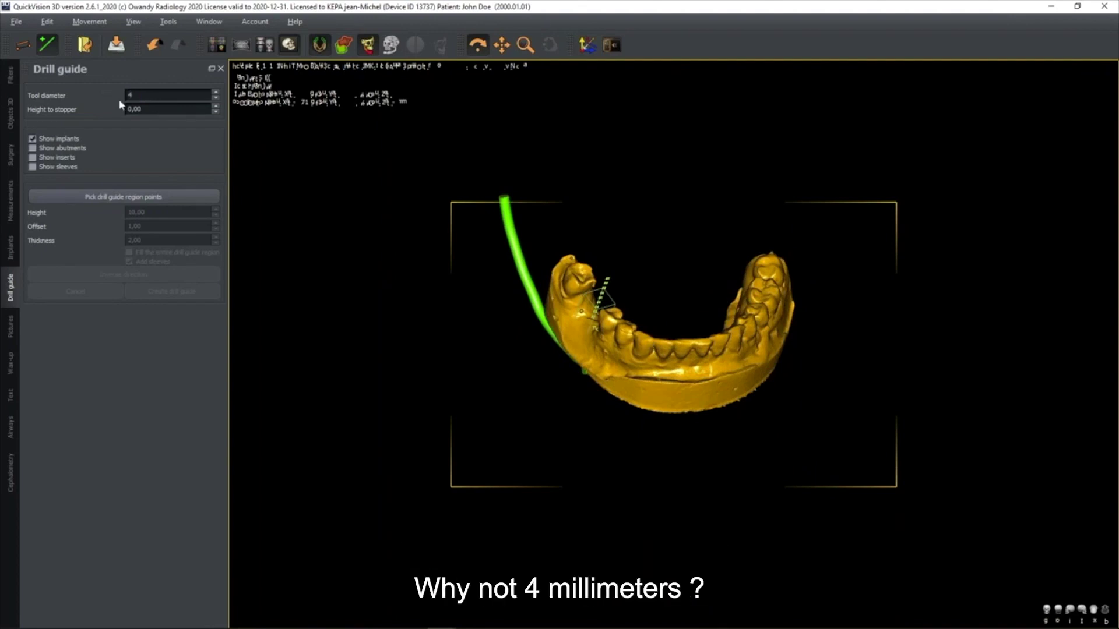
double_click(140, 107)
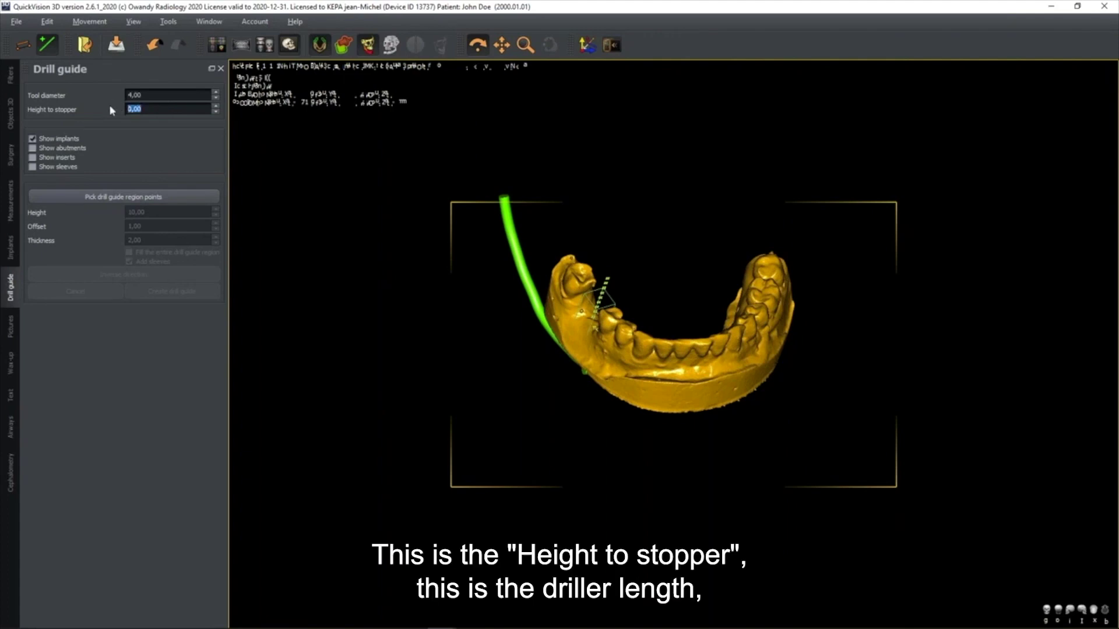
type("18")
key("Return")
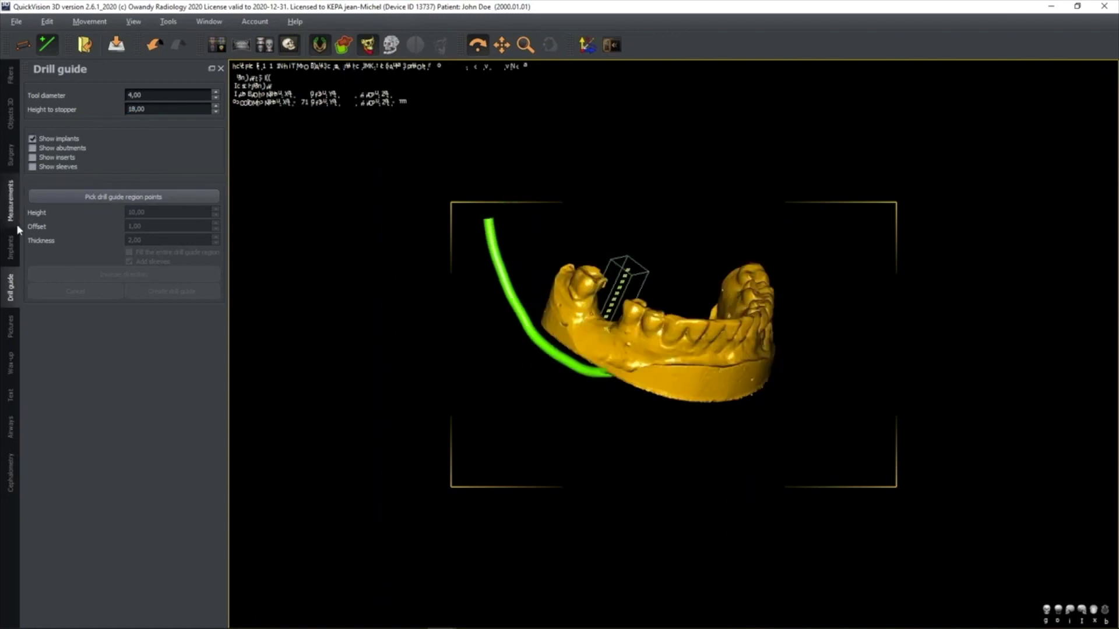
Step: Temporarily vary the mandible model's transparency to examine the implant's location, then view the model from above
left_click(11, 250)
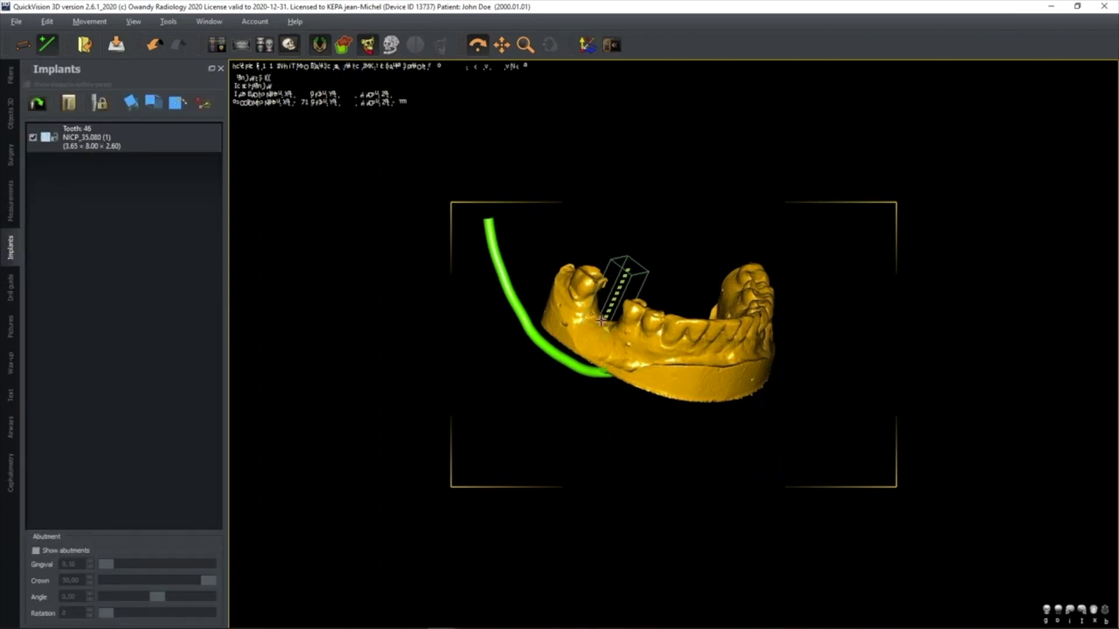
left_click(10, 114)
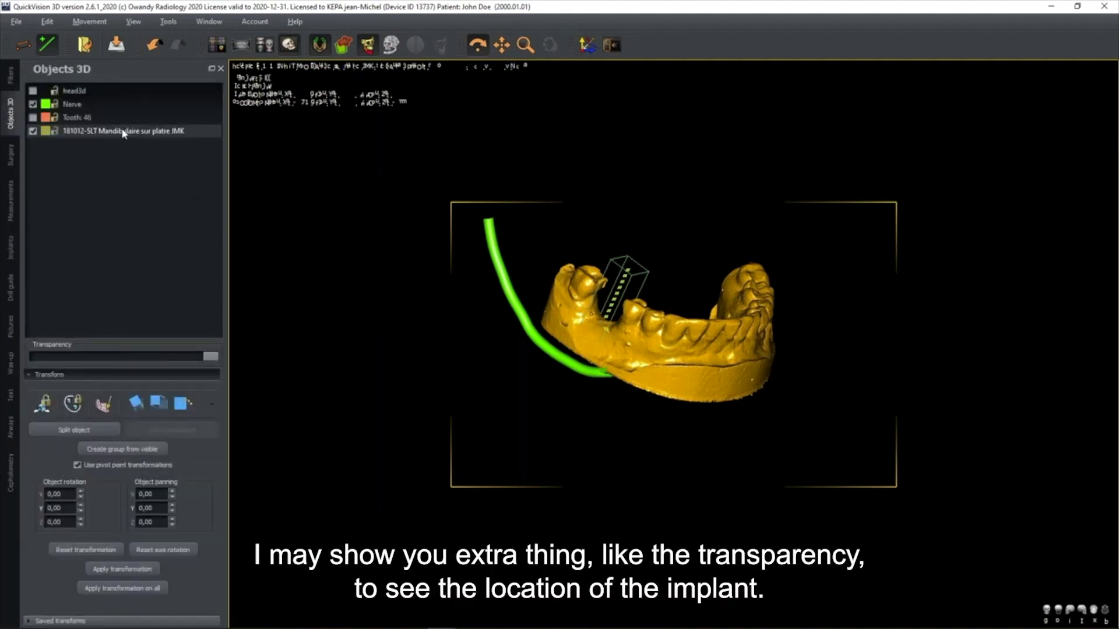
left_click_drag(210, 356, 218, 377)
left_click_drag(670, 274, 640, 351)
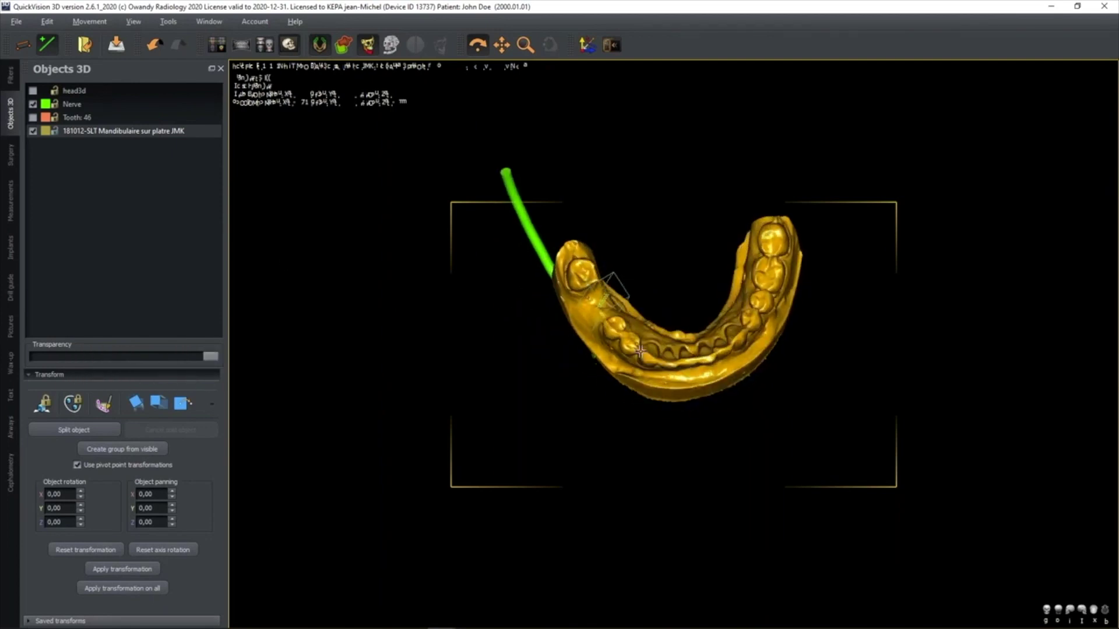
Step: Start picking the drill guide region and define its plane with points on the right molar, front teeth and left molar
left_click(10, 287)
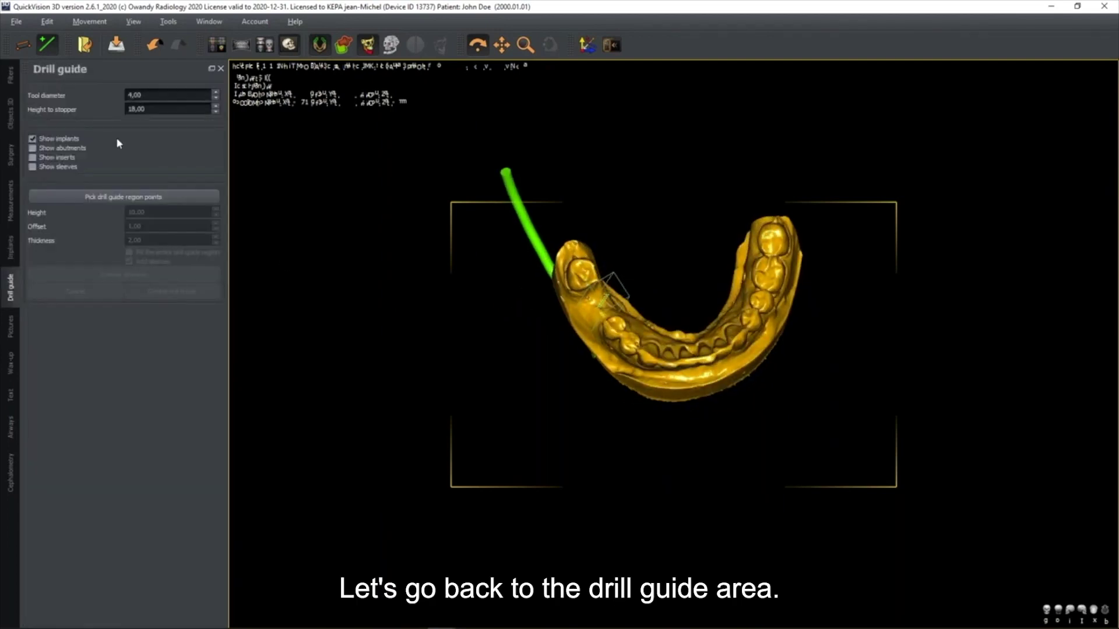
left_click(123, 196)
left_click(579, 282)
left_click(709, 361)
left_click(782, 247)
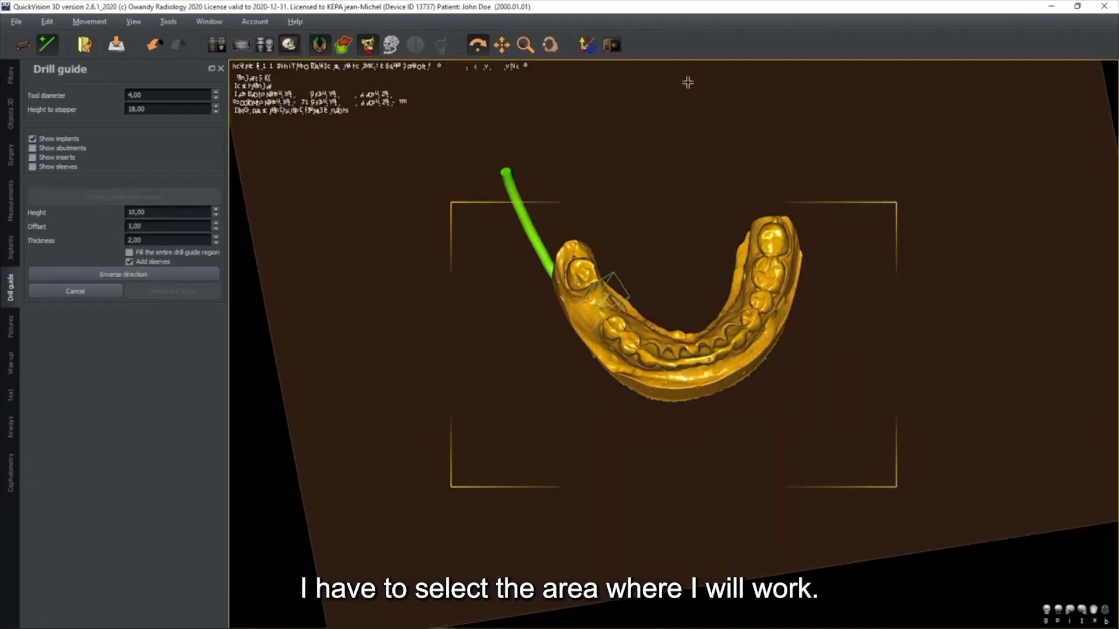
Step: Outline the drill guide region around the implant site from the right molar to the front teeth and invert its direction toward the model
left_click(611, 262)
left_click(537, 287)
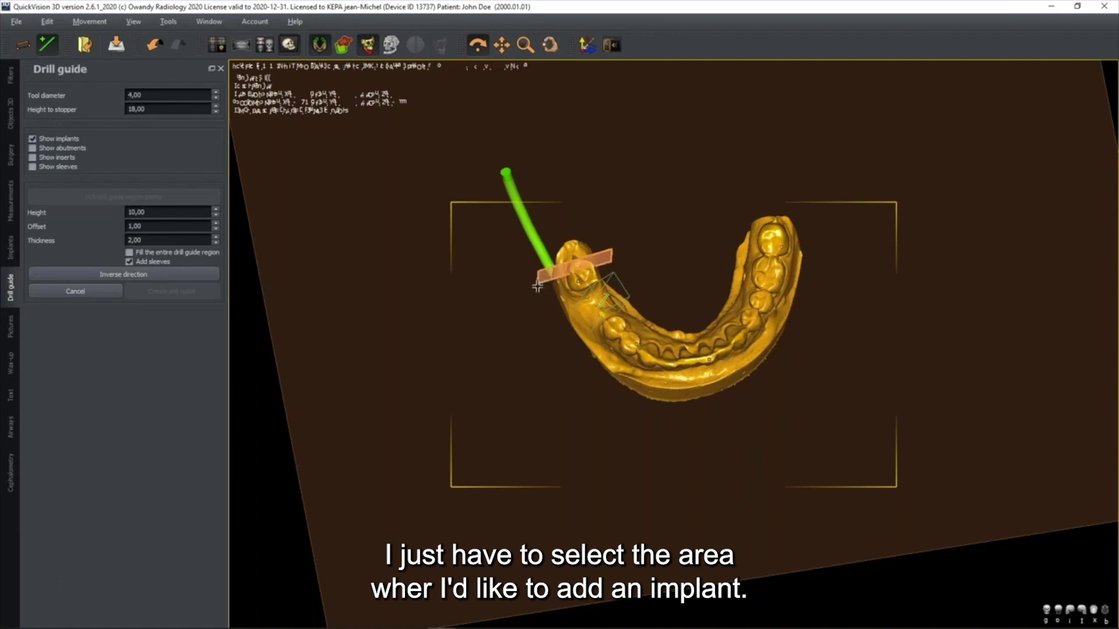
left_click(579, 361)
left_click(635, 406)
left_click(668, 319)
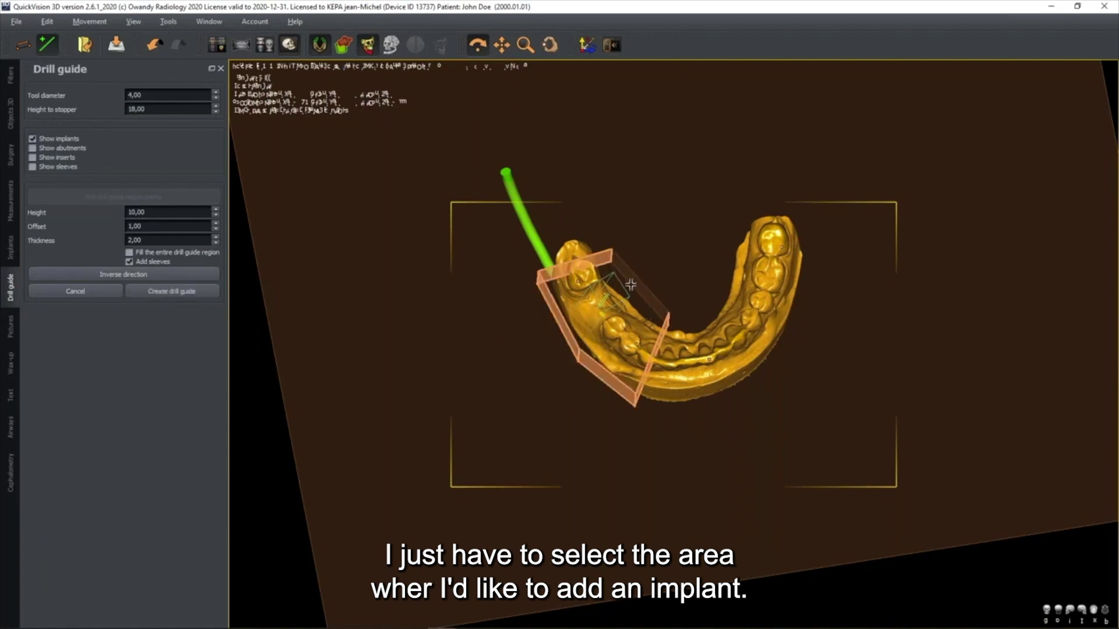
middle_click_drag(675, 340, 667, 236)
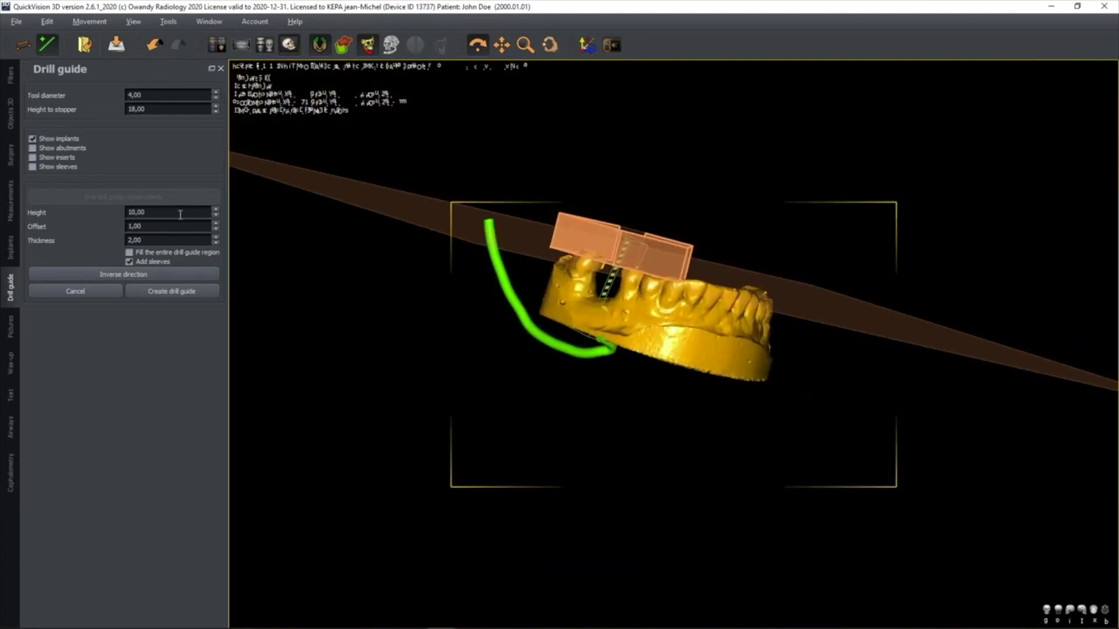
left_click(151, 275)
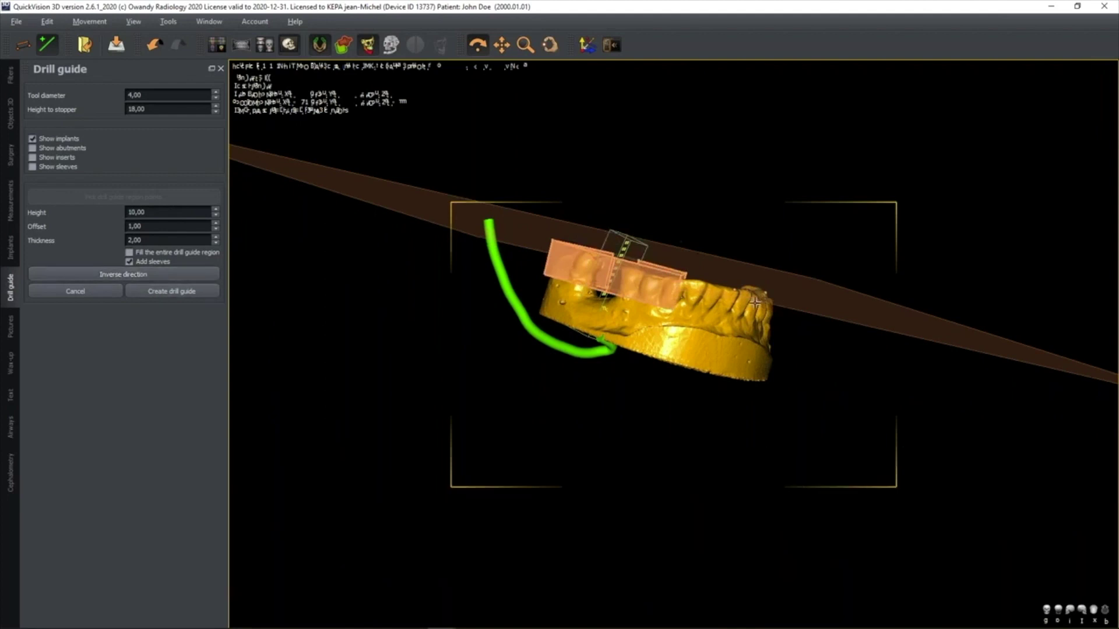
Step: Set the guide region's height to 12 mm, increase it to 13 mm, and create the drill guide
left_click_drag(703, 315, 709, 322)
left_click_drag(151, 211, 102, 218)
type("12")
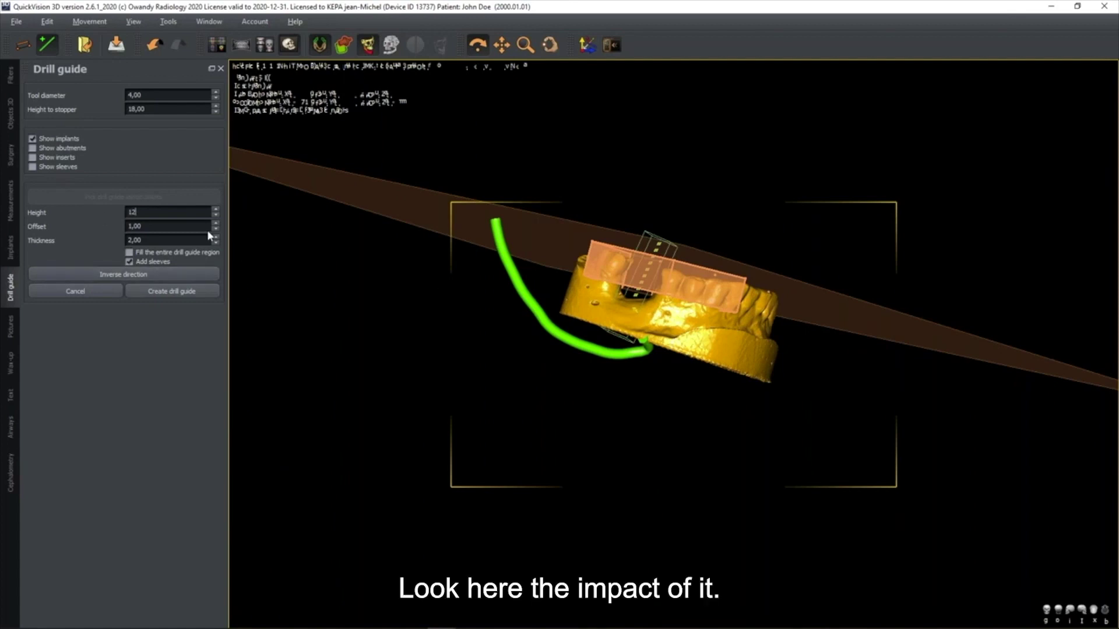
key("Return")
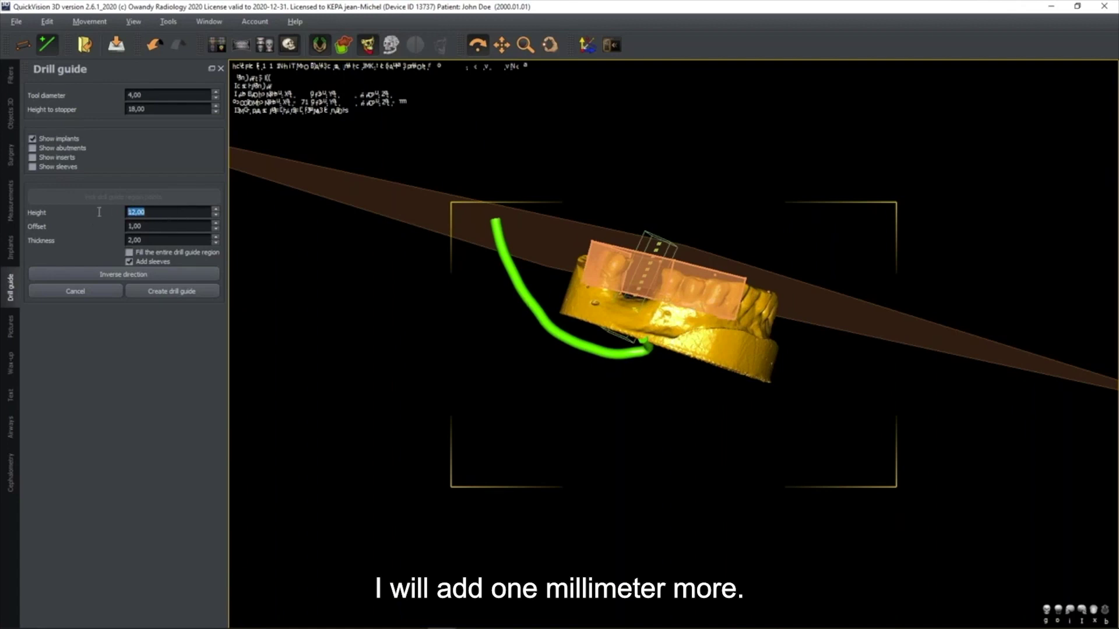
key("Up")
left_click_drag(605, 335, 733, 348)
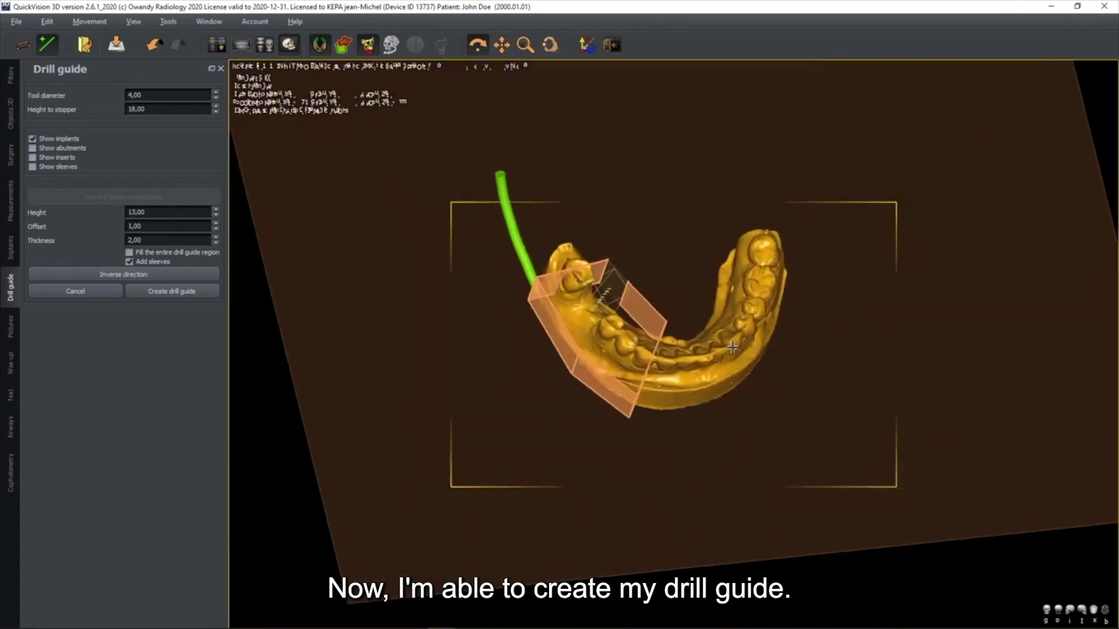
left_click(173, 292)
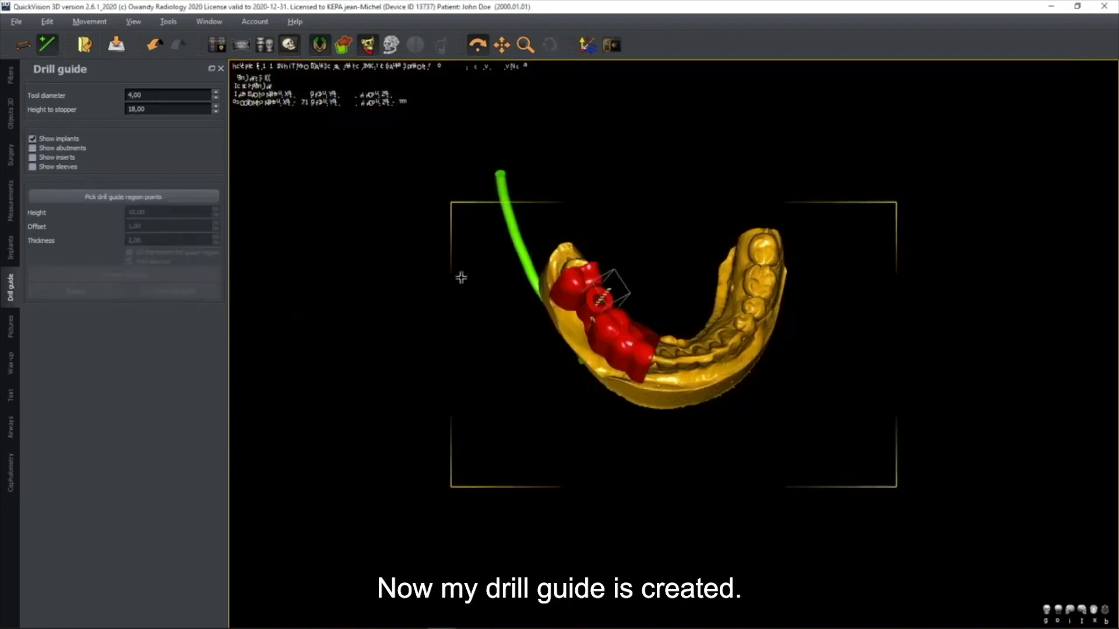
Step: Hide the mandible STL model and the nerve to inspect the drill guide together with the implant
left_click_drag(637, 290, 642, 269)
scroll(647, 273, "up", 5)
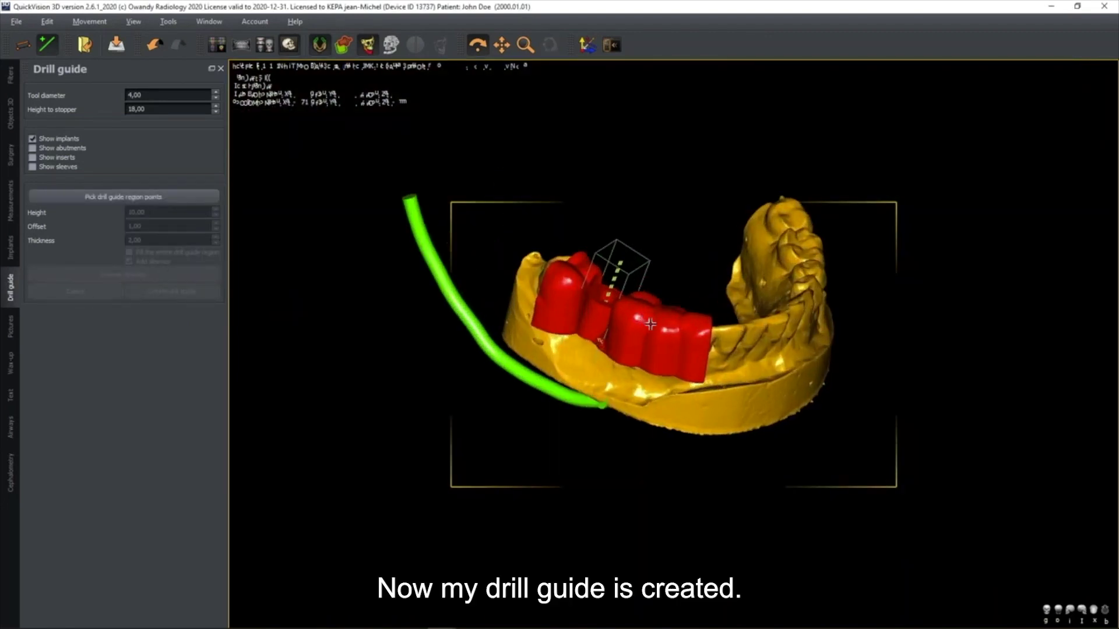
left_click(10, 114)
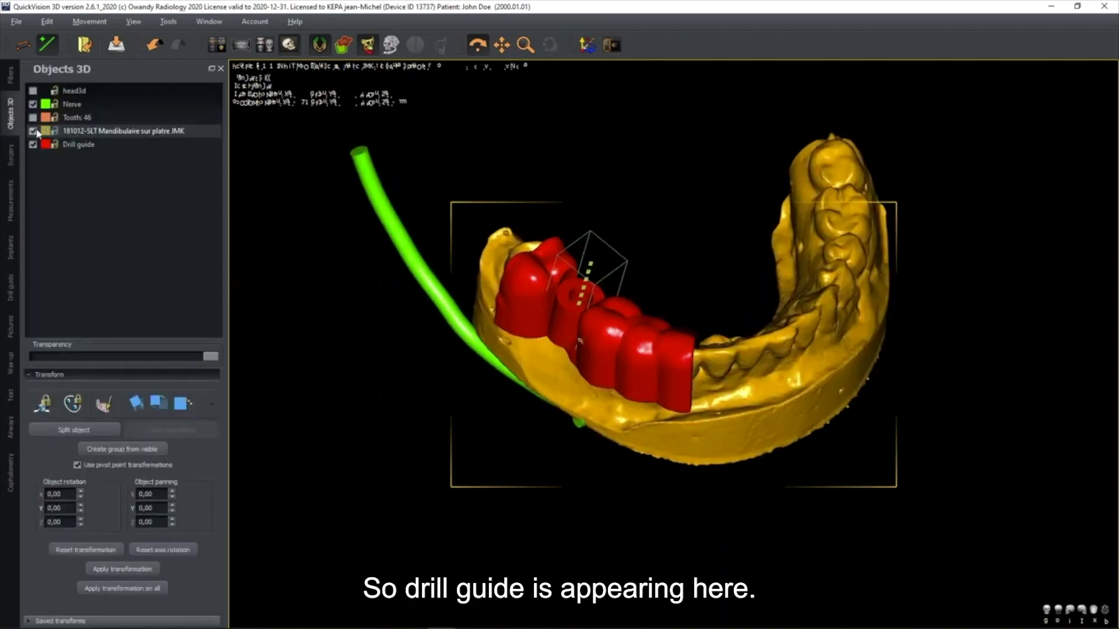
left_click(32, 131)
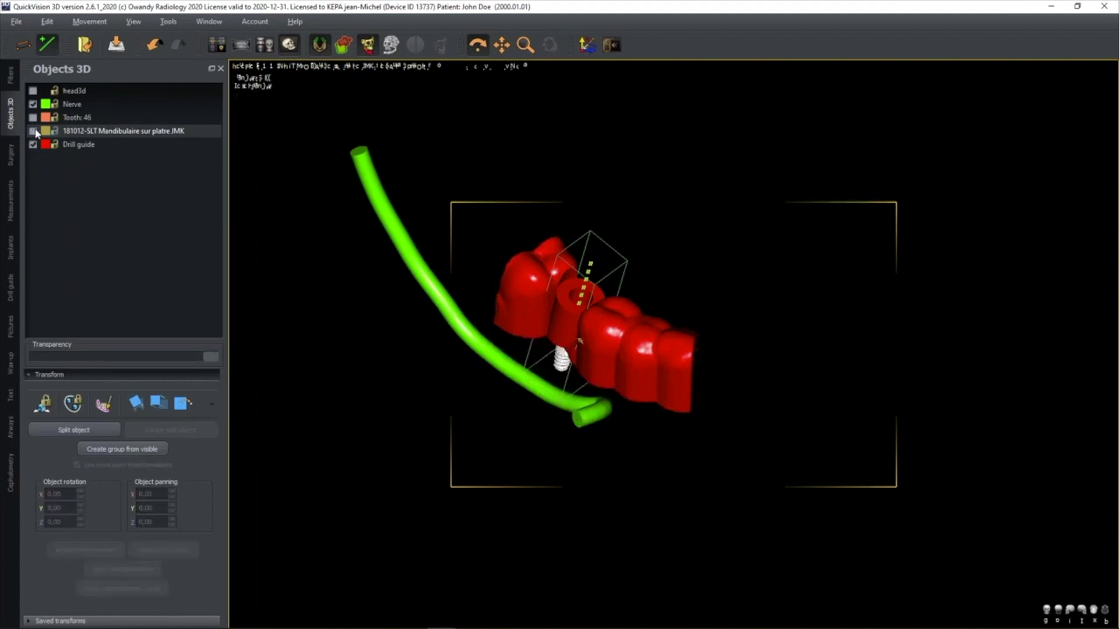
left_click(33, 103)
left_click_drag(625, 358, 622, 295)
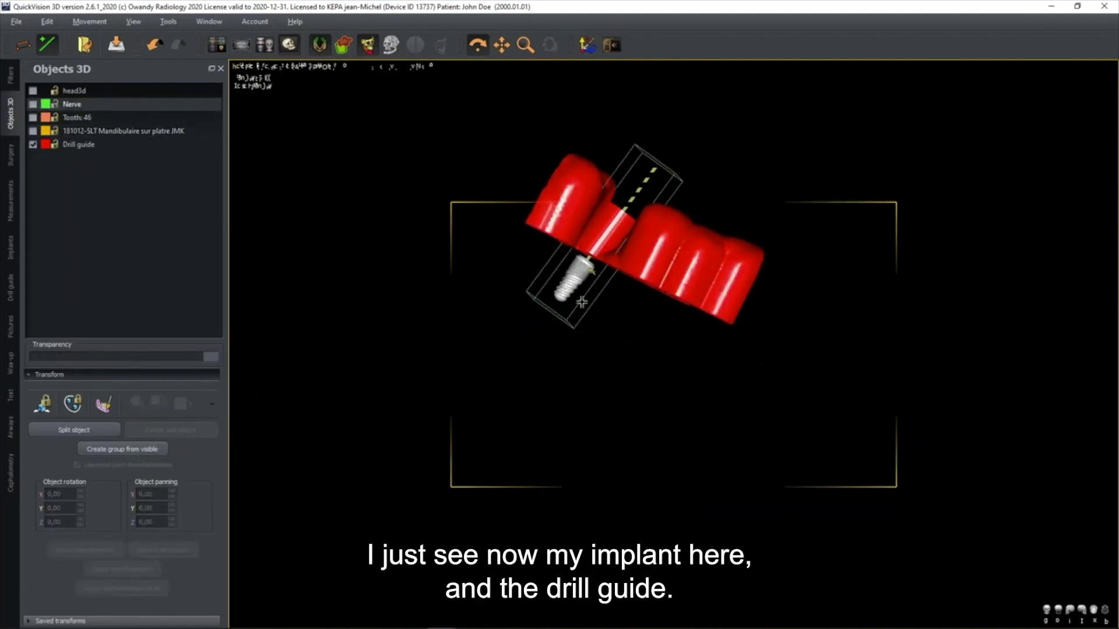
left_click_drag(657, 260, 628, 250)
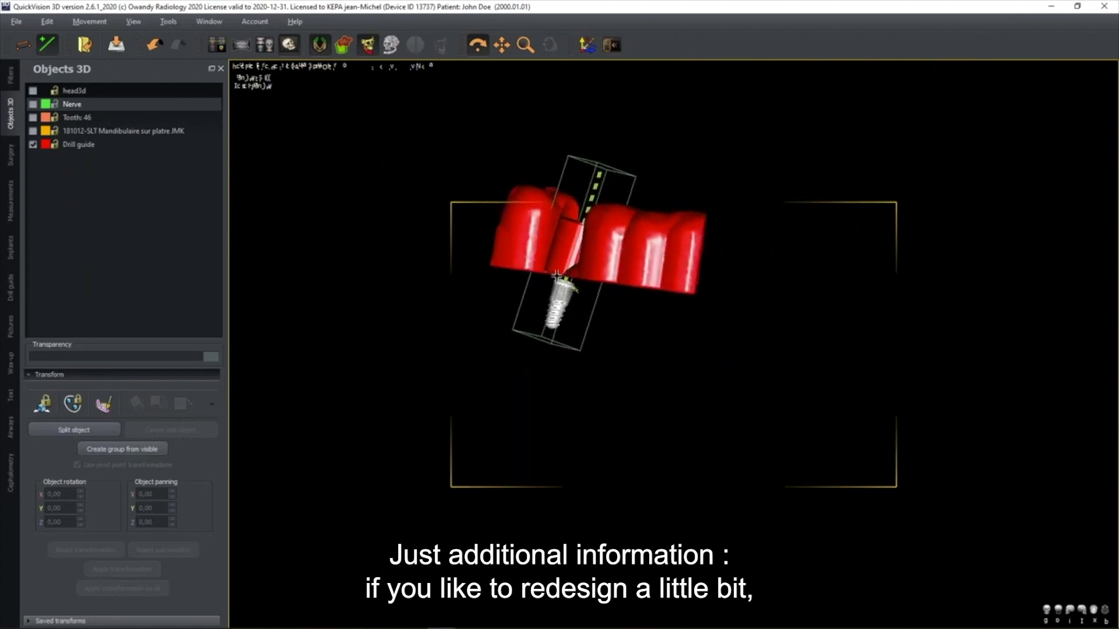
Step: Start a surgery cut, outline the lower front portion of the drill guide, and remove the material inside the outline
left_click(11, 156)
left_click(122, 88)
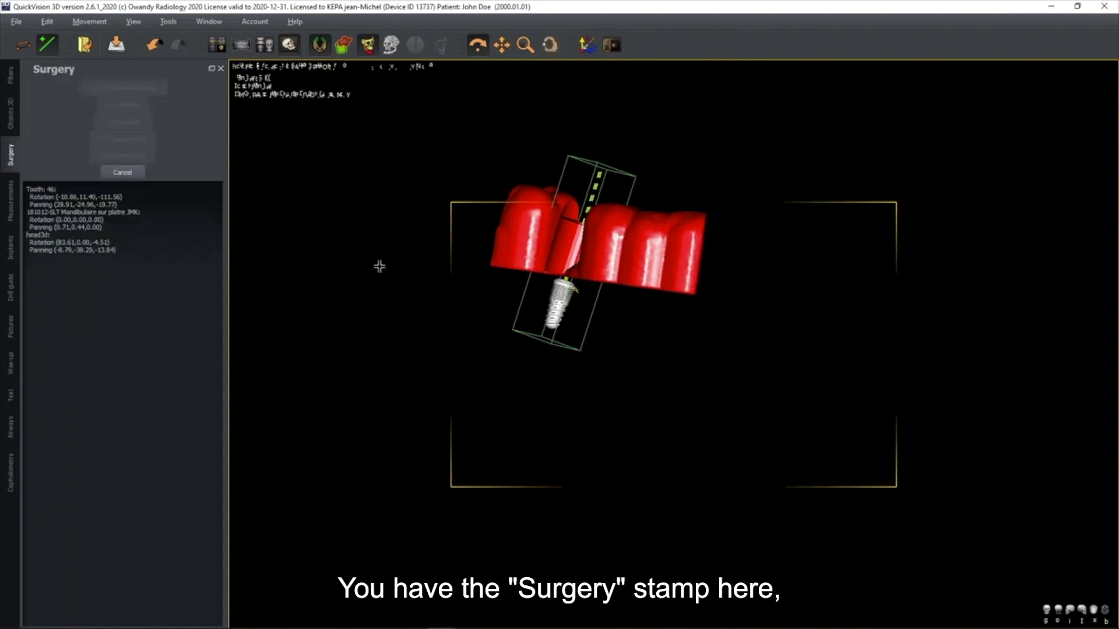
right_click_drag(596, 345, 603, 282)
middle_click_drag(603, 282, 721, 429)
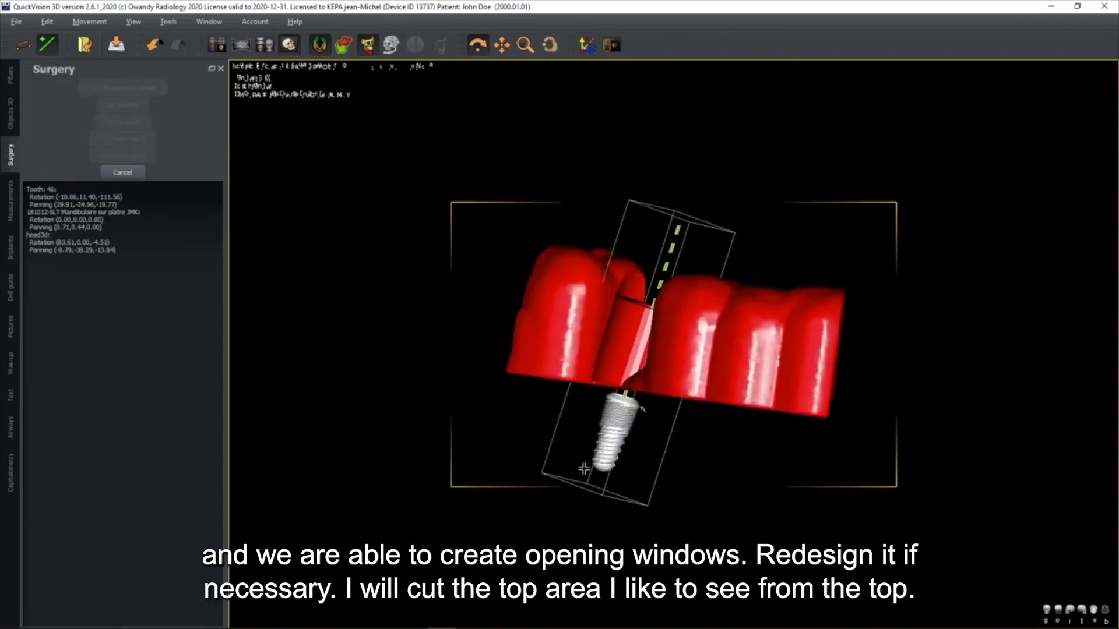
left_click(584, 468)
left_click(660, 417)
left_click(680, 374)
left_click(700, 345)
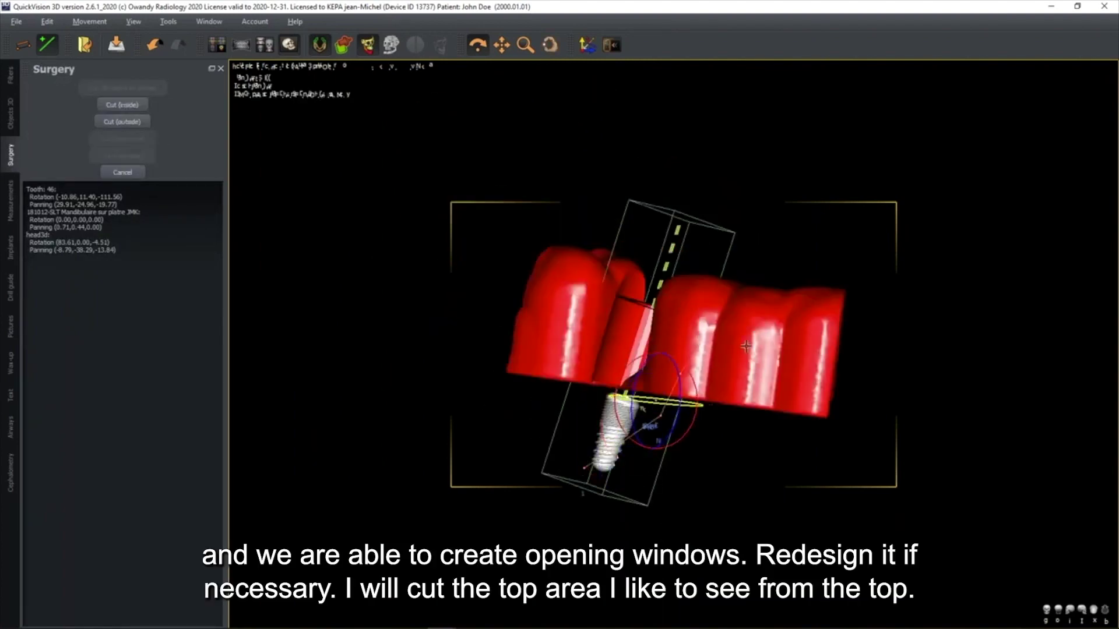
left_click(801, 350)
left_click(894, 340)
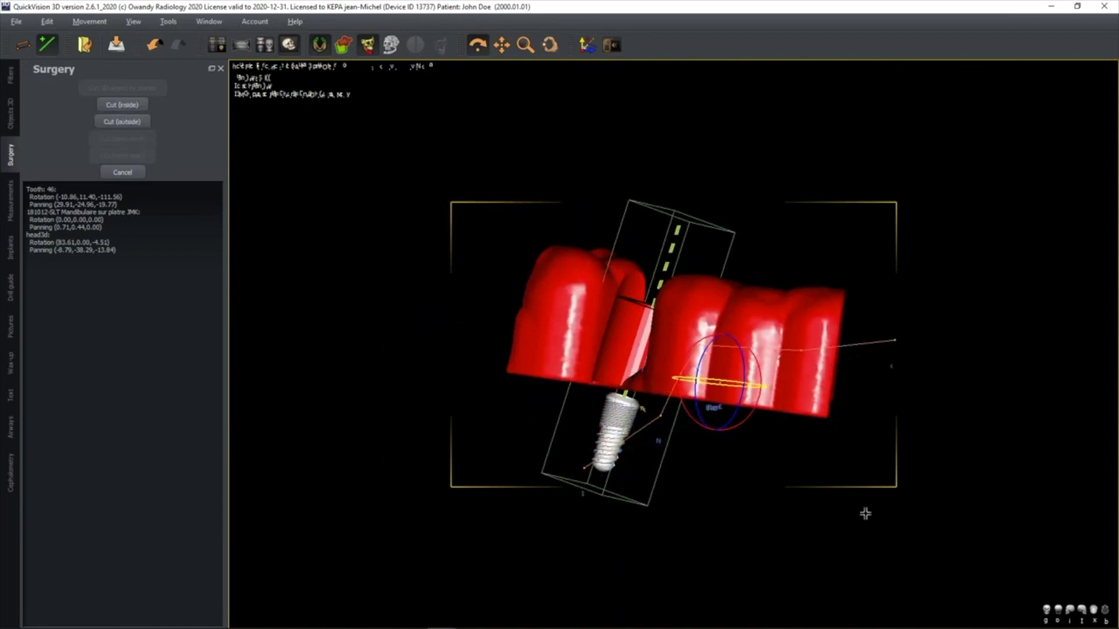
left_click(121, 105)
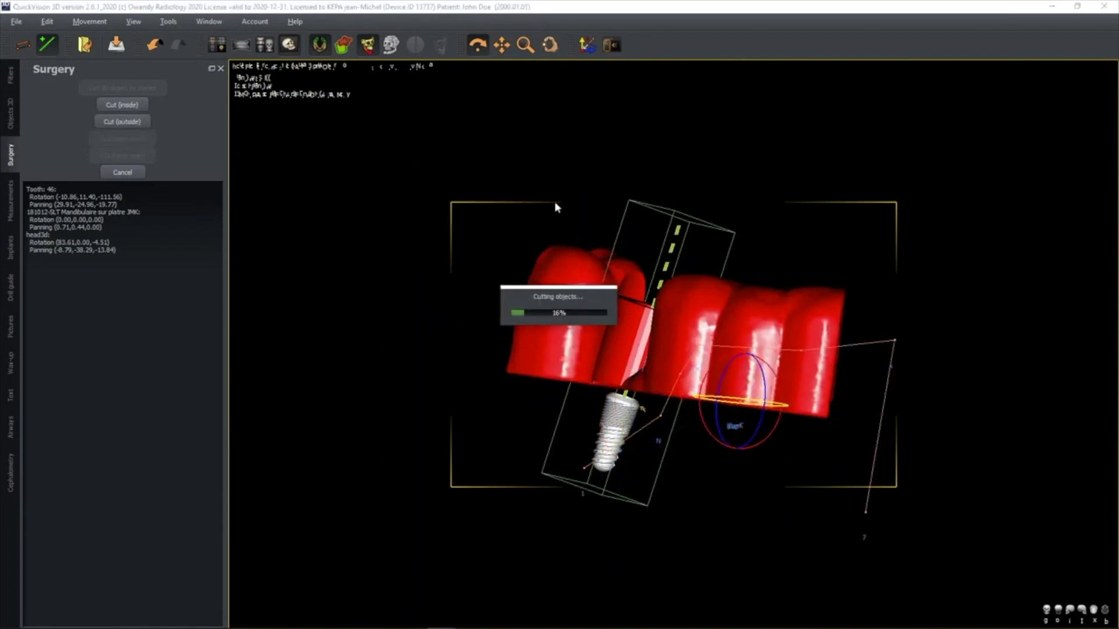
Step: Cut an opening into the top of the drill guide's front section by removing the inside of a four-point outline
left_click_drag(733, 347, 759, 275)
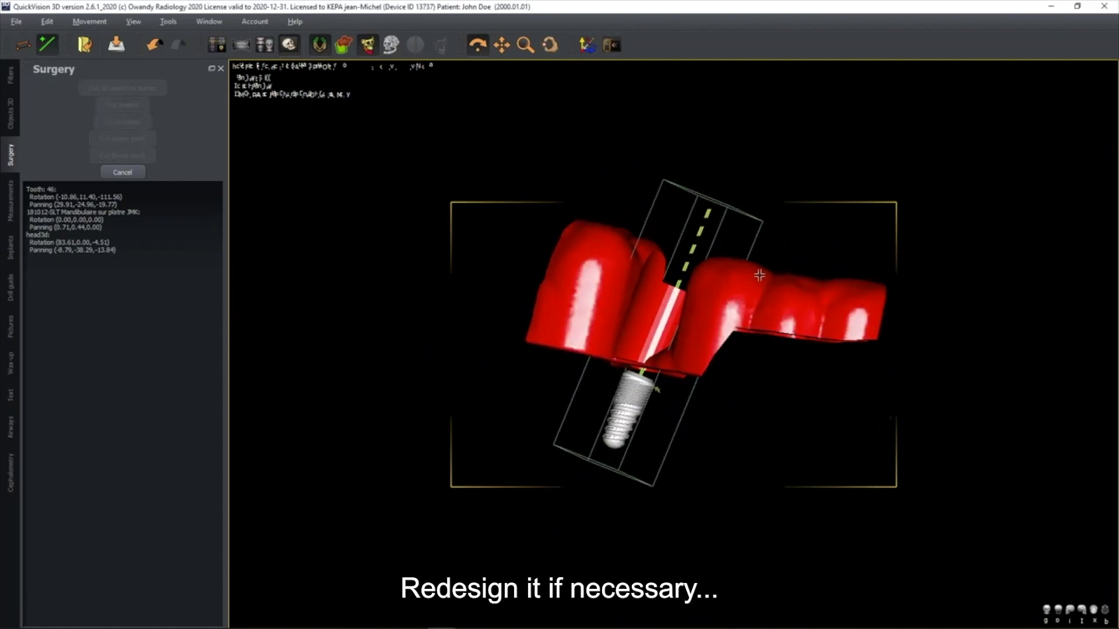
left_click(765, 239)
left_click(757, 299)
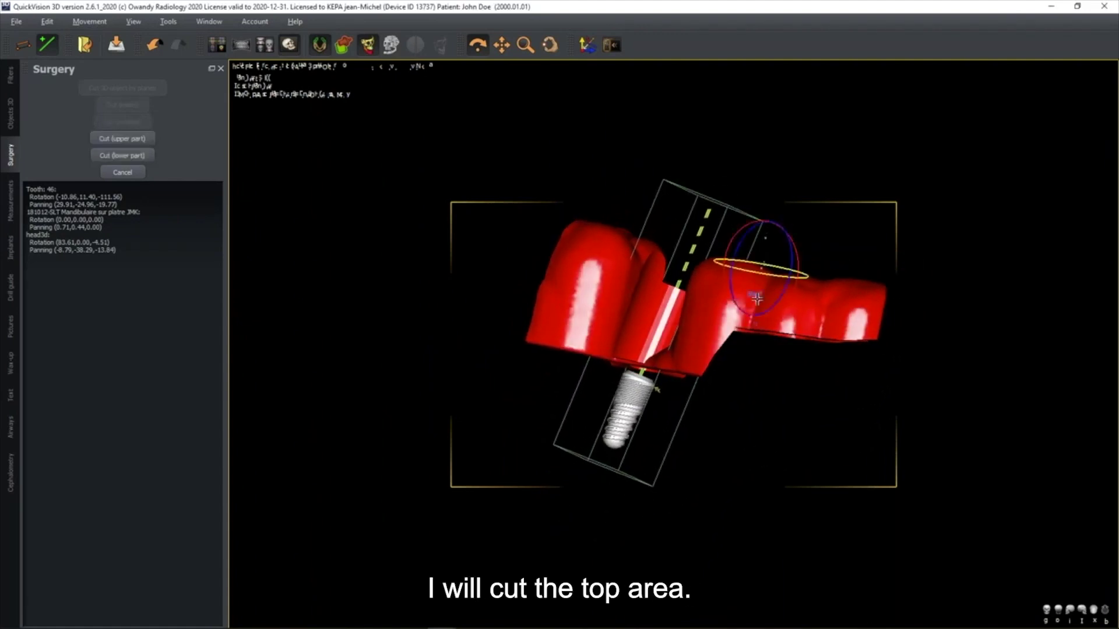
left_click(826, 313)
left_click(850, 240)
left_click(135, 108)
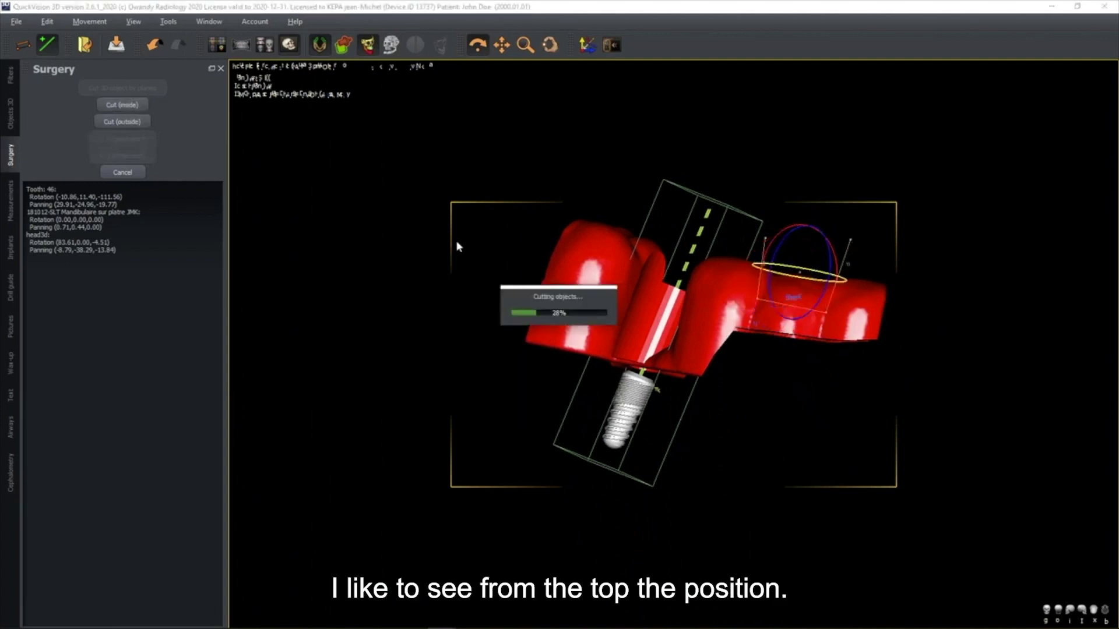
Step: Outline the outer portion of the guide's molar end, cut away the inside, and view the trimmed guide
left_click_drag(685, 318, 707, 331)
left_click(678, 286)
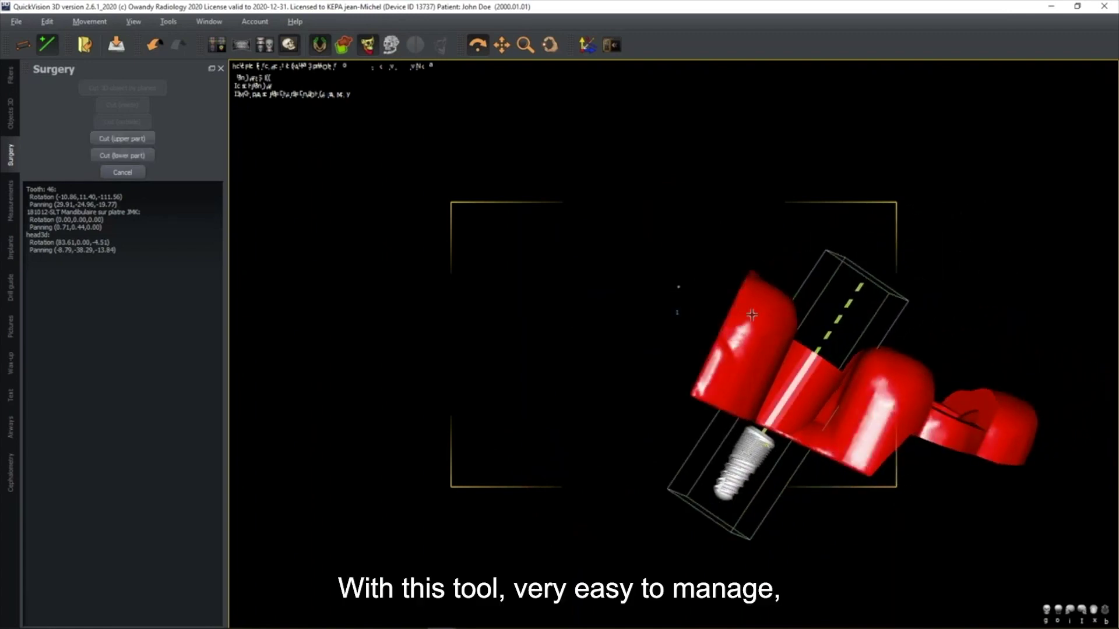
left_click(752, 315)
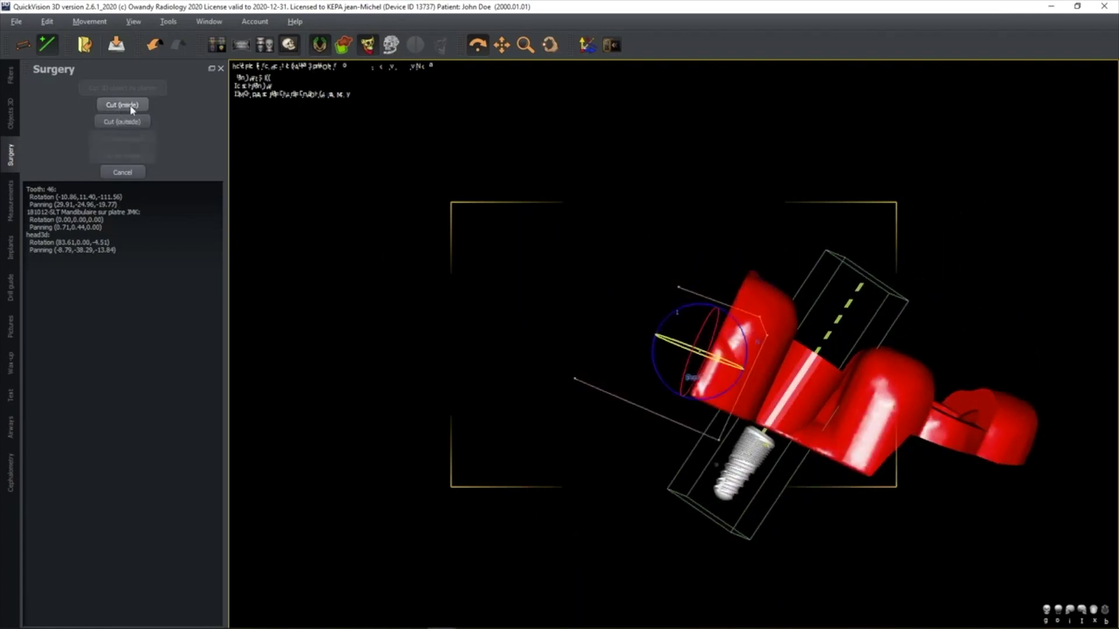
left_click(132, 106)
left_click_drag(859, 411, 620, 314)
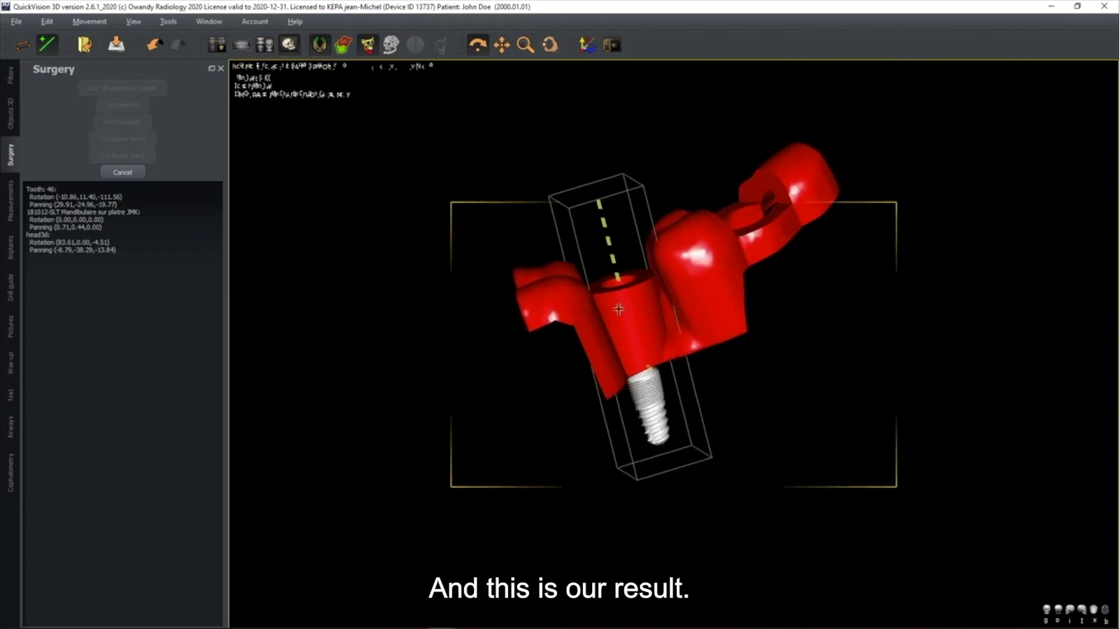
Step: Show the CBCT volume again and view the trimmed drill guide seated on the mandible from above
left_click(390, 46)
scroll(659, 366, "down", 4)
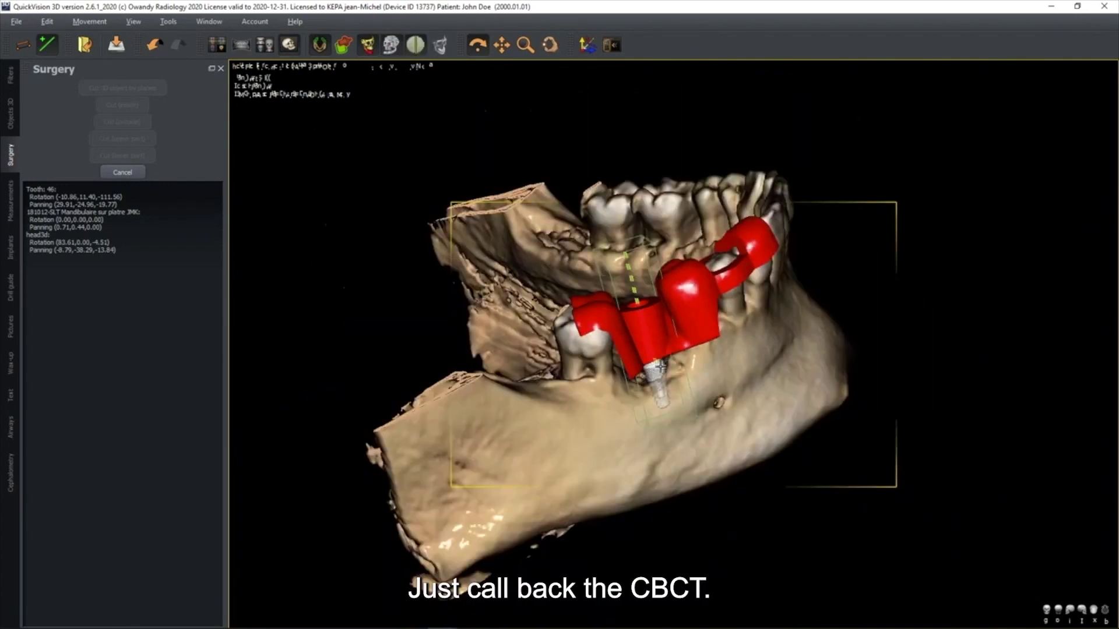
left_click_drag(660, 336, 646, 370)
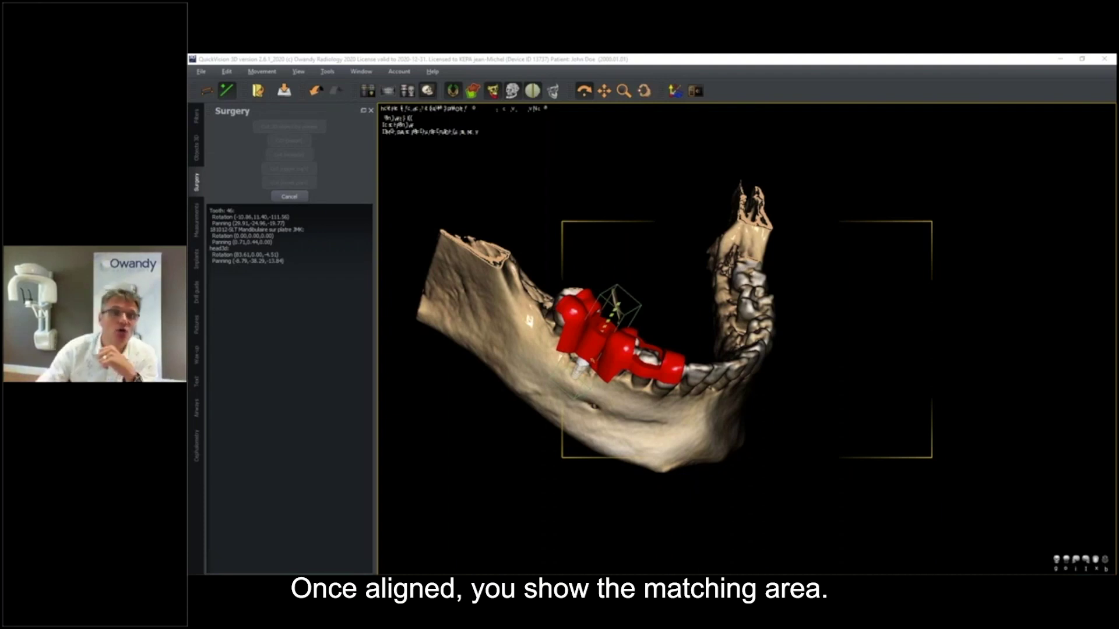
Step: Check the guide in the multi-view layout, return to the full 3D view to examine it on the mandible, and minimise the window
left_click(407, 91)
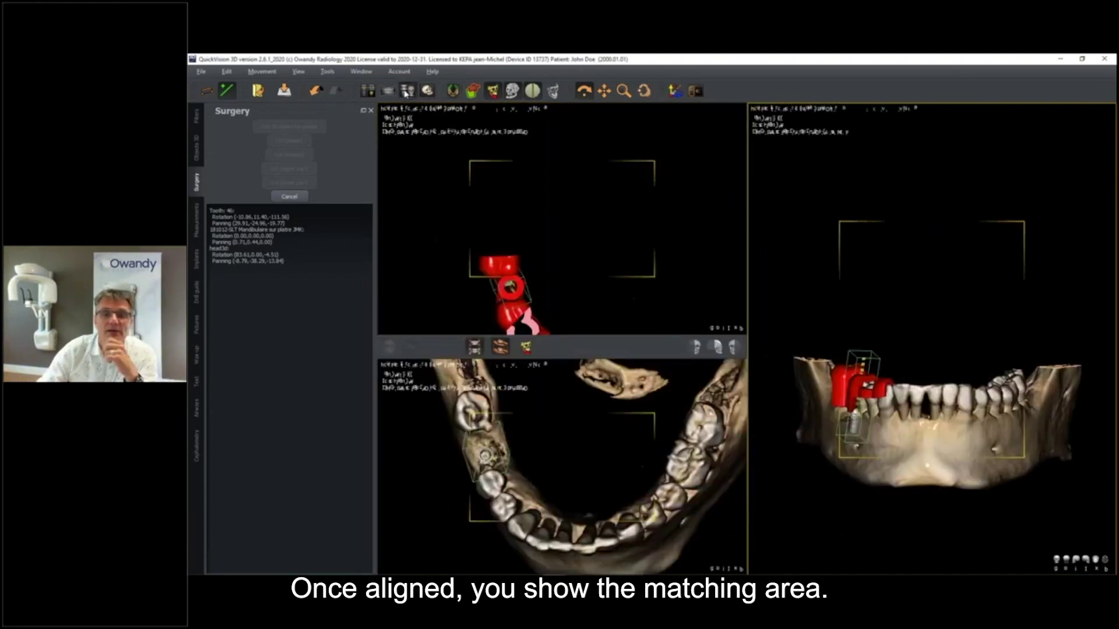
left_click(367, 91)
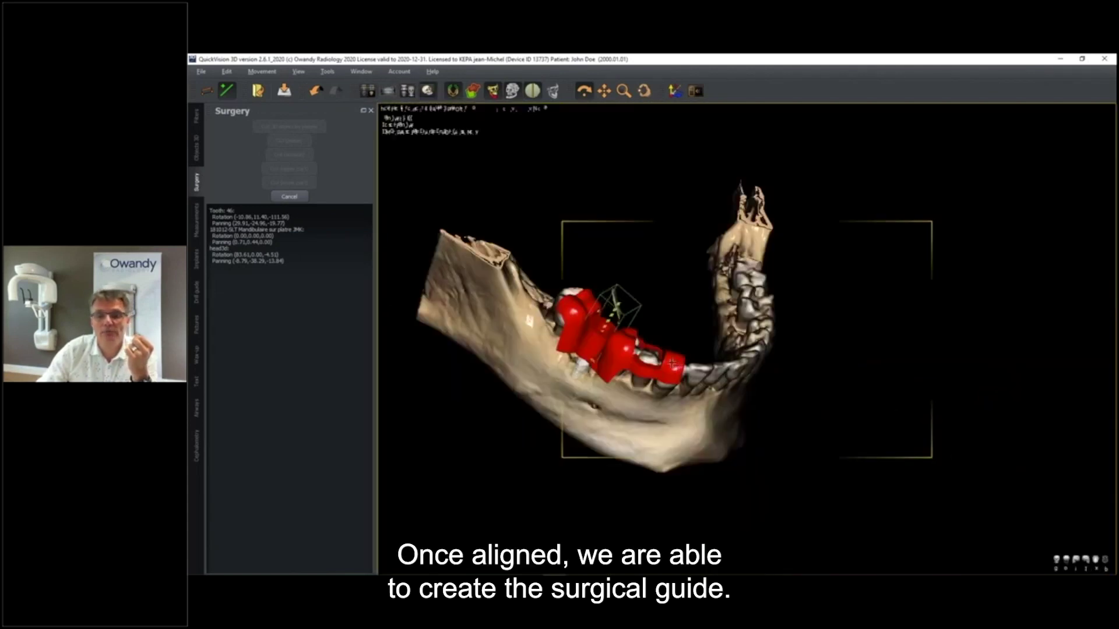
left_click_drag(671, 363, 669, 361)
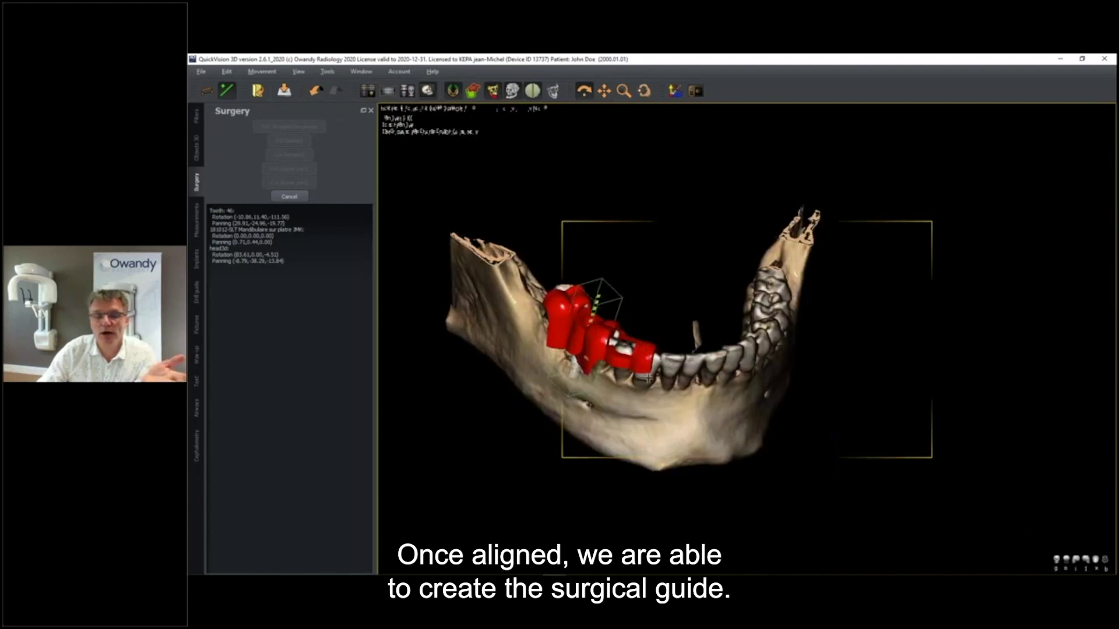
middle_click_drag(648, 379, 771, 335)
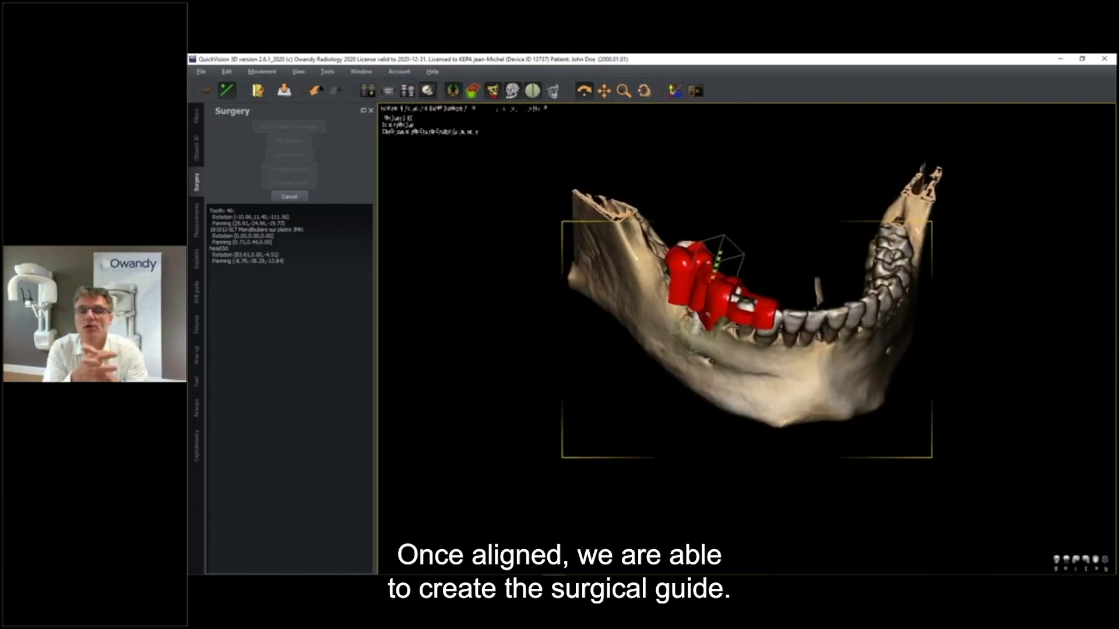
left_click(1062, 60)
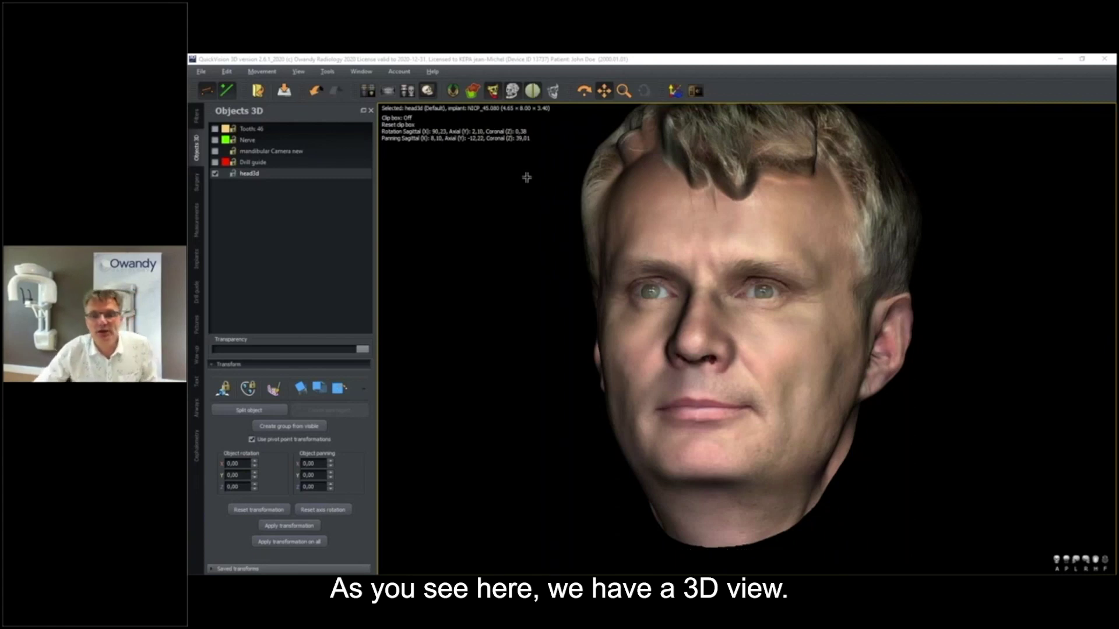
Step: Lower the head volume's transparency slider to its minimum to reveal the skull, and view the missing-tooth area on the right mandible
left_click_drag(605, 126, 621, 121)
left_click(584, 90)
left_click_drag(746, 271, 739, 271)
left_click_drag(363, 350, 218, 352)
left_click_drag(715, 398, 728, 350)
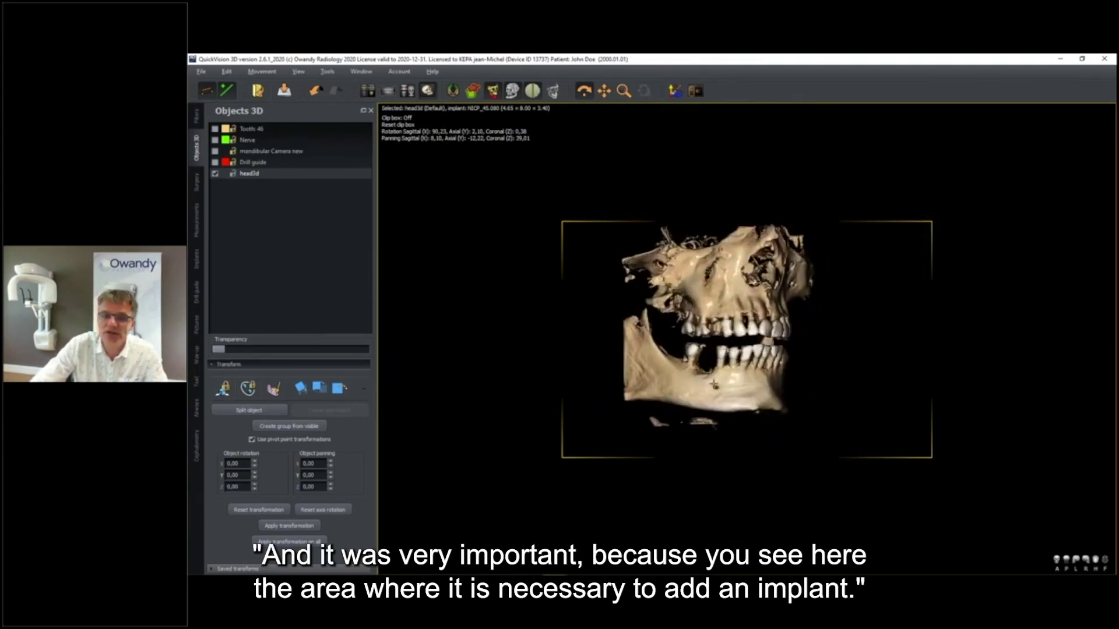
scroll(709, 374, "up", 3)
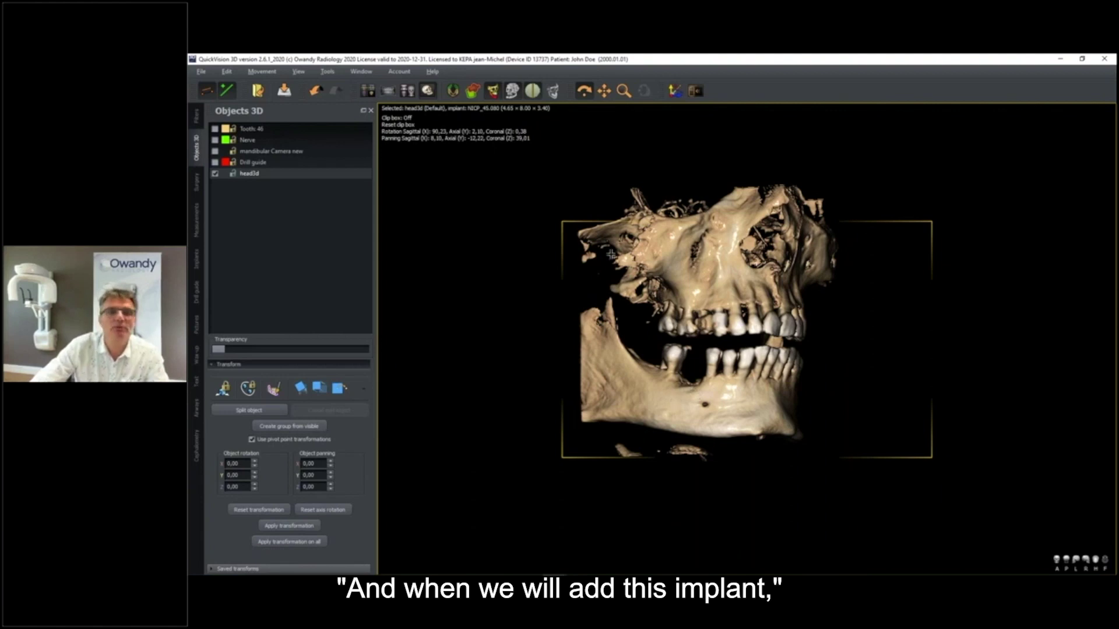
Step: Enable the clip box, lower its upper face to isolate the mandible, and turn the clip box off
left_click(403, 123)
left_click_drag(729, 250, 730, 345)
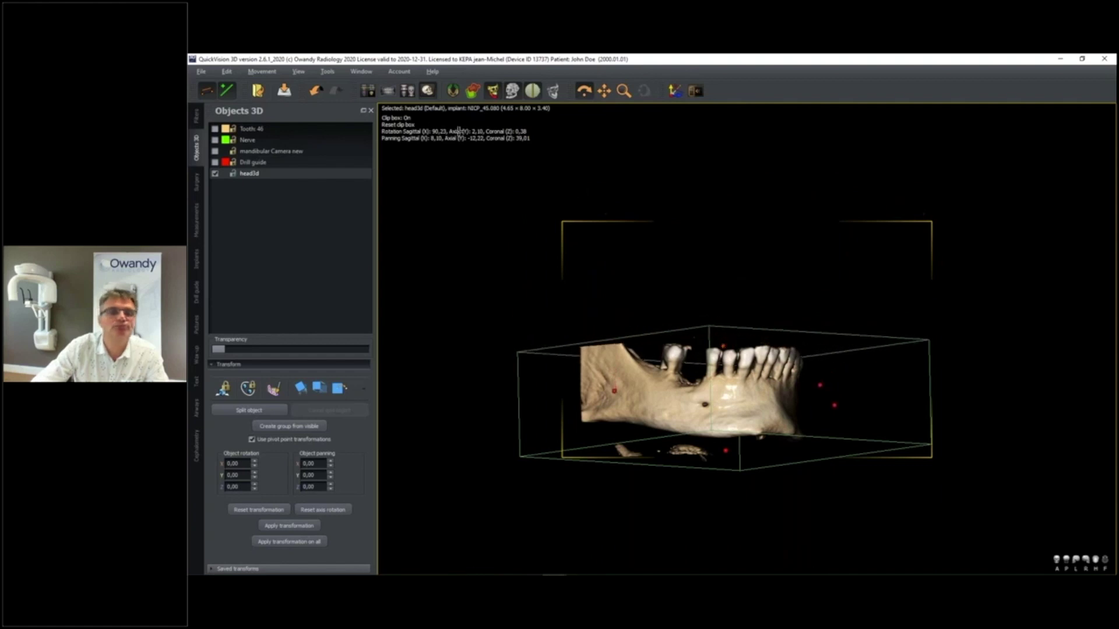
left_click(407, 119)
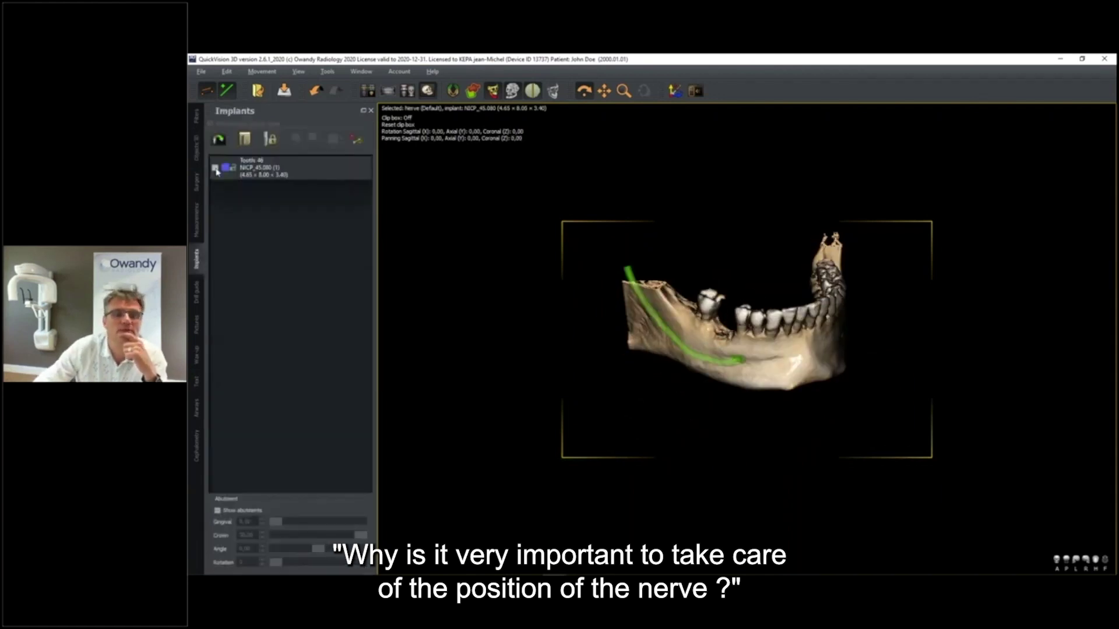
Step: Show the tooth 46 implant and examine its position relative to the green nerve in the right mandible
left_click(215, 169)
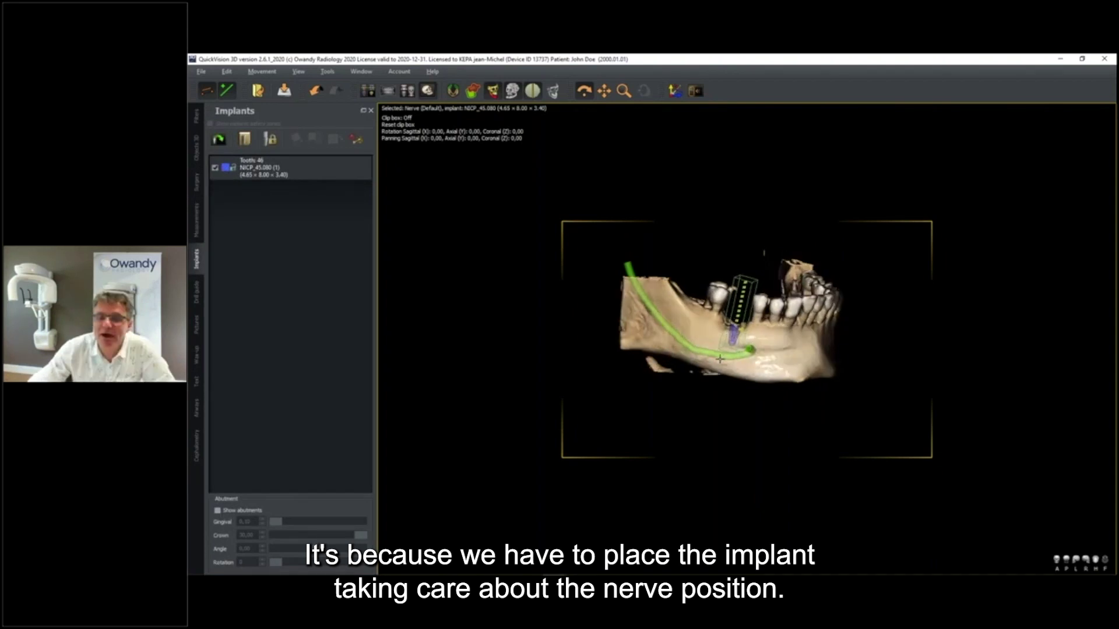
scroll(721, 358, "up", 2)
left_click_drag(632, 318, 710, 368)
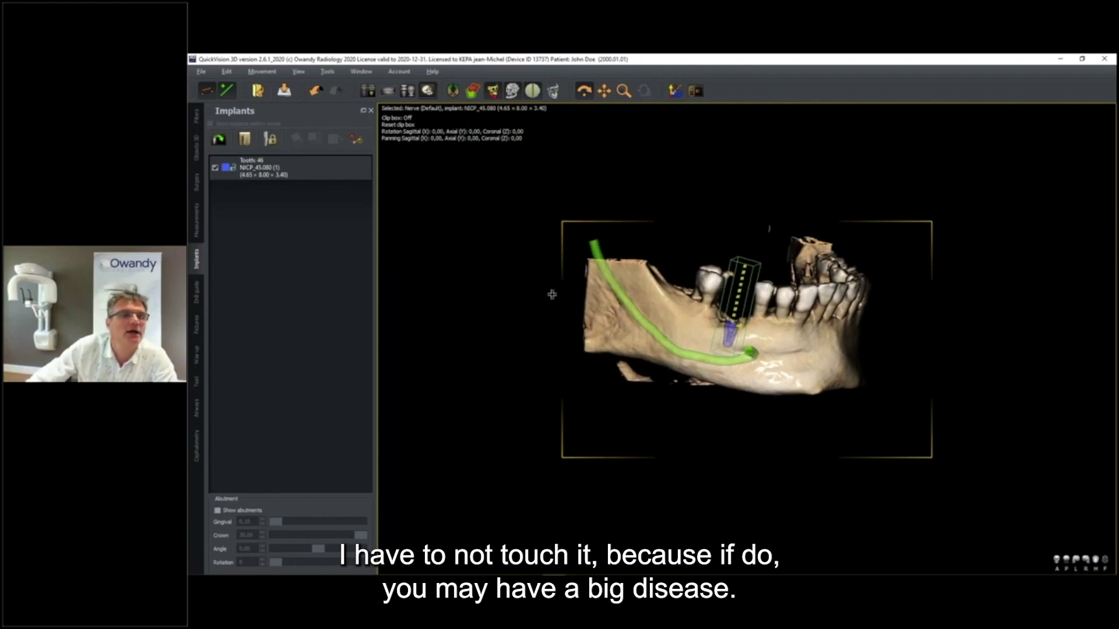
Step: Show the Tooth 46 object and apply its saved Default transform to seat the crown over the implant
left_click(201, 152)
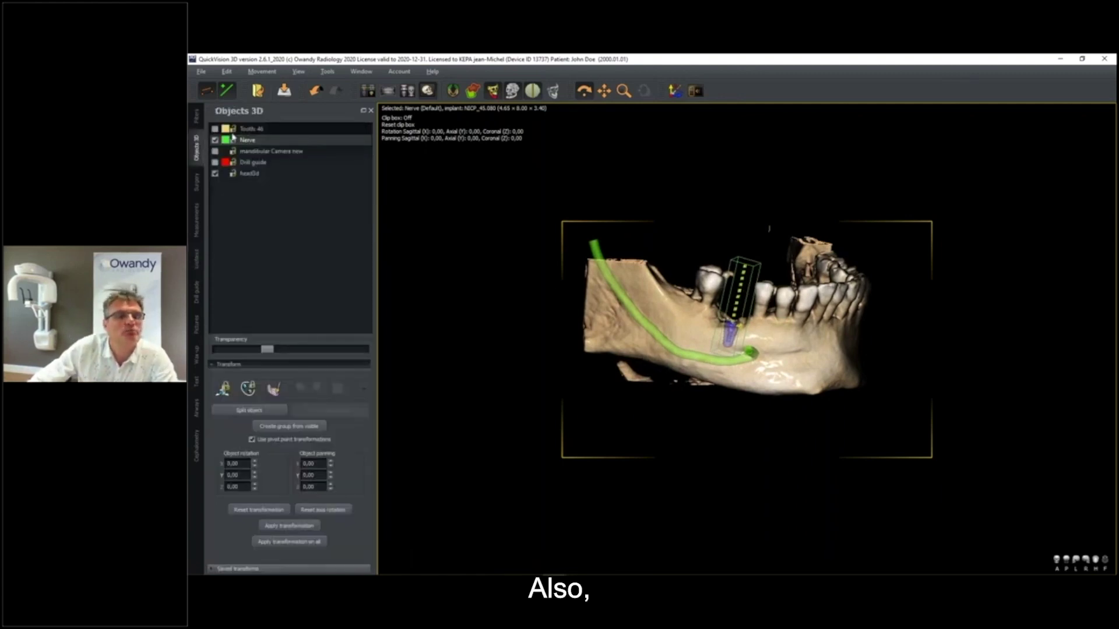
left_click(215, 129)
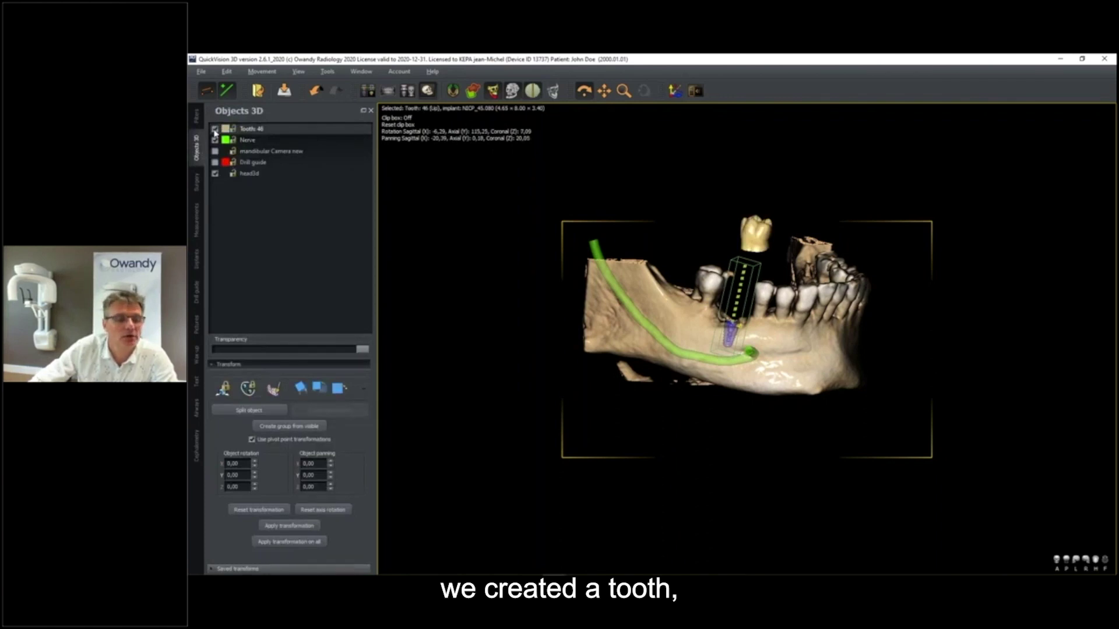
left_click(257, 569)
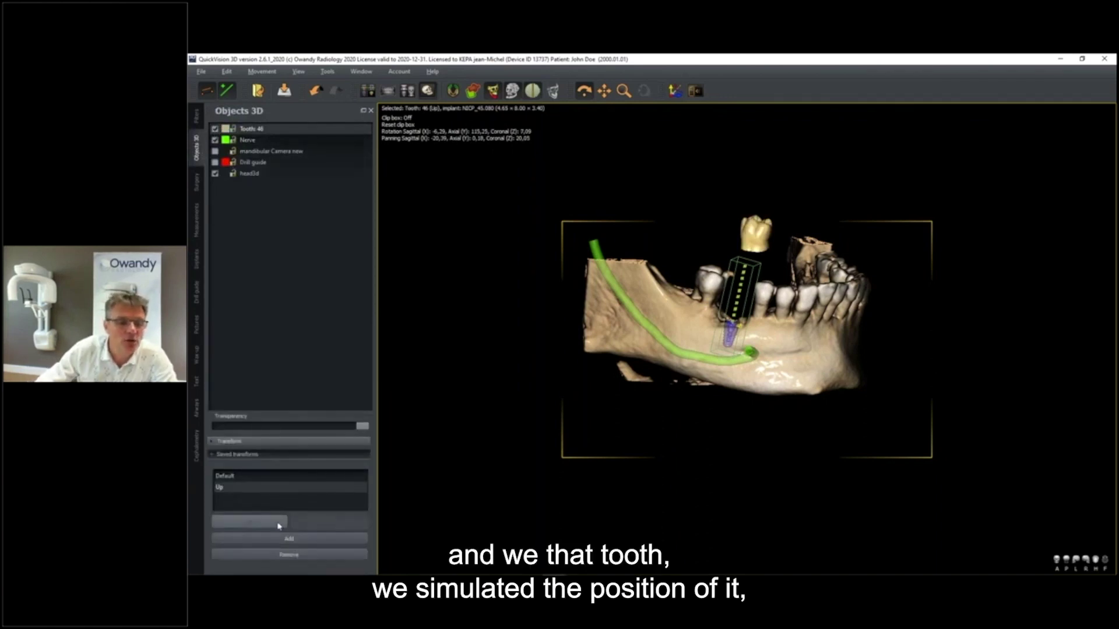
left_click(228, 476)
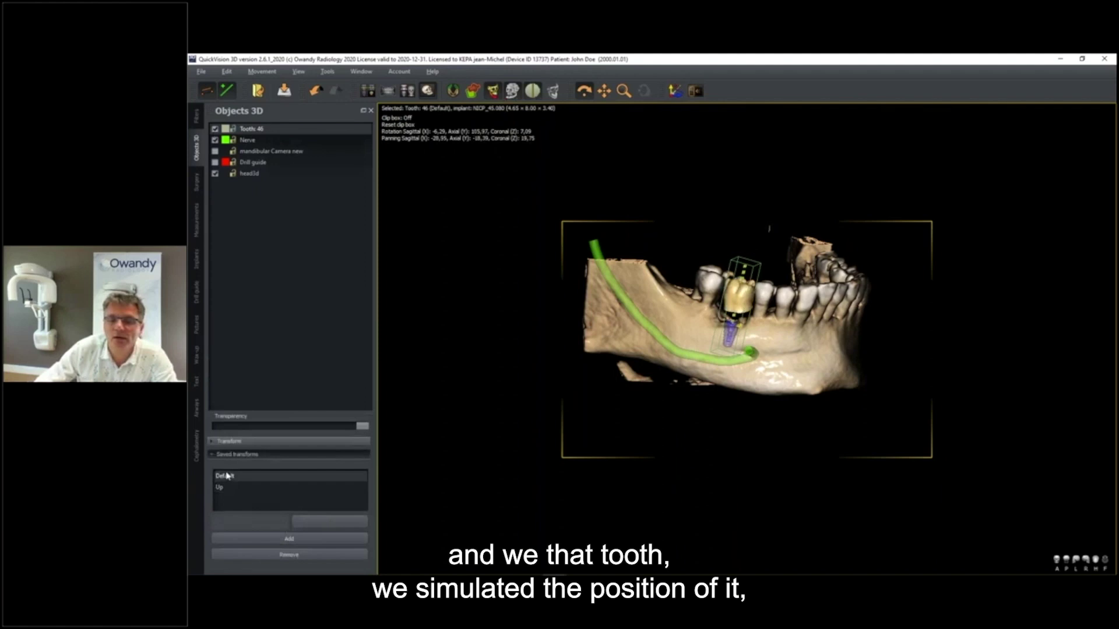
left_click_drag(839, 245, 830, 347)
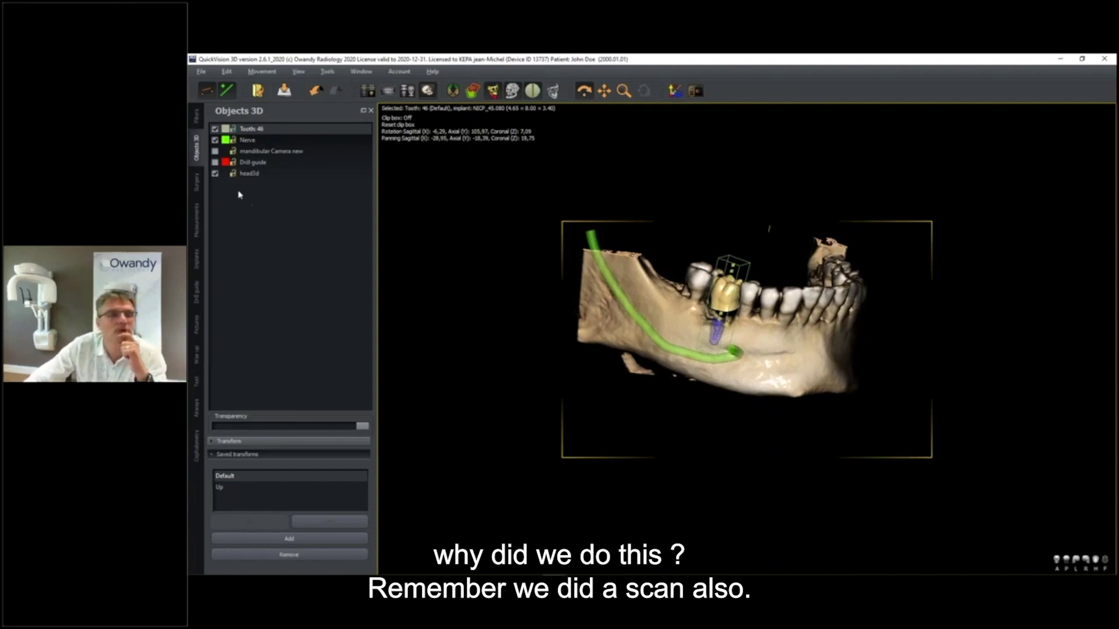
Step: Show the mandibular Camera new scan in its saved Default transform and view the soft tissue on the mandible
left_click(215, 151)
left_click(233, 477)
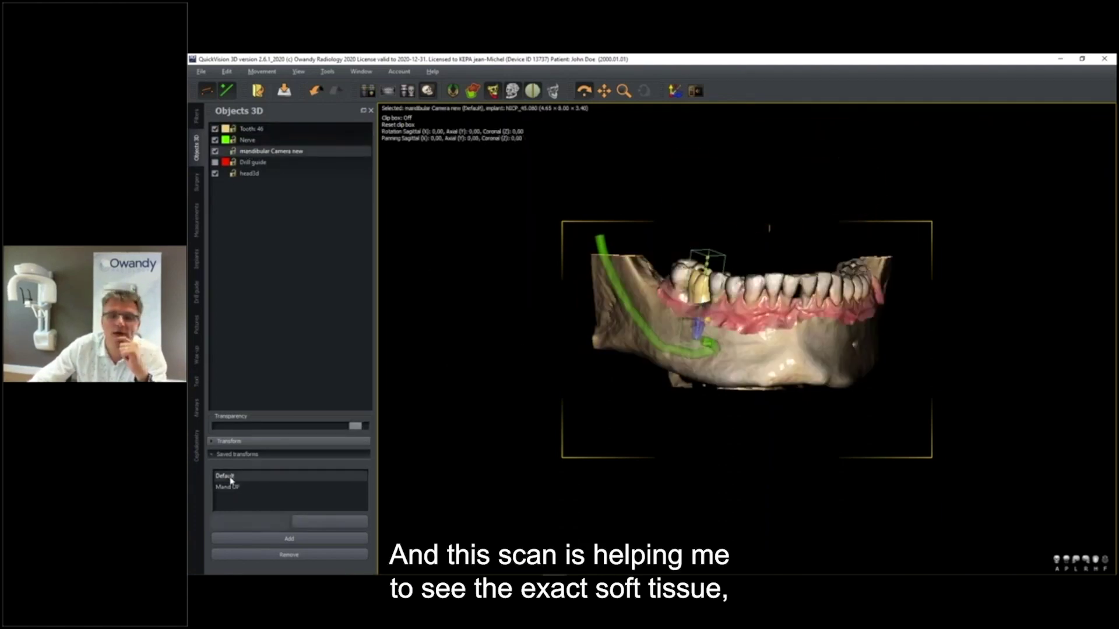
left_click_drag(786, 327, 761, 335)
Step: Hide Tooth 46, show the drill guide in its saved Default transform, and examine it seated on the teeth
left_click(215, 129)
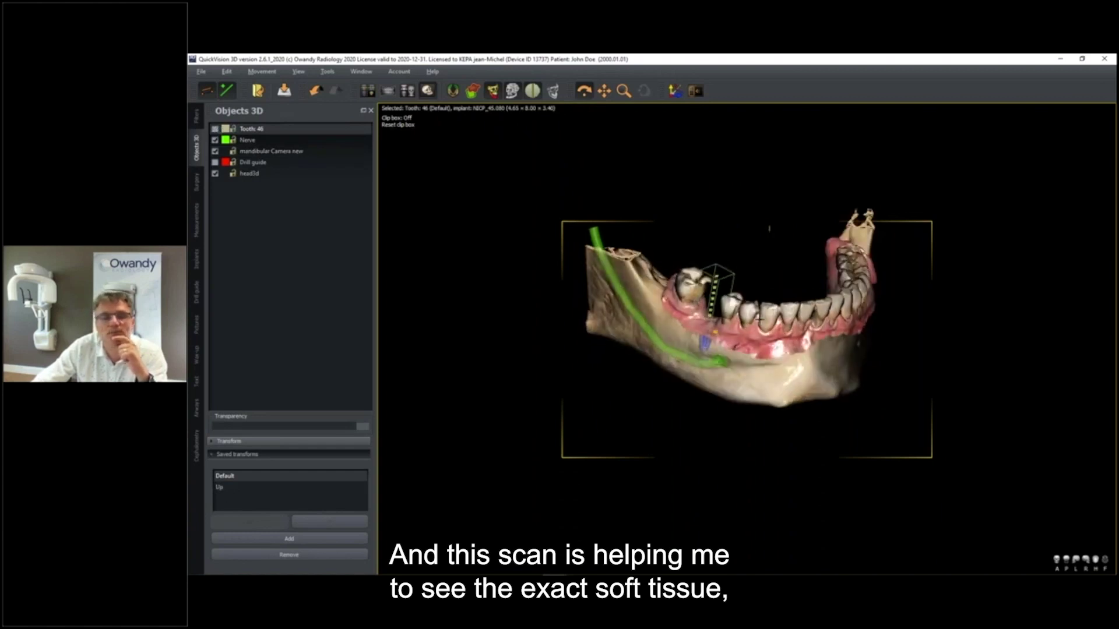
left_click(215, 162)
left_click_drag(785, 291, 746, 288)
left_click(248, 477)
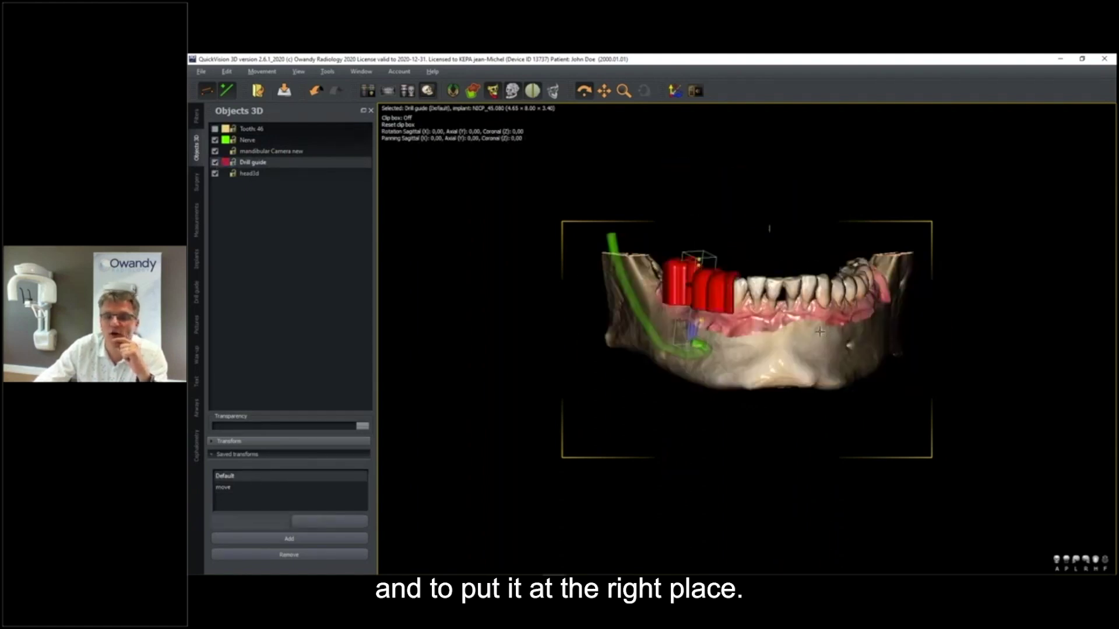
left_click_drag(831, 332, 897, 332)
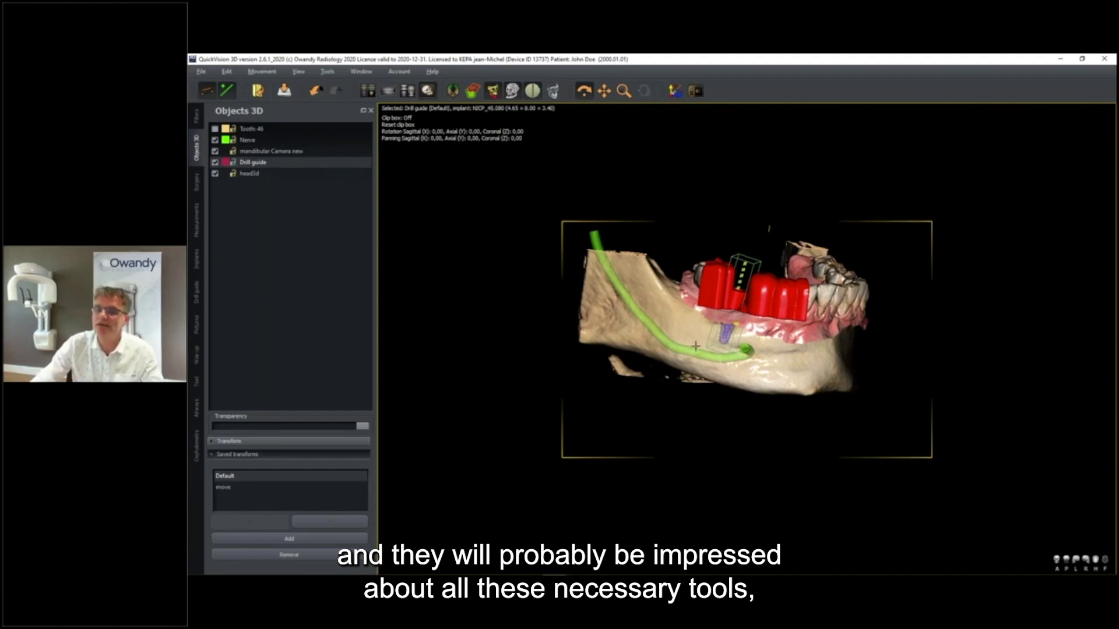
left_click_drag(767, 326, 765, 323)
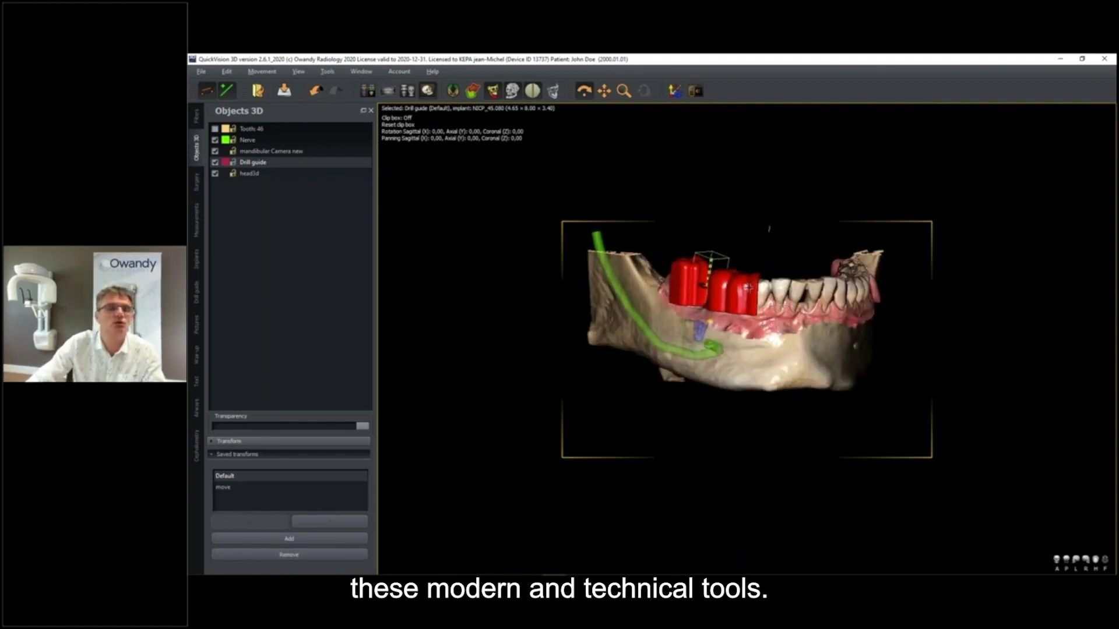
Step: Raise the transparency slider of the head3d volume and view the model with the drill guide
left_click(249, 174)
left_click_drag(248, 429, 331, 427)
left_click_drag(722, 341, 753, 341)
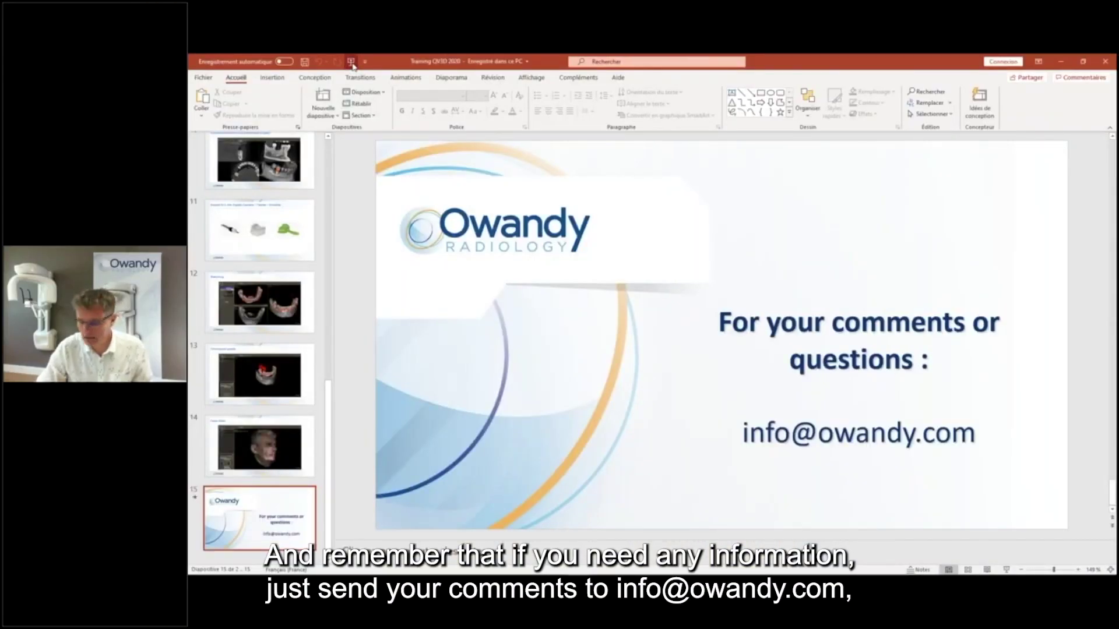
Step: Switch to the PowerPoint presentation and start the slide show on the closing comments and questions slide
left_click(351, 61)
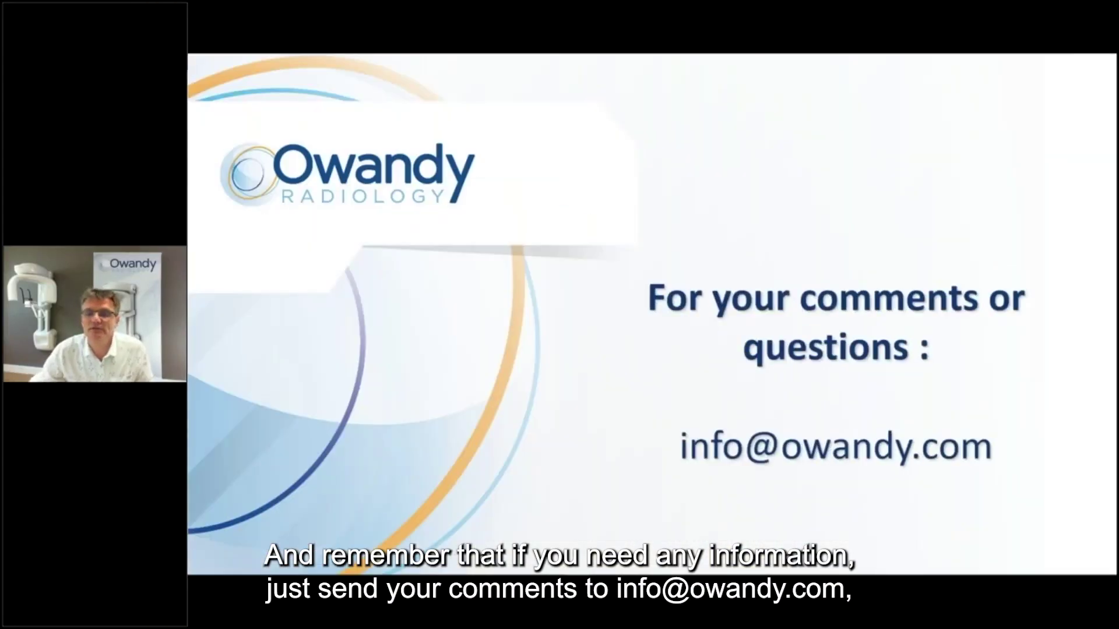